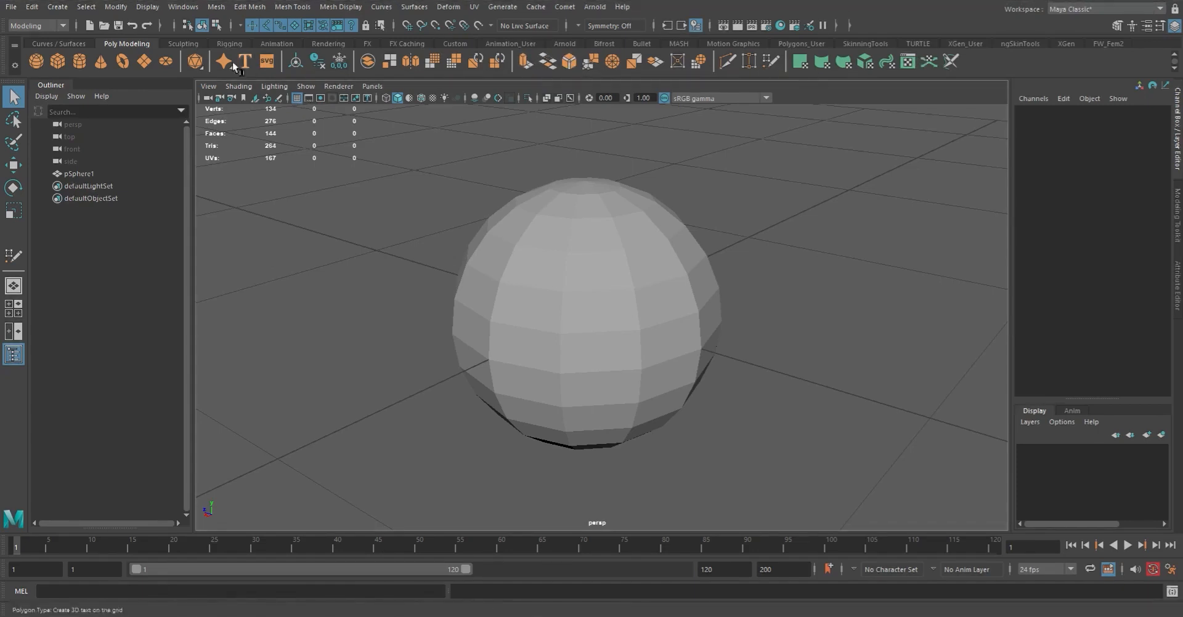
Bevel the sphere's horizontal edge loop just above the equator with a fraction of 0.4 and 5 segments
left_click(251, 7)
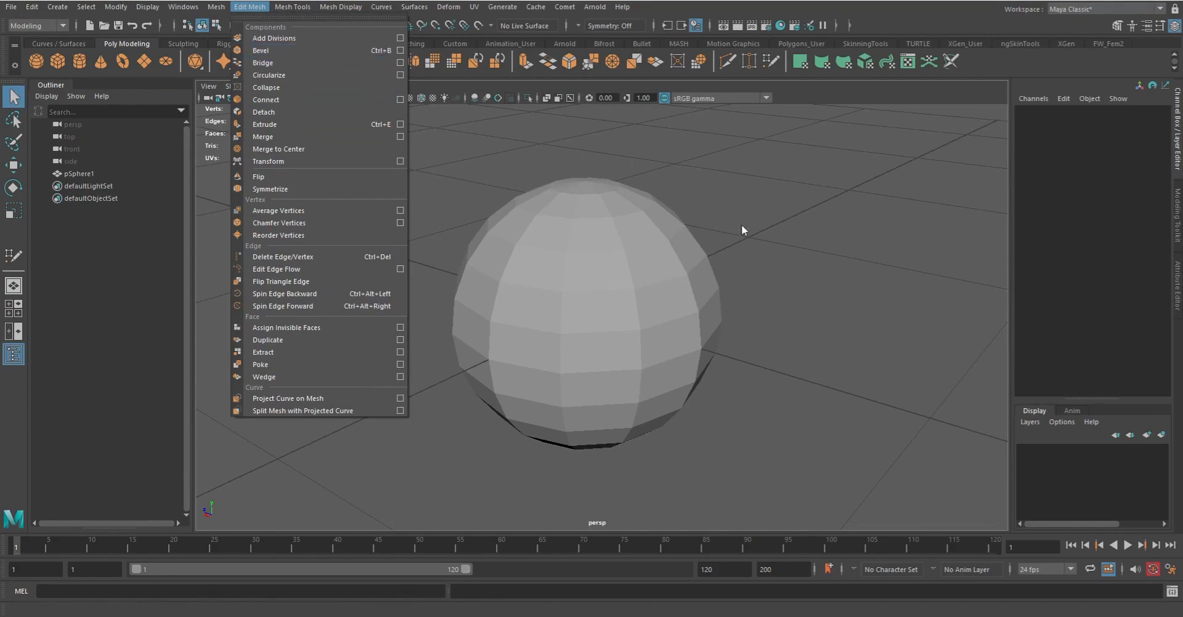
left_click(739, 256)
left_click(696, 306)
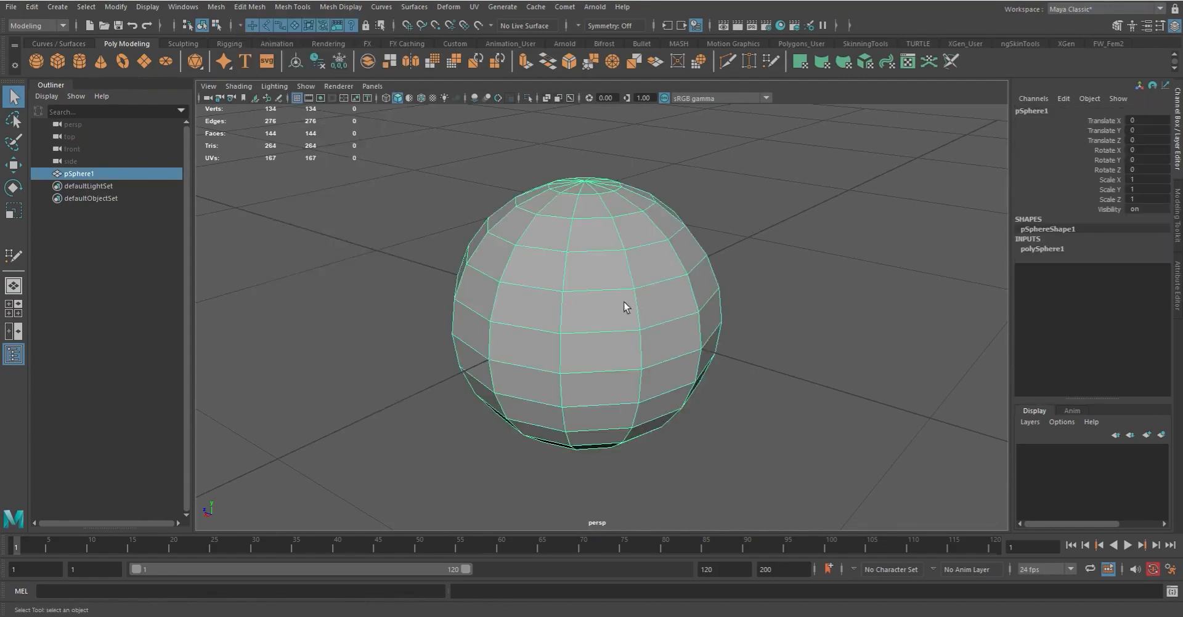
right_click_drag(609, 292, 610, 272)
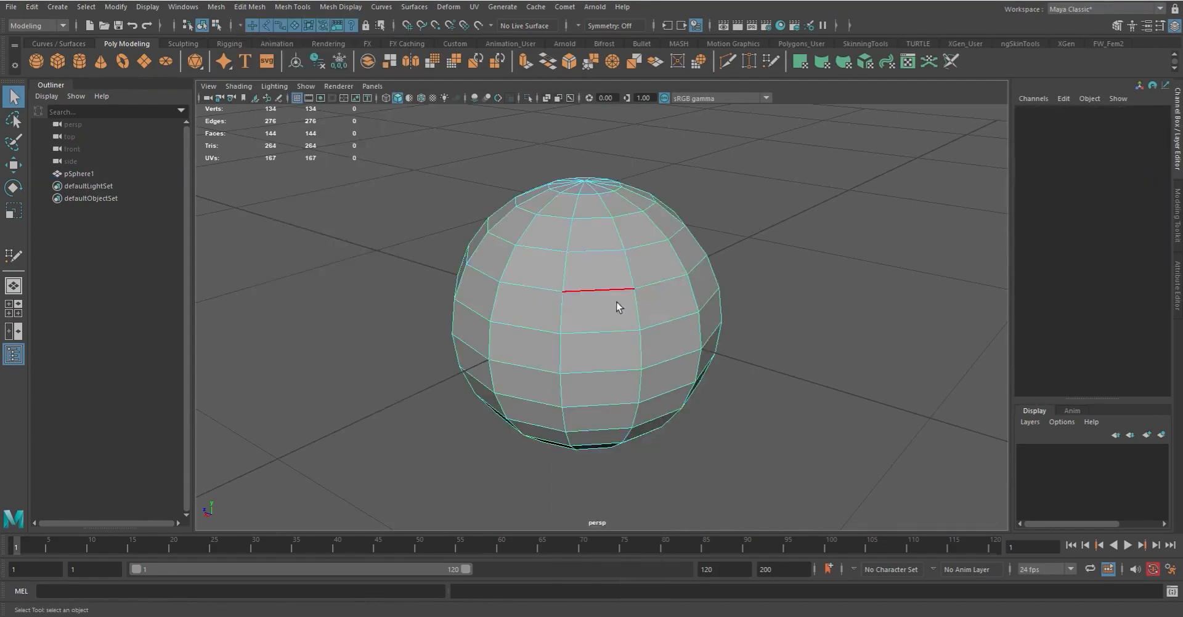
double_click(609, 290)
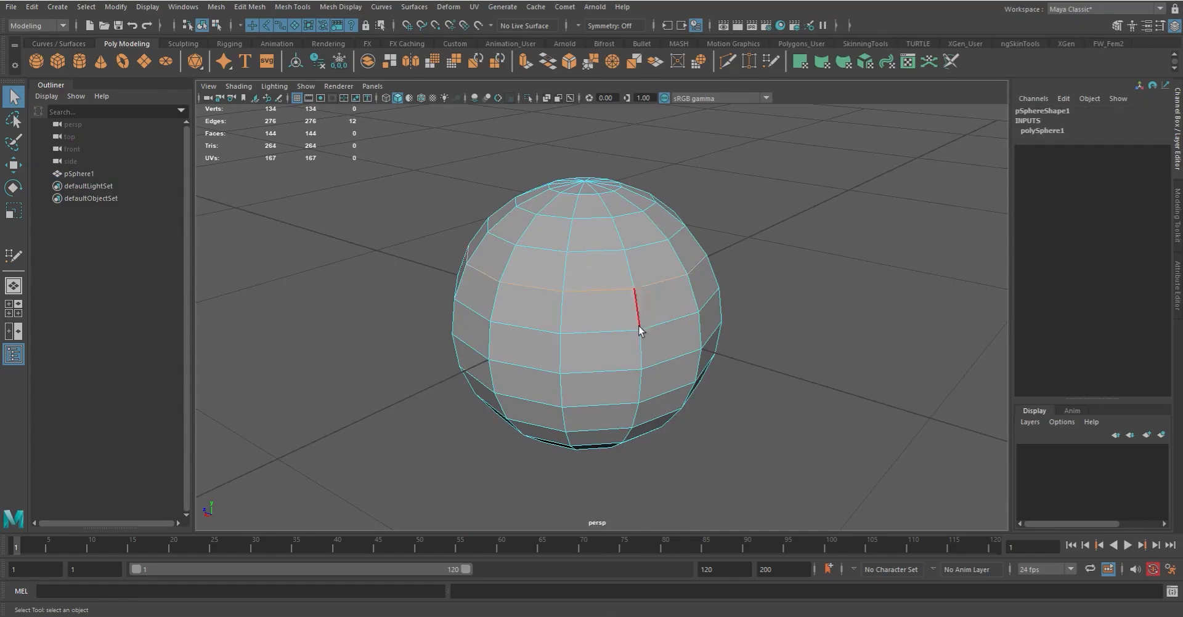
left_click_drag(640, 348, 711, 350, "alt")
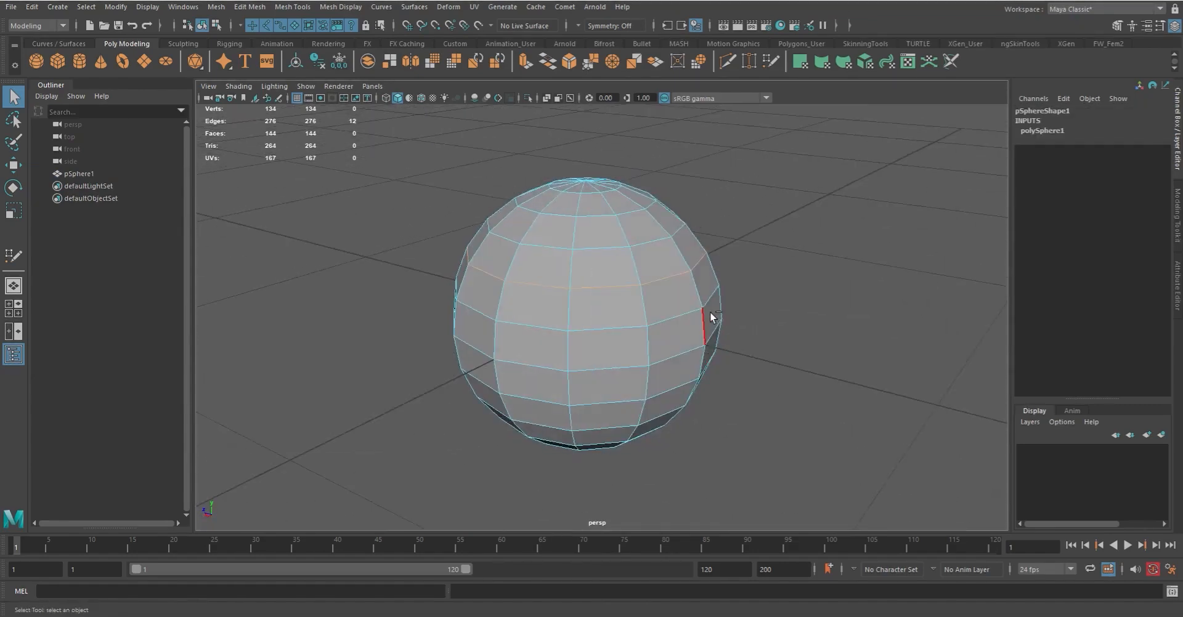
key("ctrl+b")
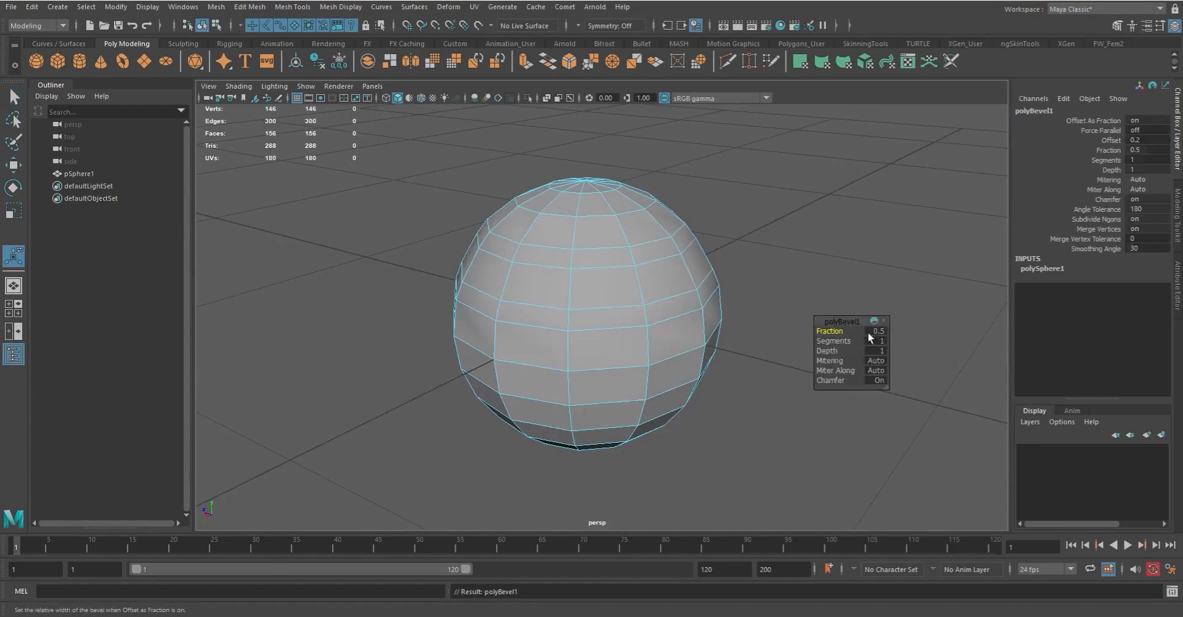
left_click_drag(840, 333, 853, 343)
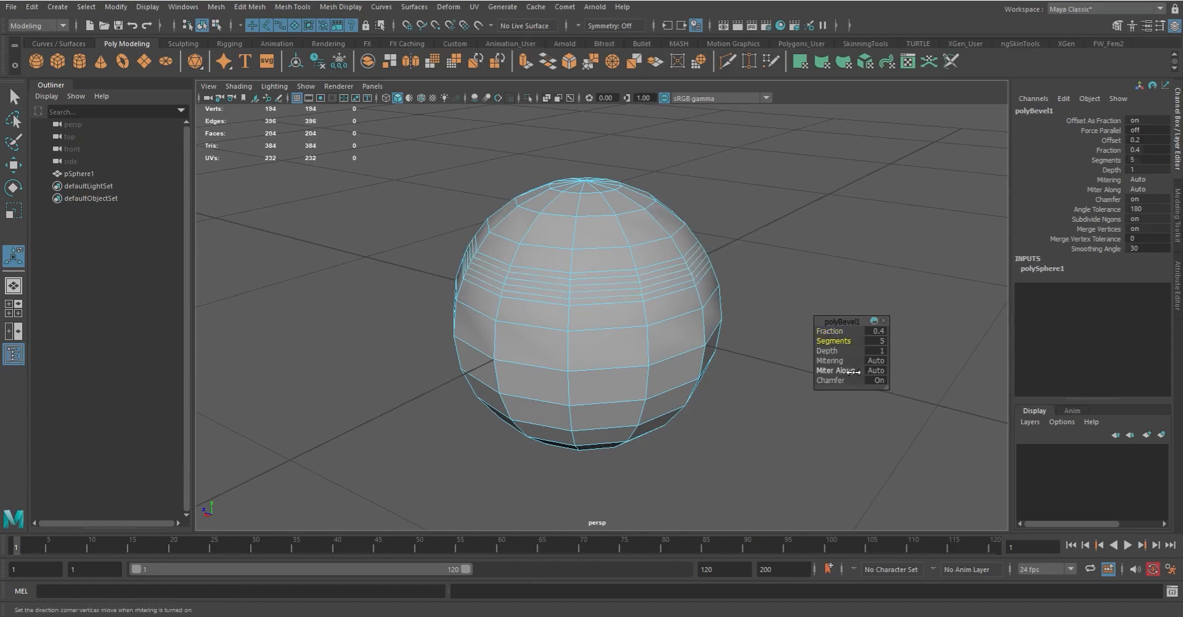
Try the bevel with Chamfer off, turn Chamfer back on, and clear the selection
left_click(821, 381)
mouse_move(820, 381)
left_mouse_down()
mouse_move(856, 381)
mouse_move(823, 381)
left_mouse_up()
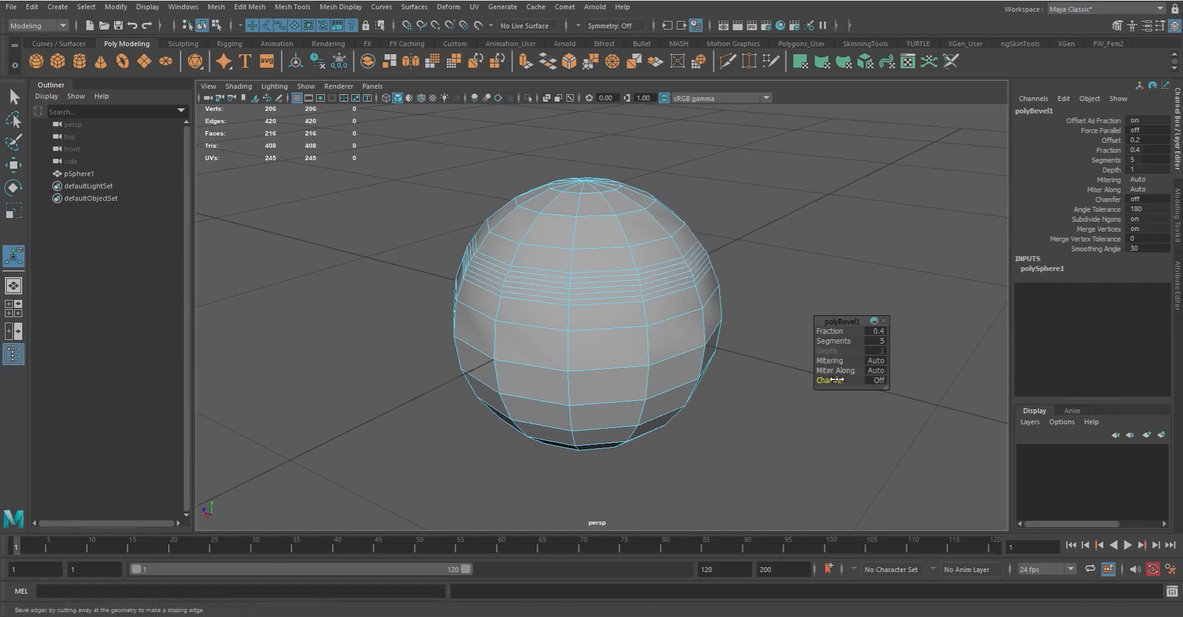
mouse_move(836, 381)
left_mouse_down()
mouse_move(865, 382)
mouse_move(811, 382)
mouse_move(847, 381)
left_mouse_up()
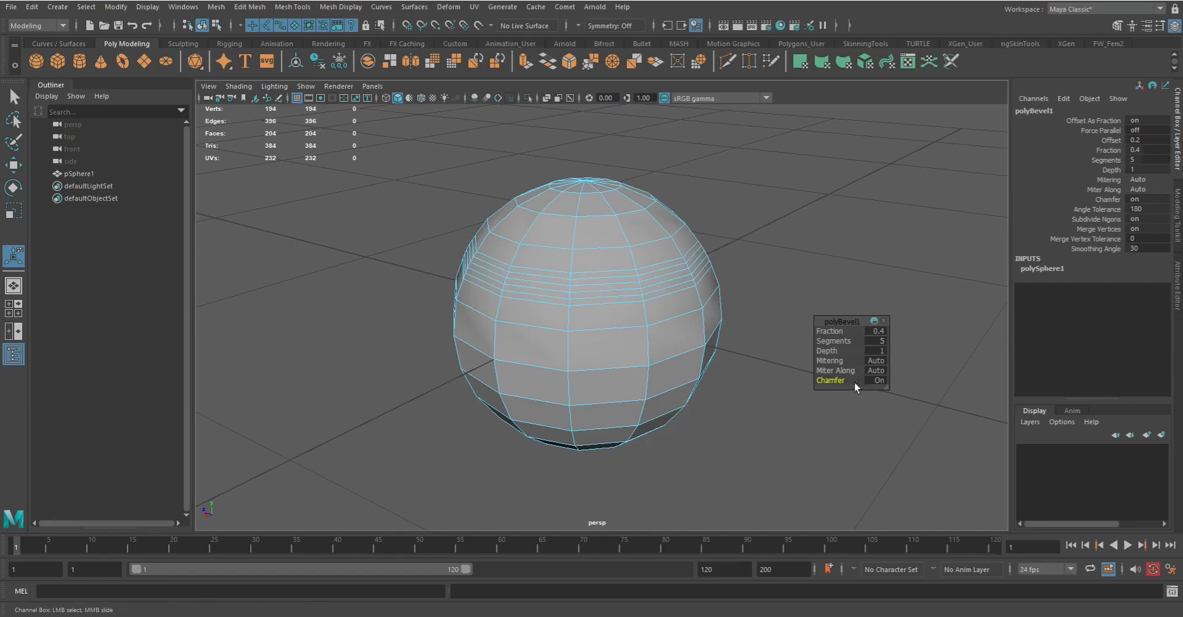
left_click(905, 271)
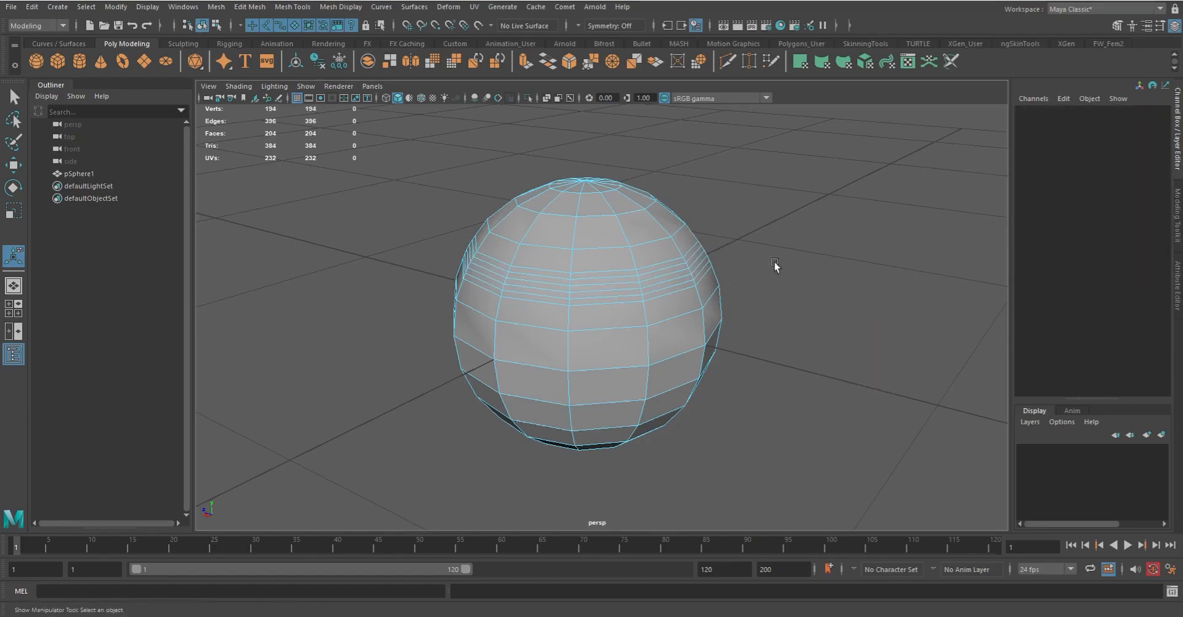
Bevel the next edge loop above the first bevel with fraction 0.5 and 5 segments, and clear the selection
left_click_drag(742, 336, 690, 311, "alt")
scroll(671, 332, "up", 4)
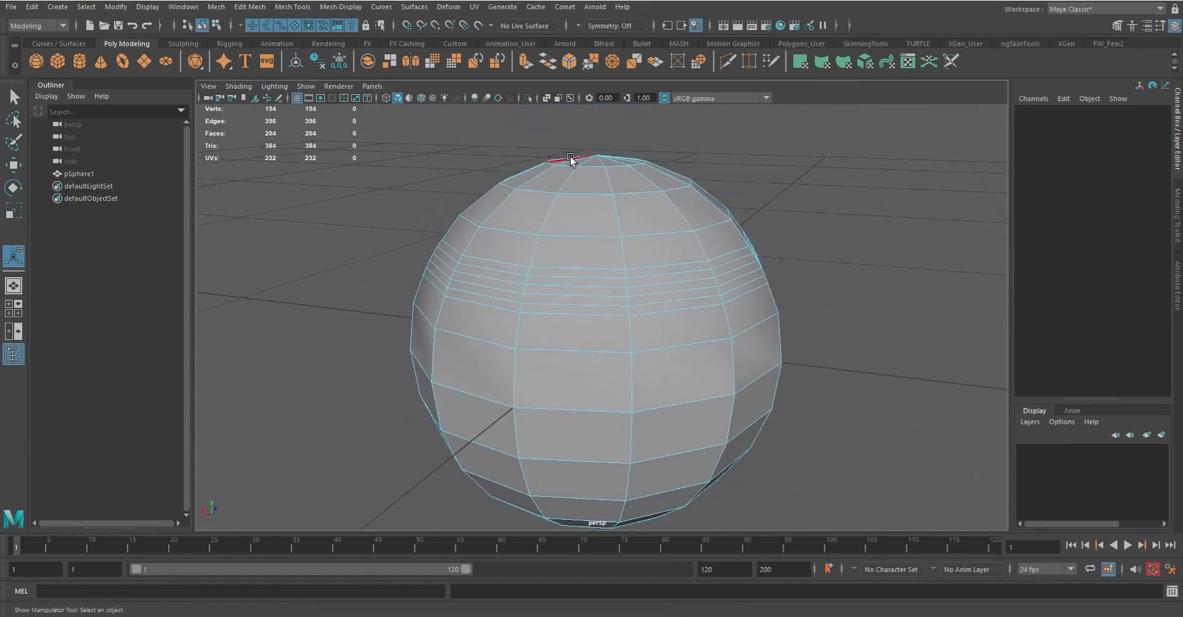
double_click(602, 234)
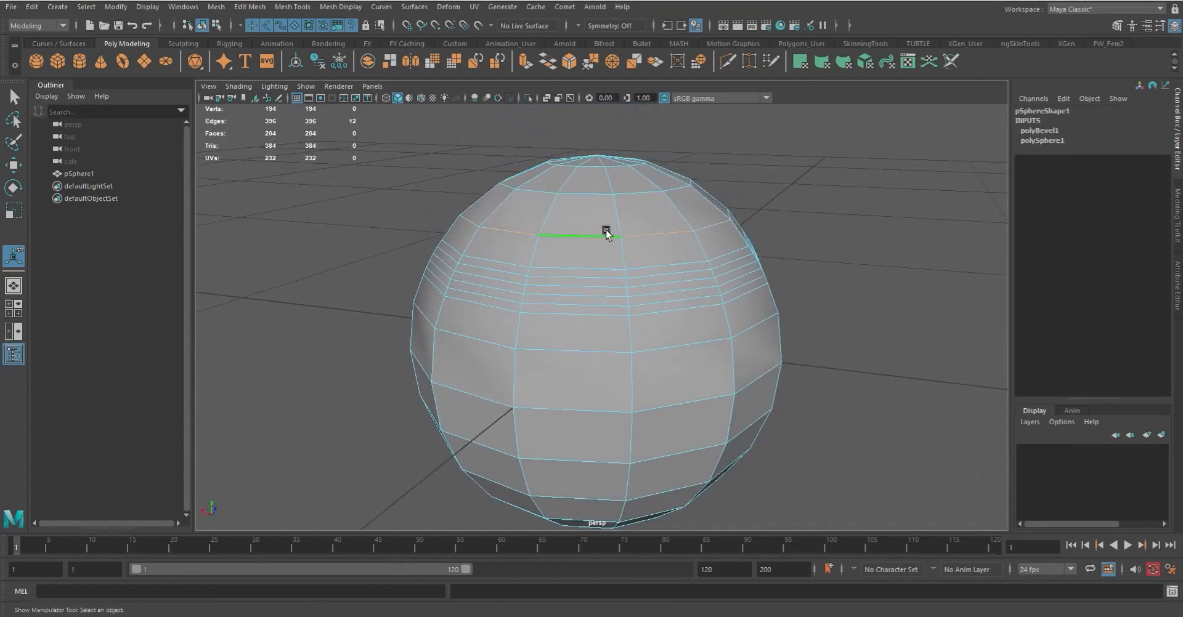
left_click(571, 64)
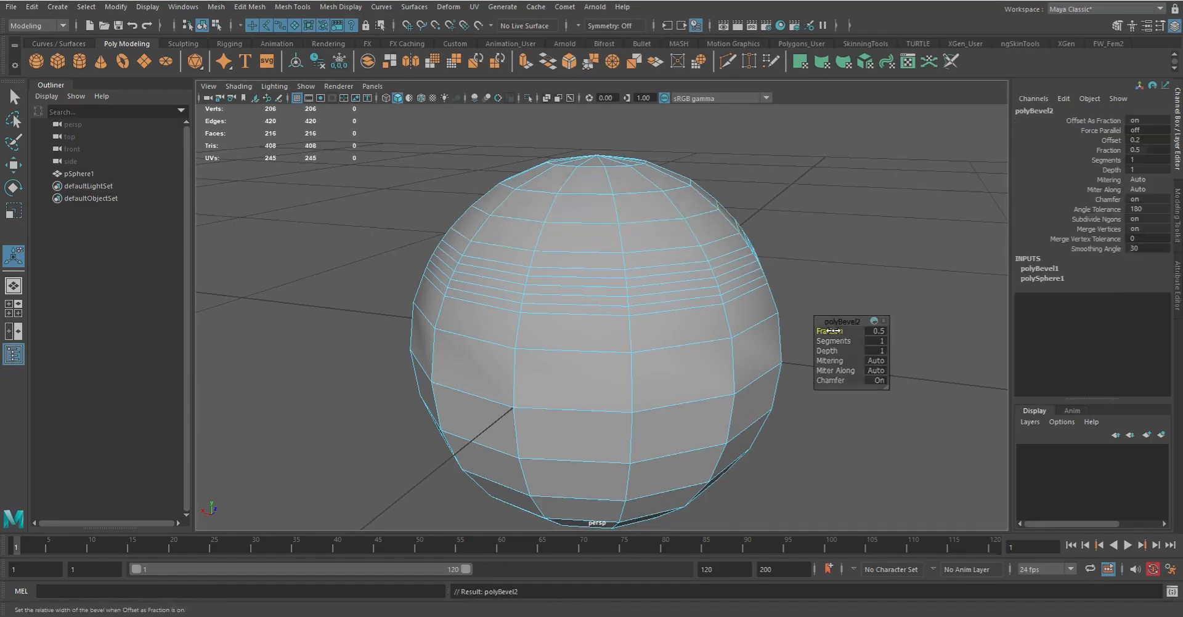
left_click_drag(829, 331, 853, 341)
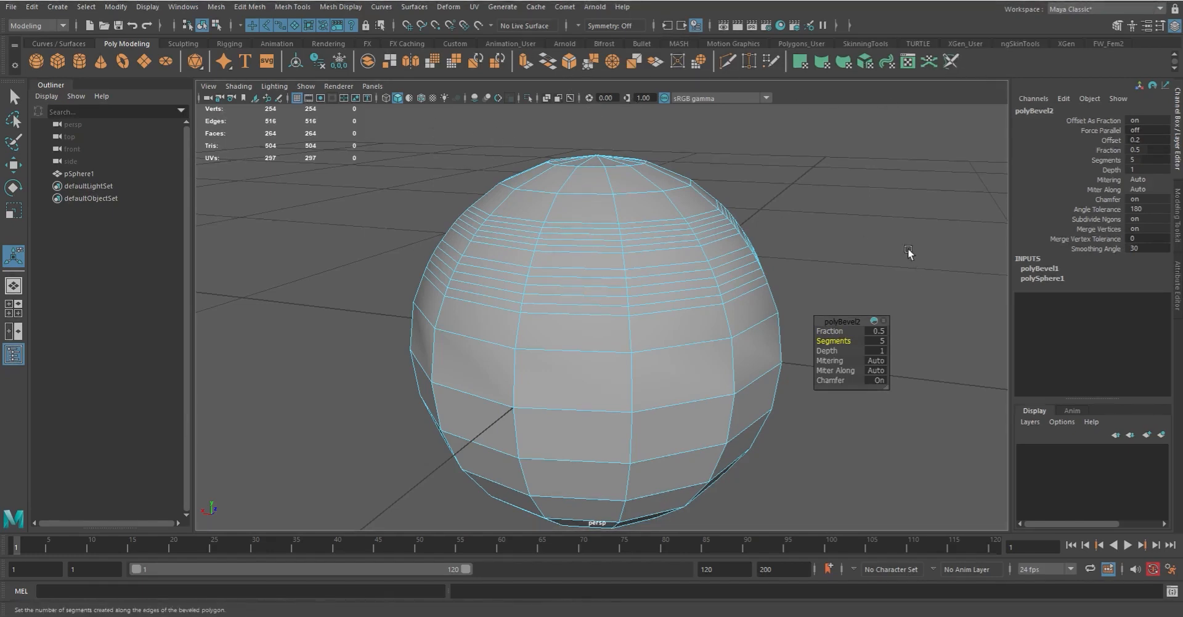
left_click(860, 214)
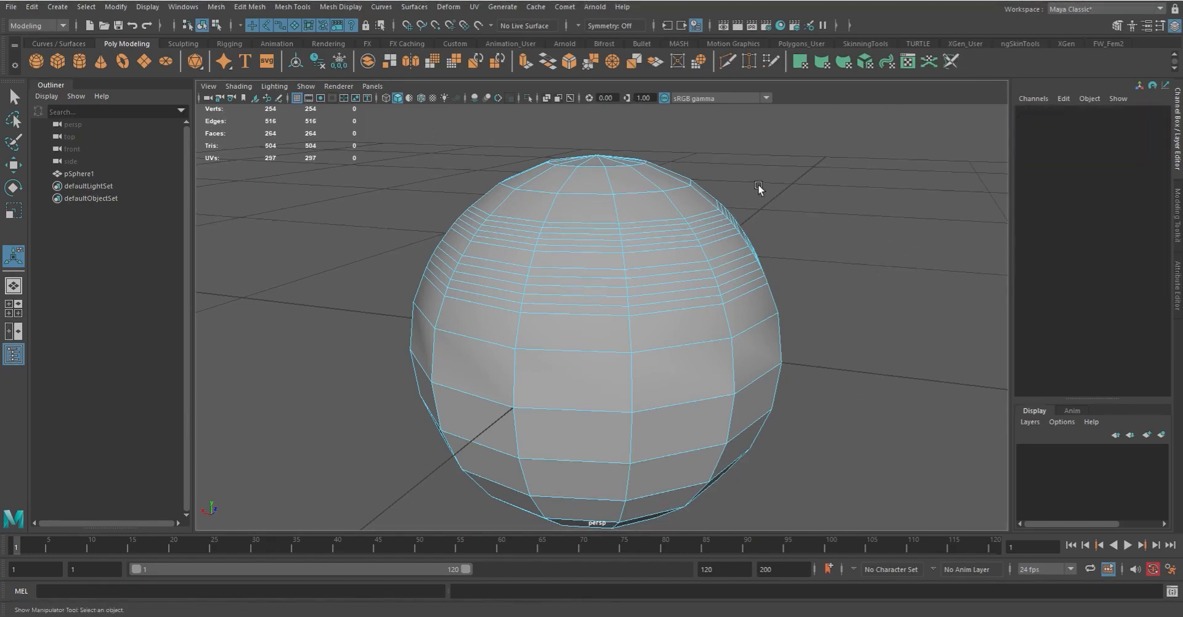
scroll(690, 240, "down", 3)
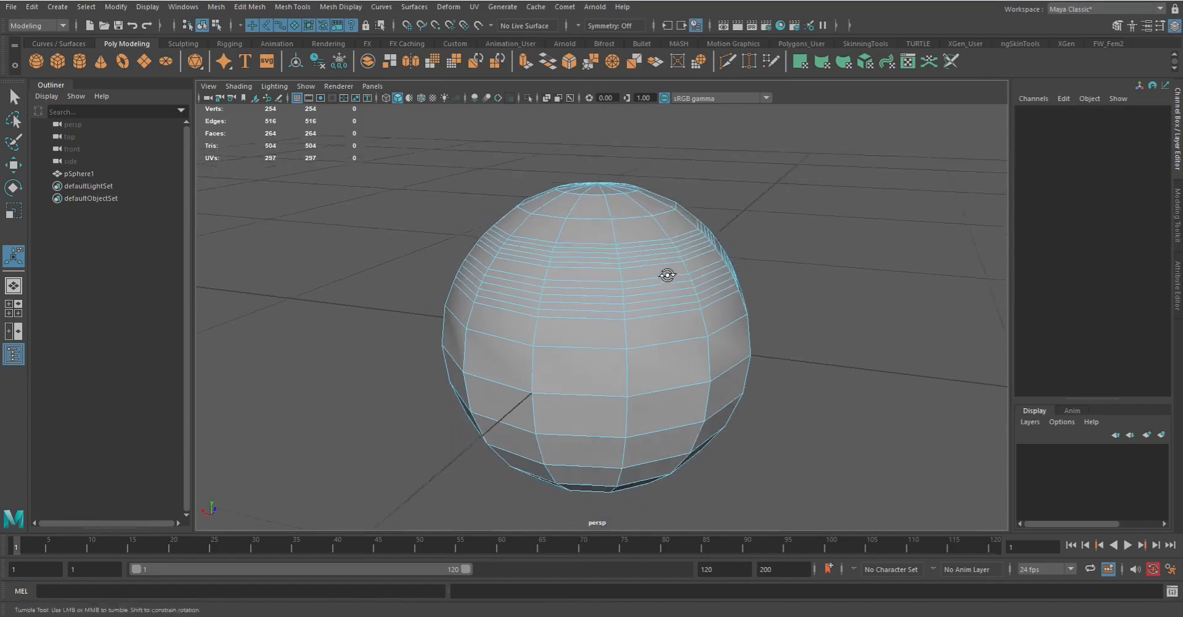
Show the Rigging shelf tools and search the available menu commands for "joints"
left_click(230, 44)
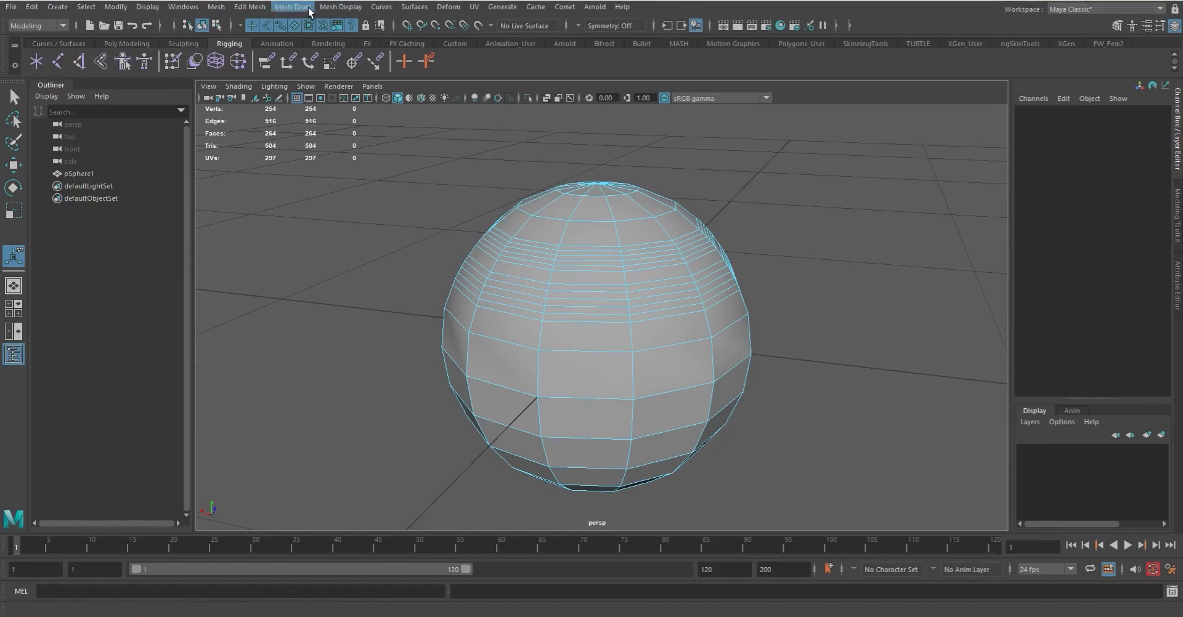
left_click(622, 7)
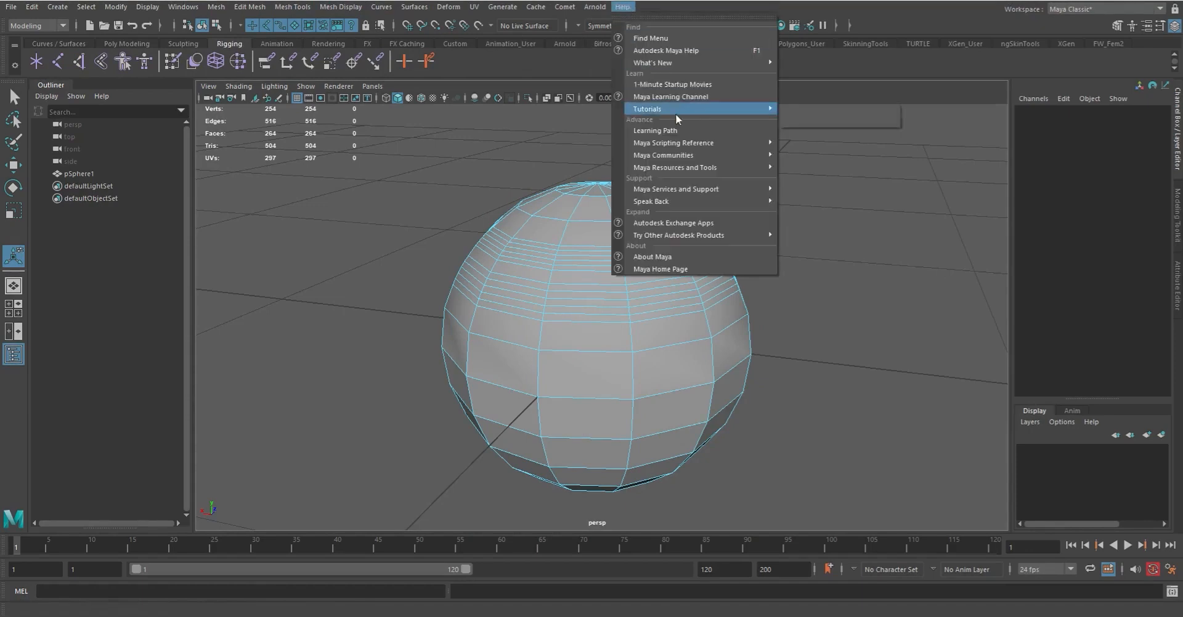
left_click(653, 38)
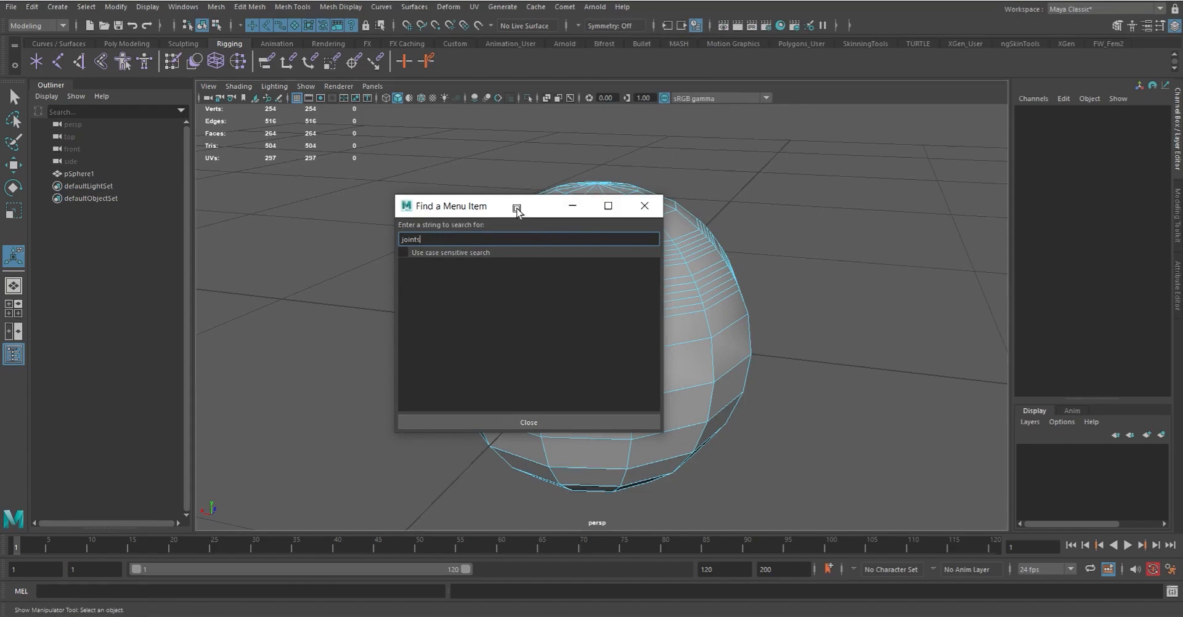
key("Return")
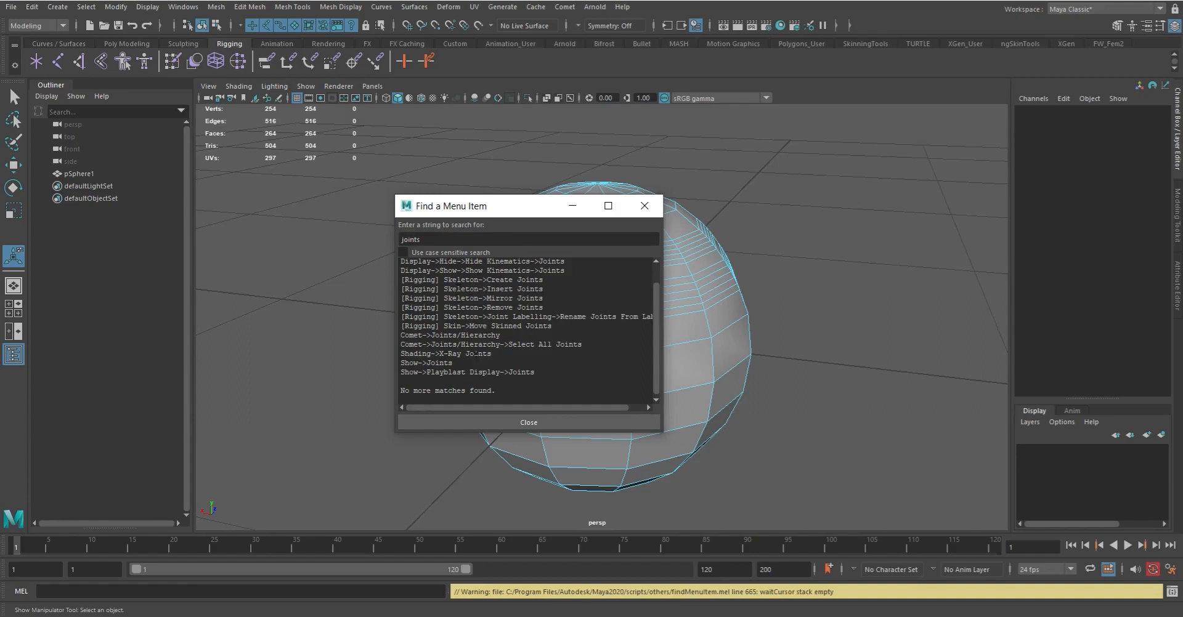
Search the menu commands for "render" and close the search window
double_click(427, 234)
type("render")
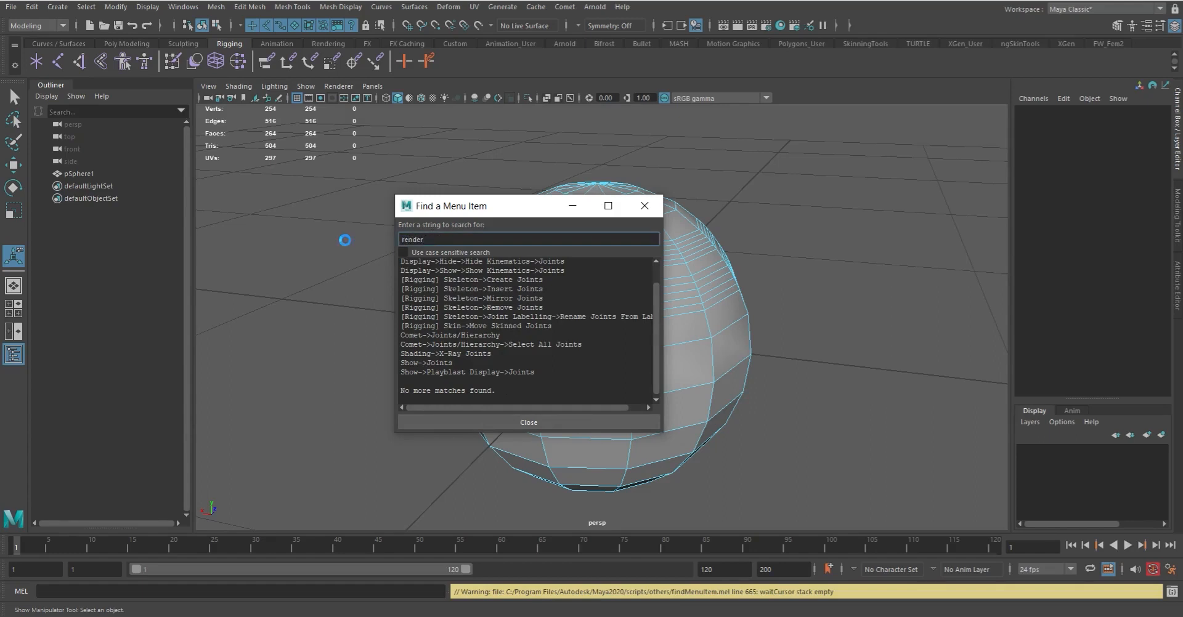
key("Return")
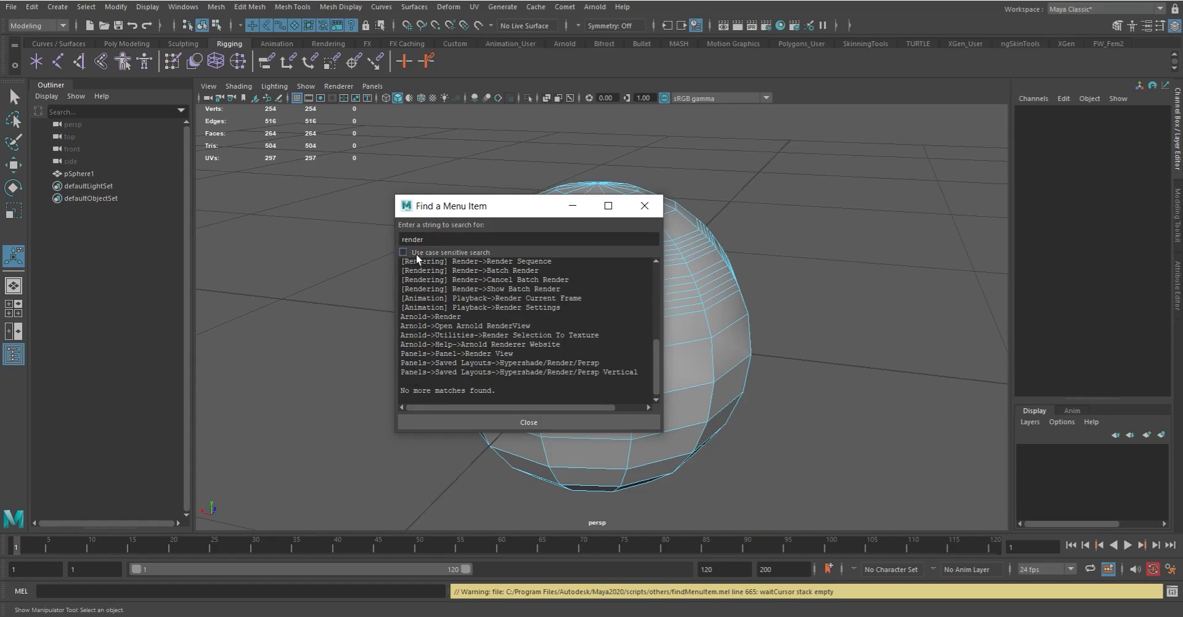
left_click(534, 423)
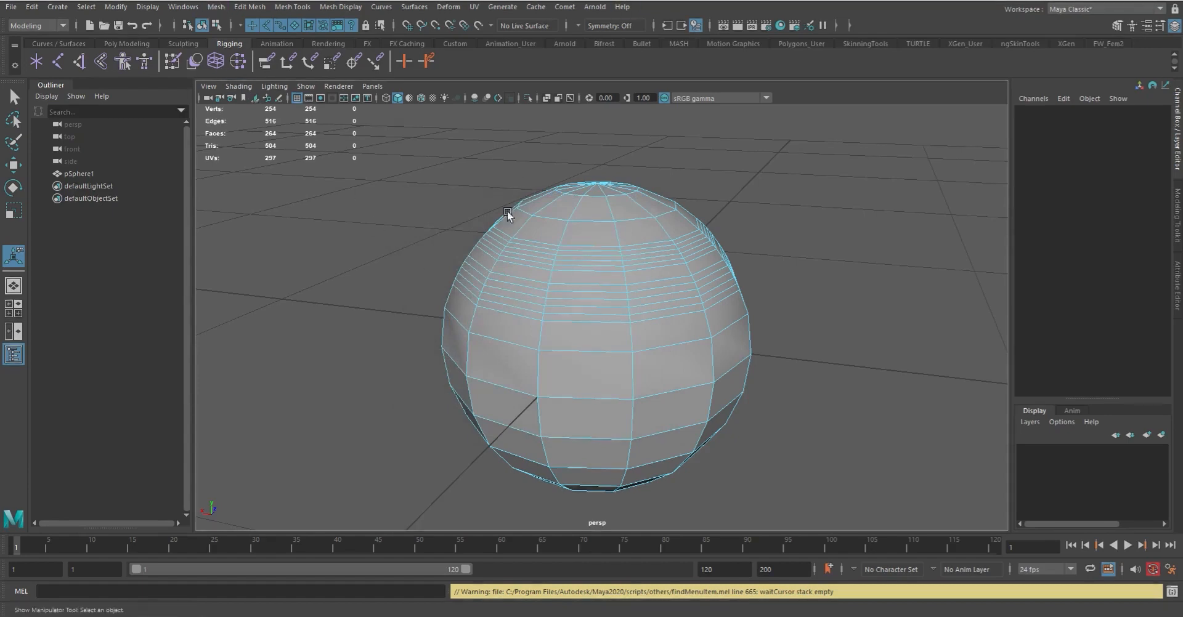
Try selecting the sphere's upper edges, toggle from edge component mode back to object selection, and deselect the sphere
left_click(492, 177)
left_click_drag(515, 136, 708, 235)
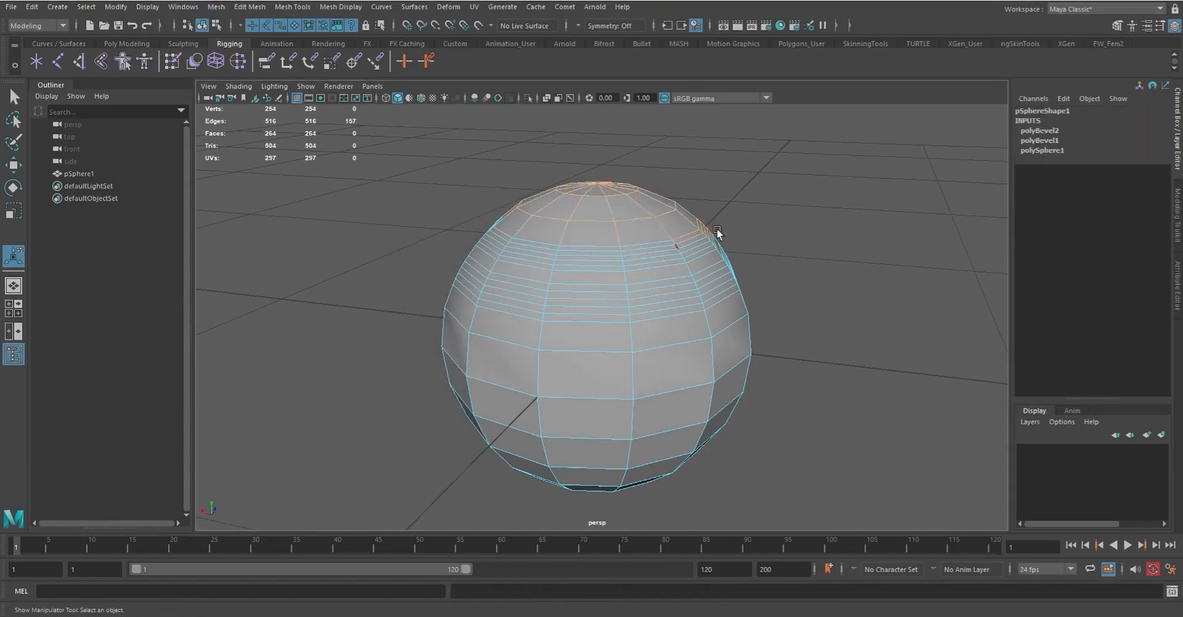
left_click(813, 198)
key("F10")
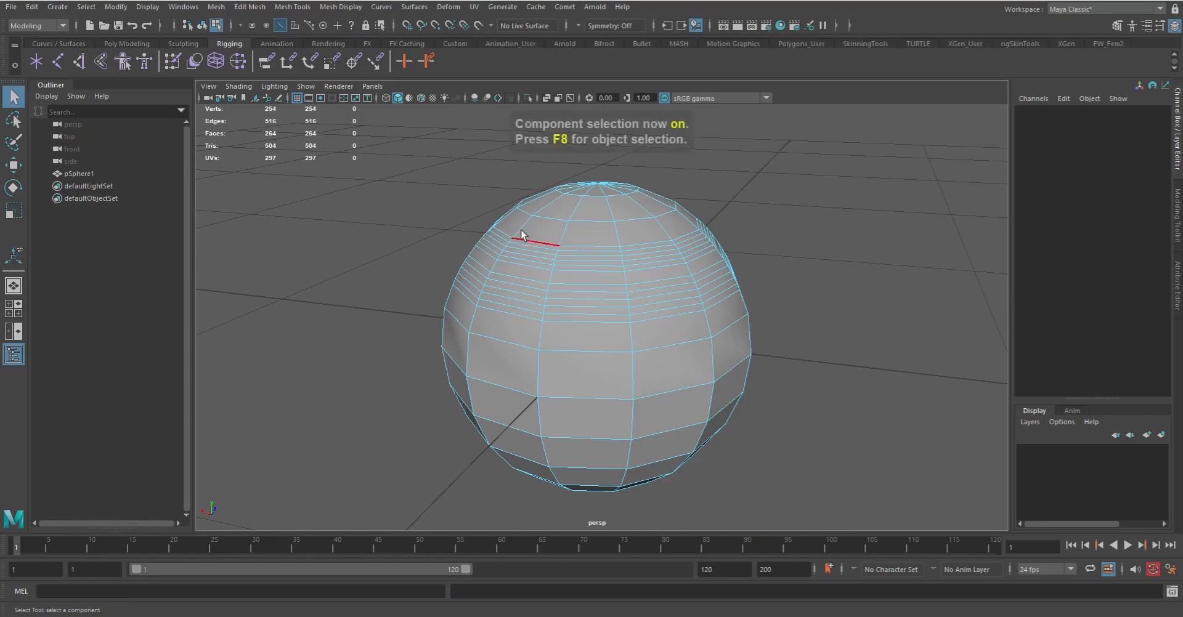
key("F8")
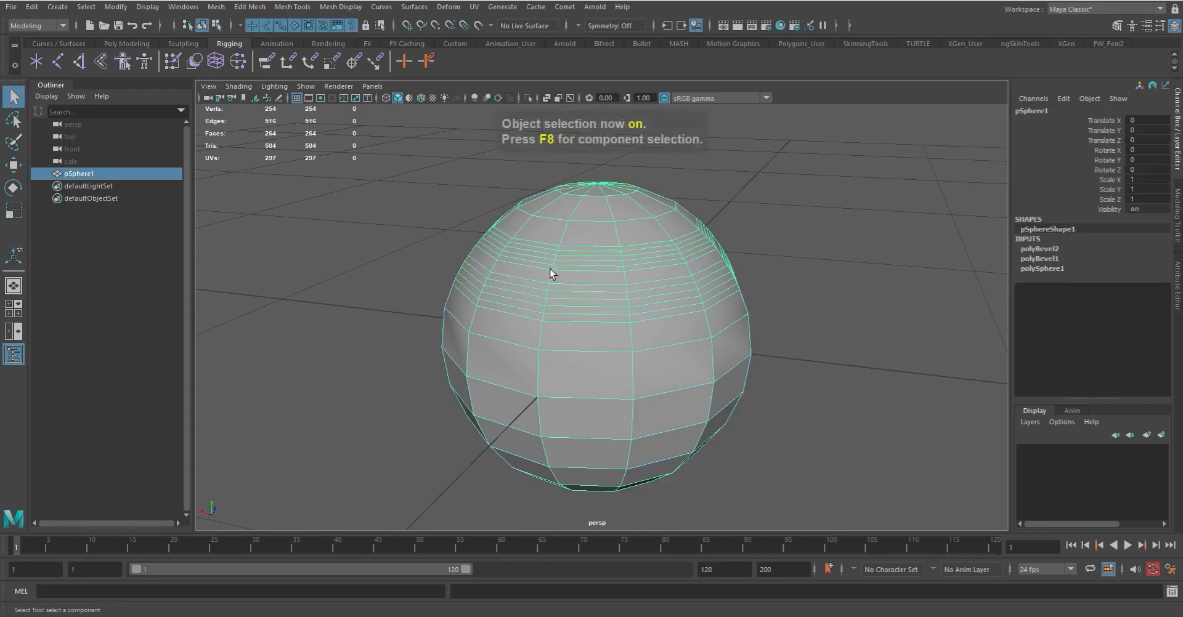
left_click(794, 223)
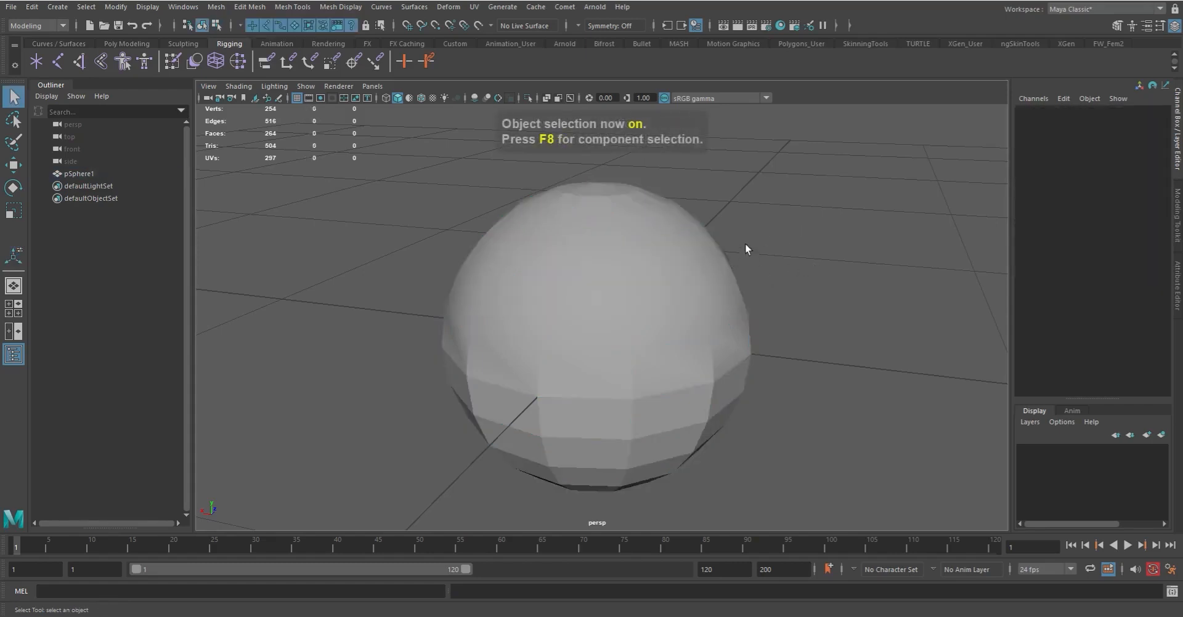
left_click(660, 324)
mouse_move(727, 313)
left_mouse_down("alt")
mouse_move(751, 309)
mouse_move(739, 312)
left_mouse_up("alt")
left_click(832, 264)
left_click_drag(832, 265, 578, 252, "alt")
scroll(578, 253, "up", 2)
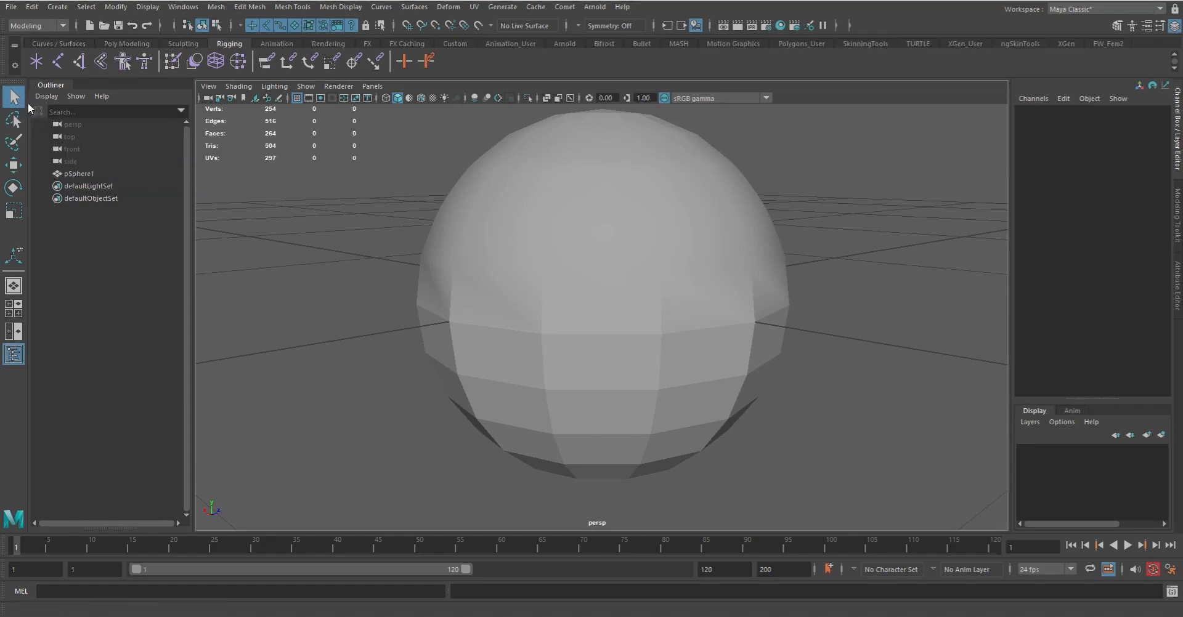
Examine the Select tool's quick options, including Paint Select, Symmetry, selection constraints and the selection settings
left_click(351, 221)
left_click(350, 221)
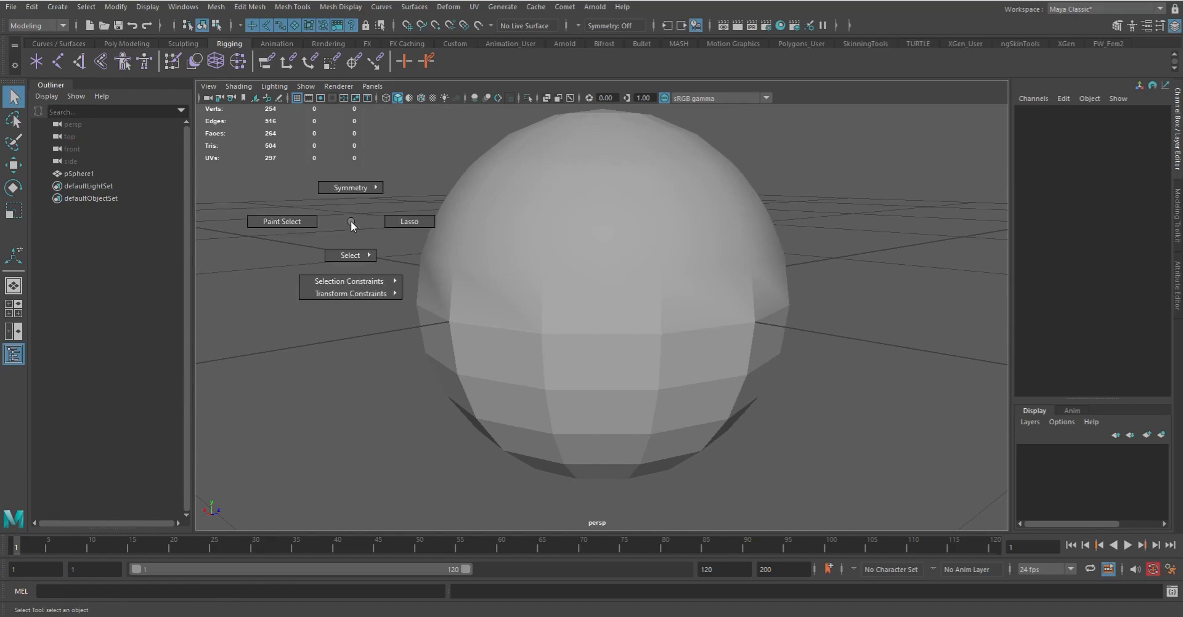
left_click_drag(350, 220, 270, 228)
left_click_drag(336, 187, 362, 302)
left_click_drag(286, 288, 349, 267)
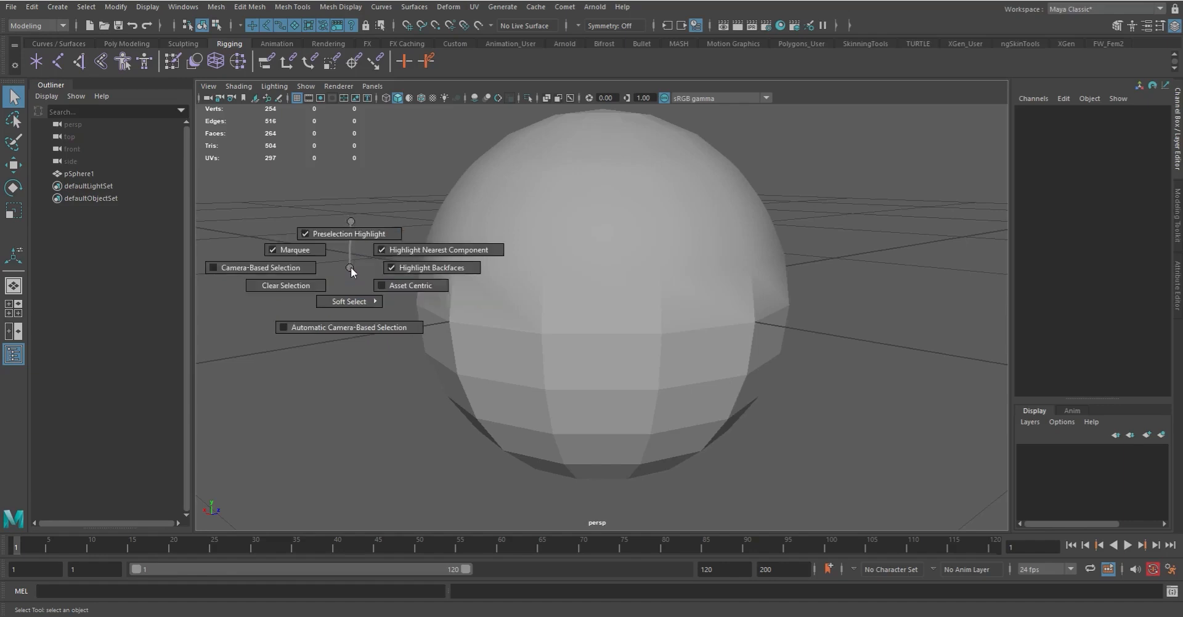
left_click_drag(350, 267, 350, 267)
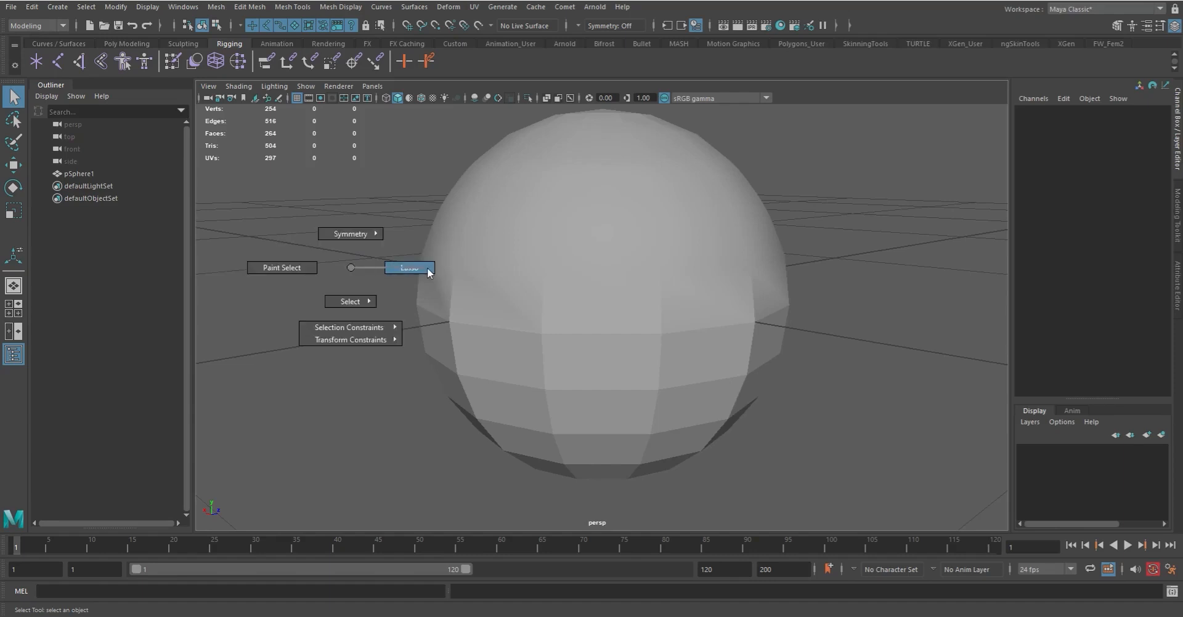
Switch to Lasso selection, select the sphere with it, and return to the standard Select tool
left_click_drag(427, 267, 427, 268)
mouse_move(708, 204)
left_mouse_down()
mouse_move(743, 222)
mouse_move(768, 202)
mouse_move(631, 159)
left_mouse_up()
key("q")
Examine the Select tool's symmetry axis and space options and its further selection settings
left_click_drag(351, 228, 345, 194)
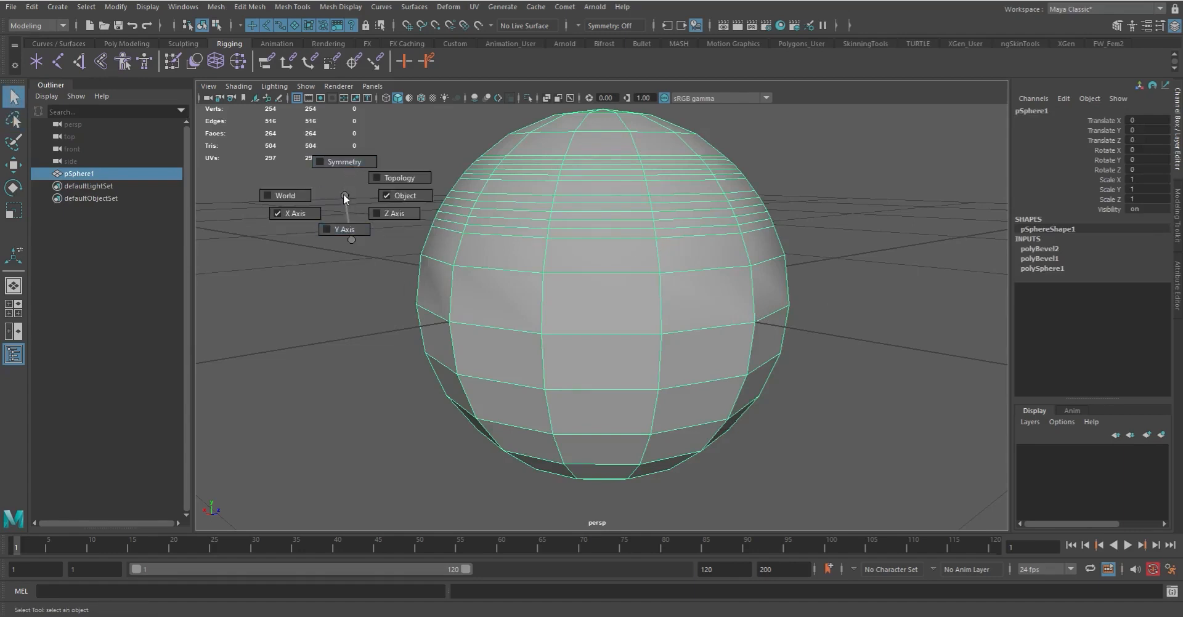
left_click_drag(343, 194, 343, 194)
left_click_drag(356, 275, 357, 317)
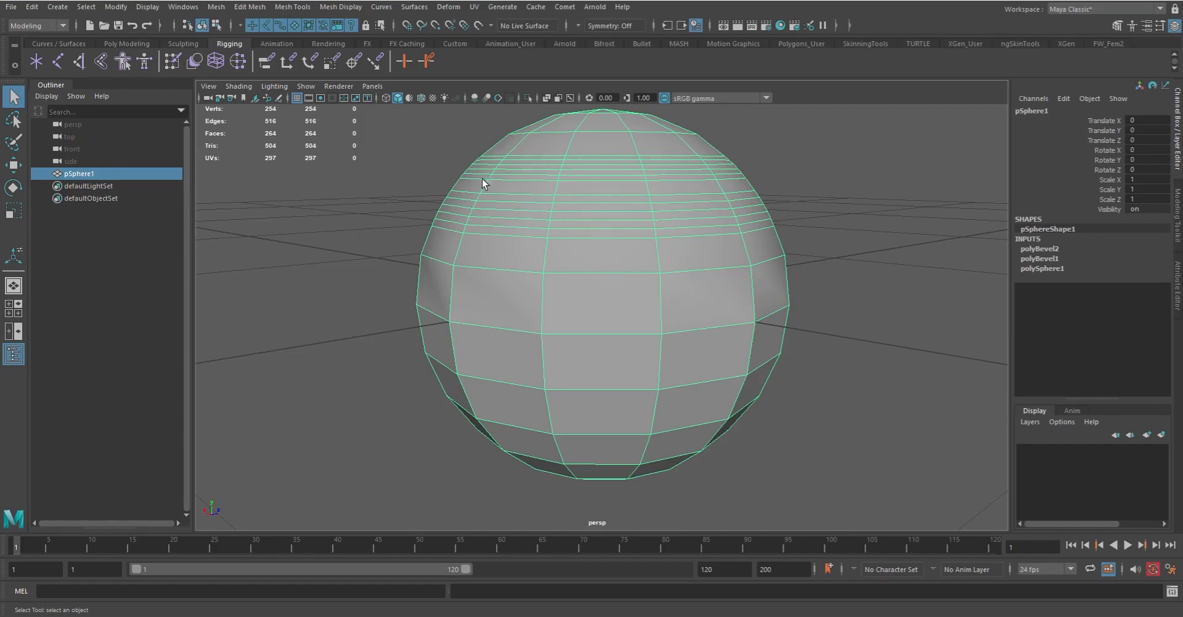
Turn on Soft Select and activate the Move tool on the sphere
key("b")
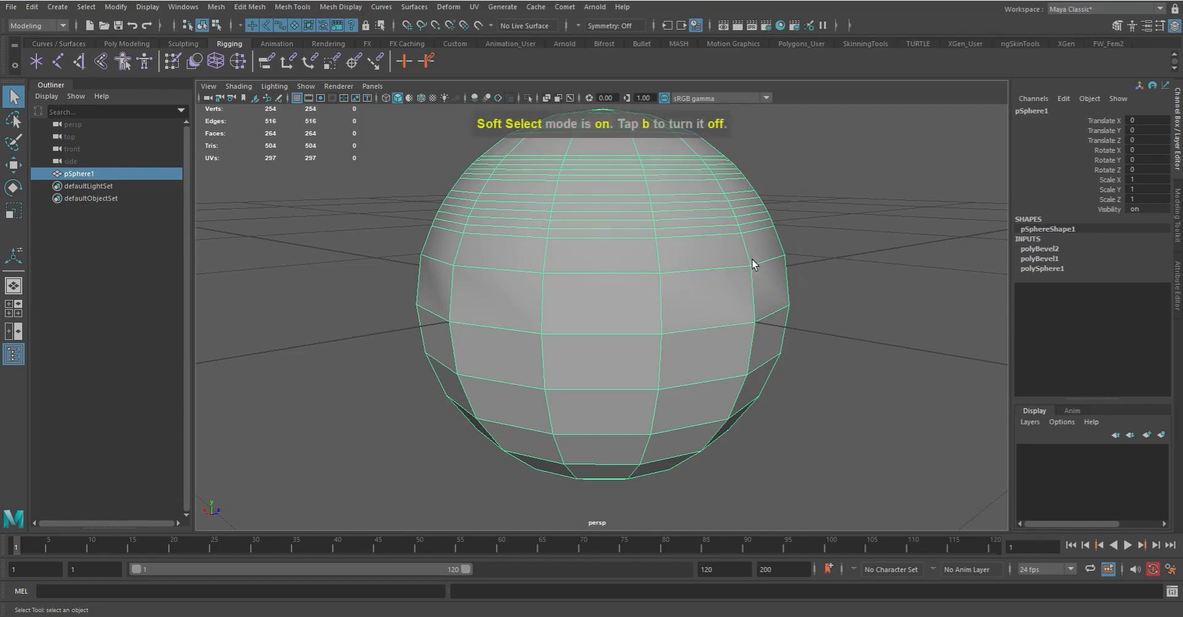
right_click_drag(709, 277, 602, 249, "alt")
key("w")
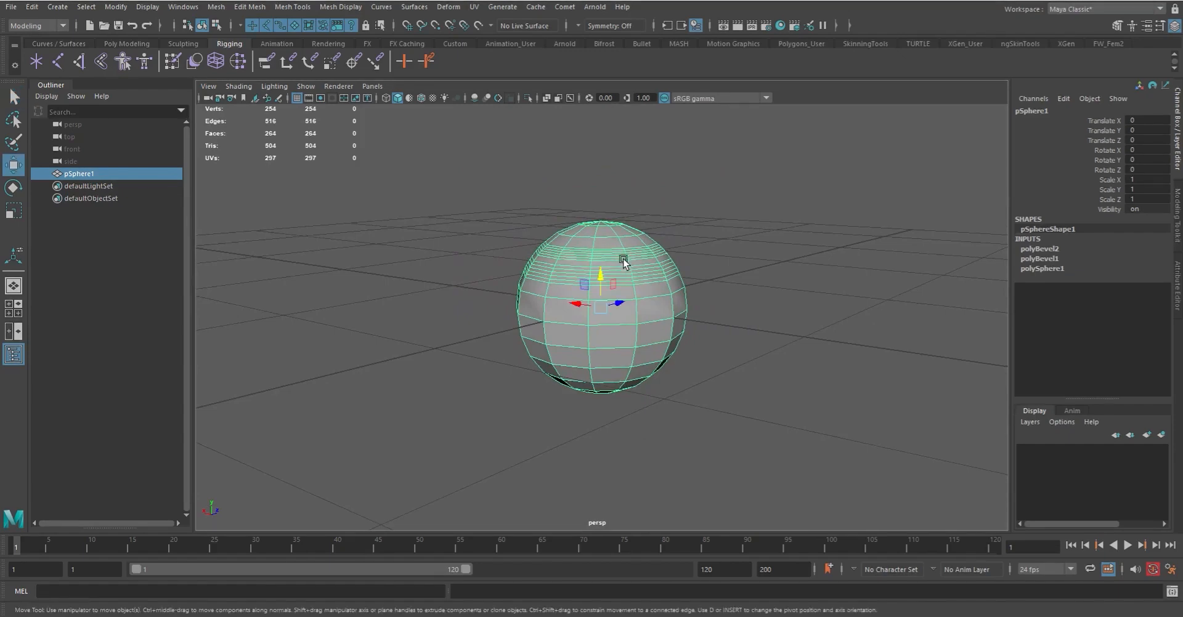
Try moving the sphere up about 0.91 along Y and undo the move
left_click_drag(600, 271, 616, 192)
key("ctrl+z")
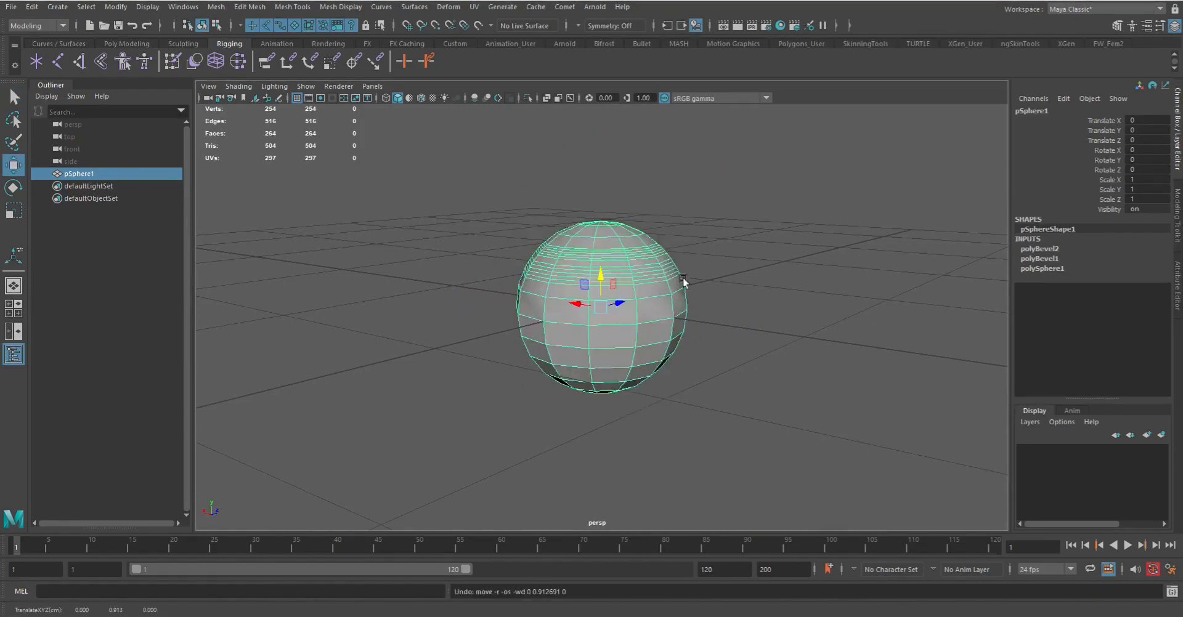
left_click_drag(682, 276, 739, 276, "alt")
right_click_drag(739, 276, 659, 267, "alt")
left_click_drag(659, 266, 637, 243, "alt")
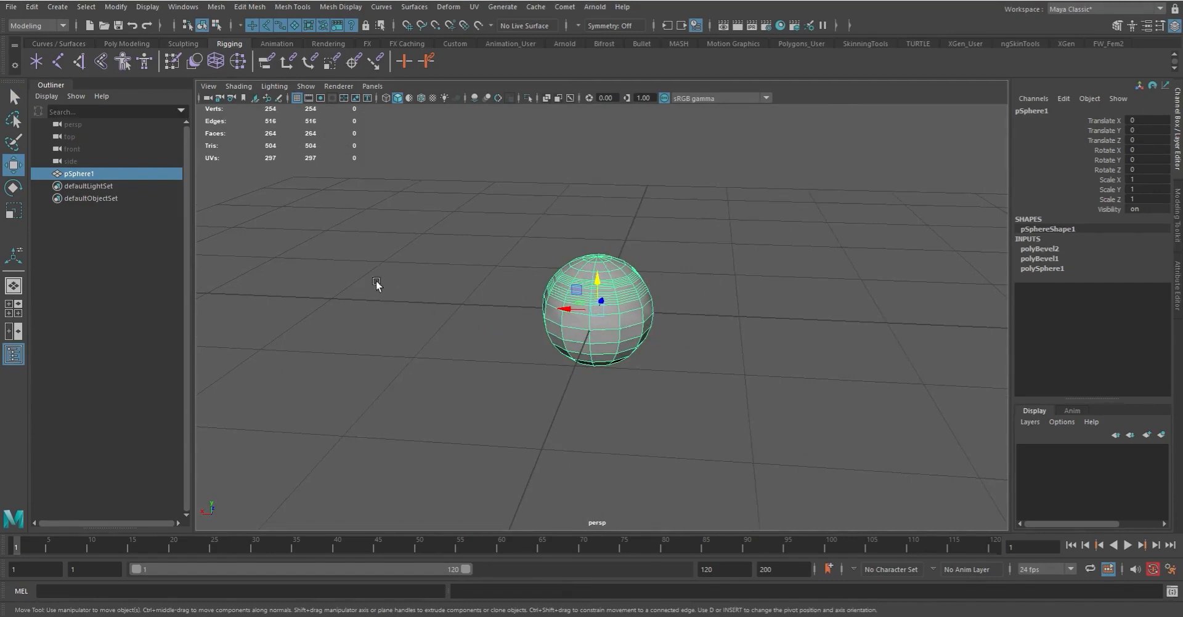
Activate the Select tool, select the sphere with rectangular marquees around it, and return to object selection mode
key("q")
left_click(442, 266)
left_click_drag(515, 225, 666, 352)
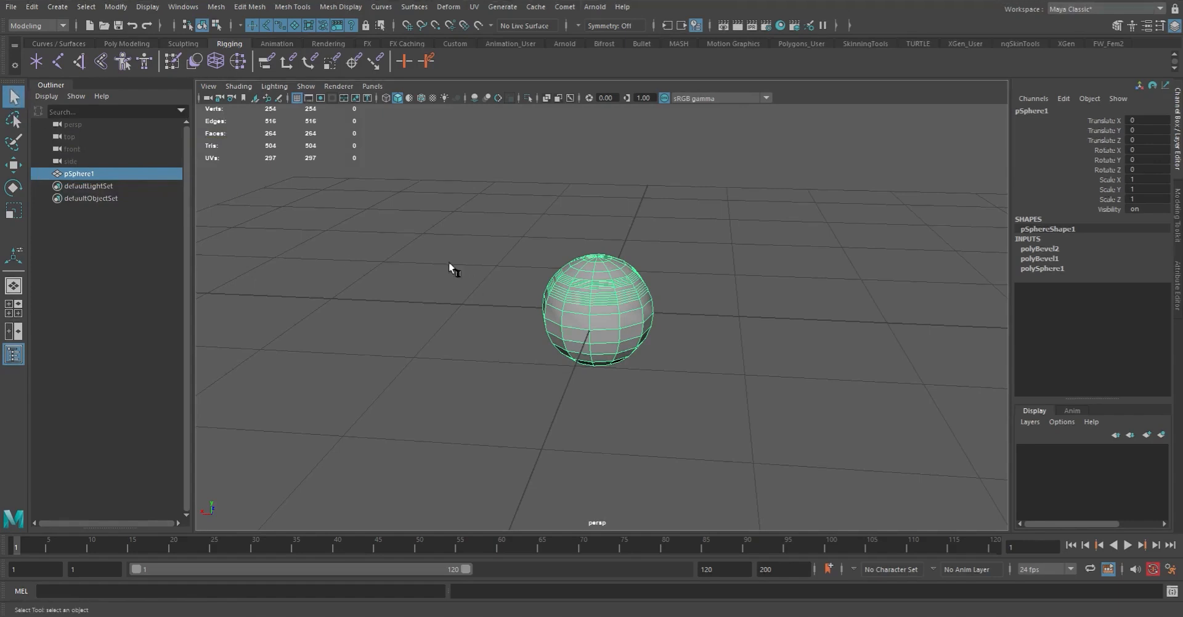
left_click_drag(536, 232, 636, 336)
left_click_drag(497, 217, 751, 426)
left_click_drag(548, 226, 689, 315)
left_click_drag(549, 237, 672, 386)
right_click_drag(654, 319, 750, 387)
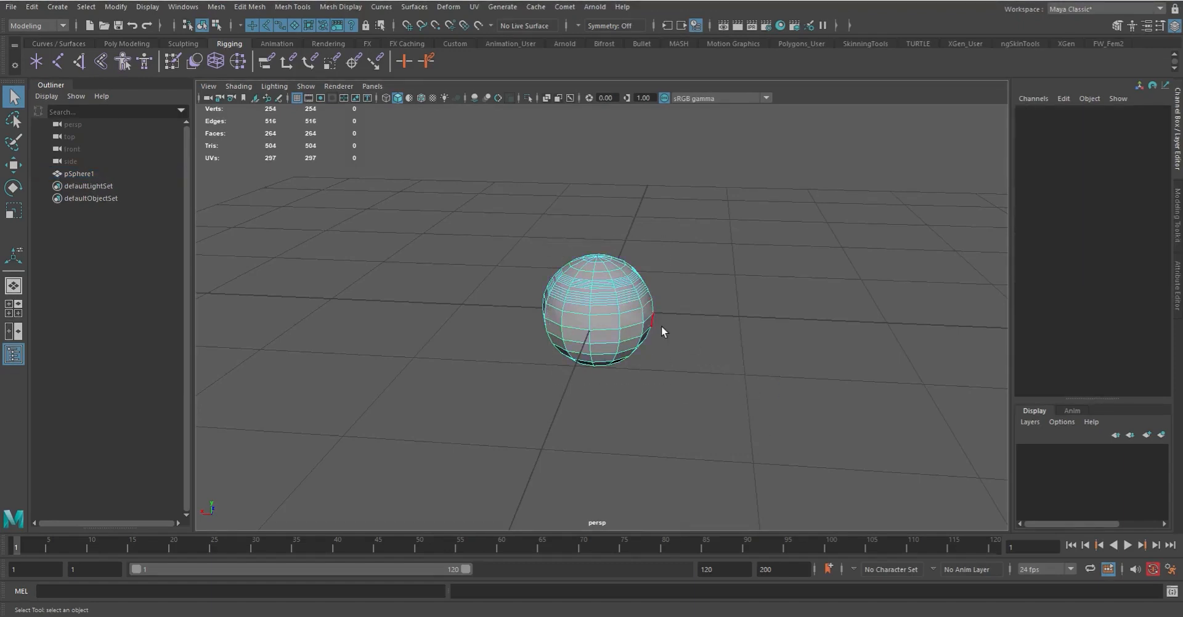
left_click(209, 24)
Try the Lasso tool beside the sphere, return to the standard Select tool, and select the sphere again
right_click_drag(581, 265, 720, 346, "alt")
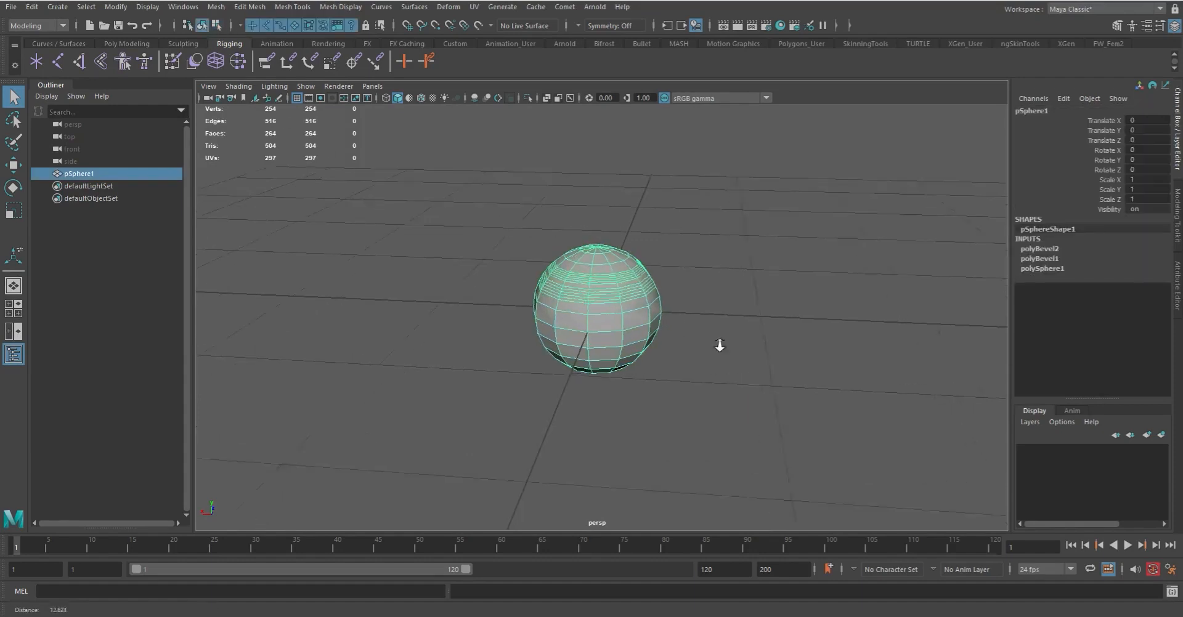
scroll(720, 345, "up", 3)
left_click(721, 340)
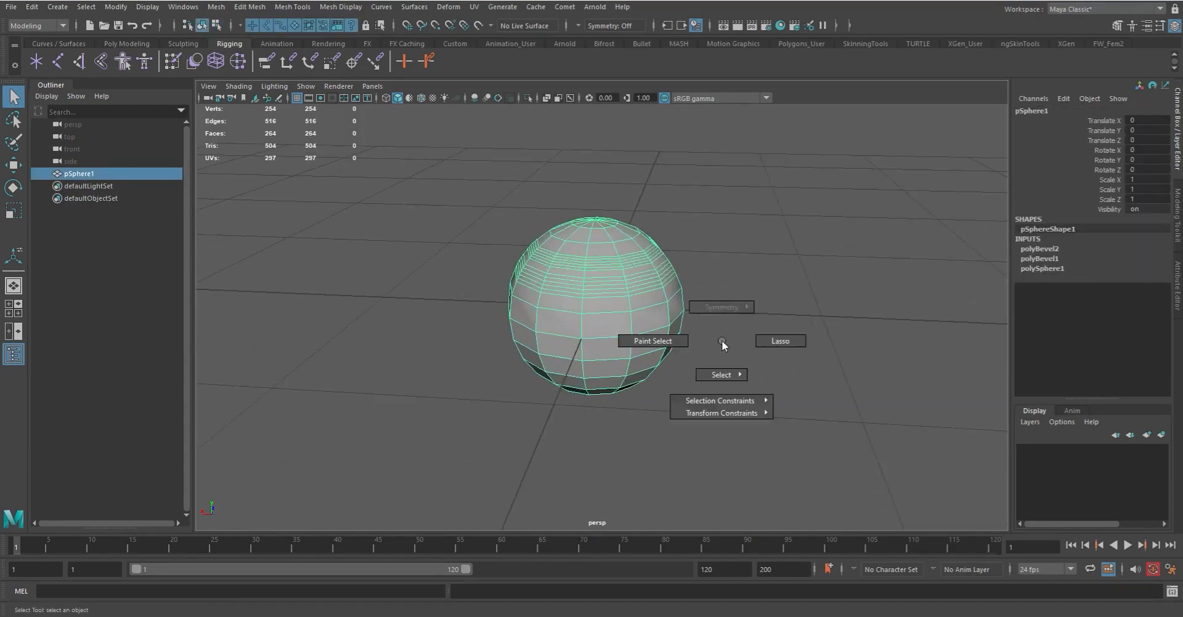
left_click(795, 343)
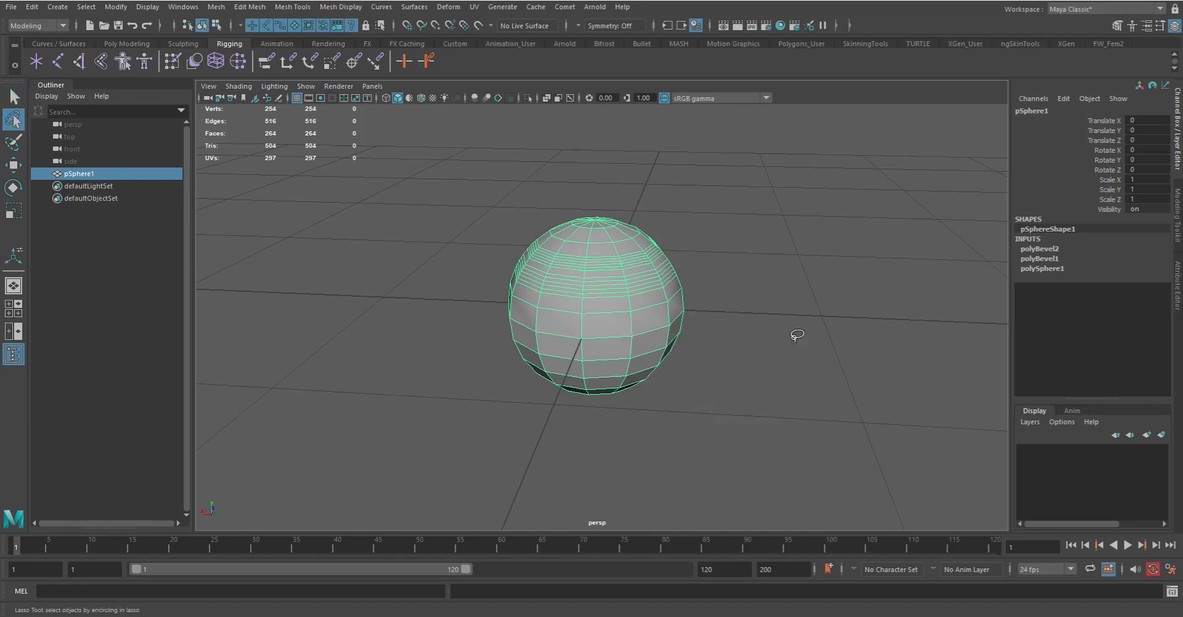
mouse_move(733, 268)
left_mouse_down()
mouse_move(683, 364)
mouse_move(557, 188)
mouse_move(519, 179)
mouse_move(759, 267)
left_mouse_up()
key("q")
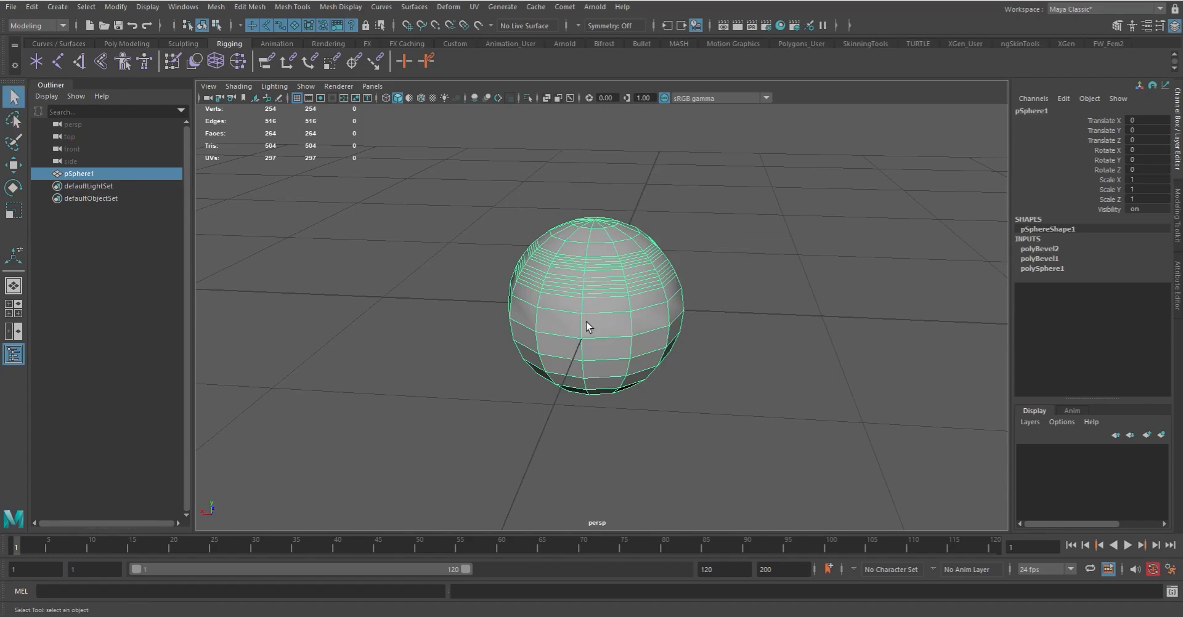
mouse_move(702, 183)
left_mouse_down()
mouse_move(591, 356)
mouse_move(590, 320)
left_mouse_up()
left_click(619, 298)
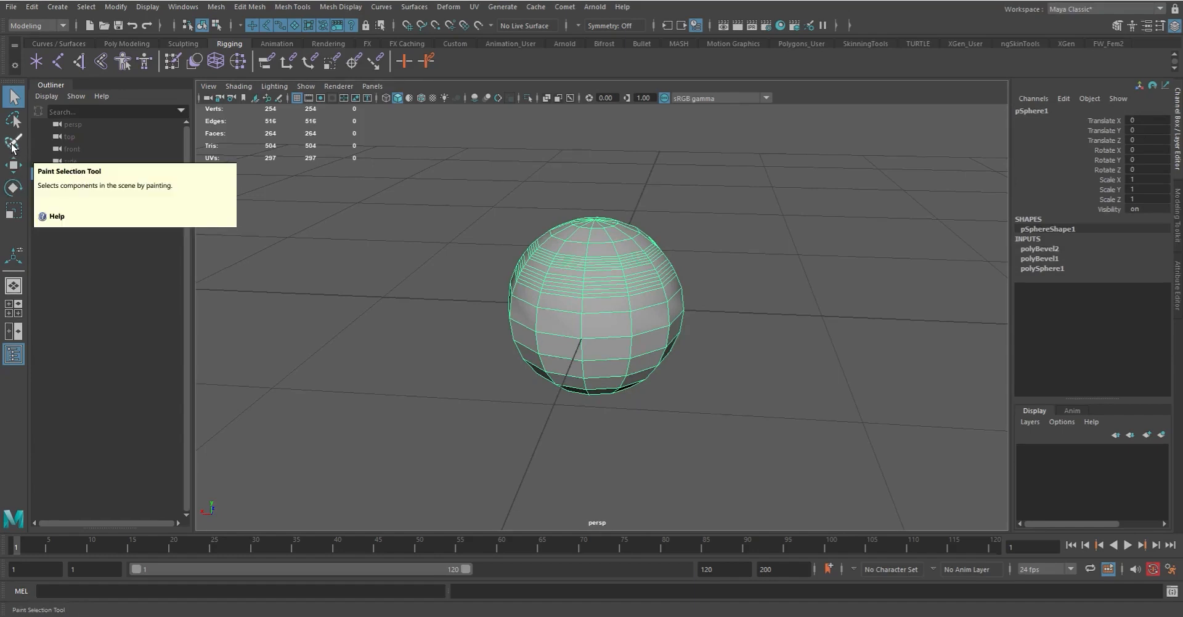
Try the Paint Selection tool on the sphere's vertices, clear the selection, and return to object selection with the Select tool
left_click(13, 142)
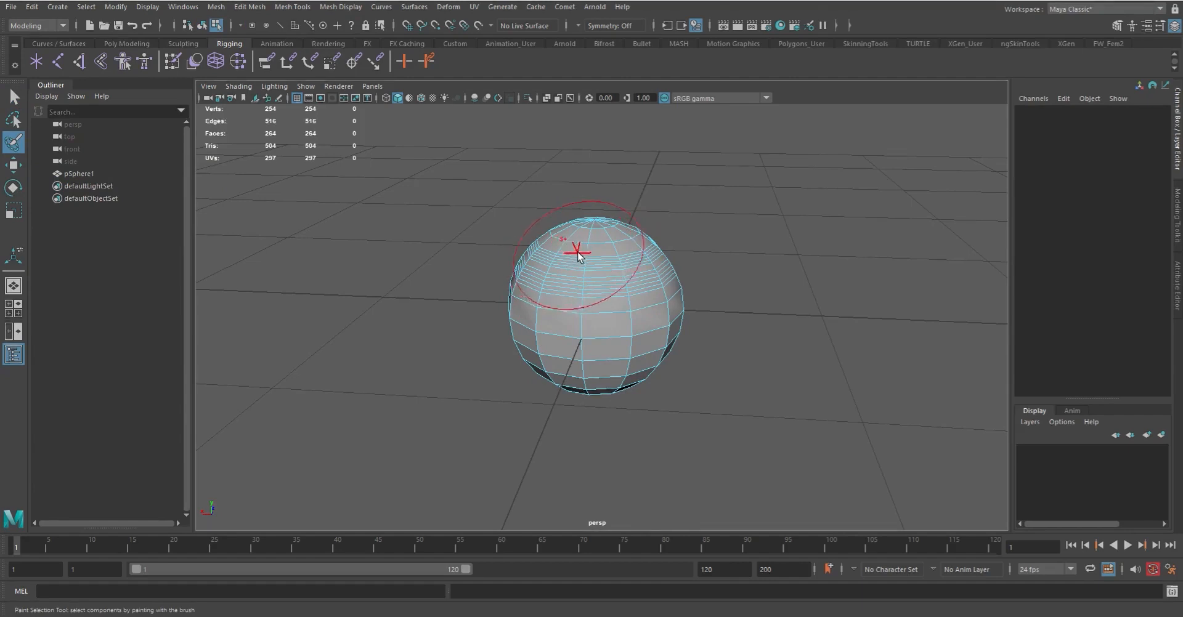
left_click(626, 272)
left_click_drag(624, 293, 621, 272)
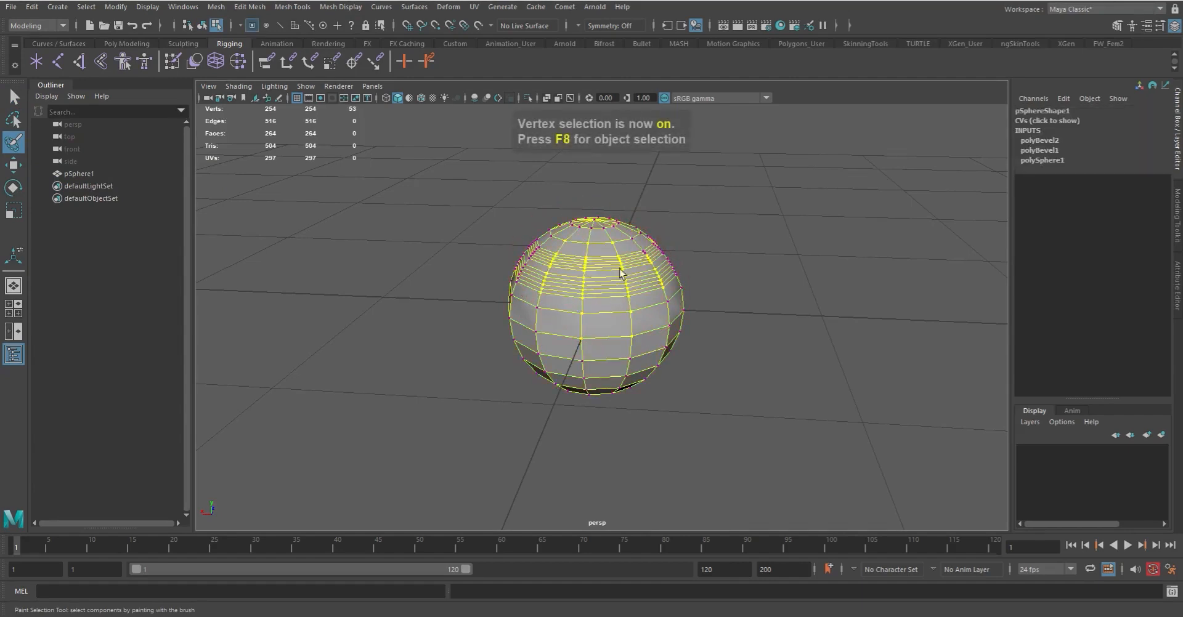
left_click_drag(522, 265, 508, 292)
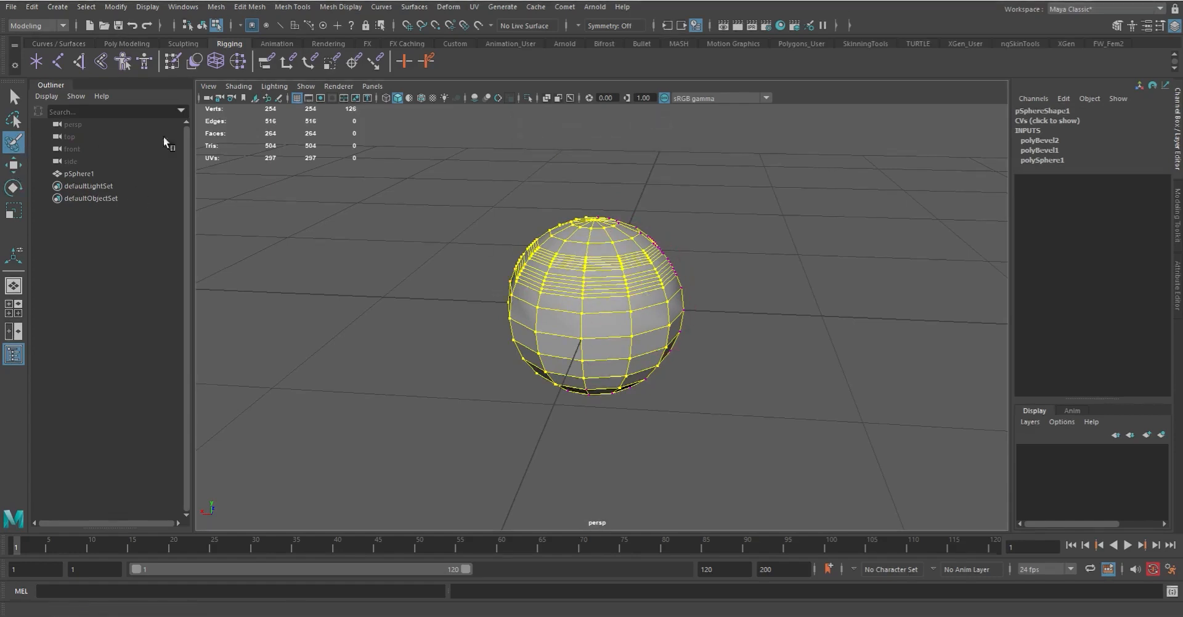
key("q")
left_click(721, 302)
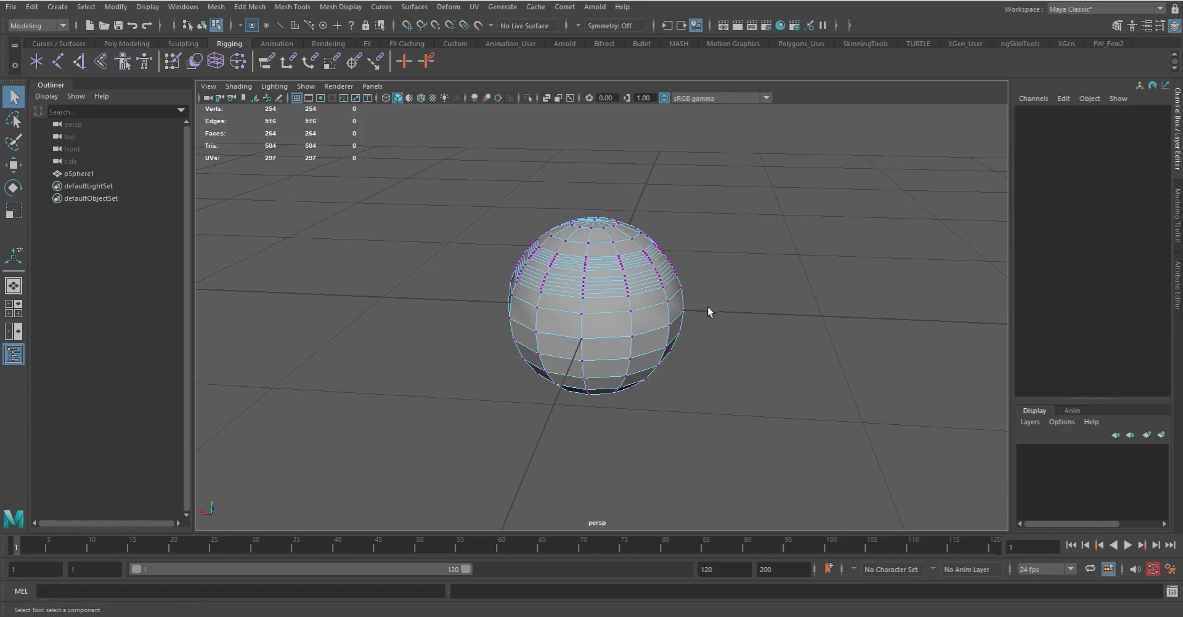
key("F8")
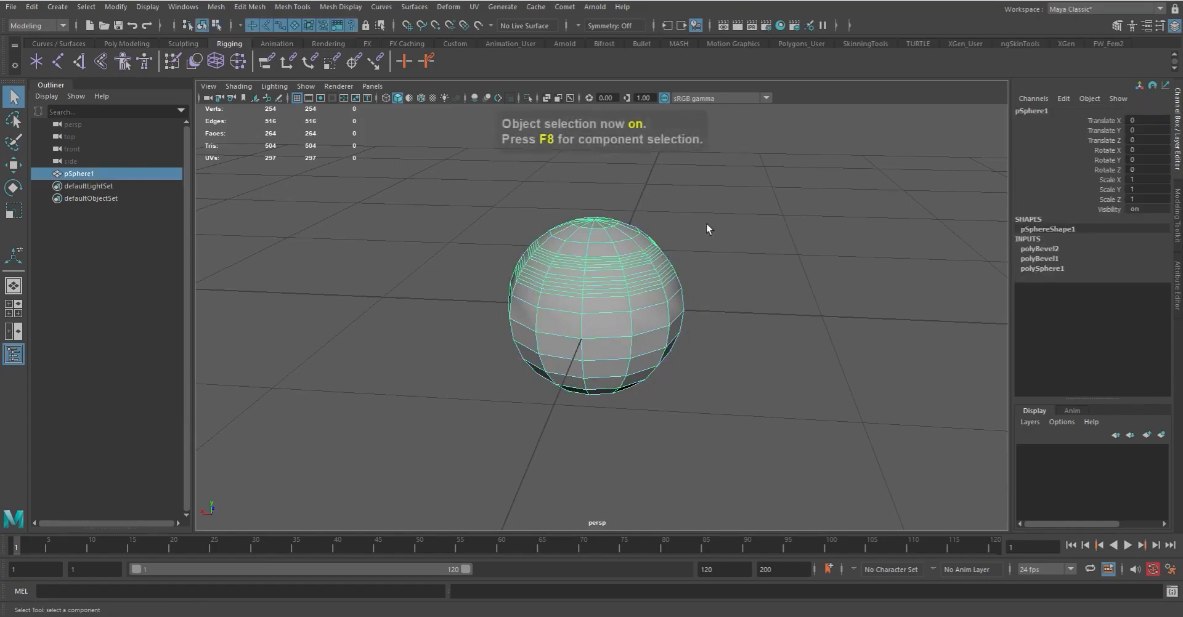
Activate the Move tool and try moving the sphere about 0.59 along Y and about 0.57 along Z, undoing each move
left_click(15, 167)
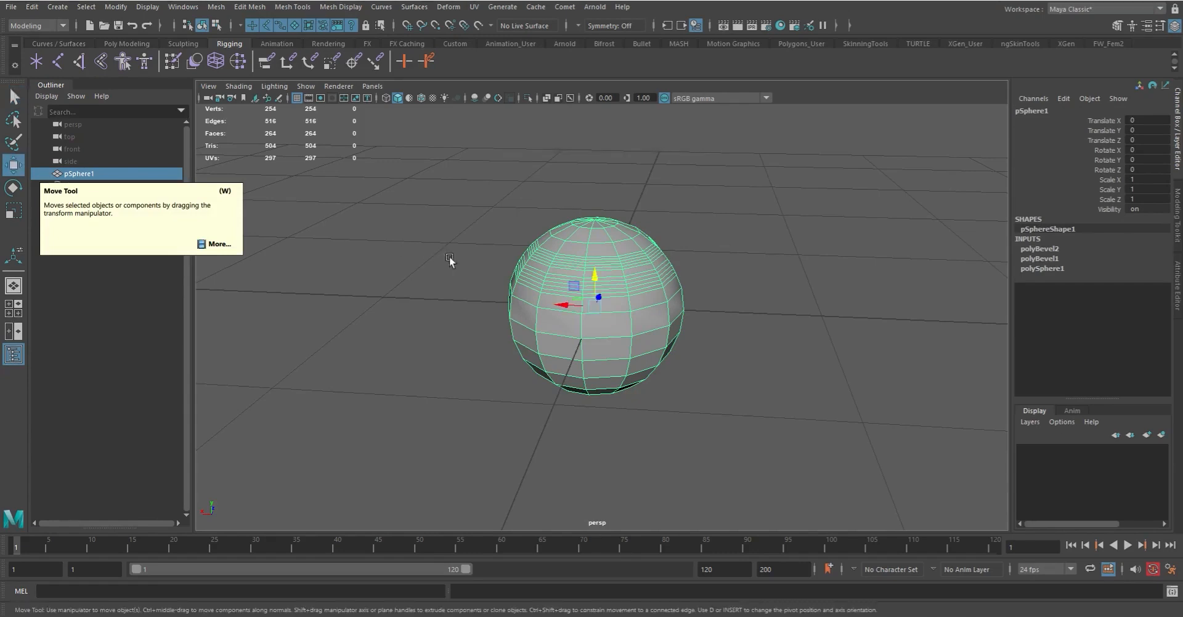
left_click_drag(597, 281, 592, 232)
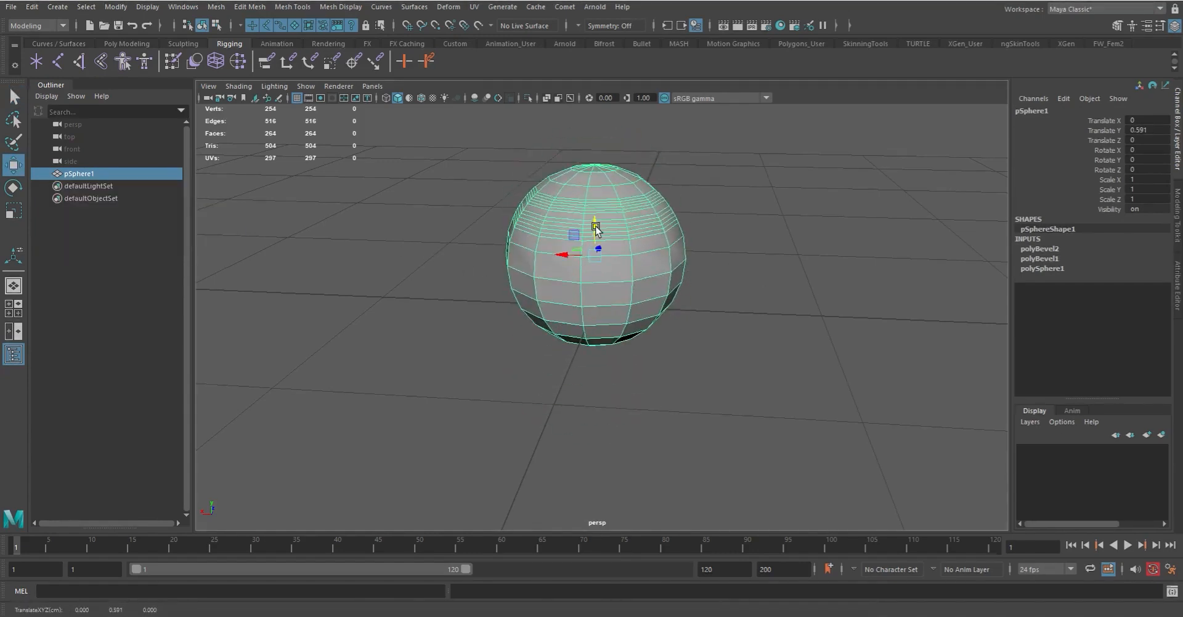
key("ctrl+z")
left_click_drag(583, 300, 794, 323, "alt")
right_click_drag(593, 314, 605, 297, "alt")
left_click_drag(597, 283, 622, 294)
key("ctrl+z")
left_click_drag(558, 320, 453, 324)
key("ctrl+z")
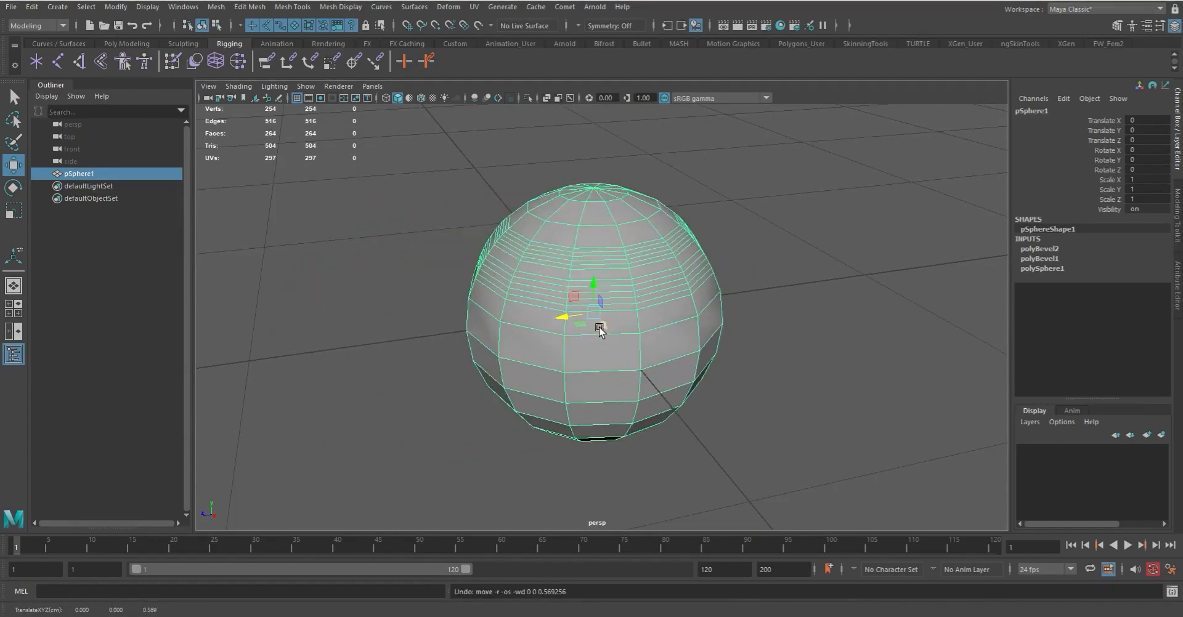
Try moving the sphere about 1.08 along X and also along Y, undoing each move
left_click_drag(601, 326, 689, 380)
key("ctrl+z")
key("ctrl+z")
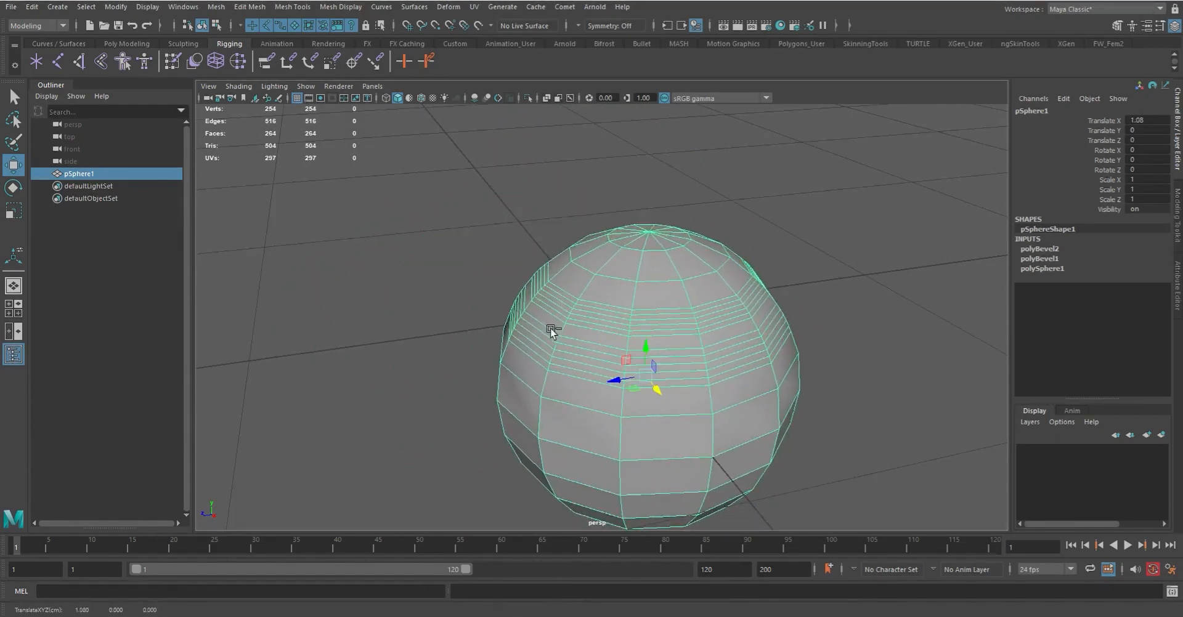
left_click_drag(560, 317, 661, 305, "alt")
right_click_drag(662, 304, 560, 286, "alt")
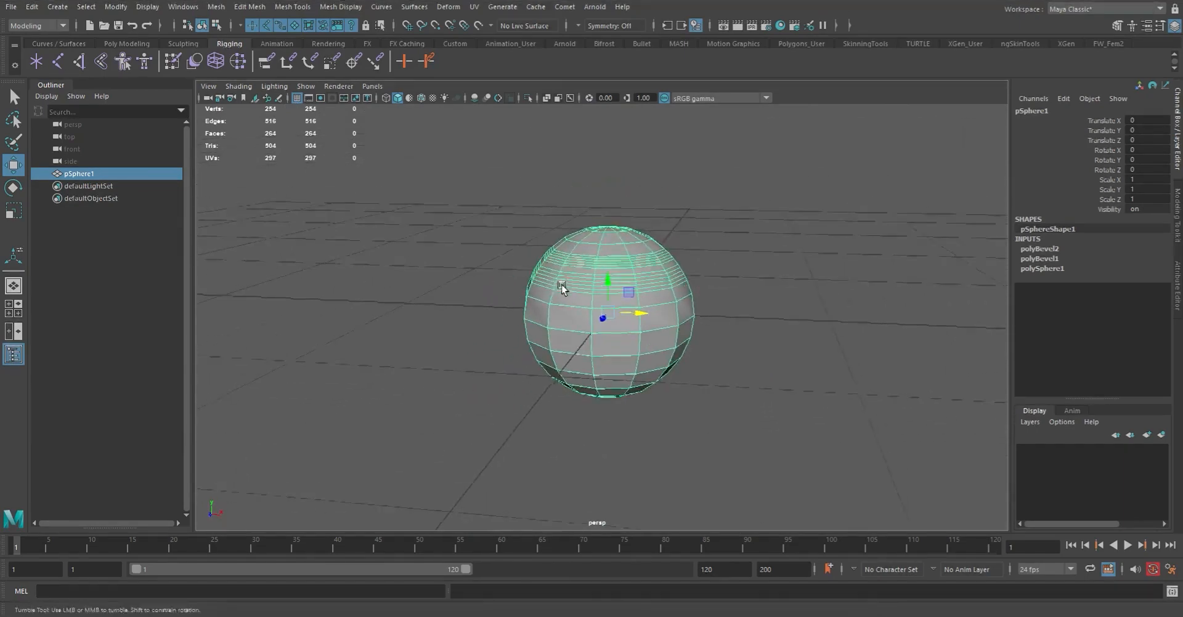
left_click_drag(560, 286, 629, 209, "alt")
key("ctrl+z")
key("ctrl+z")
key("ctrl+z")
key("ctrl+z")
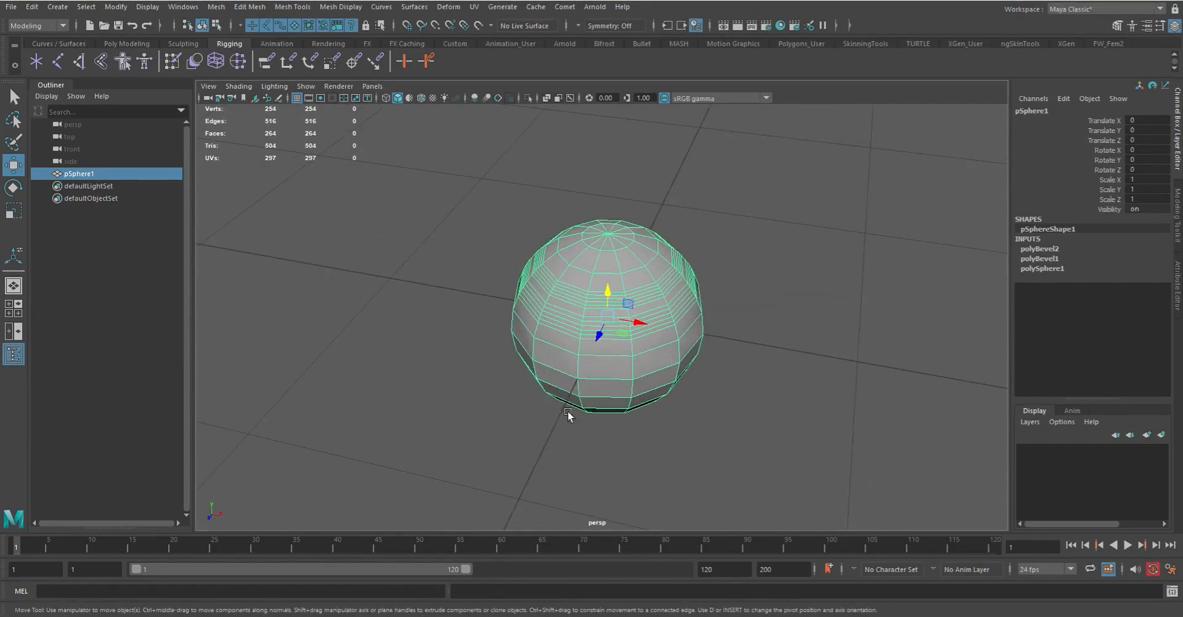
Try moving the sphere about 0.89 along X and about 1.48 along Y, undoing each move
left_click_drag(637, 325, 852, 310)
key("ctrl+z")
key("ctrl+z")
key("ctrl+z")
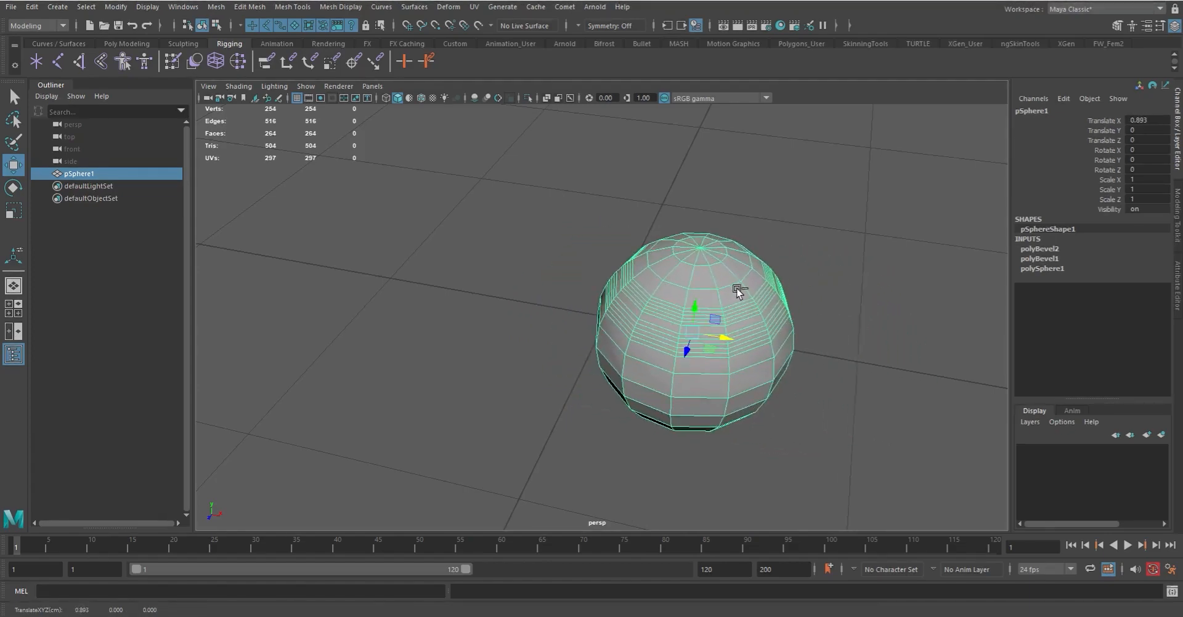
left_click_drag(597, 298, 611, 132, "alt")
key("ctrl+z")
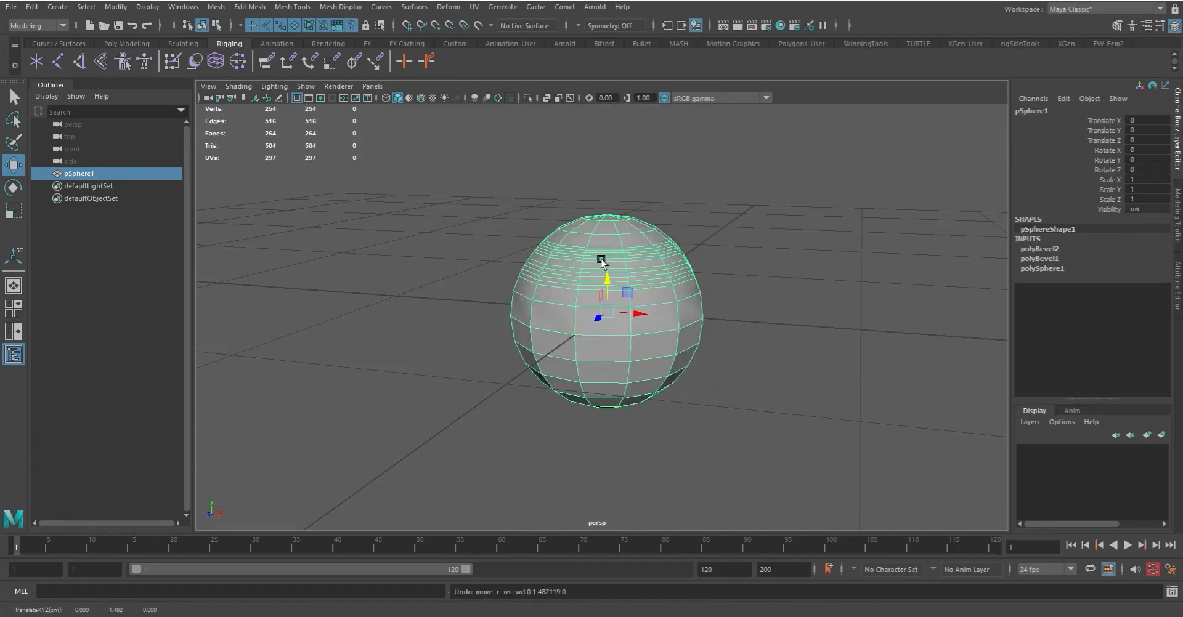
left_click_drag(607, 276, 621, 436)
key("ctrl+z")
Move the sphere about 2.578 along the positive X axis
left_click_drag(607, 314, 592, 293, "alt")
right_click_drag(591, 294, 637, 345, "alt")
middle_click_drag(637, 345, 629, 324, "alt")
left_click_drag(606, 340, 860, 359)
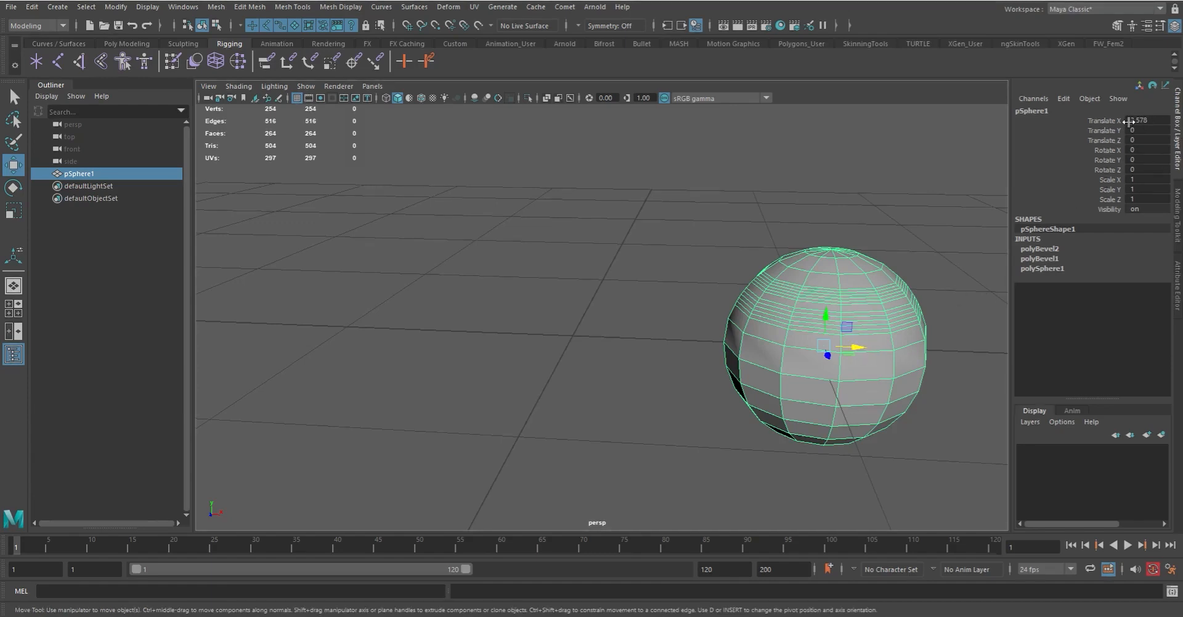
Try mirroring the sphere's position by setting Translate X to -2.578, and undo the change
double_click(1128, 121)
type("-")
key("Return")
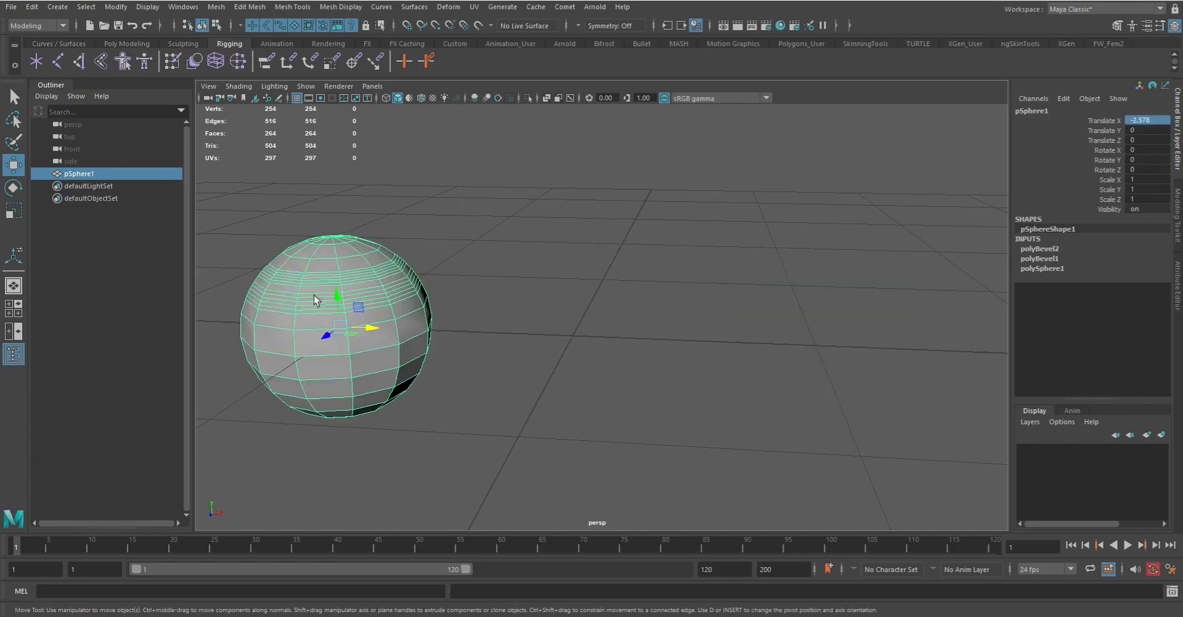
left_click_drag(480, 315, 518, 296, "alt")
right_click_drag(519, 297, 548, 335, "alt")
middle_click_drag(509, 321, 554, 321, "alt")
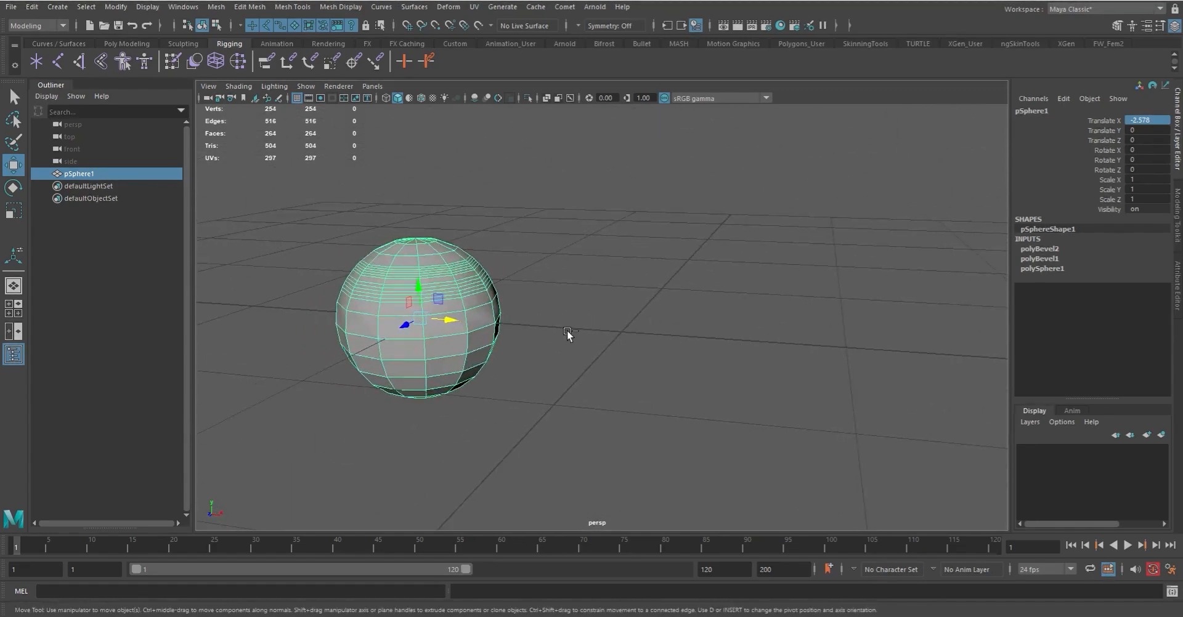
key("ctrl+z")
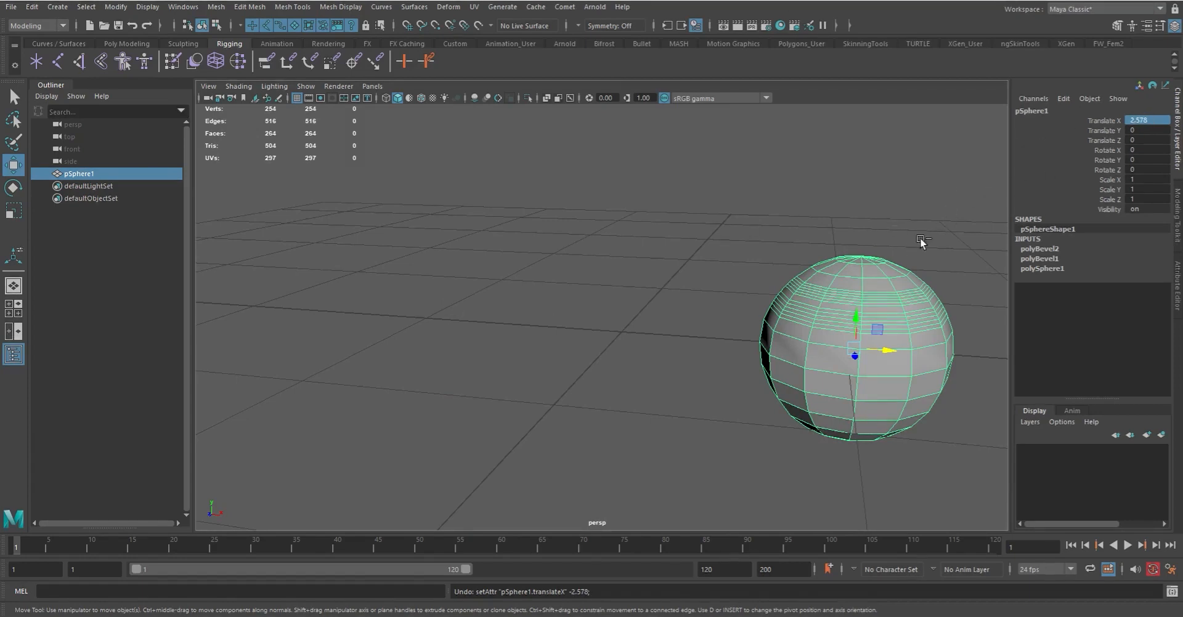
Duplicate the sphere, set the copy's Translate X to -2.578, and clear the selection
key("ctrl+d")
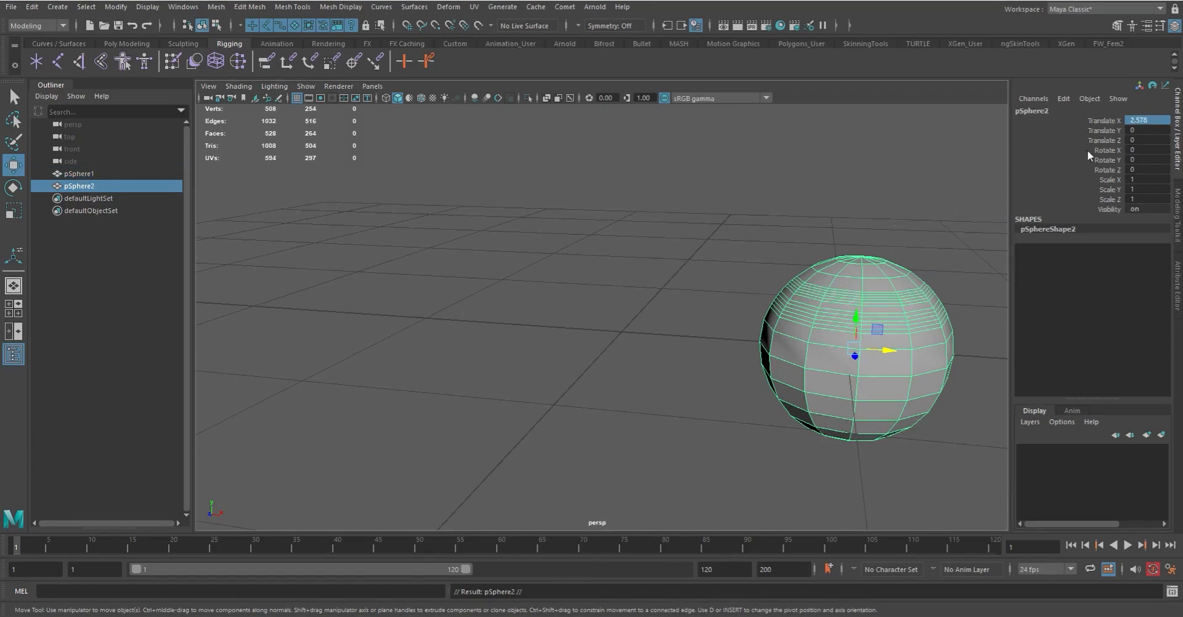
left_click(1134, 120)
key("Return")
right_click(1143, 165)
left_click(743, 229)
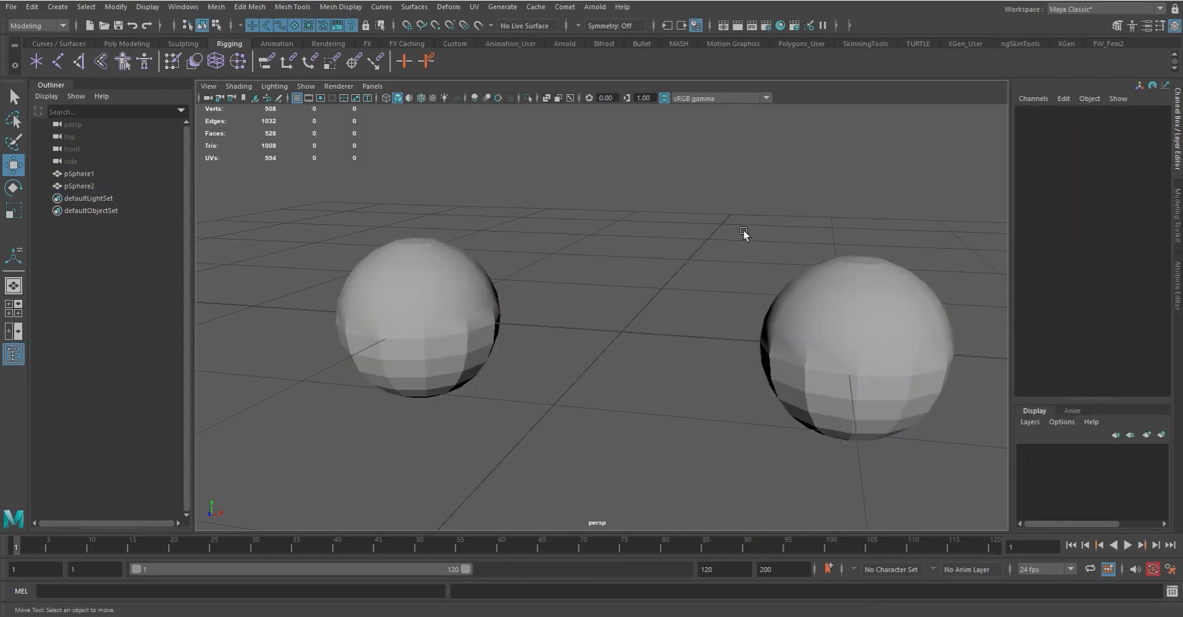
Select both spheres together with a marquee, and delete the sphere on the negative X side
left_click_drag(453, 234, 946, 401)
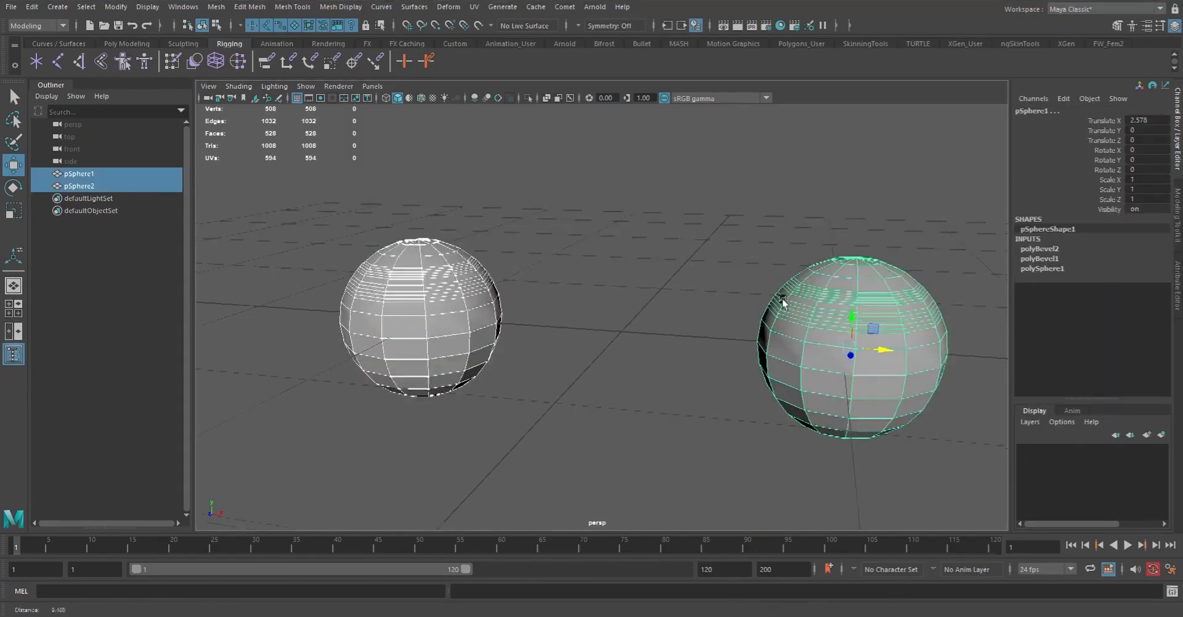
right_click_drag(782, 300, 588, 268, "alt")
left_click(674, 307)
mouse_move(673, 306)
left_mouse_down("alt")
mouse_move(660, 316)
mouse_move(661, 278)
mouse_move(649, 268)
left_mouse_up("alt")
left_click_drag(429, 239, 807, 370)
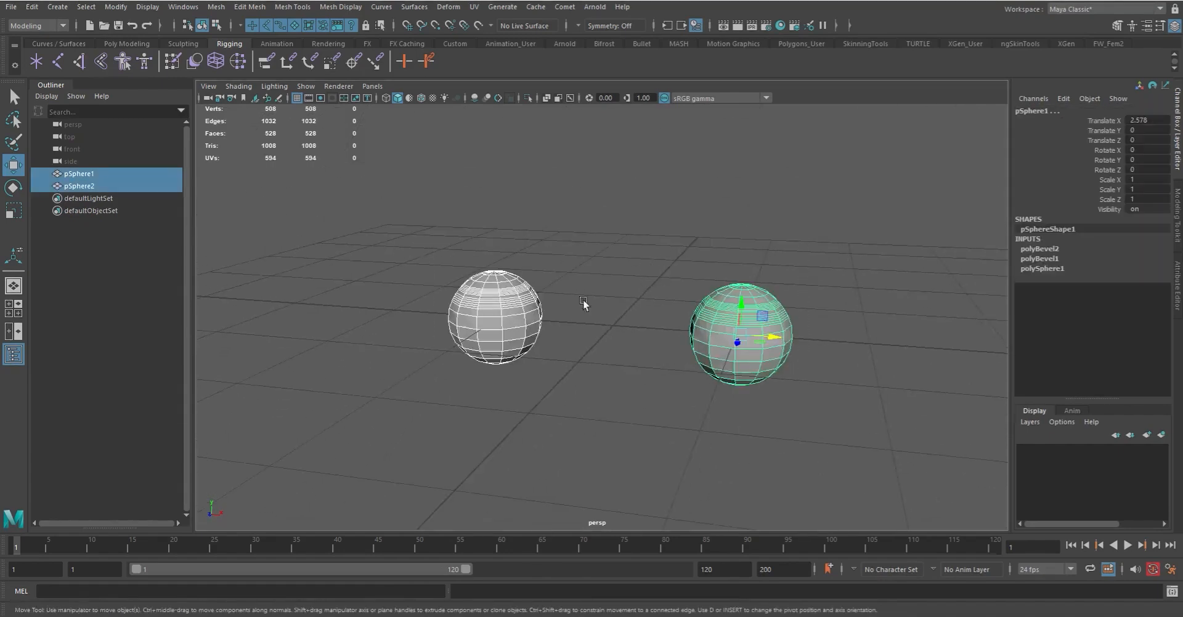
left_click_drag(454, 227, 567, 390)
key("Delete")
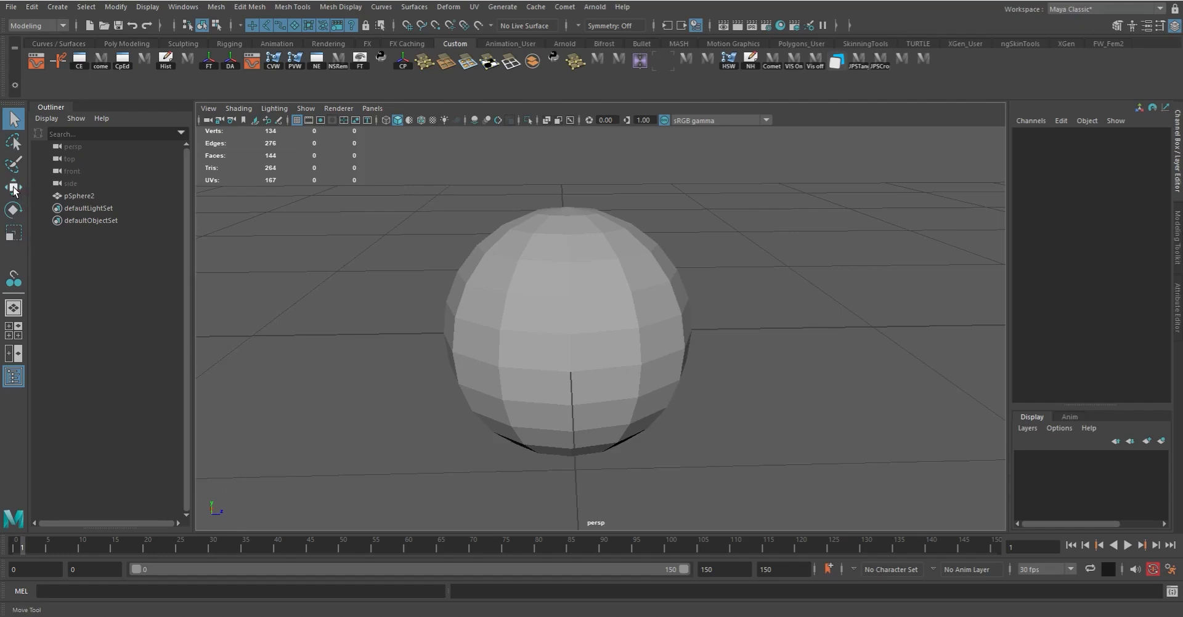
Select the remaining sphere, show its Rotate manipulator, and switch to the Scale tool
left_click_drag(468, 190, 616, 274)
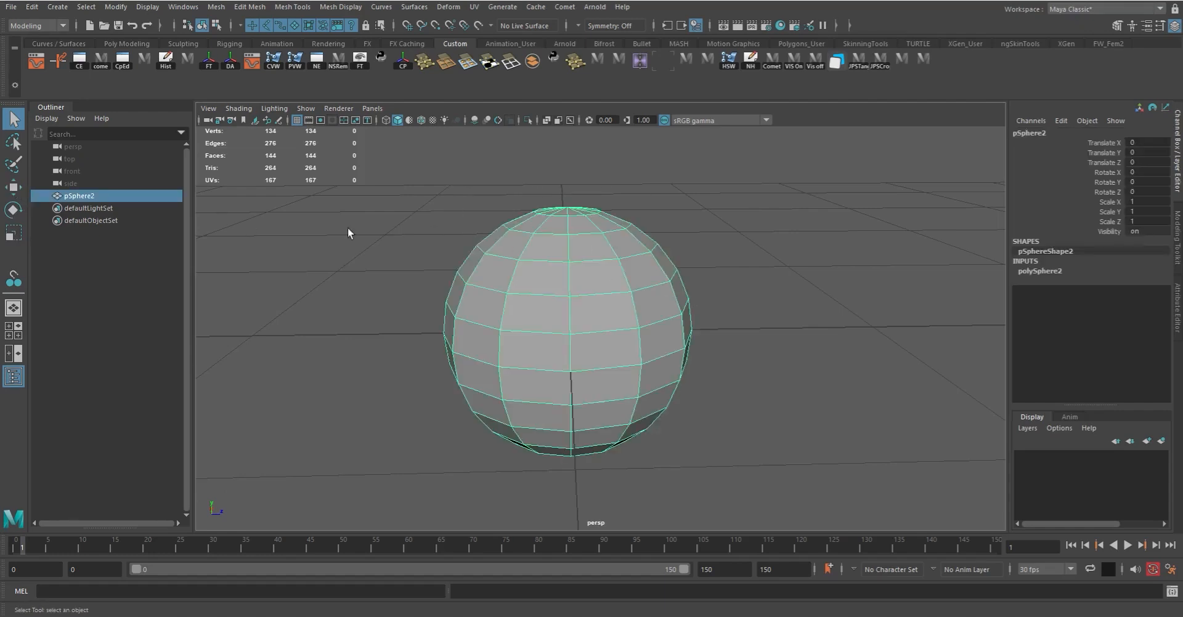
left_click(14, 211)
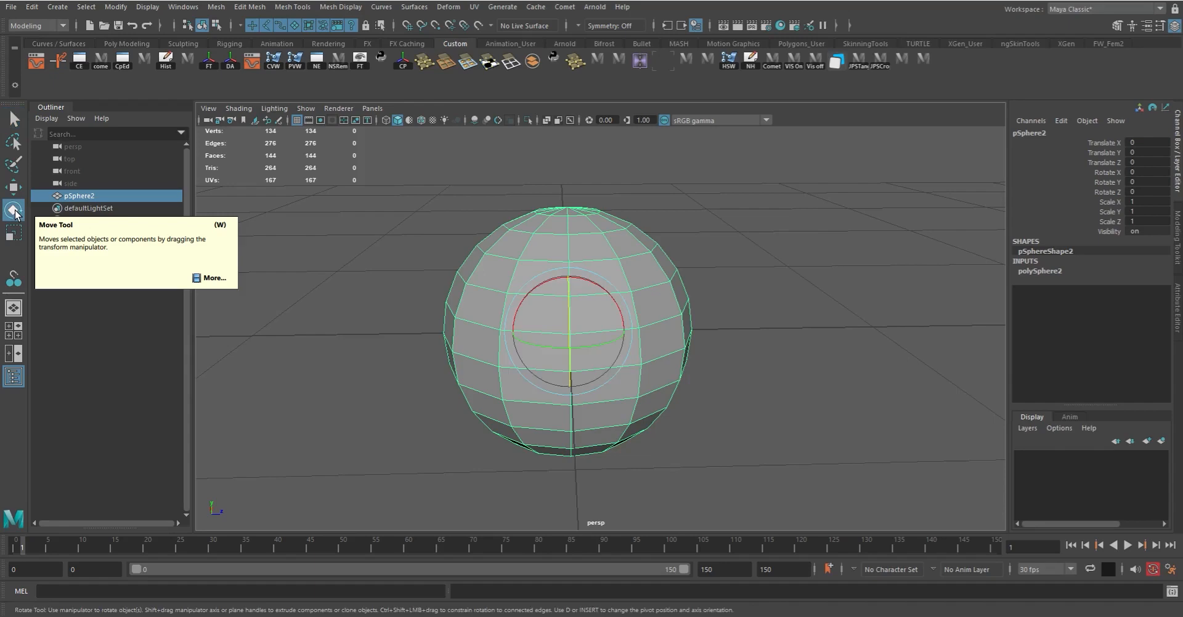
left_click(14, 233)
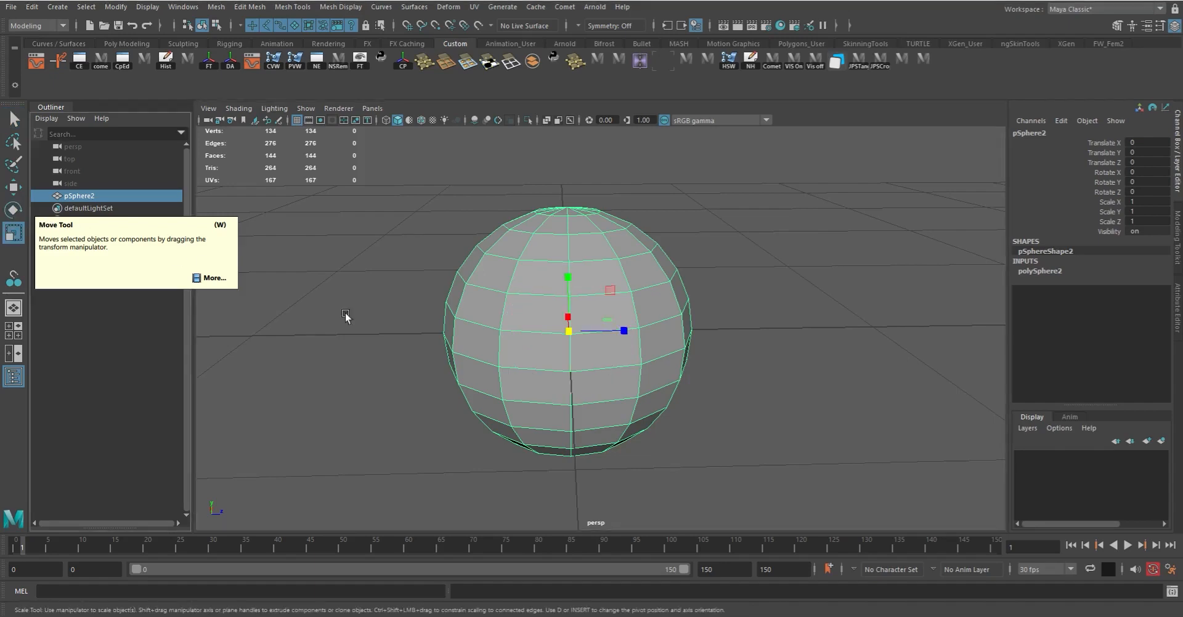
left_click_drag(645, 352, 587, 362, "alt")
scroll(606, 368, "up", 3)
scroll(638, 356, "down", 3)
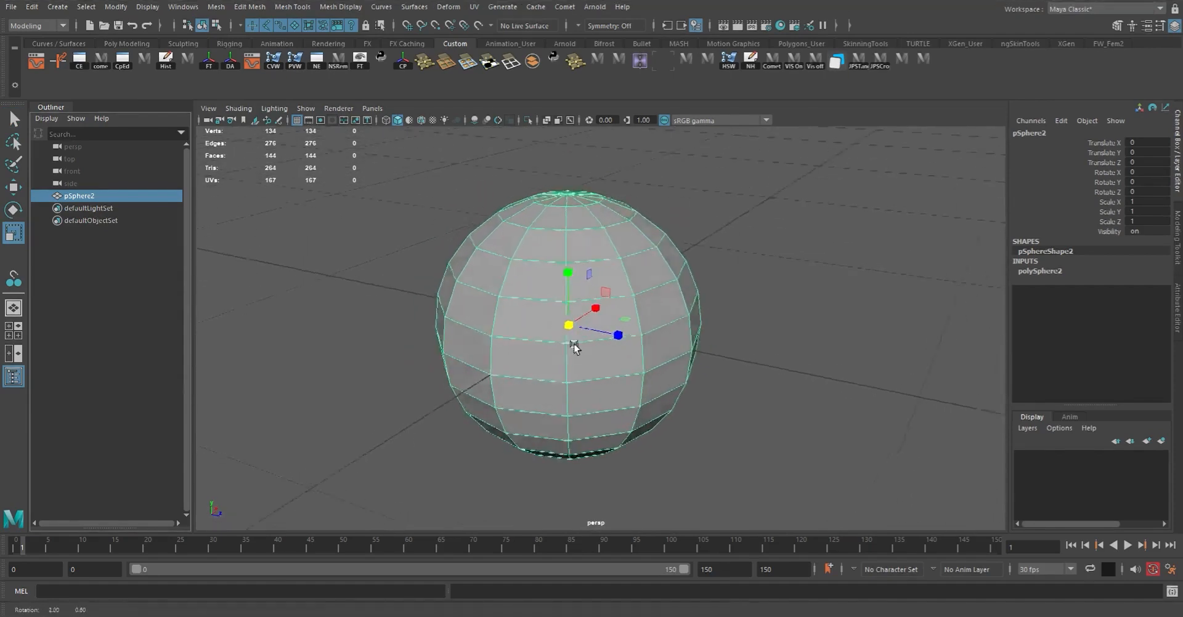
Cycle through the Select, Move, Rotate and Scale tools on the selected sphere, finishing with the Move tool
key("q")
key("w")
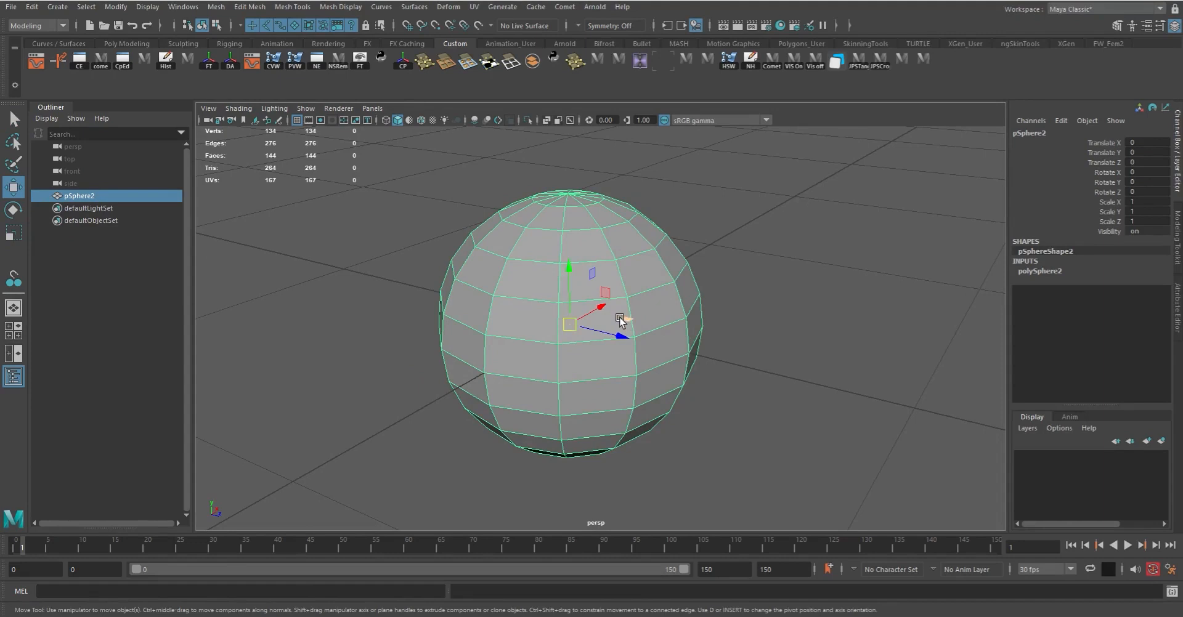
key("e")
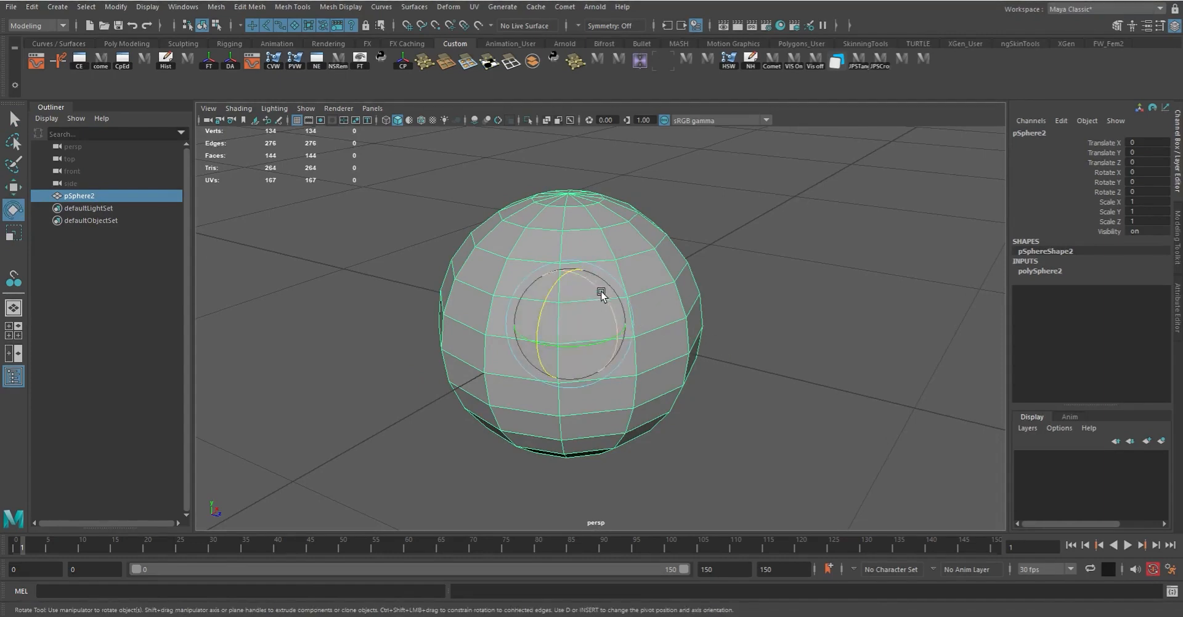
key("r")
key("w")
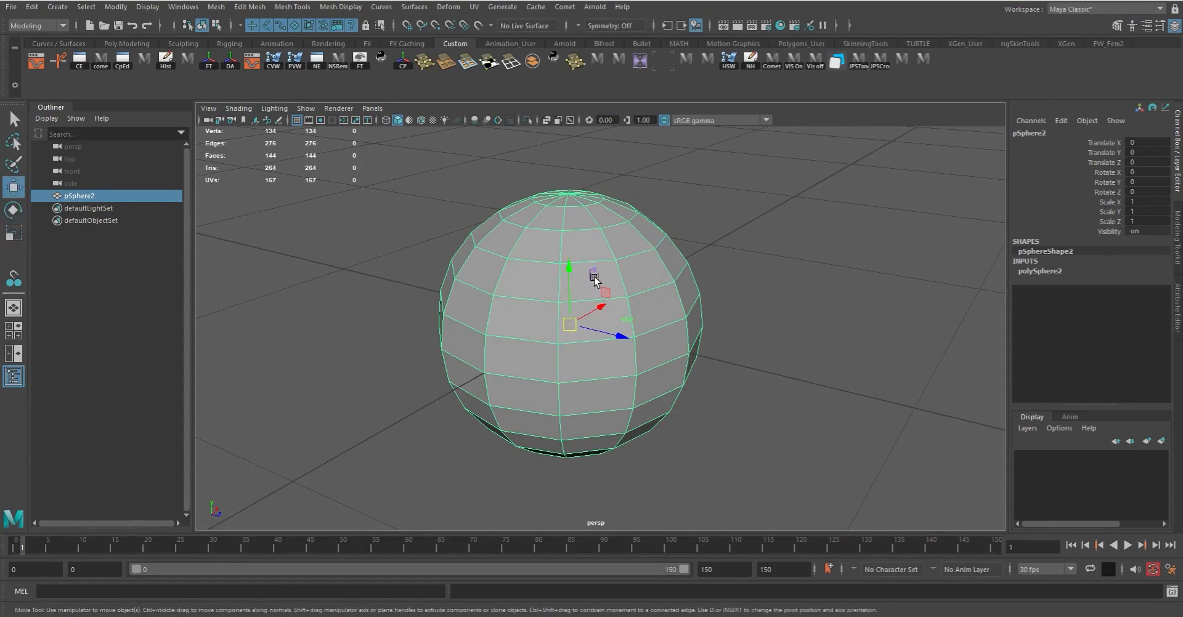
key("r")
key("w")
Try moving the sphere in two axes at once with the Move manipulator's XY and YZ plane handles, and undo the moves
left_click_drag(592, 276, 585, 248)
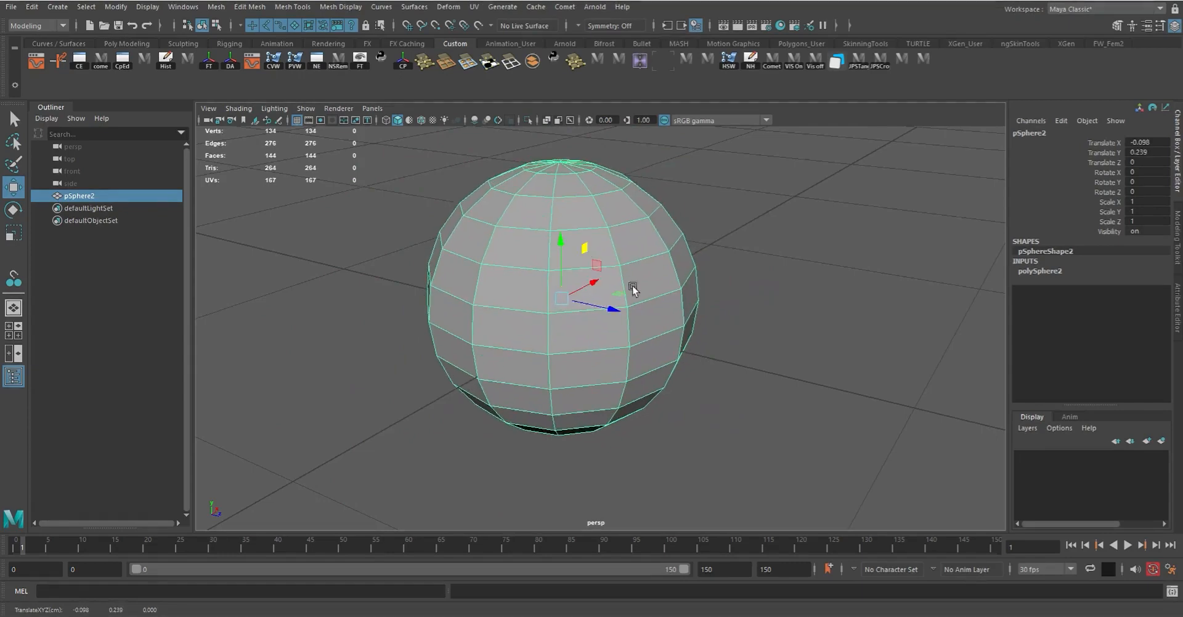
key("ctrl+z")
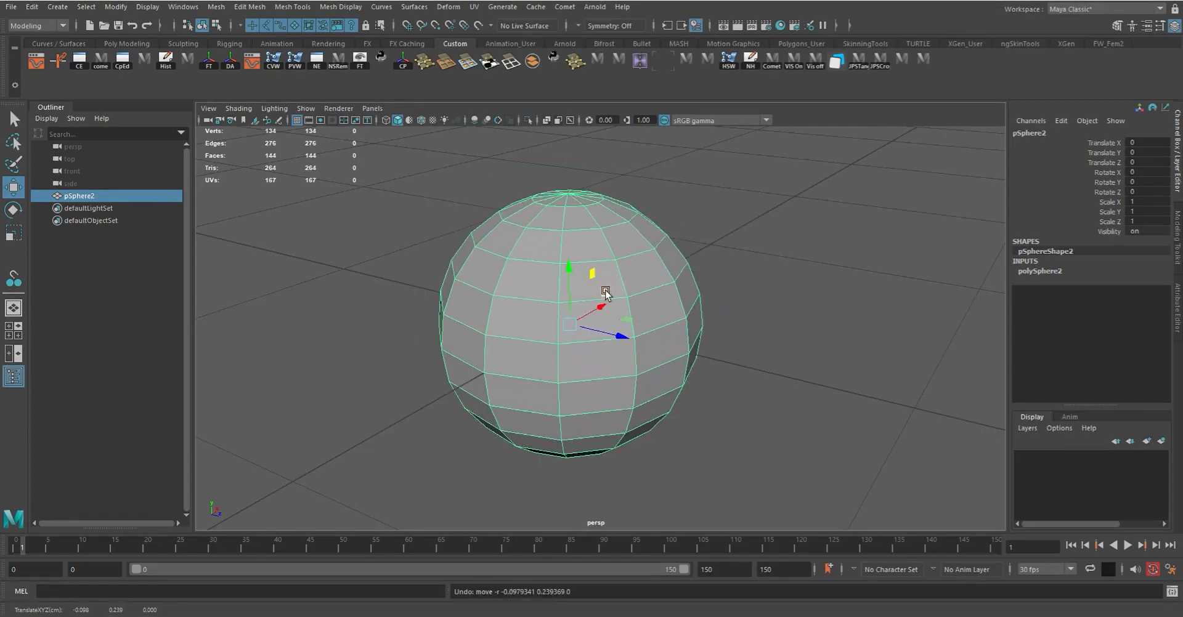
left_click_drag(608, 295, 698, 330)
left_click_drag(594, 275, 606, 254)
key("ctrl+z")
Try moving the sphere along a single axis, first Z, then Y, then X by 2 units, undoing each move
left_click(620, 337)
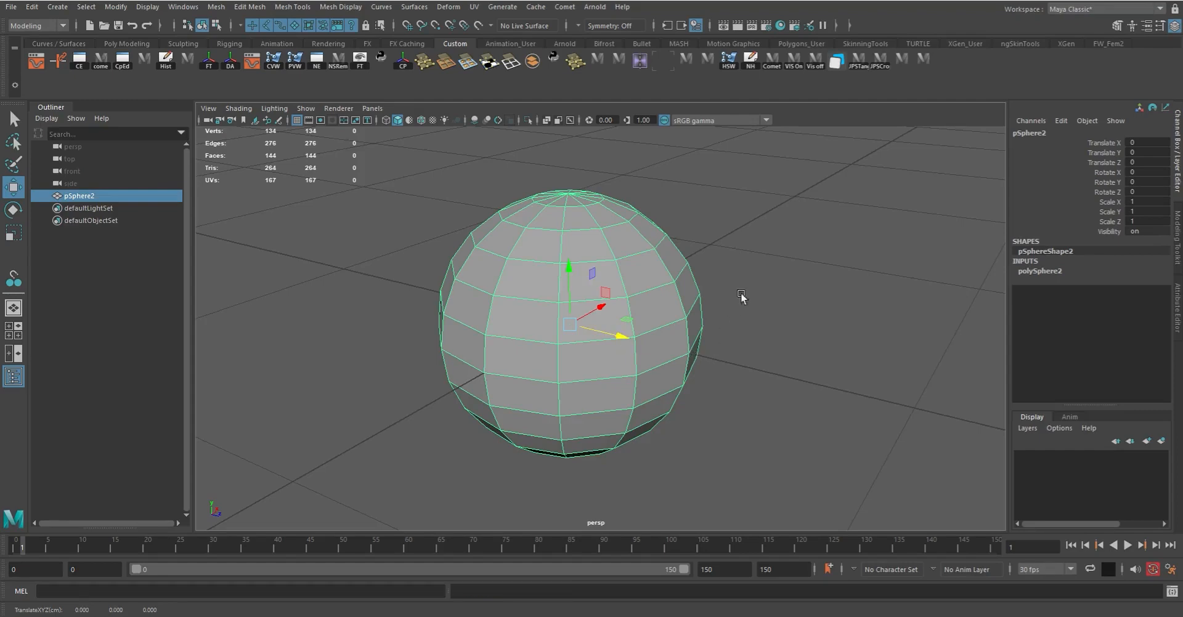
middle_click_drag(707, 212, 787, 238)
key("ctrl+z")
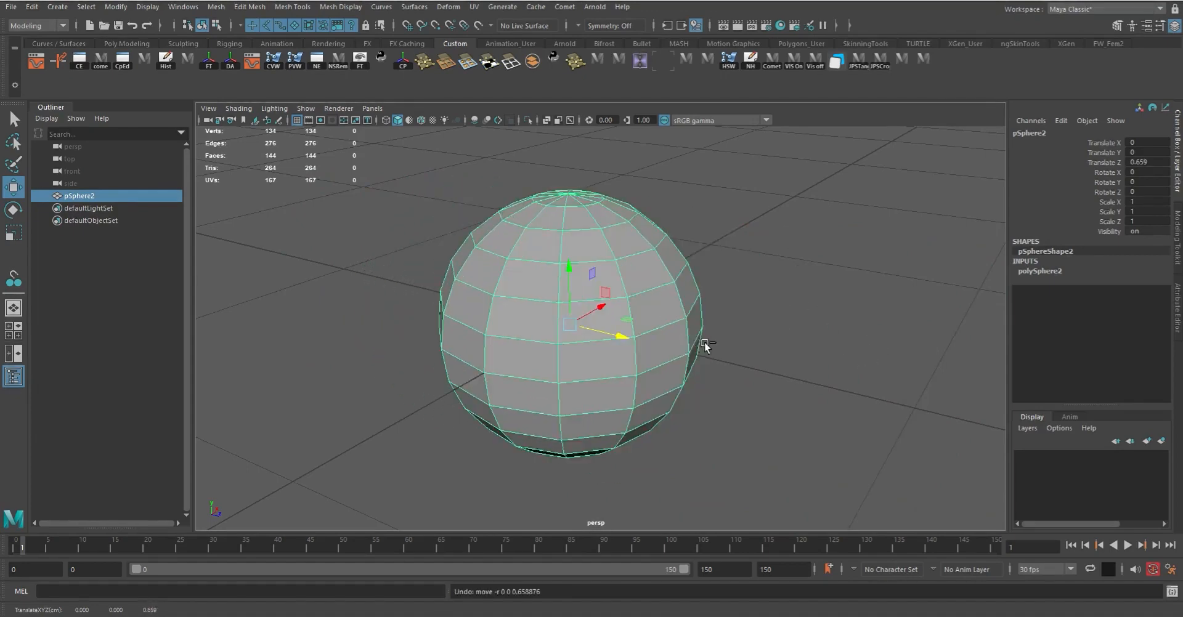
middle_click_drag(647, 302, 777, 305)
key("ctrl+z")
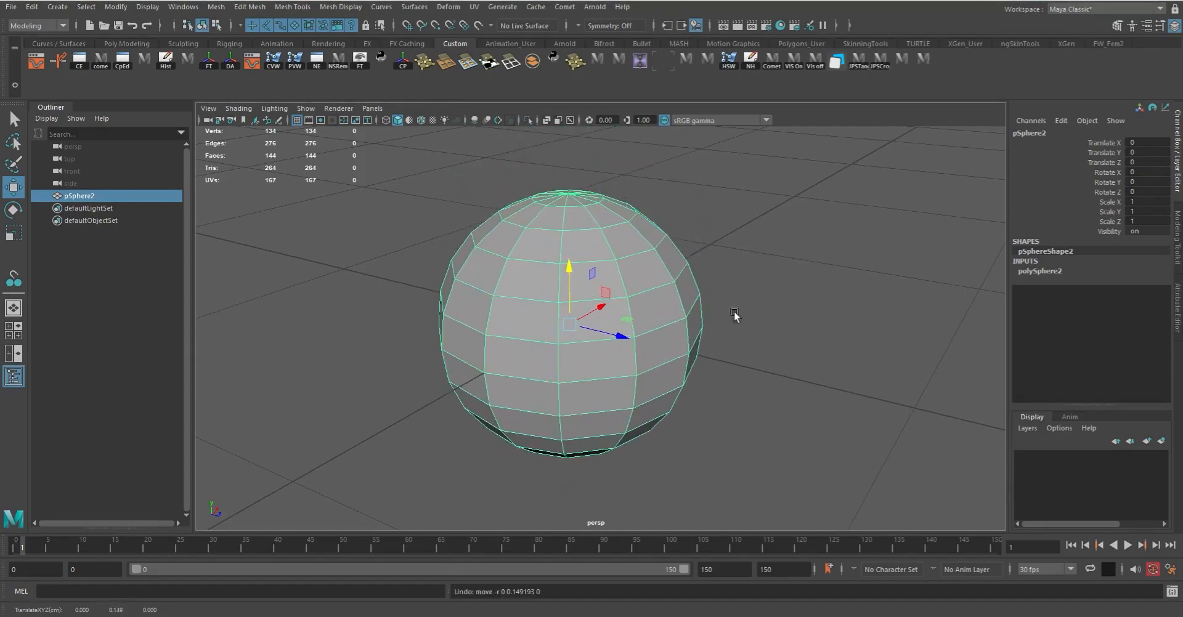
middle_click_drag(750, 299, 1043, 279)
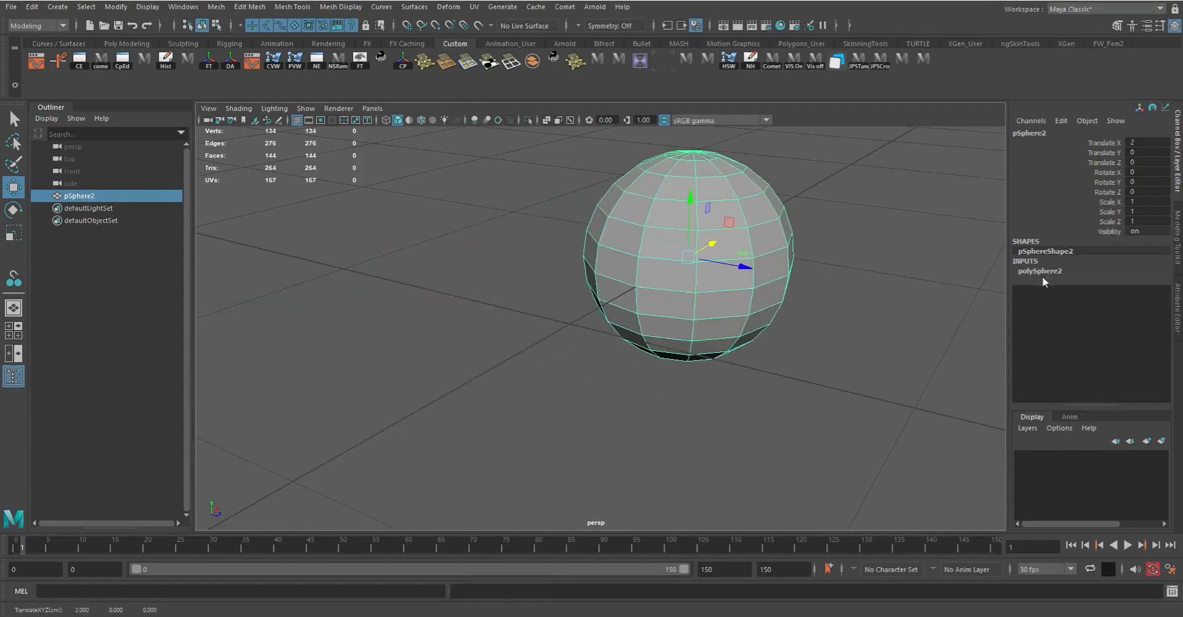
key("ctrl+z")
Try a free rotation of the sphere about X, undo it, and rotate the sphere to 45 degrees in X
left_click_drag(781, 308, 786, 274, "alt")
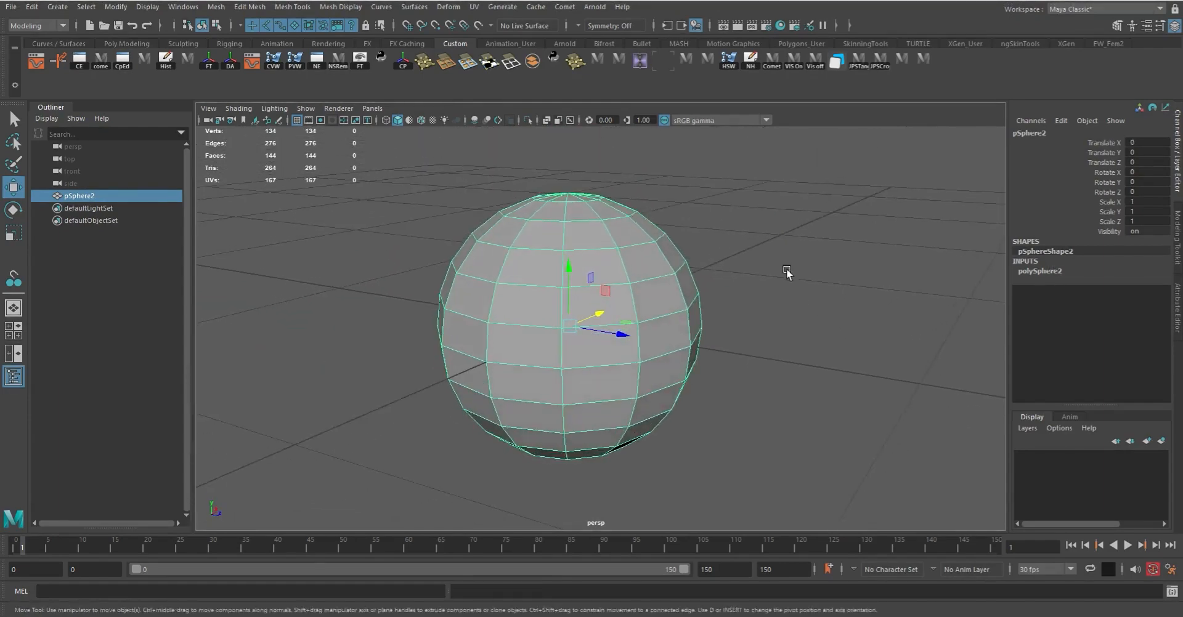
right_click_drag(787, 273, 812, 279, "alt")
left_click_drag(812, 278, 805, 256, "alt")
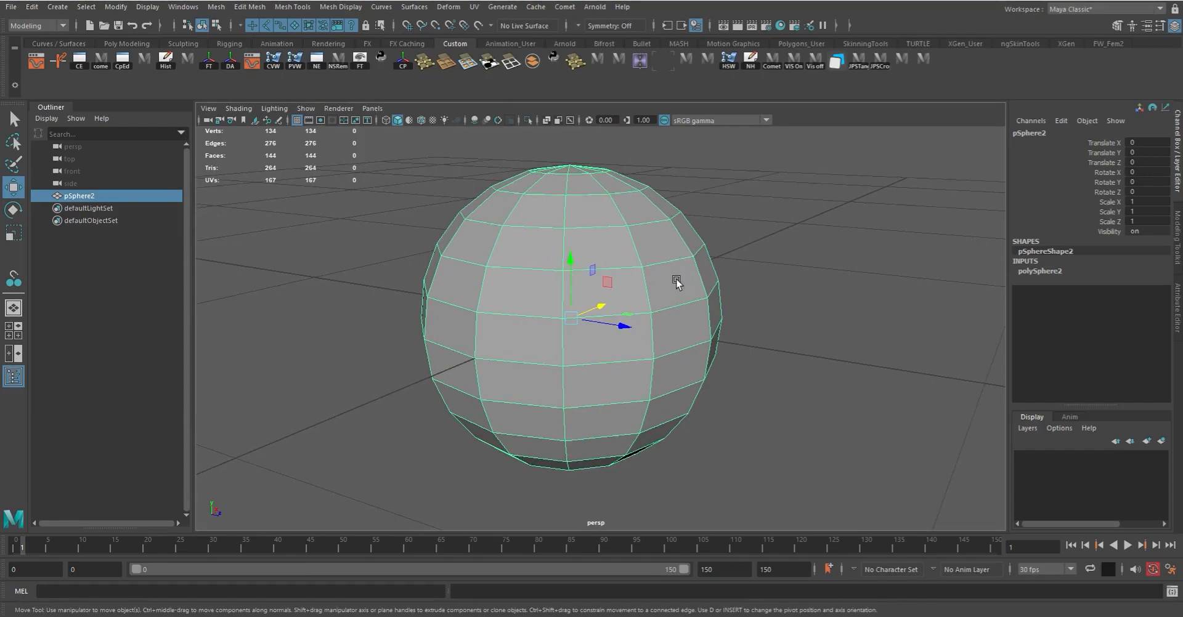
key("e")
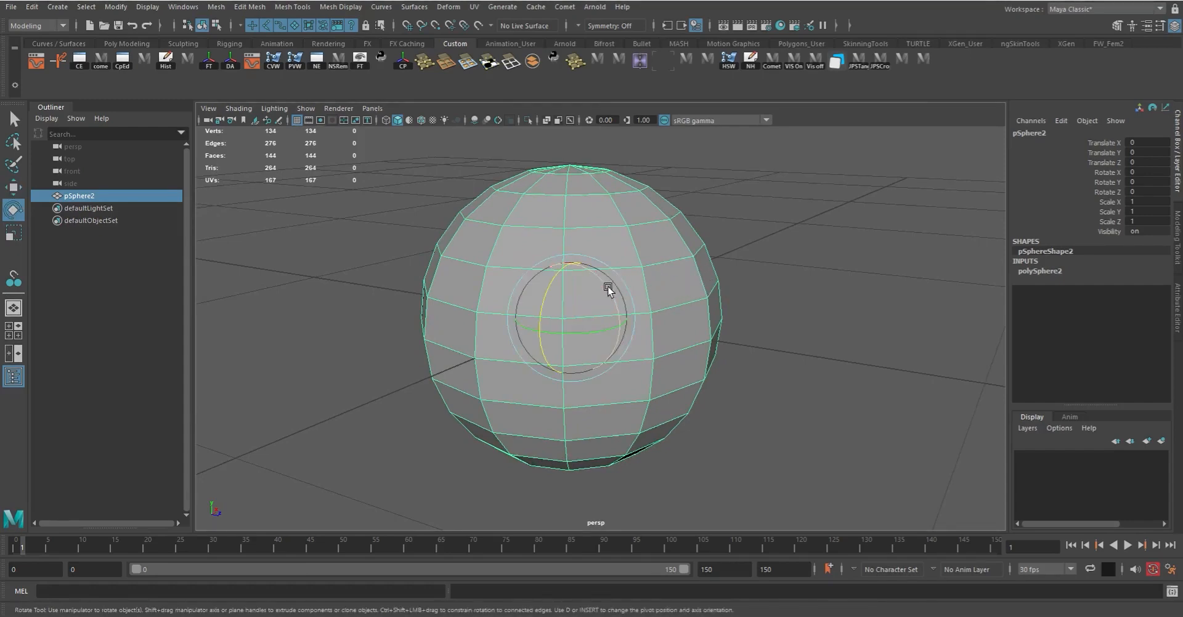
left_click_drag(609, 289, 634, 296)
key("ctrl+z")
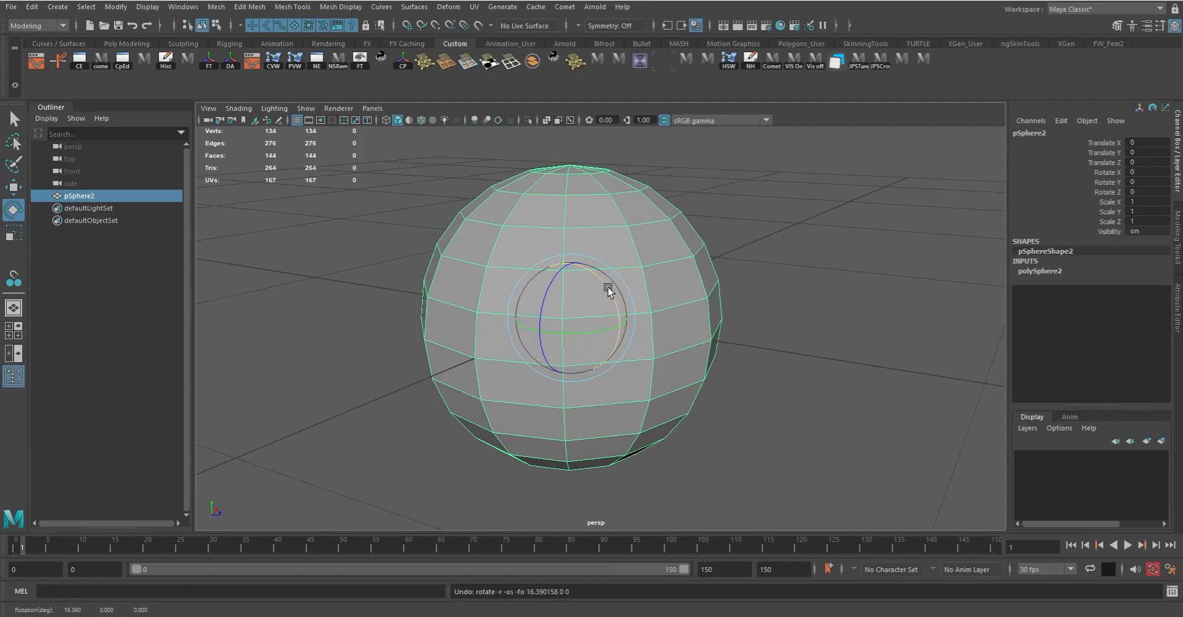
left_click_drag(607, 289, 682, 326)
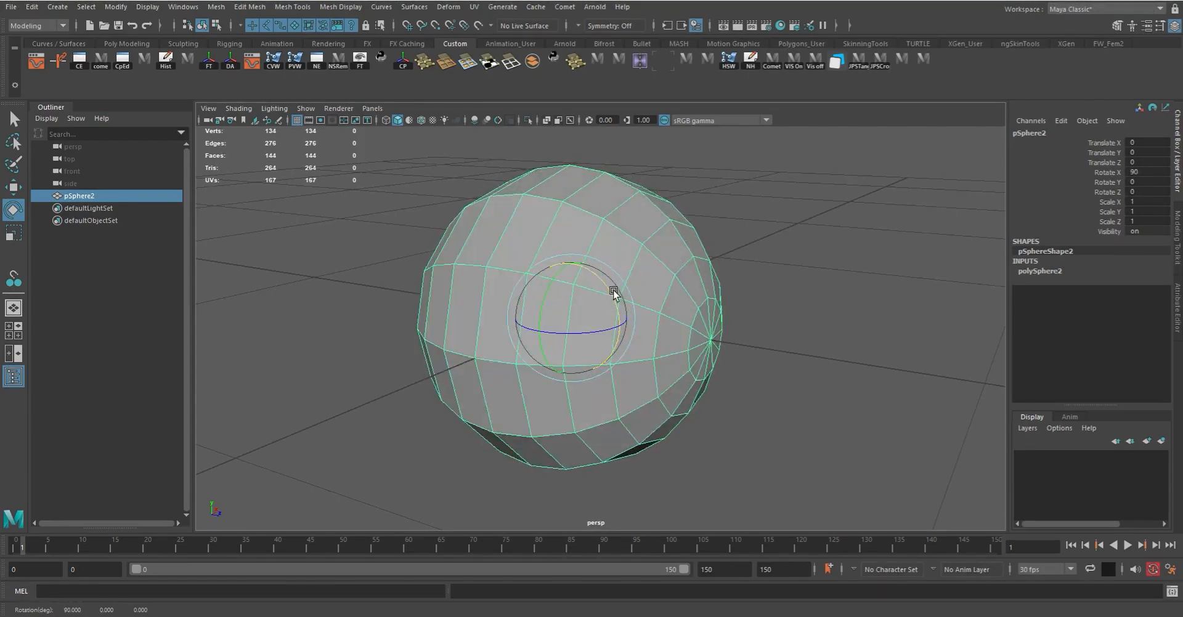
left_click_drag(614, 292, 612, 259)
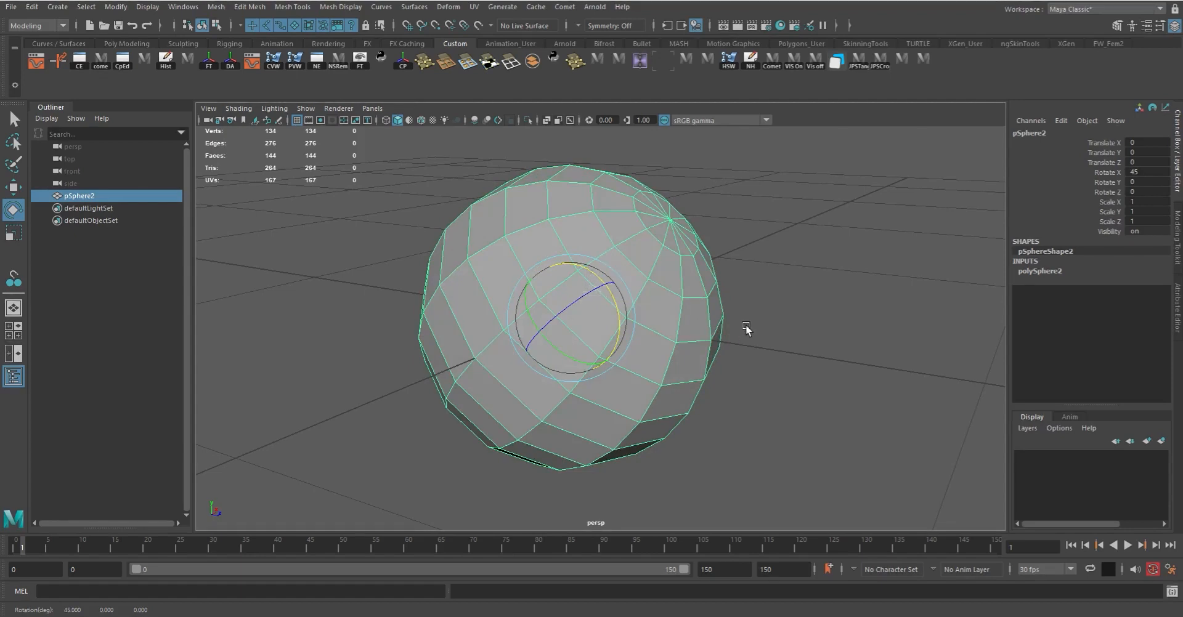
Set the Move tool's axis orientation to Object and move the sphere along its own Y axis to 0.221 in Translate Y and Z
key("w")
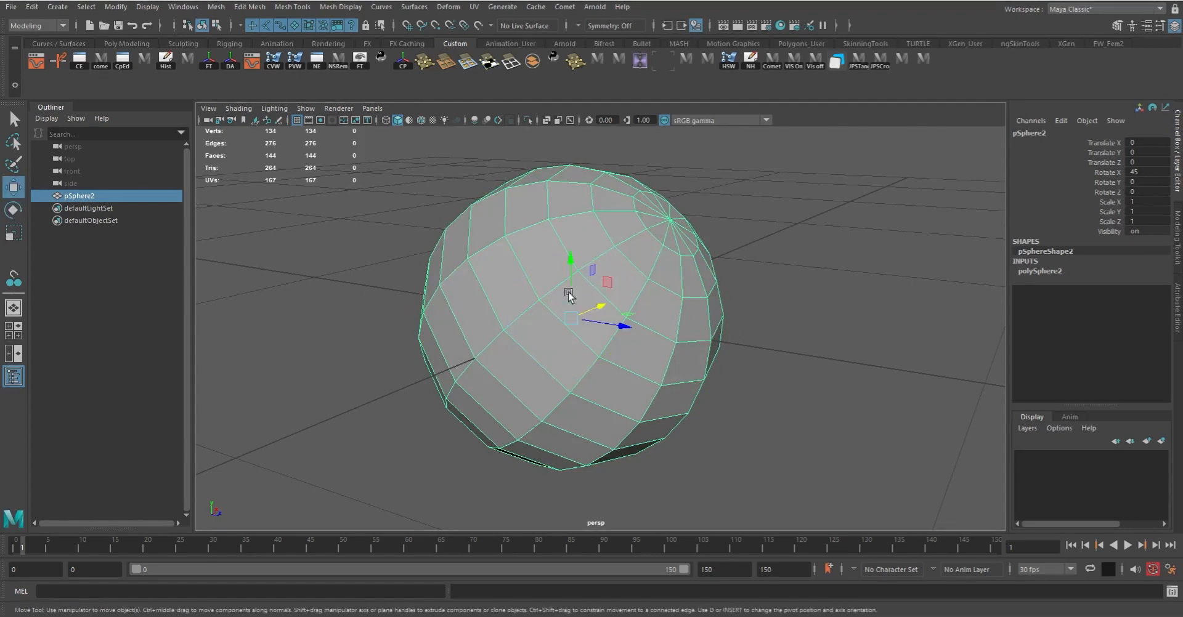
mouse_move(700, 343)
left_mouse_down("alt")
mouse_move(576, 335)
mouse_move(602, 351)
mouse_move(718, 347)
mouse_move(694, 348)
left_mouse_up("alt")
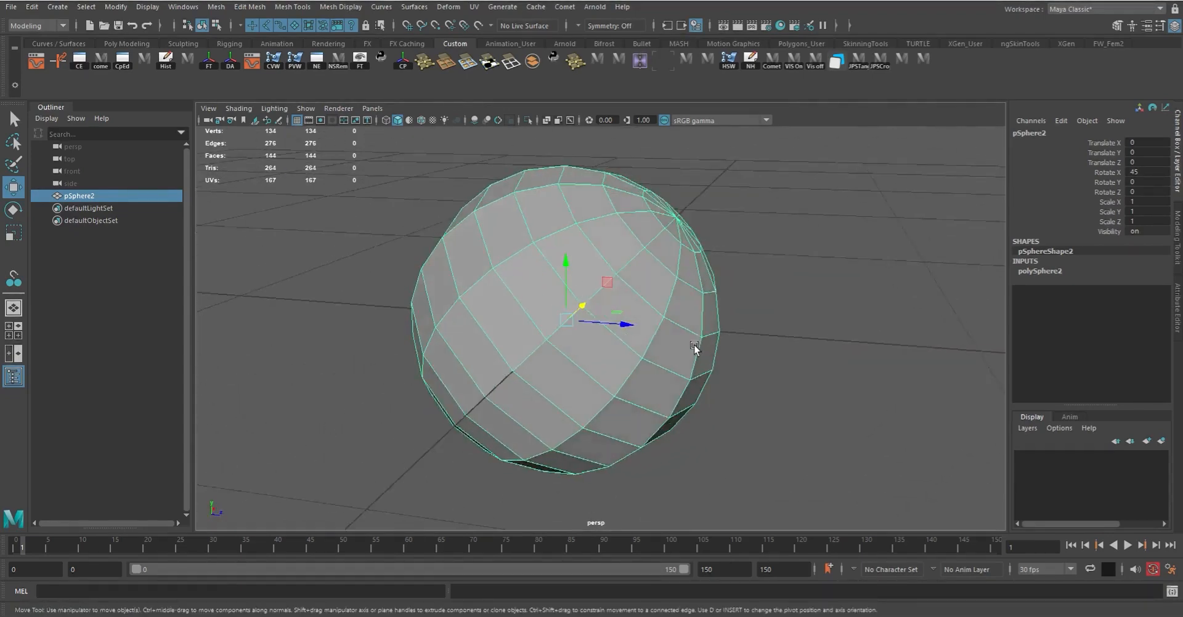
mouse_move(694, 348)
right_mouse_down("alt")
mouse_move(602, 336)
mouse_move(695, 334)
mouse_move(678, 337)
right_mouse_up("alt")
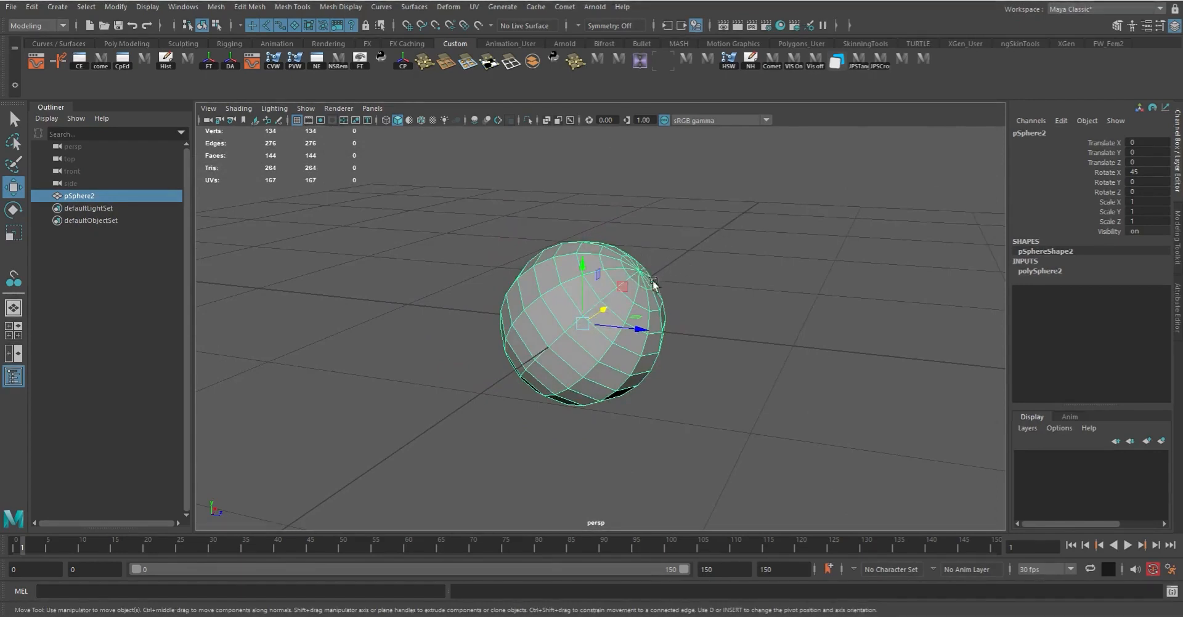
left_click(562, 358)
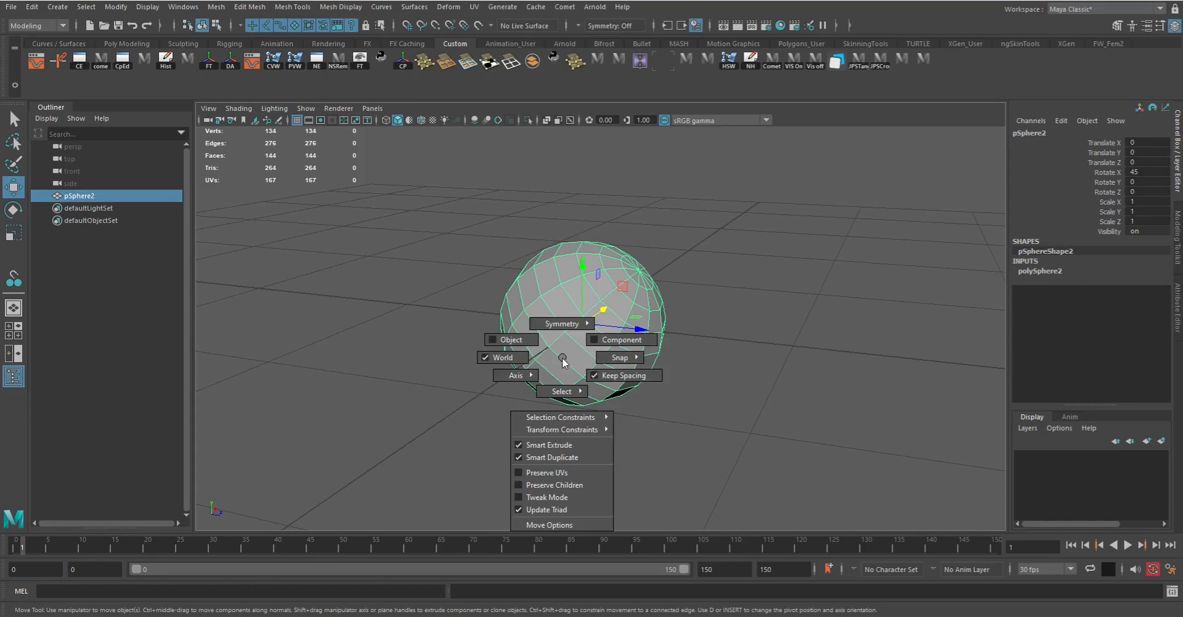
left_click(507, 341)
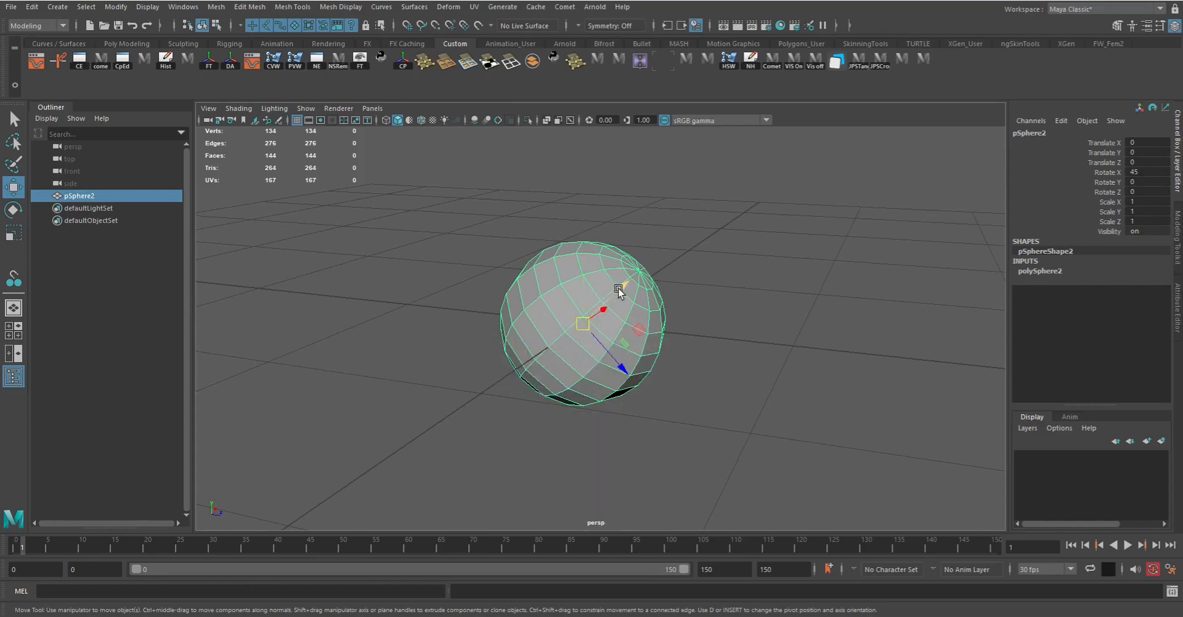
left_click_drag(620, 289, 638, 270)
Set the Move tool's axis orientation to Component, try moving the sphere along its tilted Y axis, and undo that move
right_click(600, 294, "ctrl+shift")
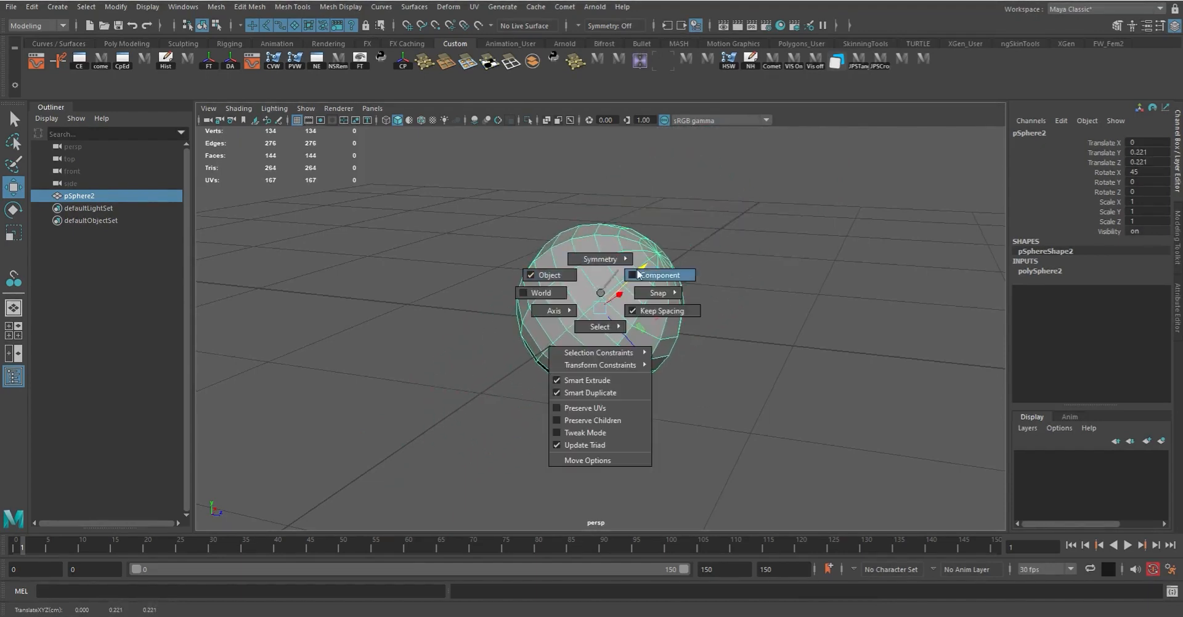
left_click(658, 279)
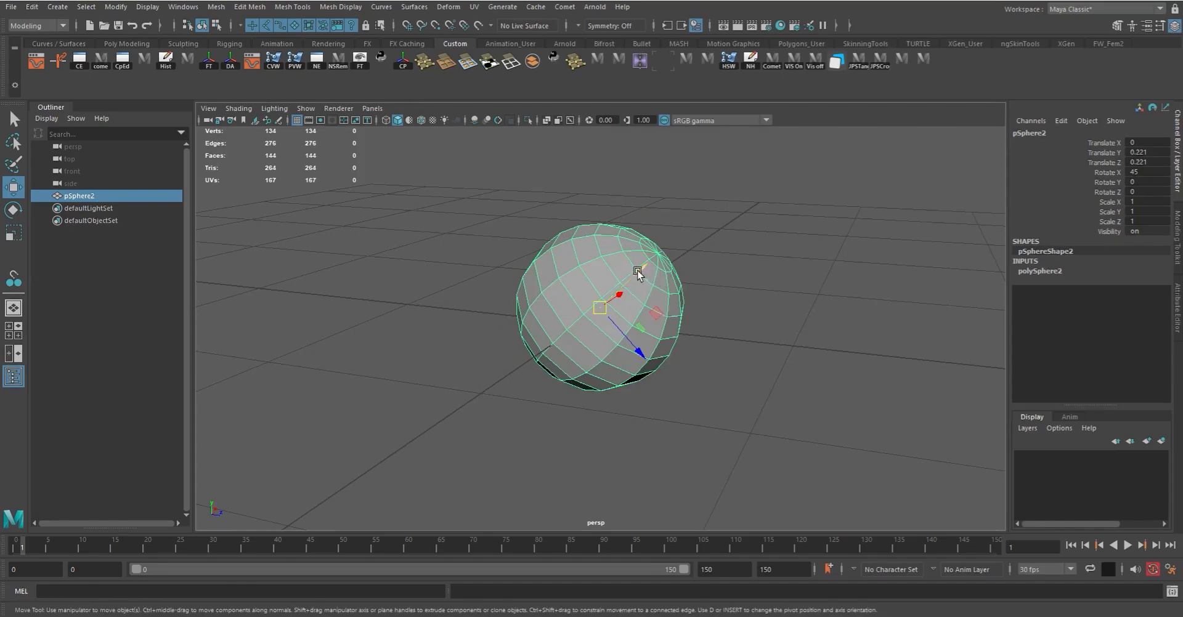
left_click_drag(639, 271, 707, 230)
key("ctrl+z")
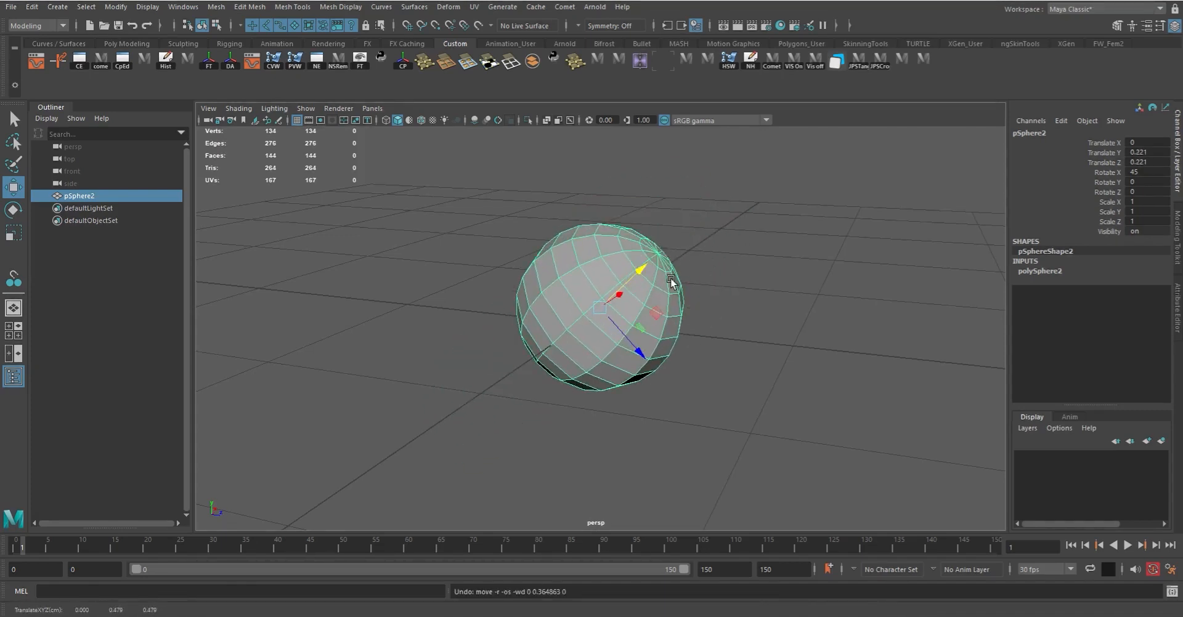
Switch to face selection, pull faces on the sphere's side outward in Component orientation, and return to the Select tool
key("F11")
left_click(657, 306)
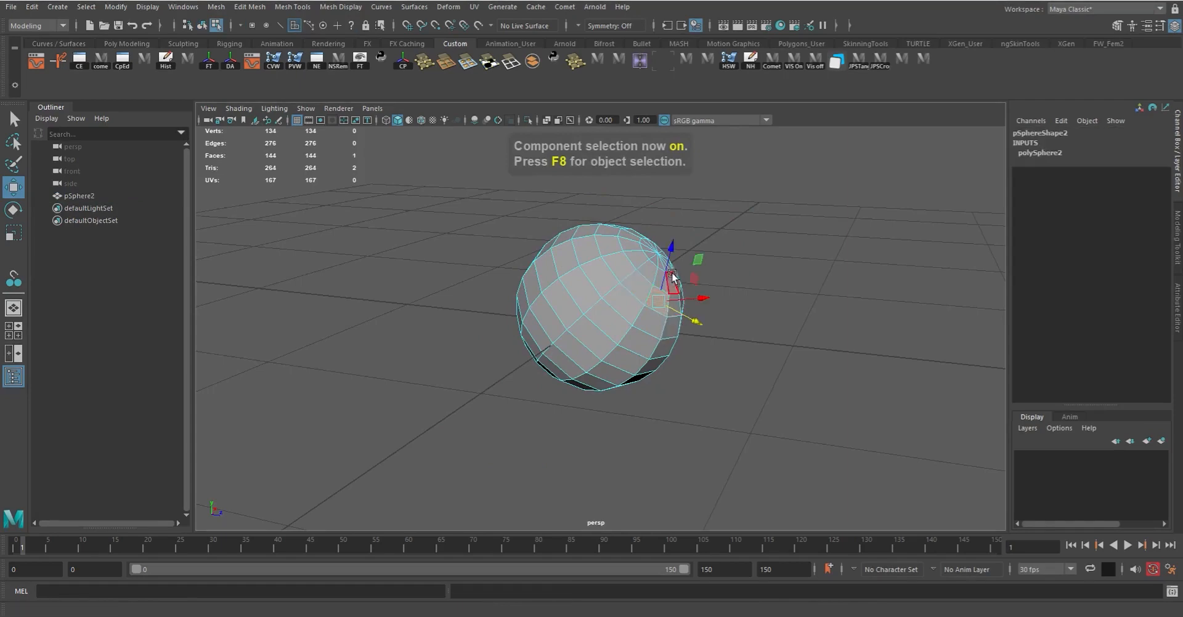
left_click_drag(686, 340, 663, 352, "alt")
key("q")
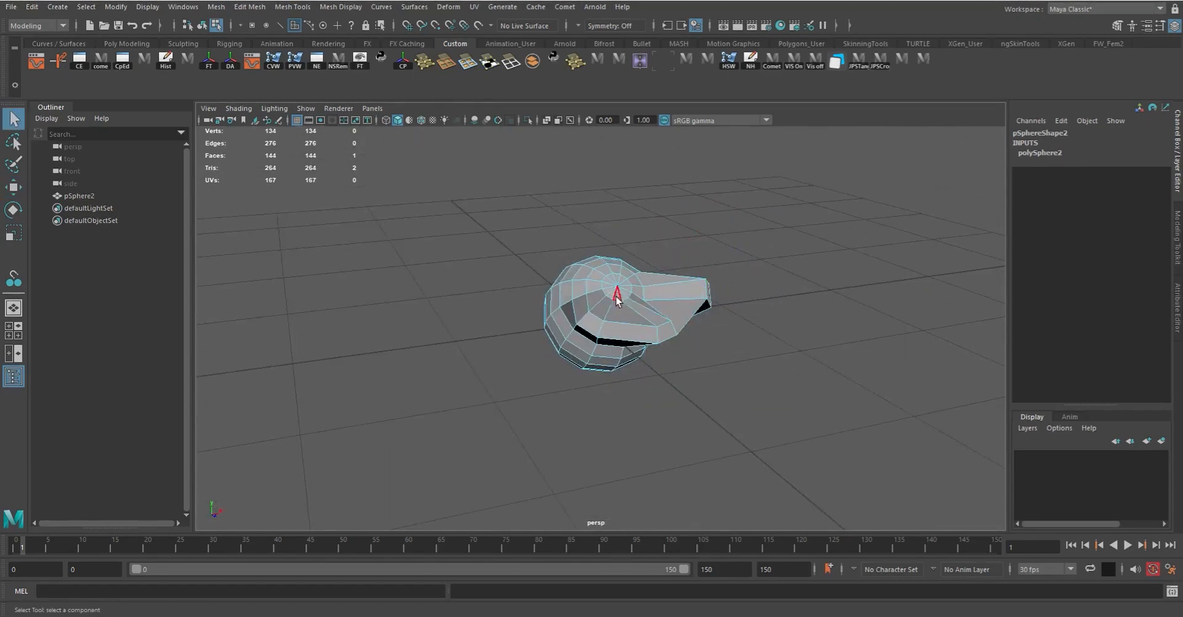
Switch to vertex selection, pick a vertex near the sphere's pole beside the pulled faces, and move it along its component X axis
key("F9")
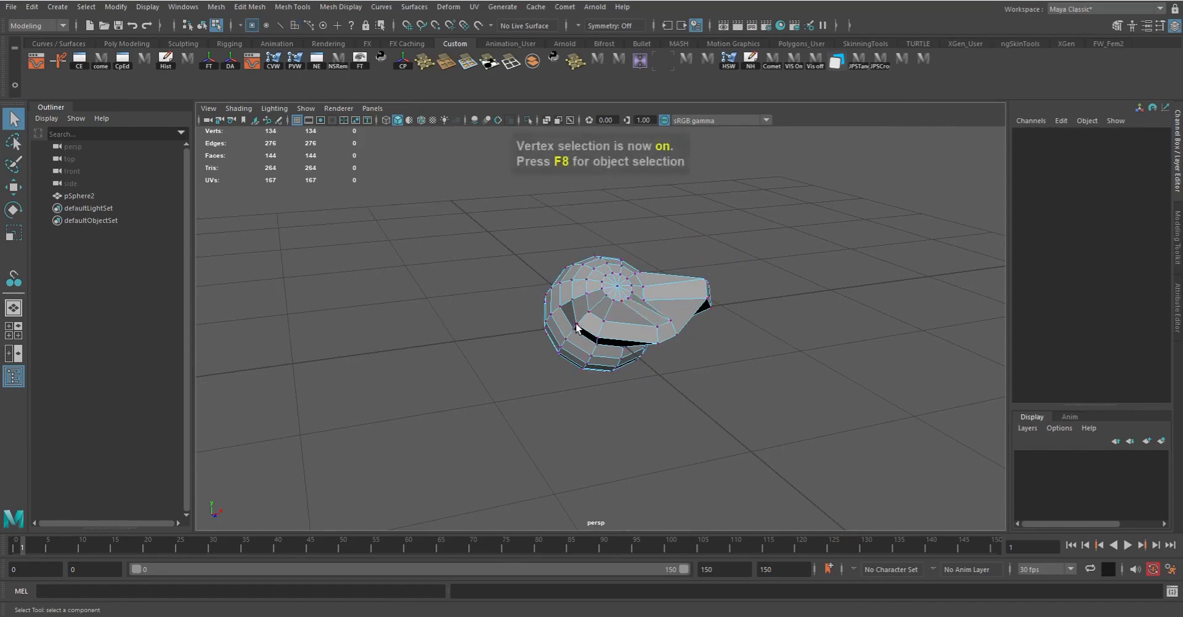
left_click_drag(622, 300, 641, 345, "alt")
right_click_drag(641, 345, 685, 376, "alt")
left_click(635, 283)
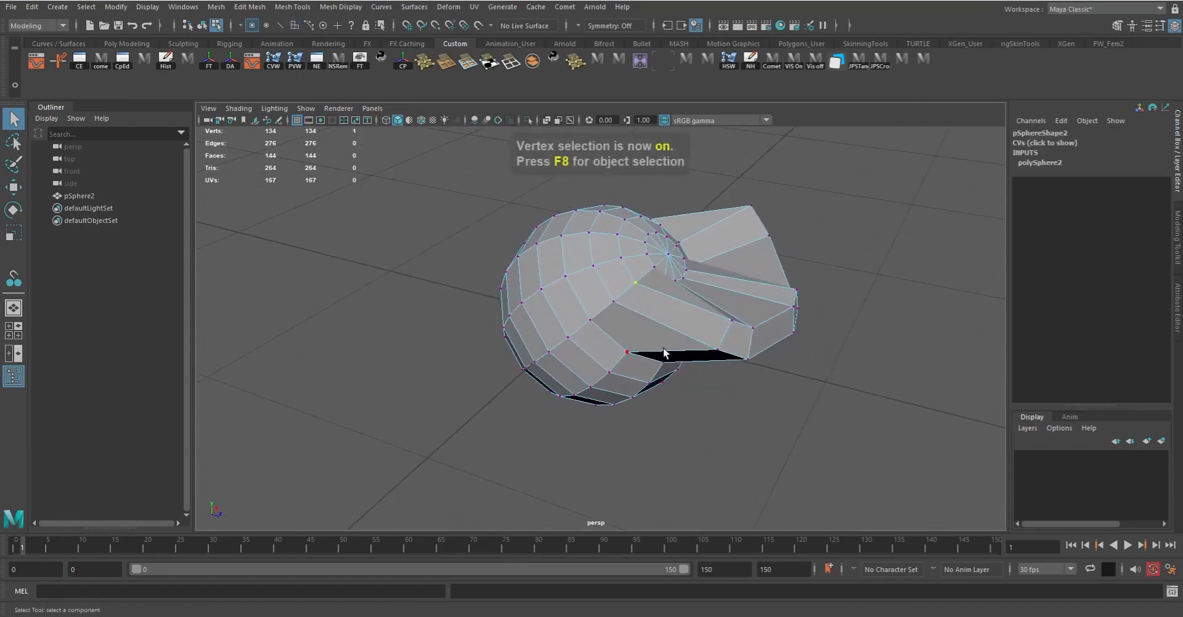
left_click_drag(663, 351, 519, 331, "alt")
key("w")
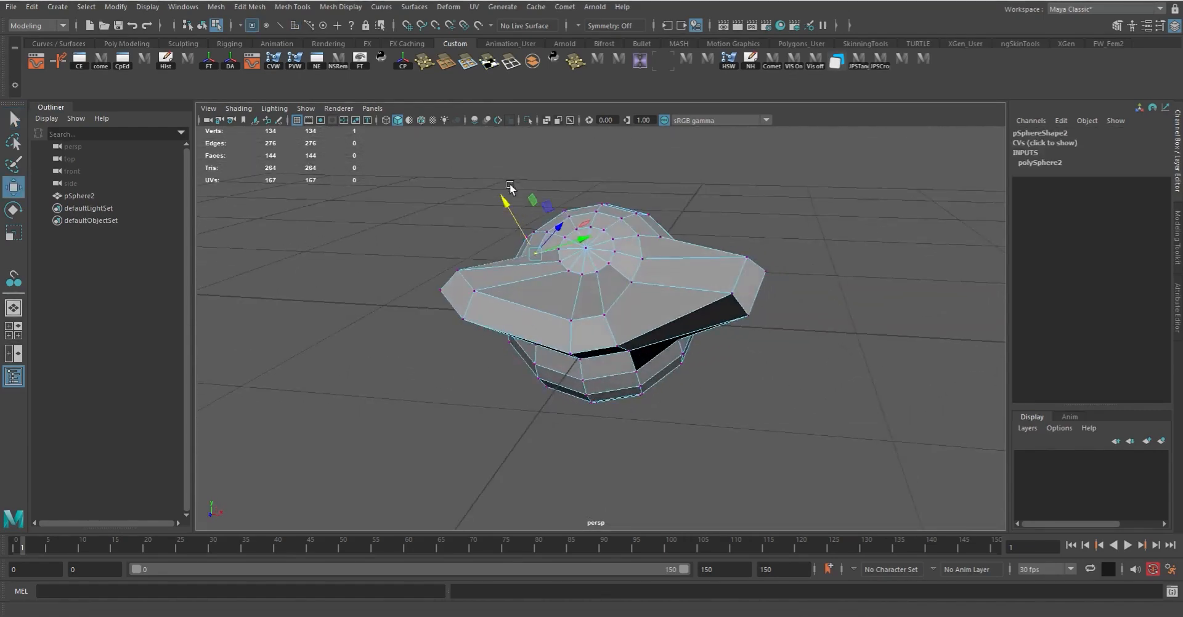
left_click_drag(507, 201, 773, 278)
Move the selected vertex along its component Y axis
right_click_drag(774, 279, 761, 313, "alt")
left_click_drag(760, 313, 813, 309, "alt")
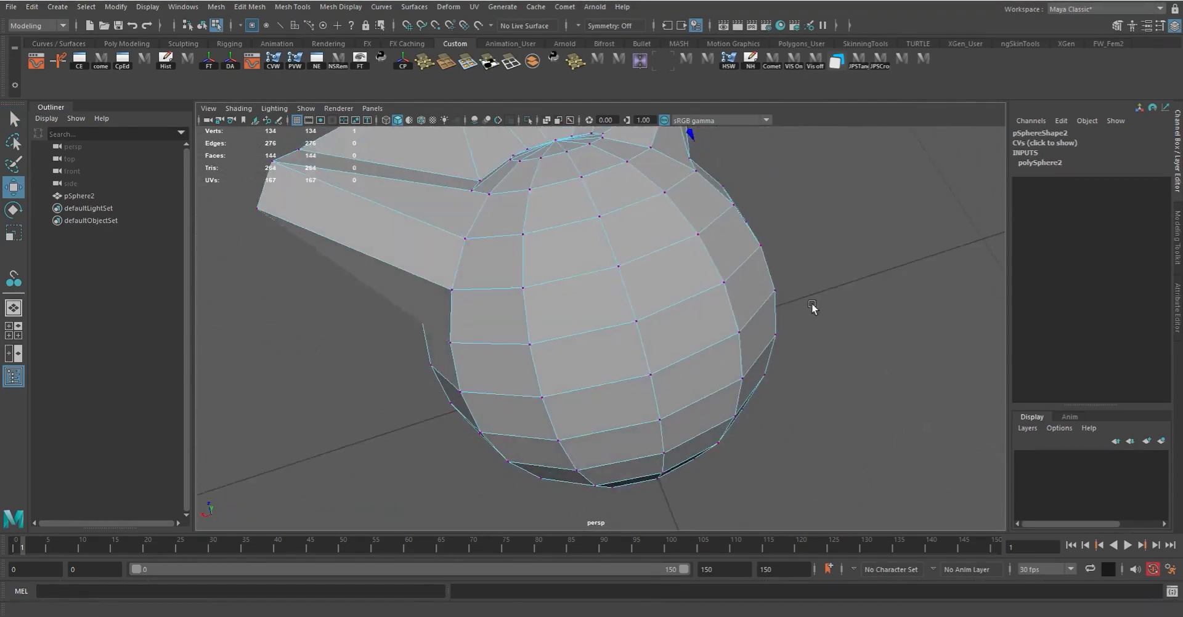
middle_click_drag(814, 309, 728, 401, "alt")
left_click_drag(653, 376, 379, 280, "alt")
left_click_drag(558, 298, 448, 289, "alt")
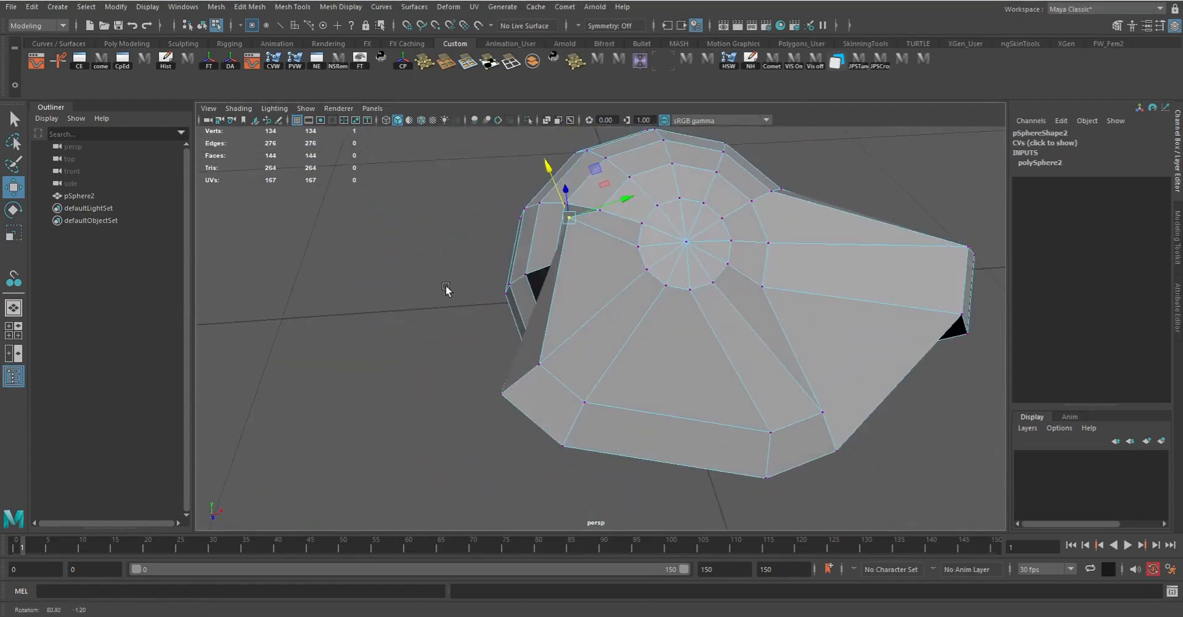
left_click_drag(619, 200, 613, 336)
Undo the vertex and face edits, the sphere's object-axis move, and its X rotations
key("ctrl+z")
key("ctrl+z")
key("ctrl+z")
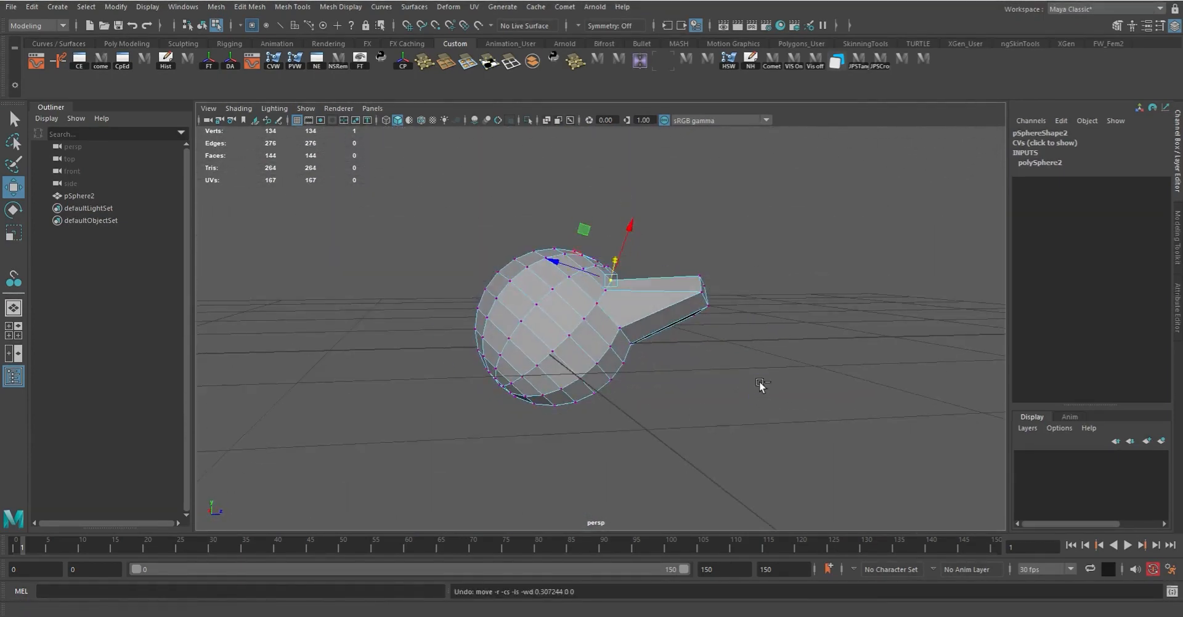
key("ctrl+z")
key("ctrl+z")
key("ctrl+z")
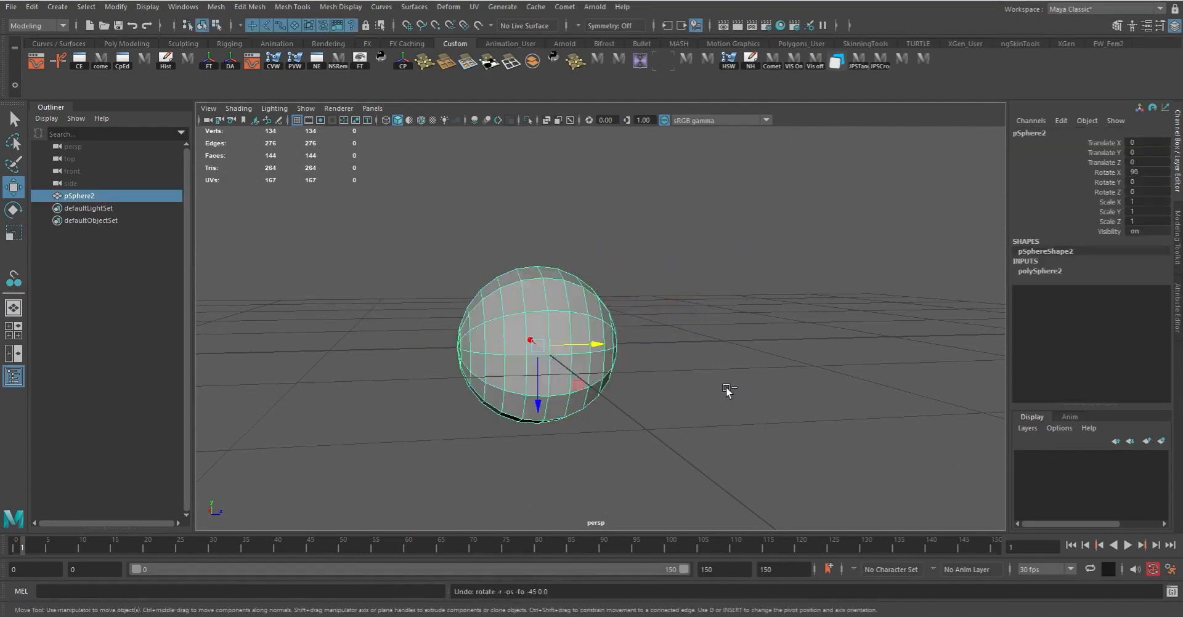
key("ctrl+z")
Clear the selection of the sphere
left_click_drag(727, 392, 679, 385, "alt")
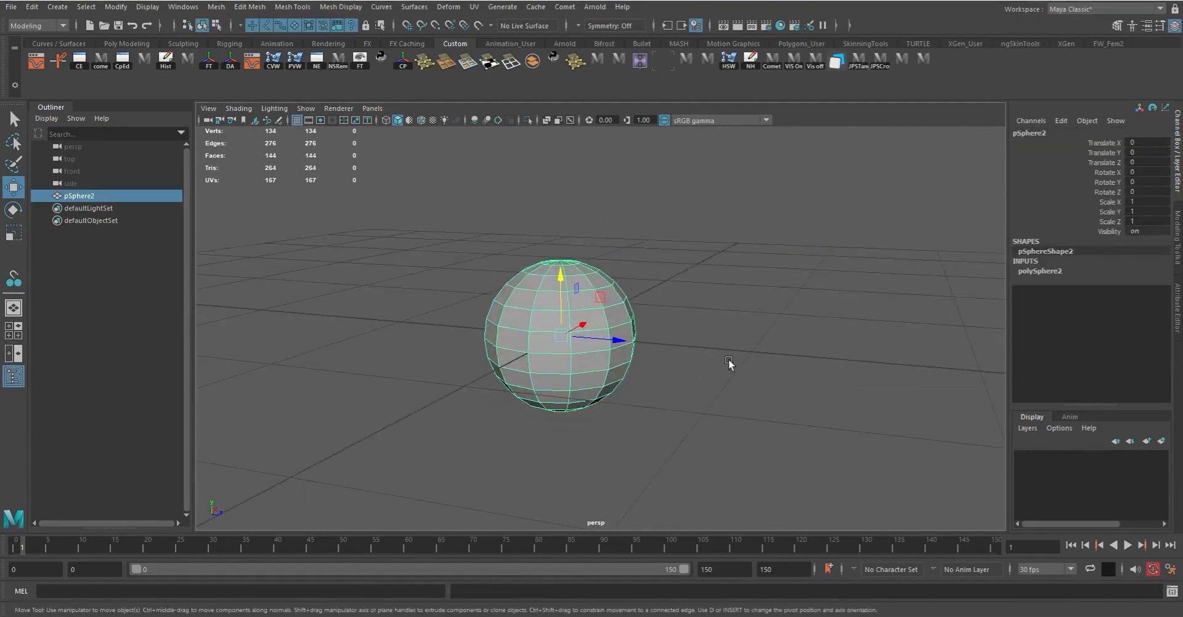
left_click(729, 360)
right_click_drag(685, 414, 673, 342, "alt")
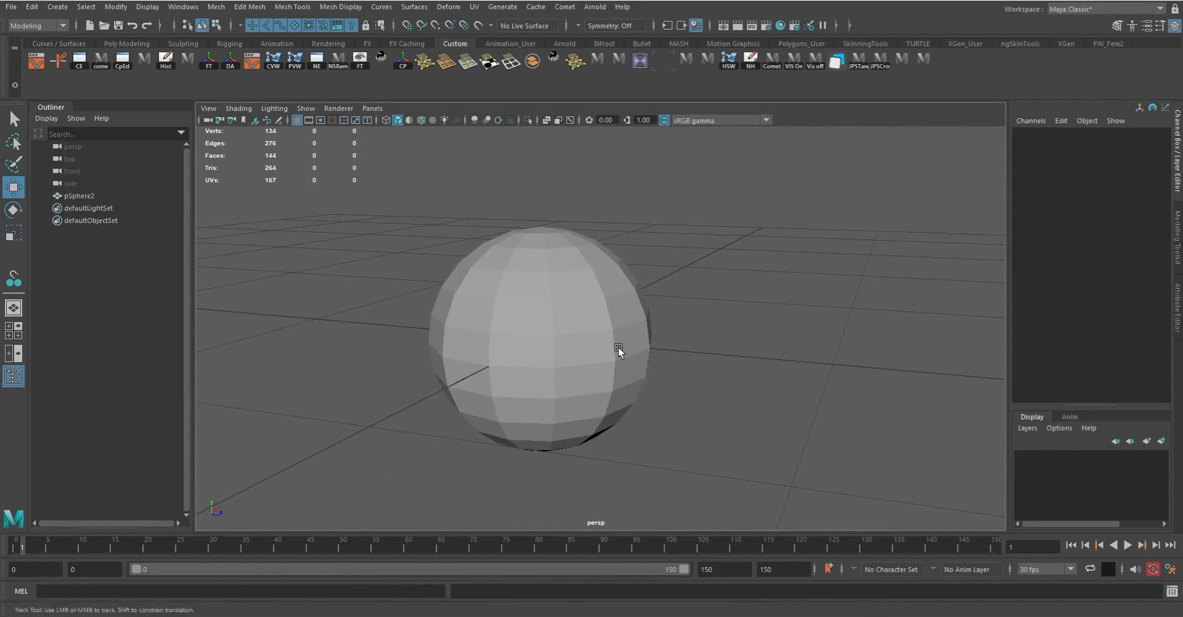
middle_click_drag(619, 350, 635, 362, "alt")
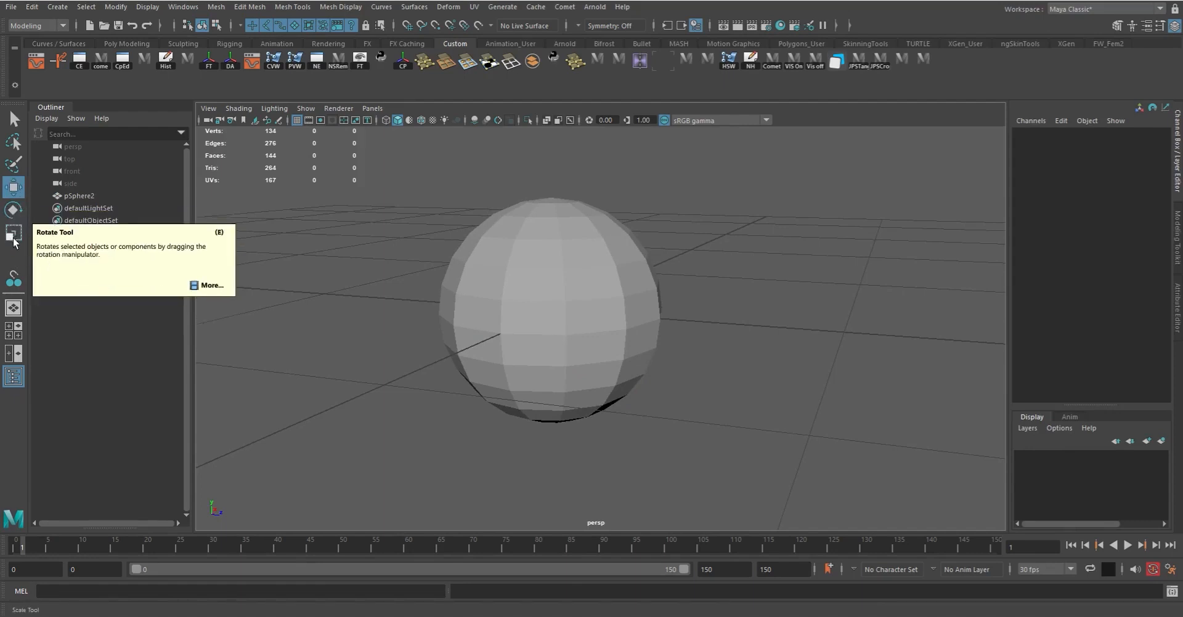
Look over the Move tool's axis and snap options, reset the Move tool to its default settings, and close the settings window
left_click(759, 273)
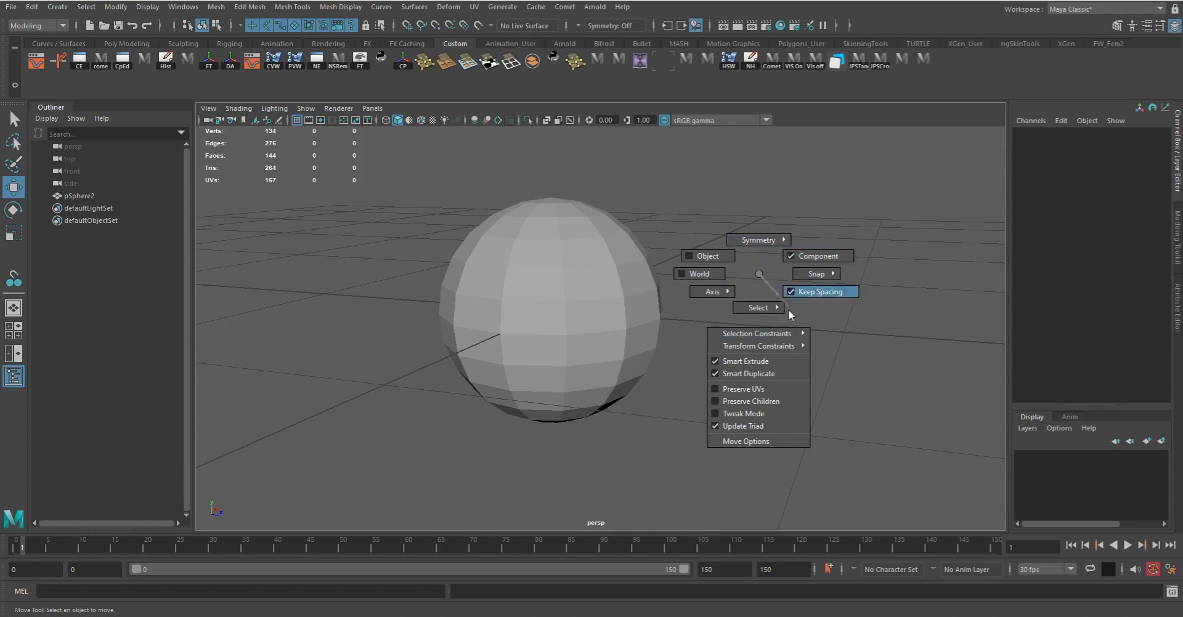
mouse_move(705, 288)
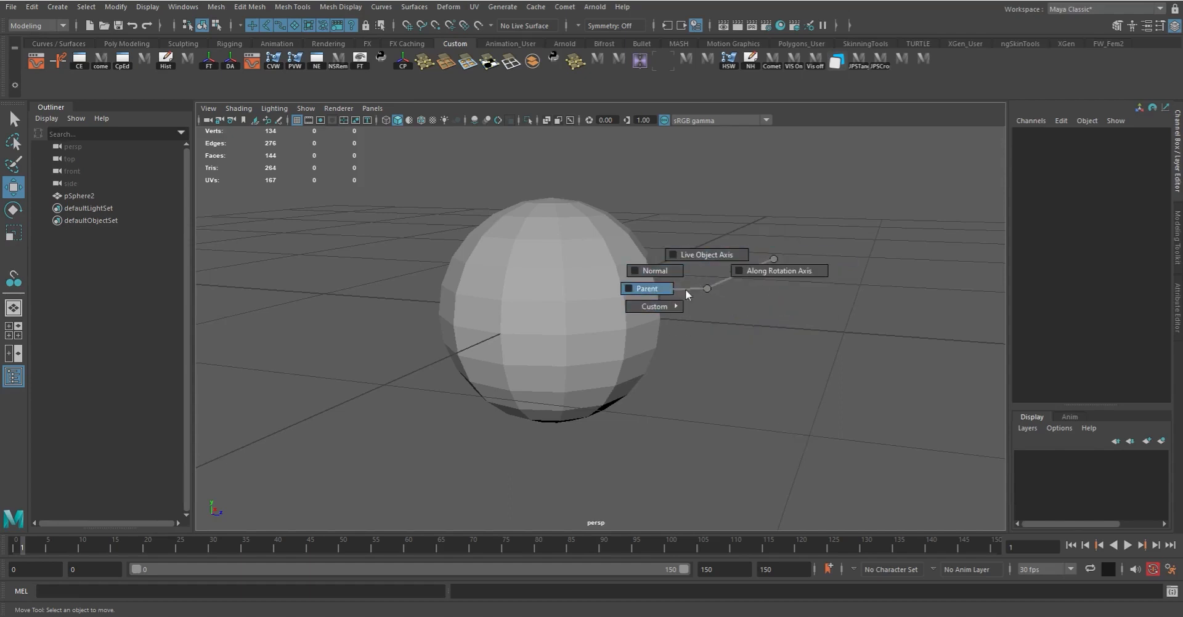
mouse_move(775, 260)
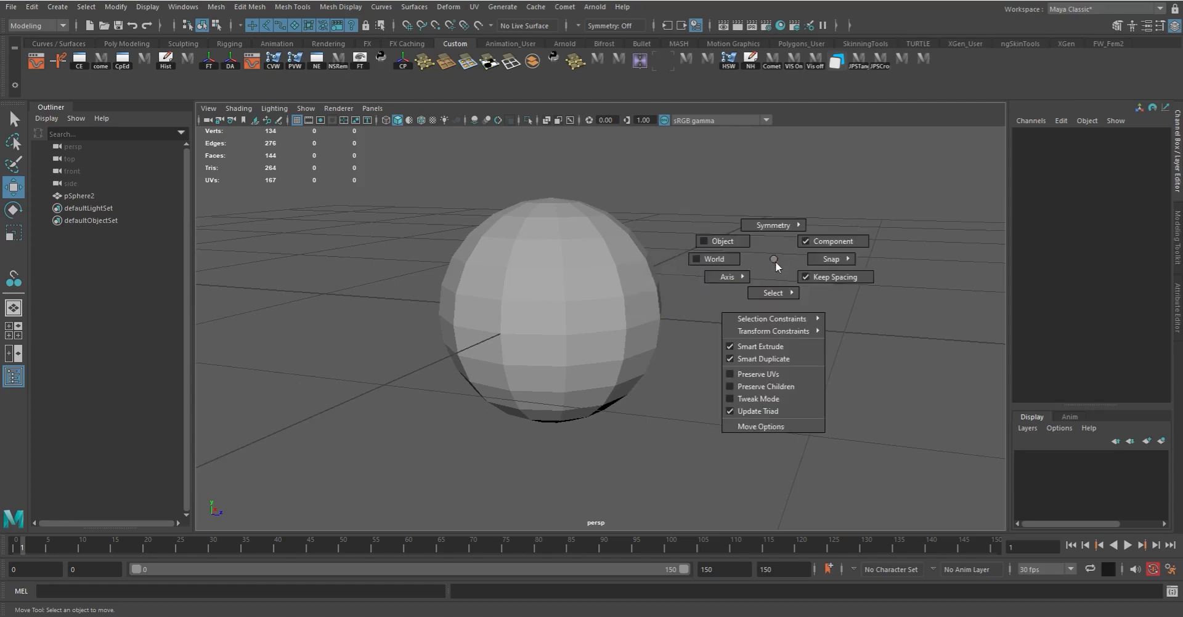
left_click(775, 427)
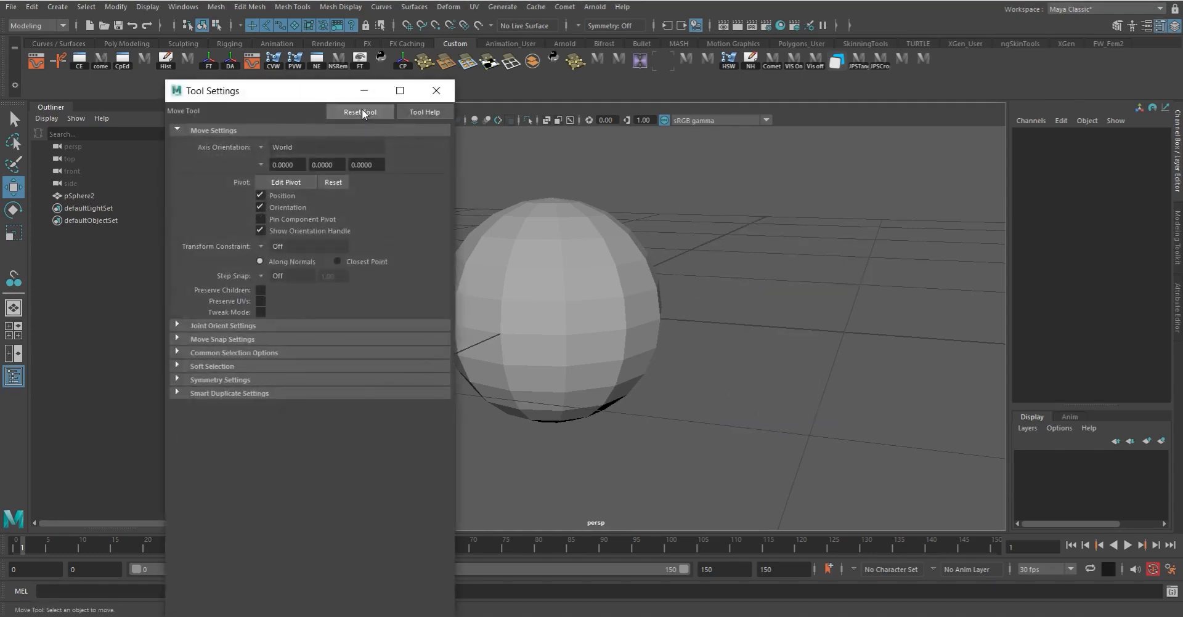
left_click(436, 91)
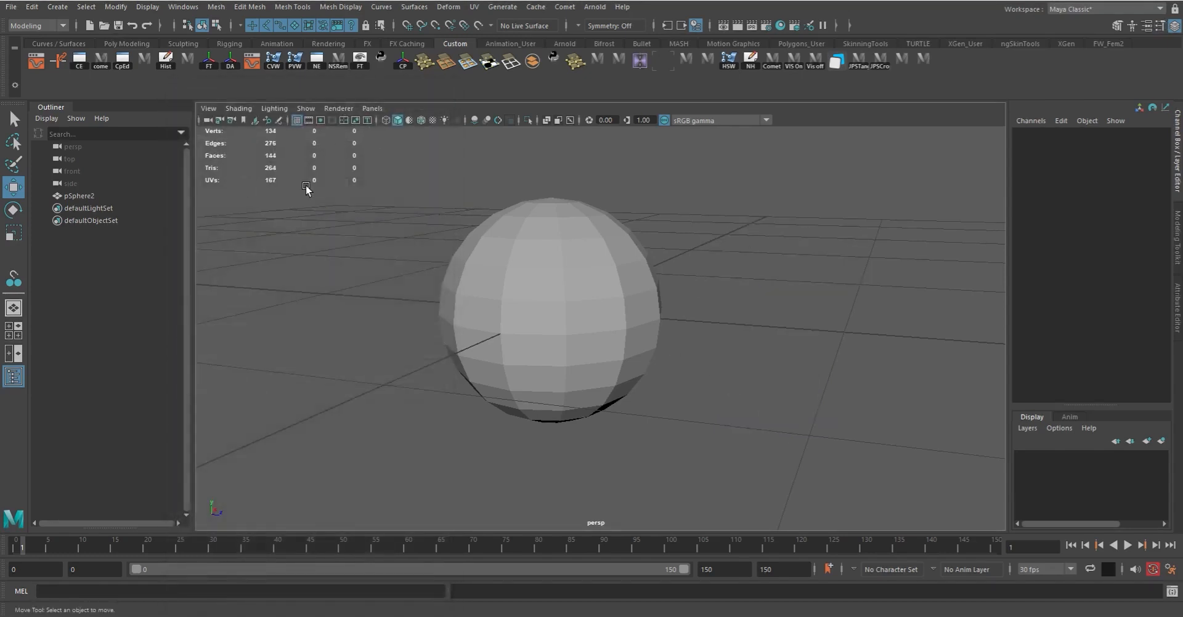
Select the sphere with the Rotate tool, turn it about 37 degrees around its X axis, and undo the rotation
key("e")
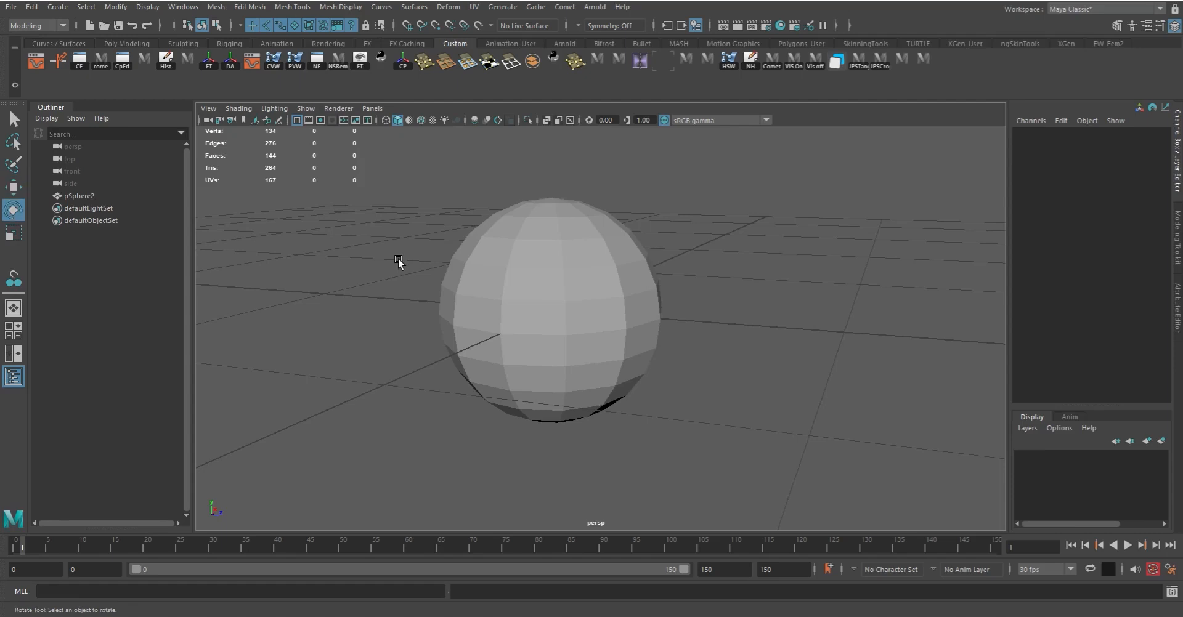
left_click_drag(398, 259, 347, 259)
left_click(581, 260)
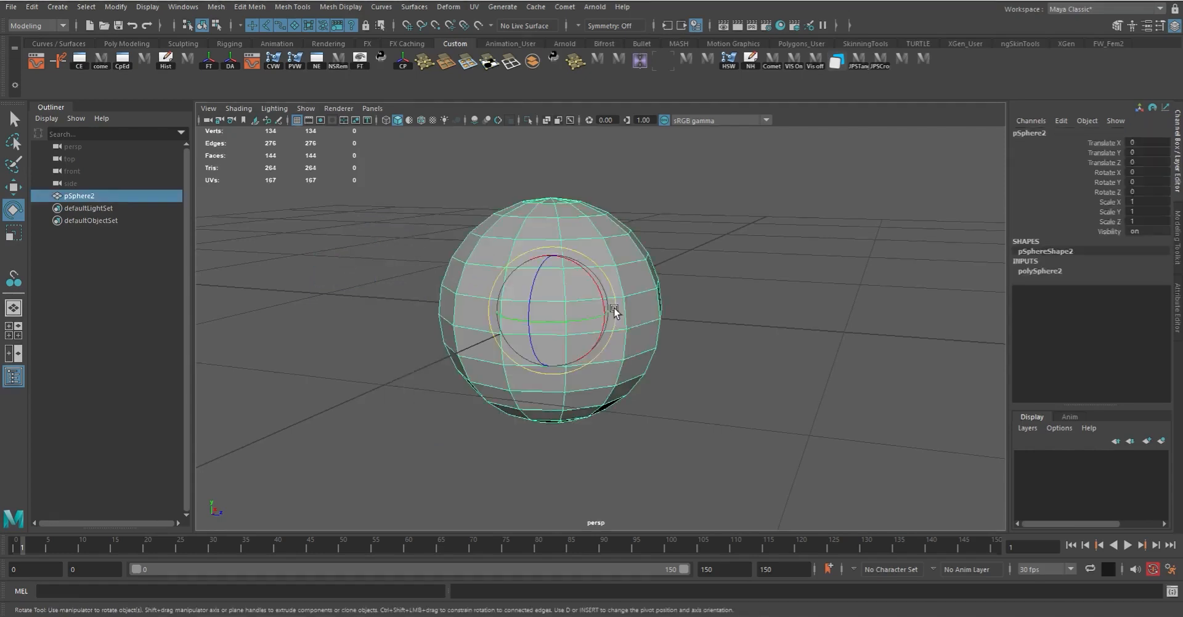
left_click_drag(594, 267, 602, 301)
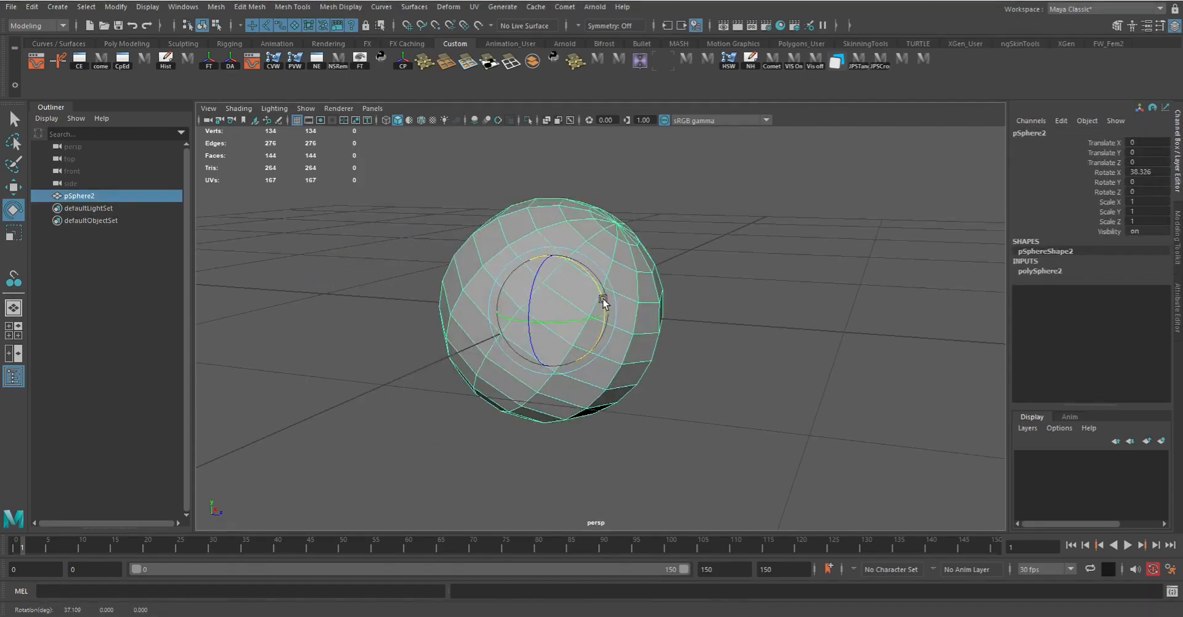
key("ctrl+z")
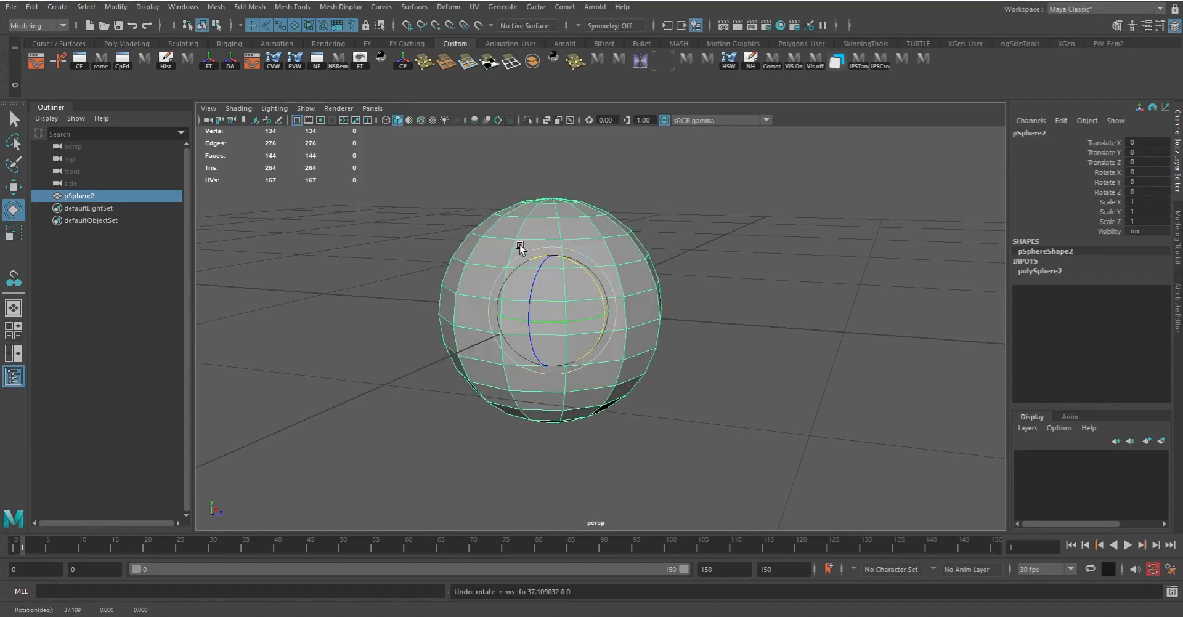
Examine the Scale tool's orientation and snap options and its full tool settings
left_click_drag(521, 249, 521, 248)
left_click(470, 233)
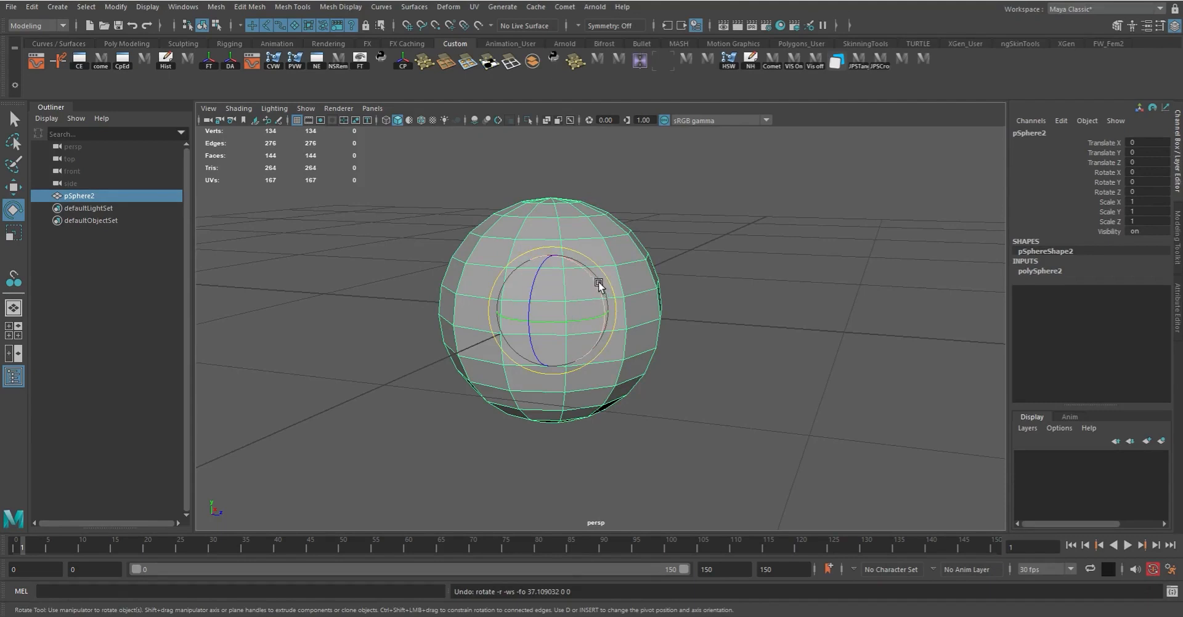
key("r")
left_click_drag(604, 279, 604, 279)
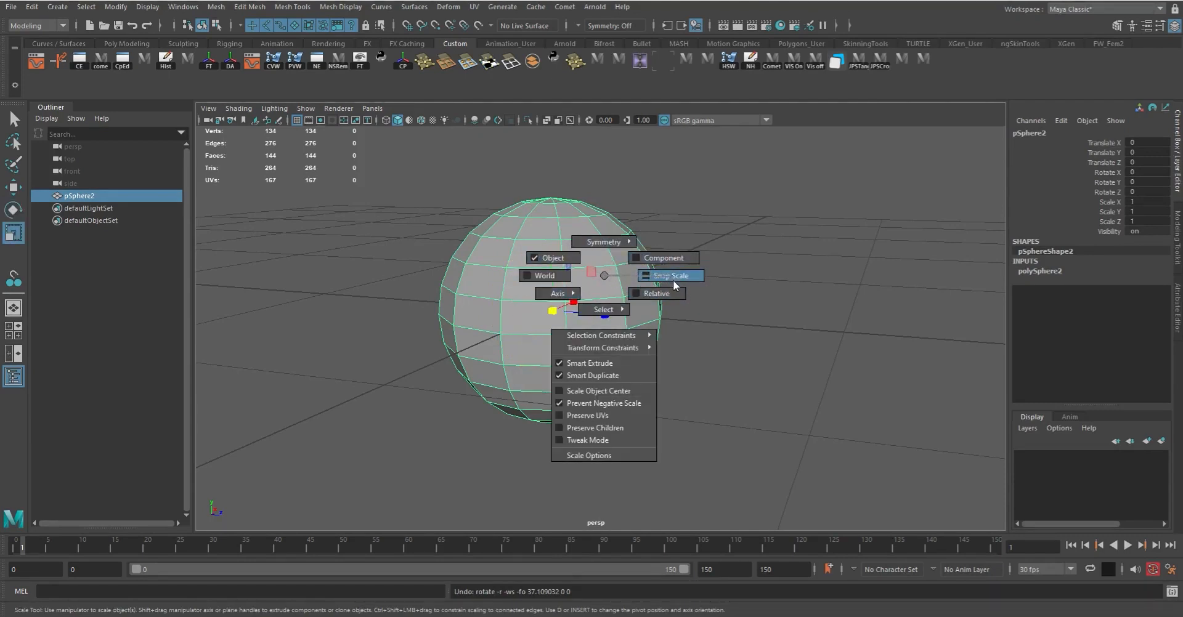
left_click_drag(679, 275, 611, 450)
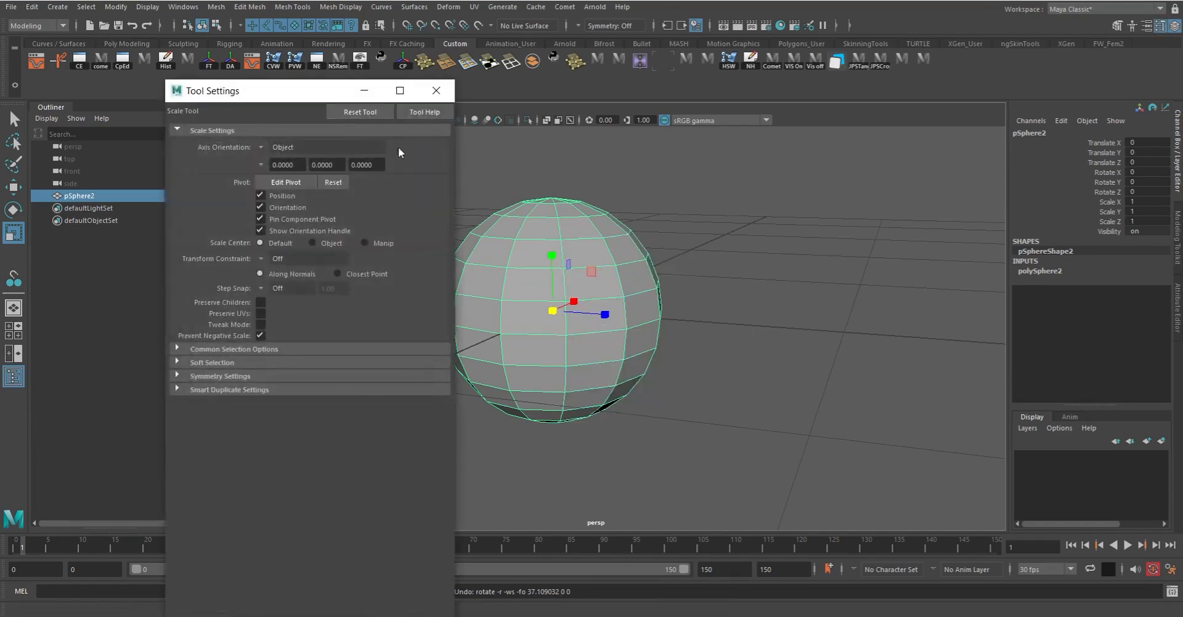
left_click(437, 92)
Clear the sphere's selection and view the Rotate tool's full settings
key("e")
left_click(415, 182)
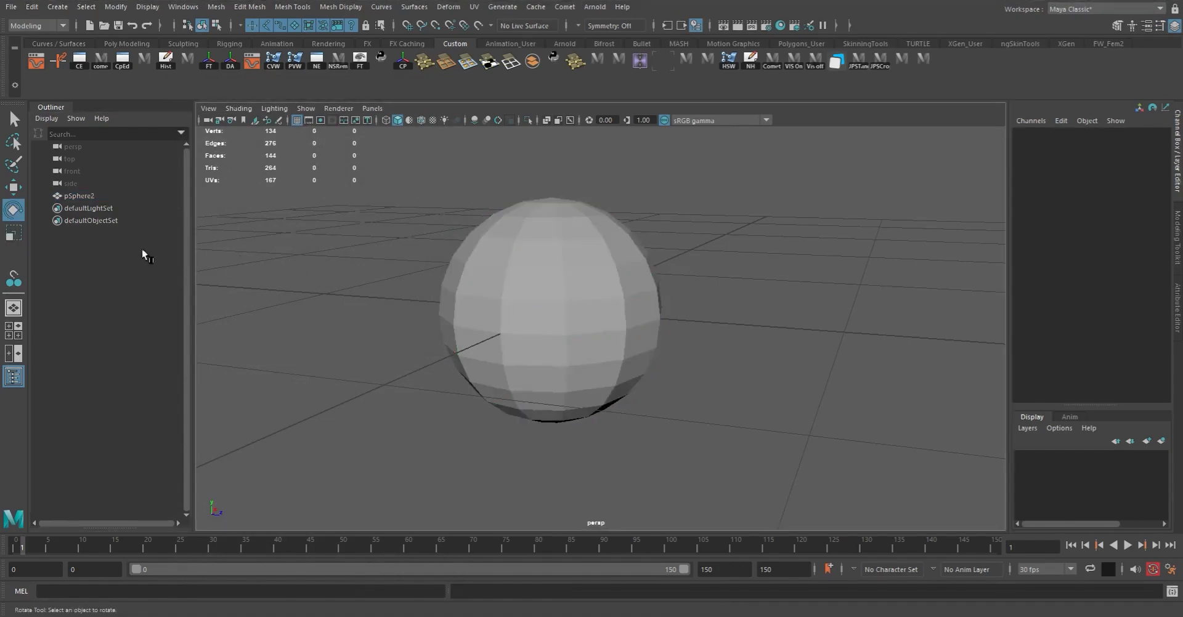
double_click(11, 210)
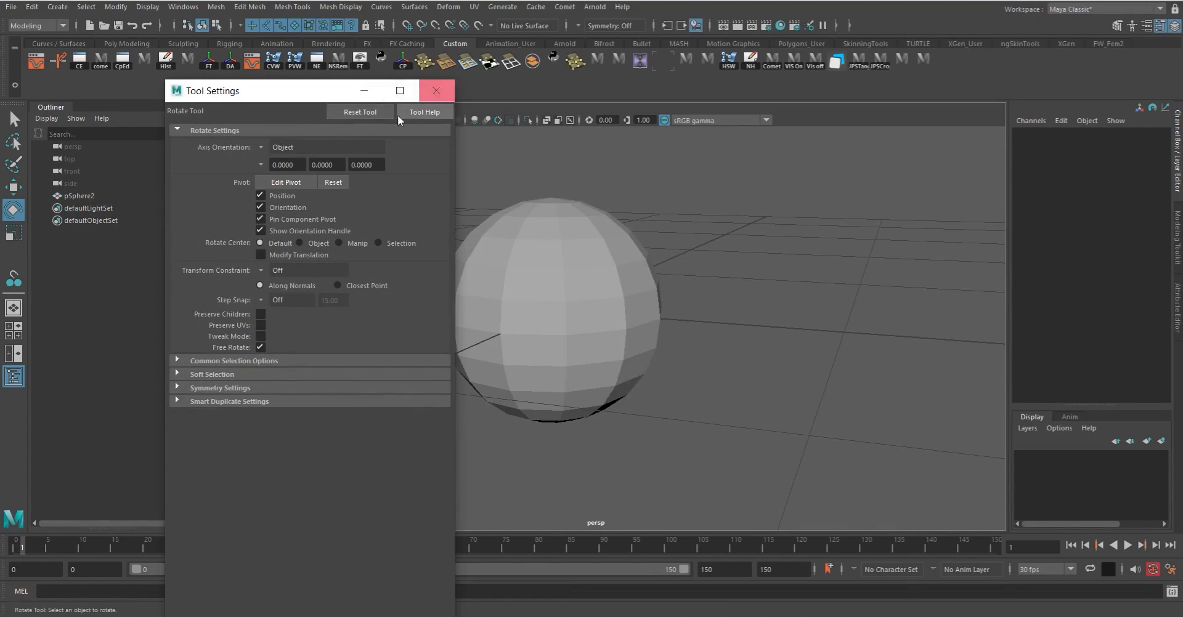
left_click(430, 90)
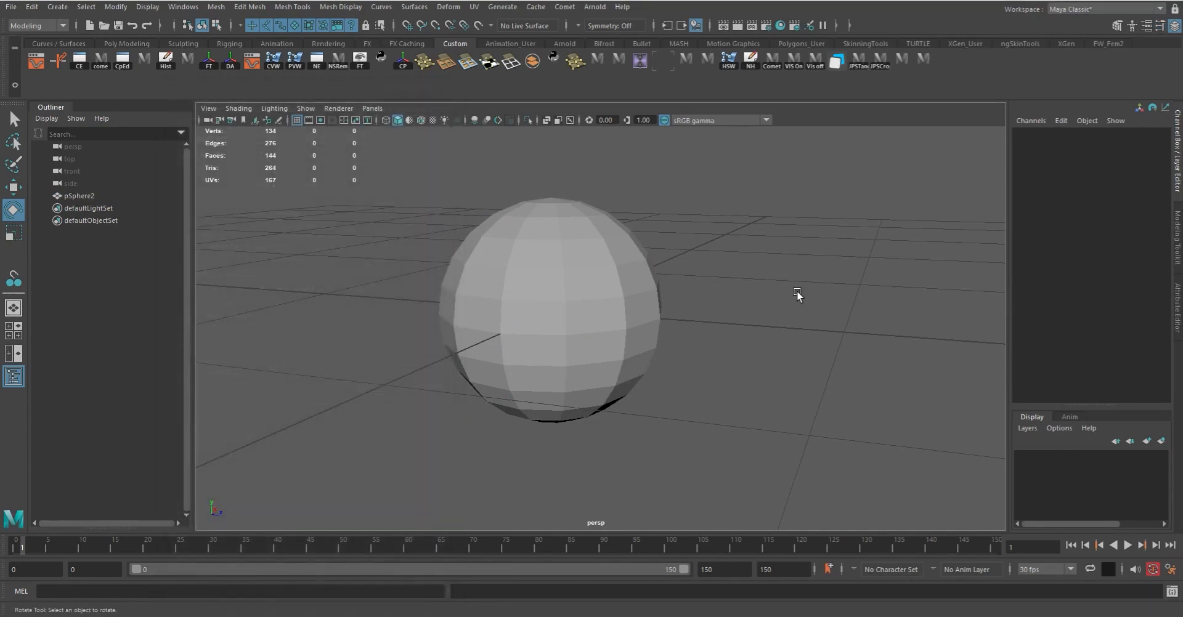
Select the sphere and switch to edge selection
scroll(486, 264, "up", 1)
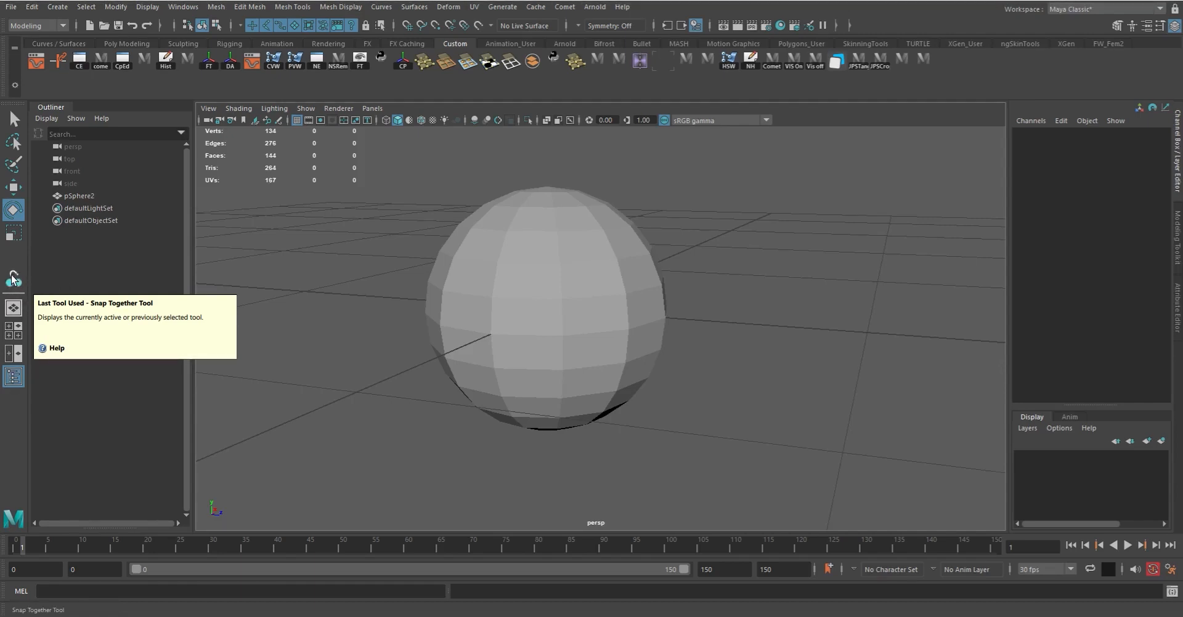
left_click(519, 191)
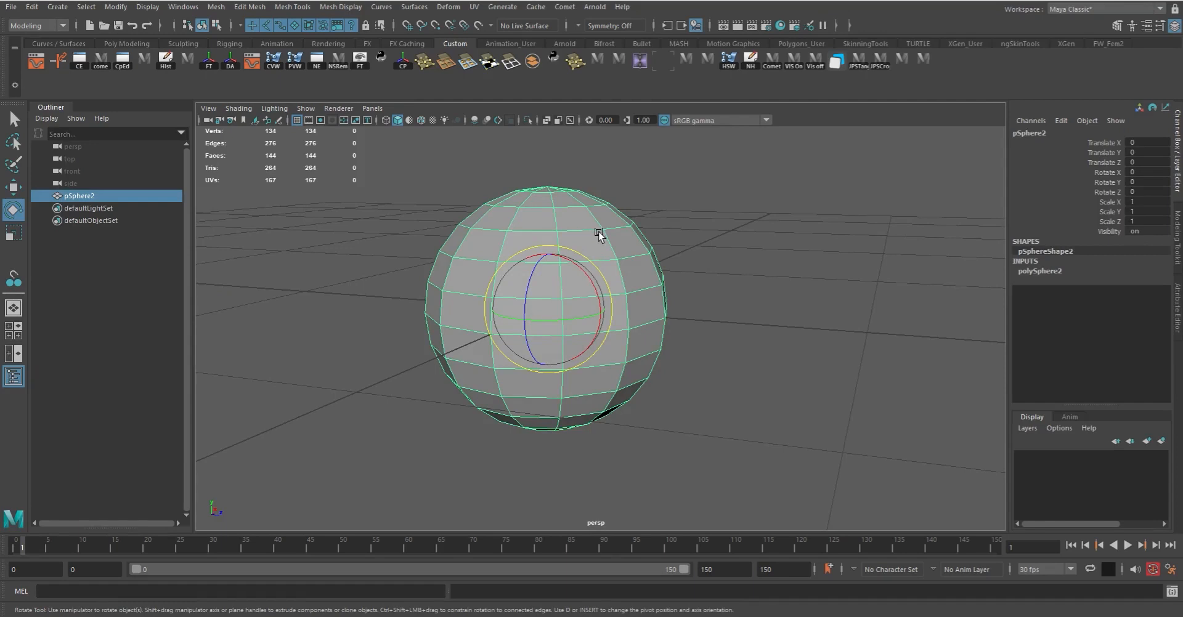
key("F10")
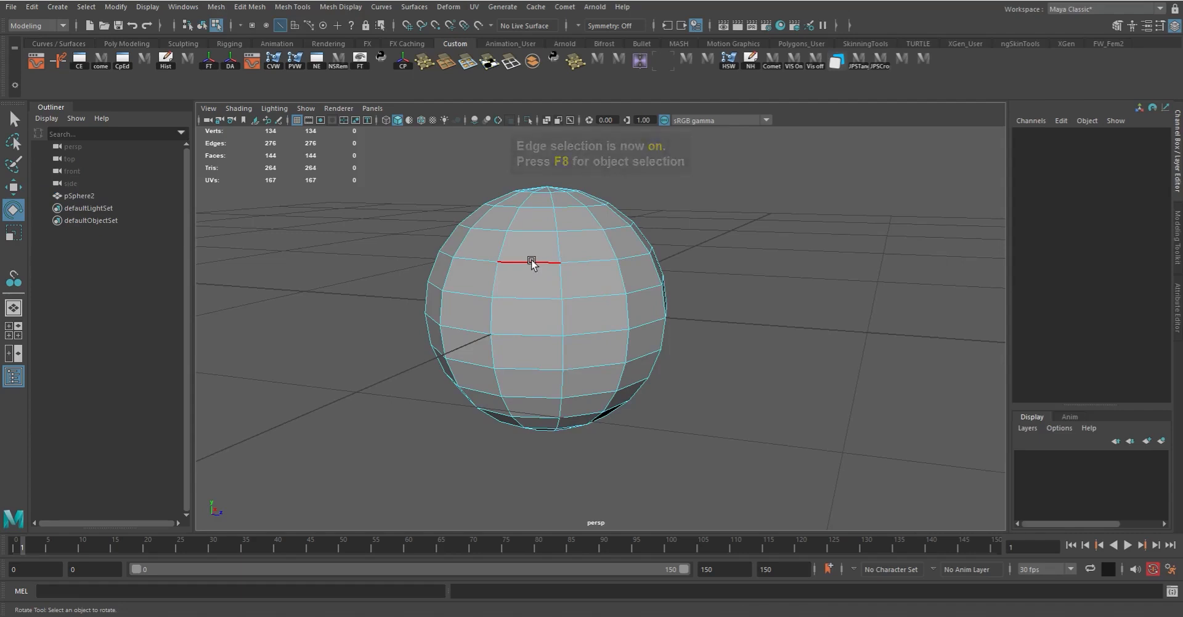
Insert a vertical edge loop through the sphere's front faces with the Insert Edge Loop tool, and clear the edge selection with the Select tool
right_click(533, 261, "shift")
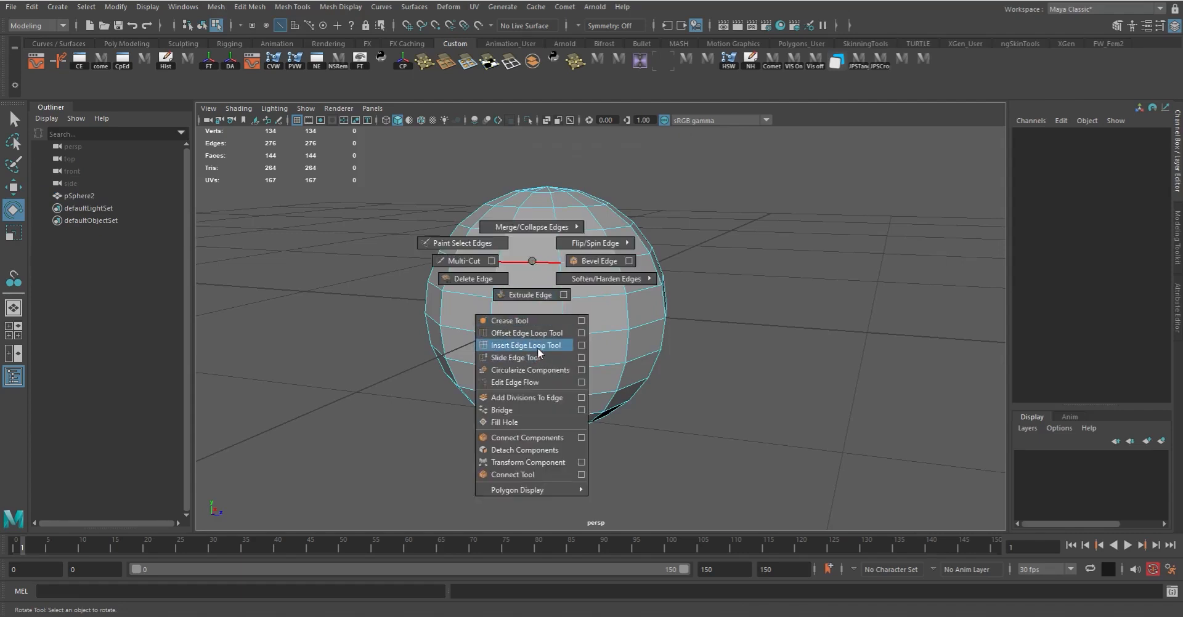
left_click(554, 346)
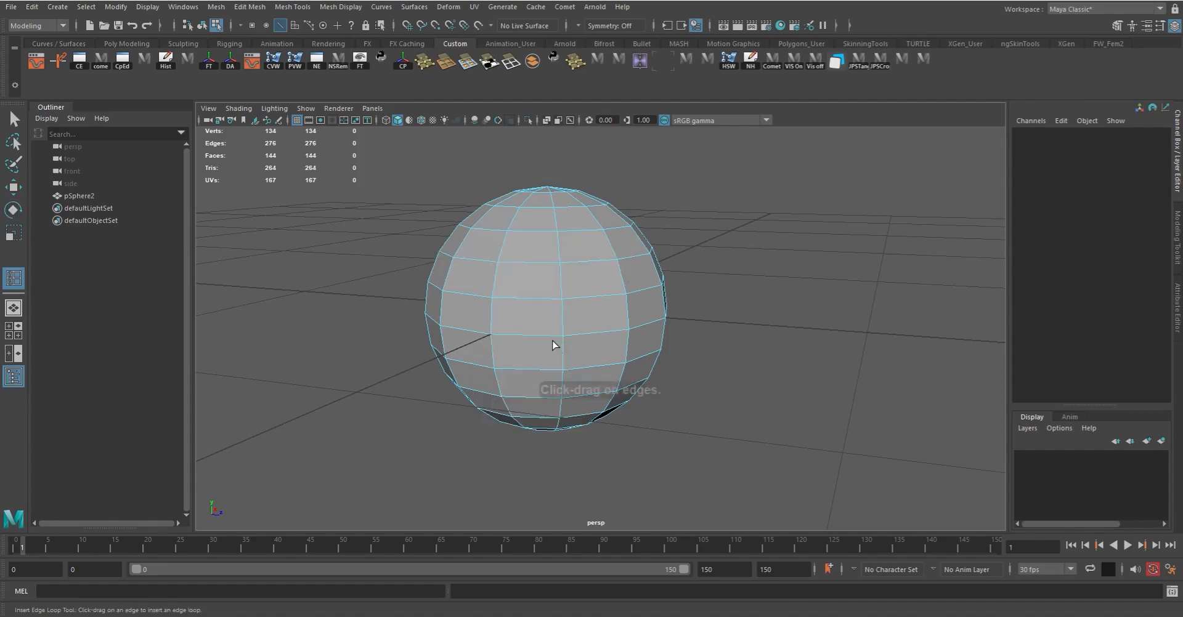
left_click(534, 267)
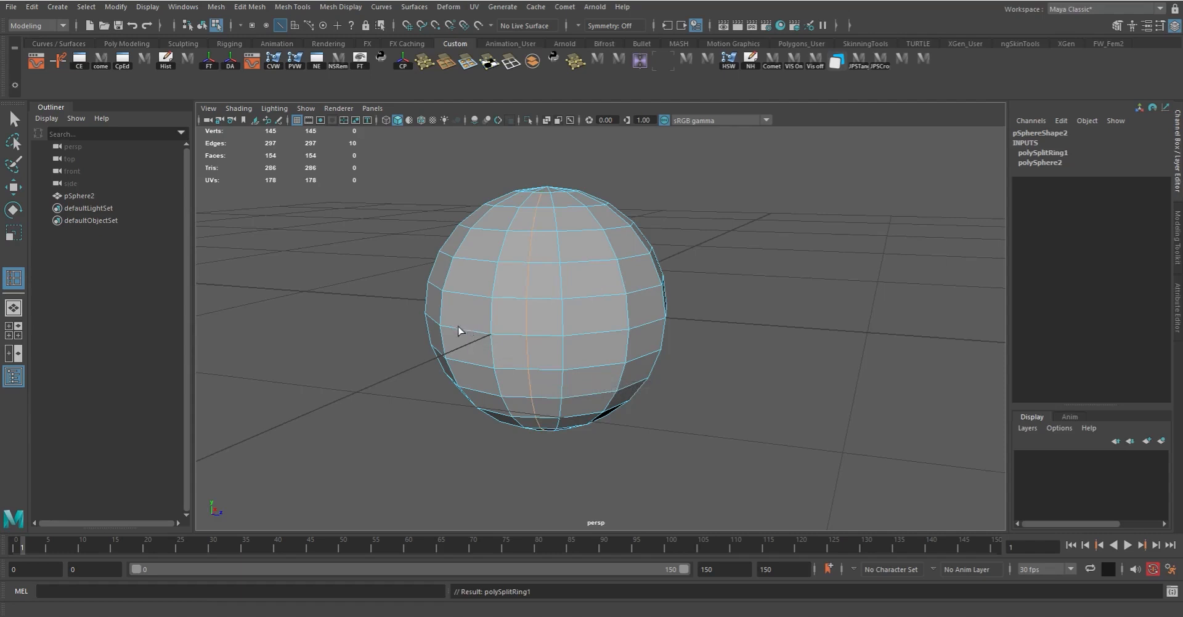
key("q")
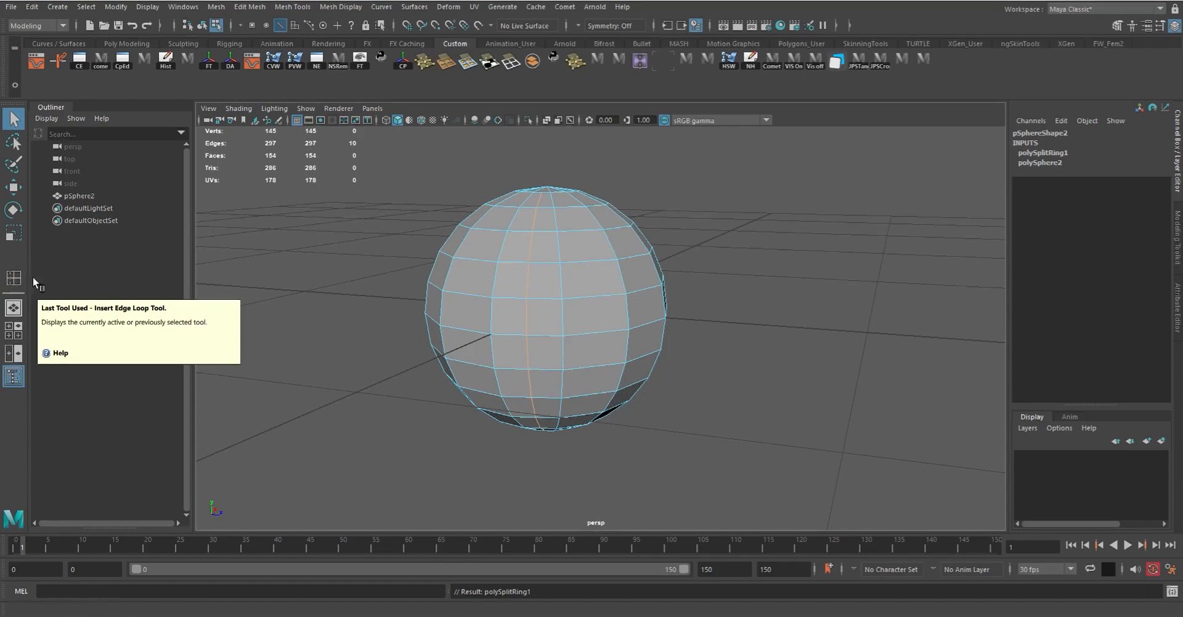
left_click(741, 304)
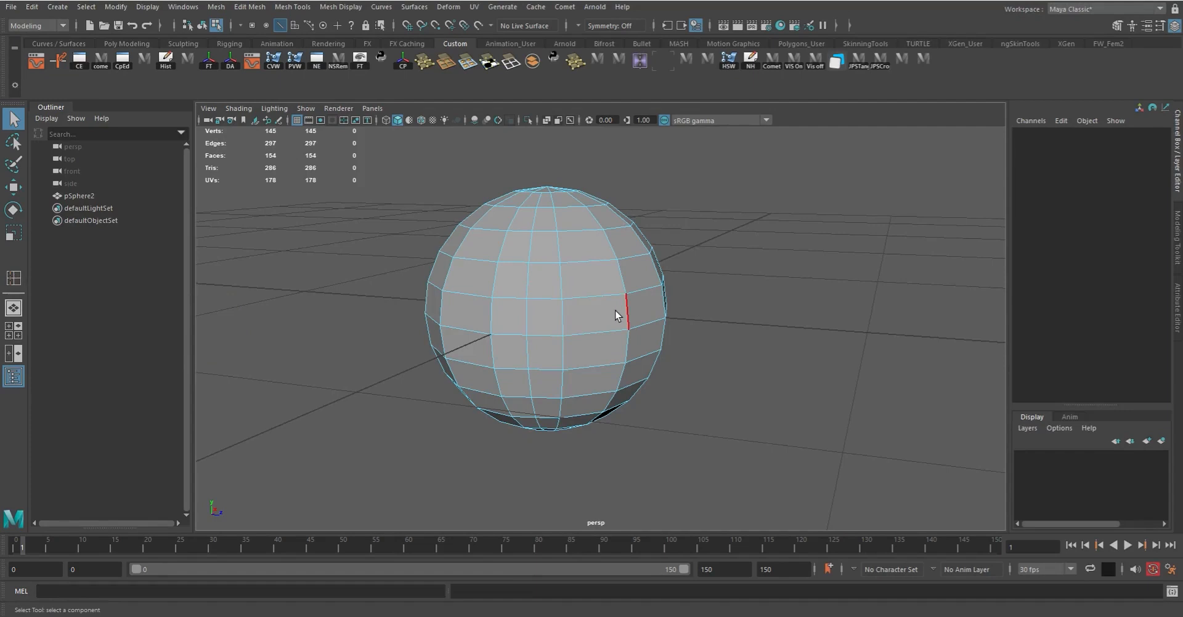
Reactivate the last-used Insert Edge Loop tool and add two vertical and three horizontal edge loops to the sphere
key("y")
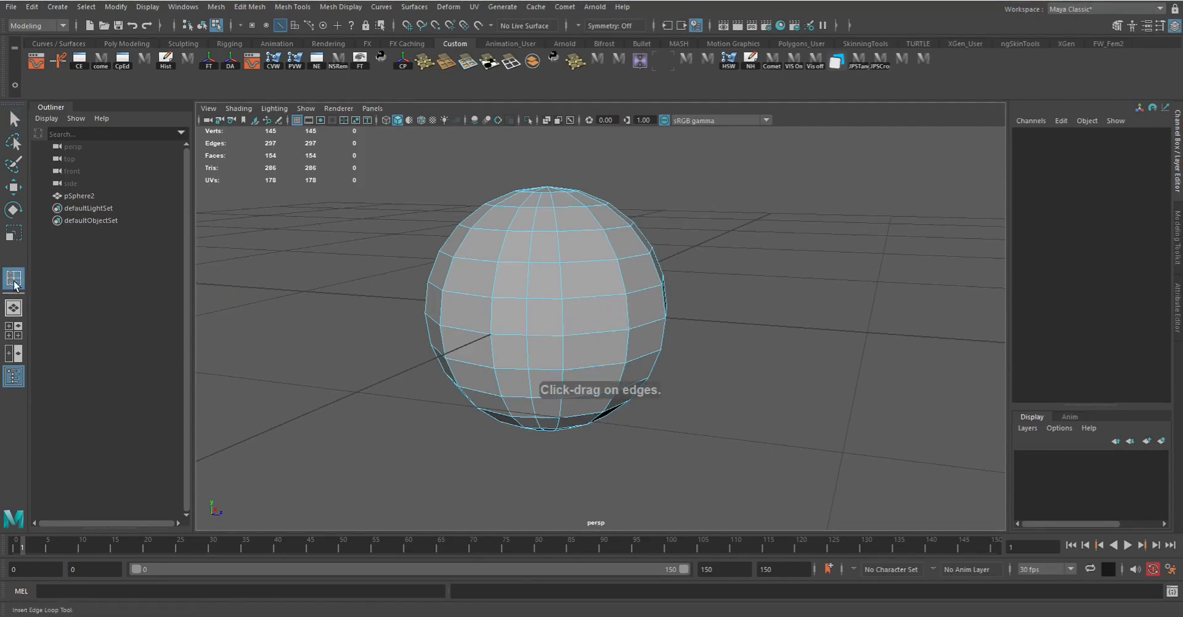
left_click_drag(601, 304, 650, 290)
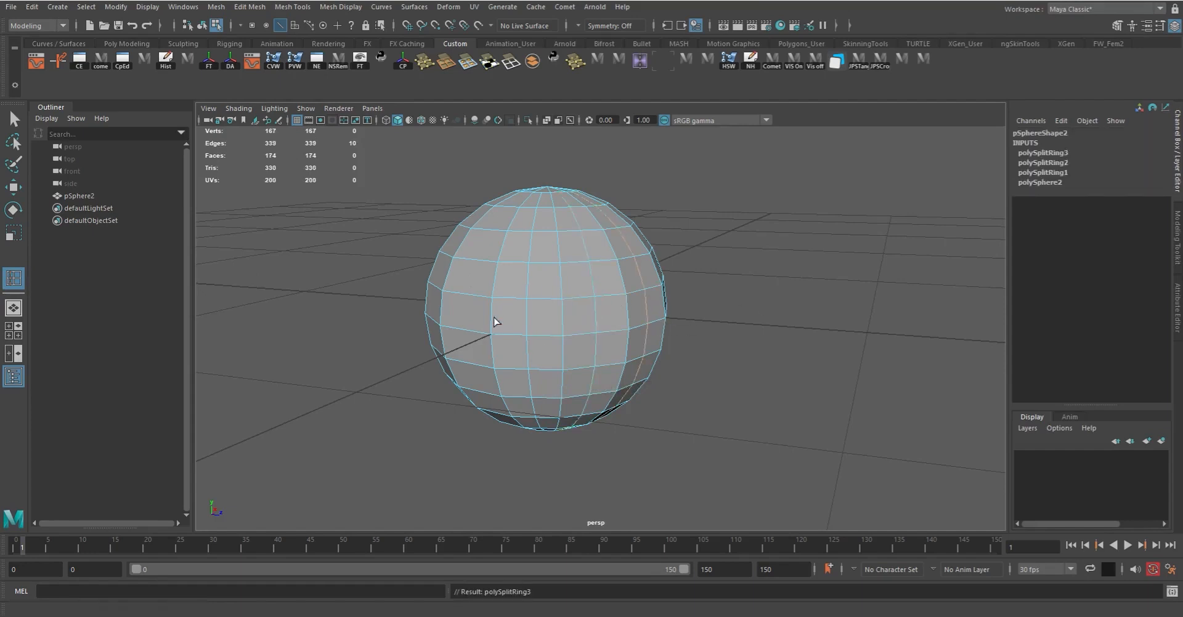
left_click(528, 320)
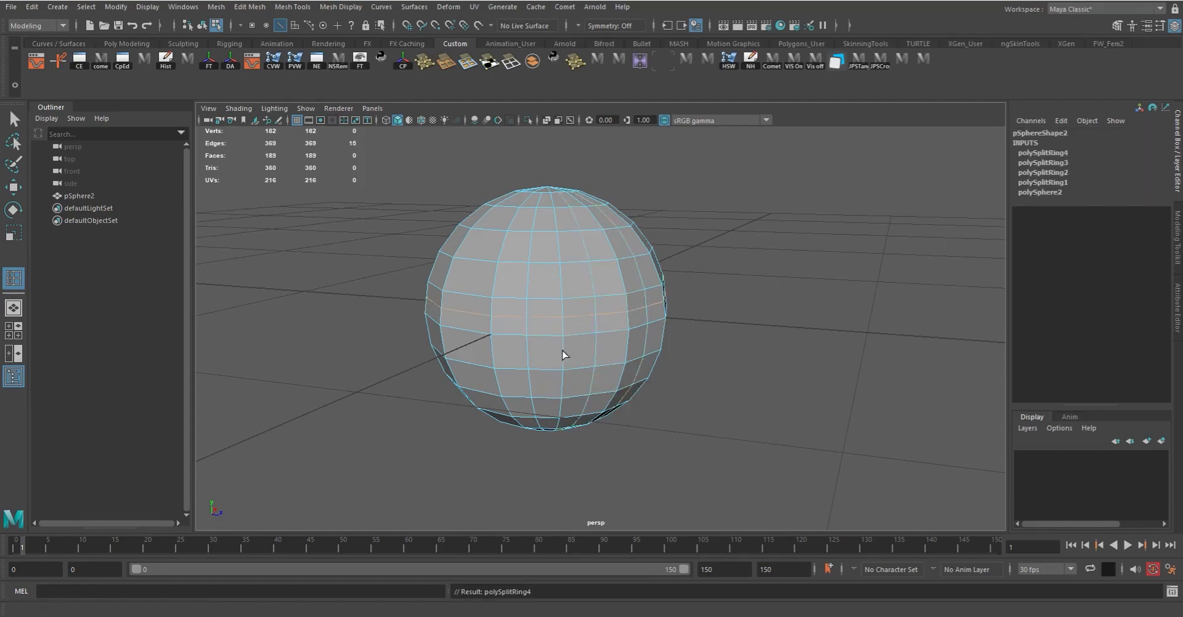
left_click(562, 351)
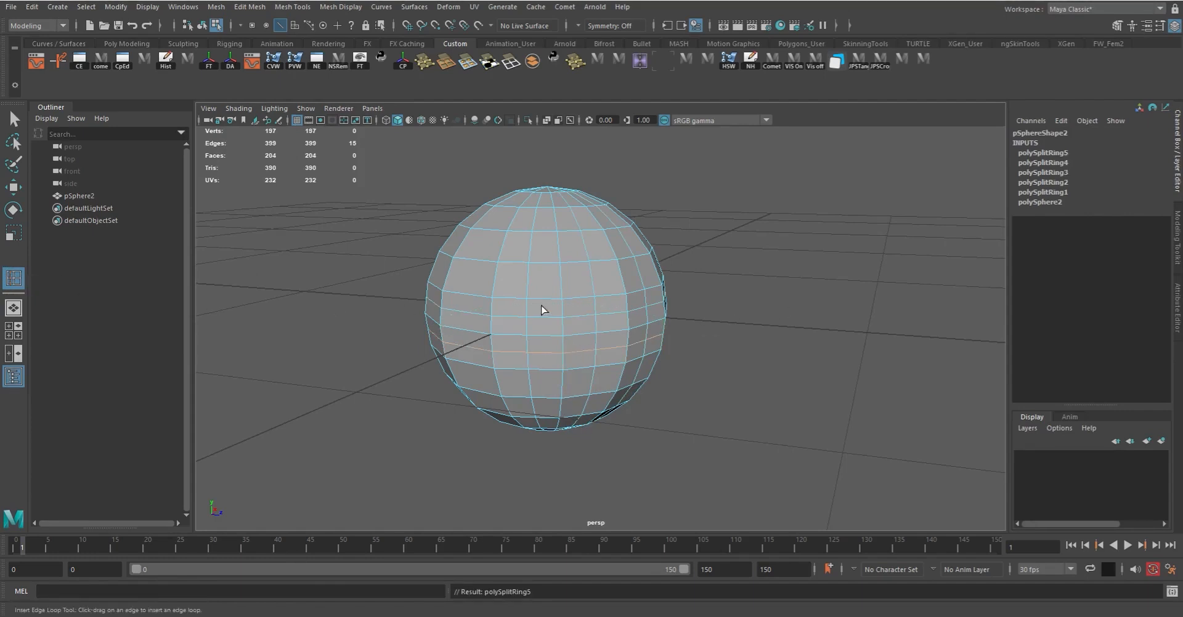
left_click(494, 280)
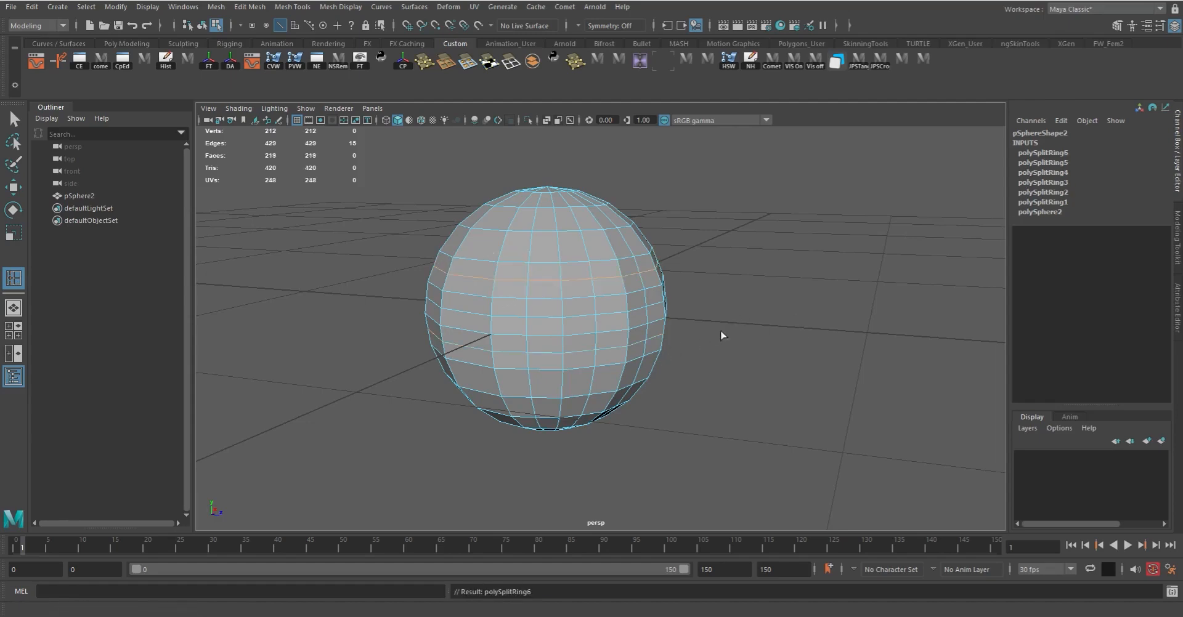
left_click_drag(721, 332, 687, 334, "alt")
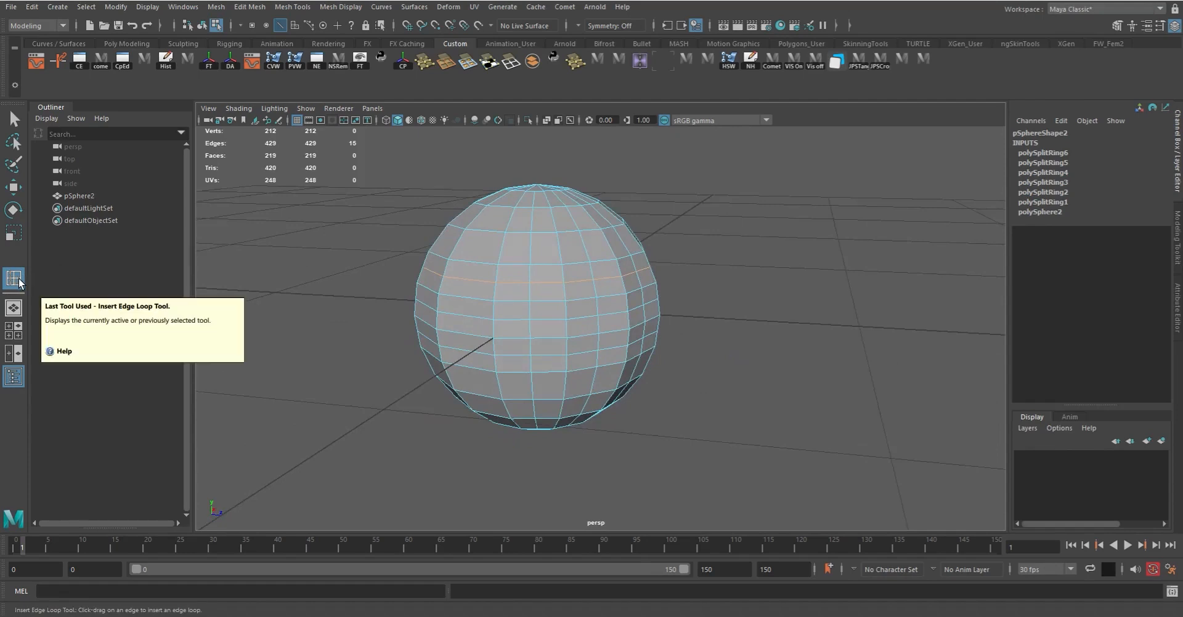
Box-select all of the sphere's edges with the Select tool, and undo that selection and every inserted edge loop
left_click(14, 119)
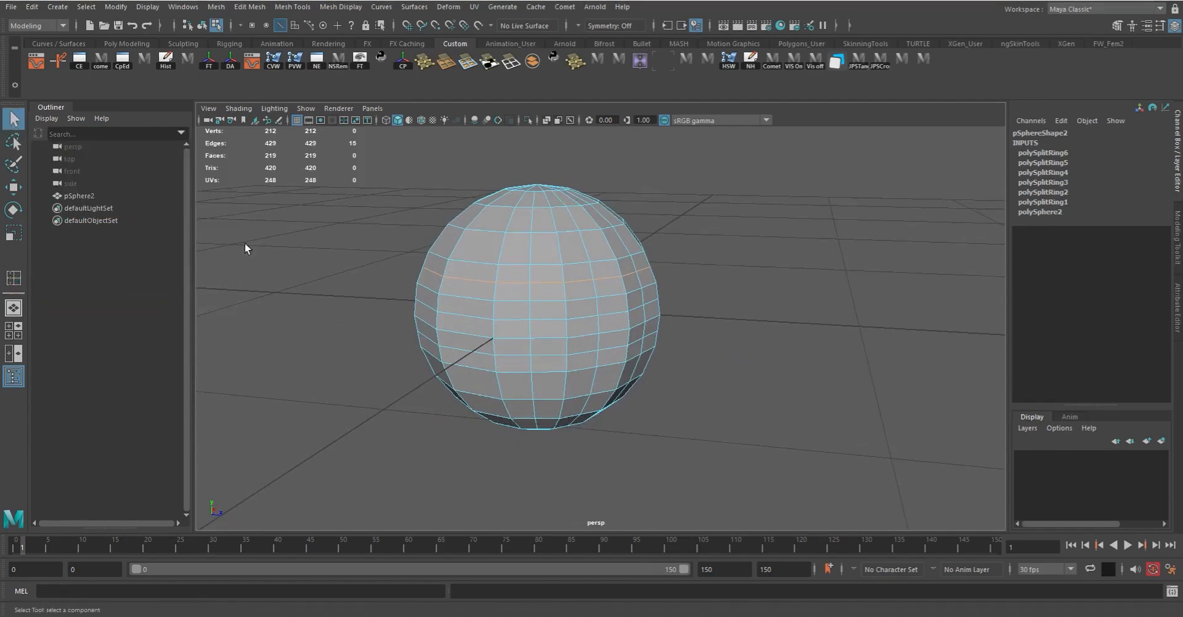
left_click_drag(360, 165, 767, 500)
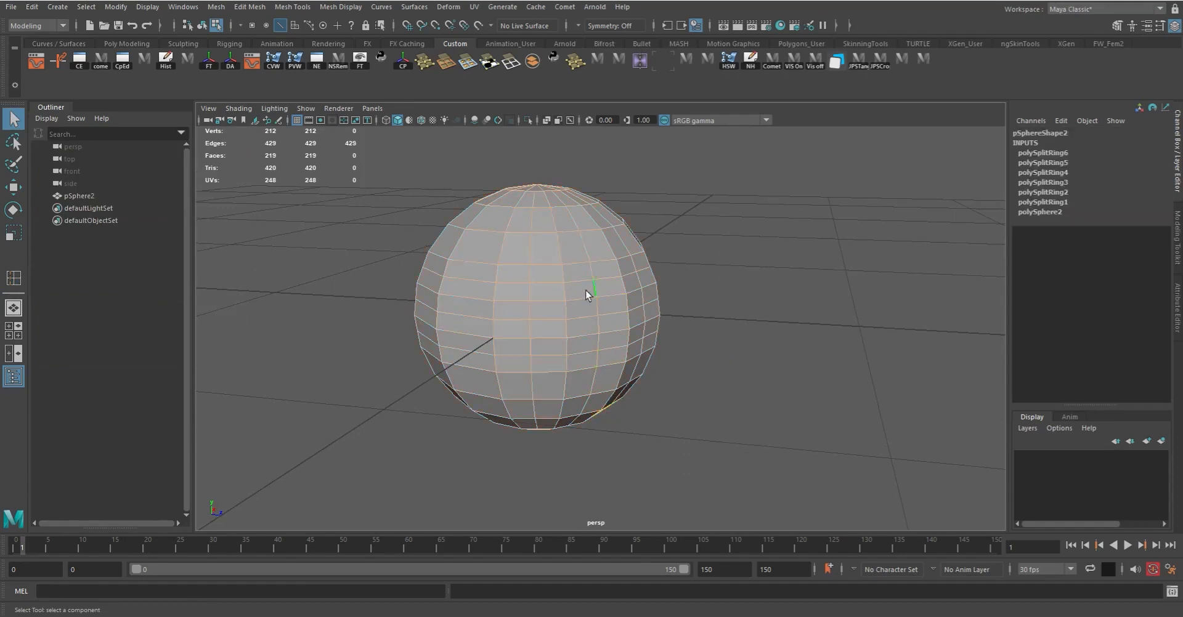
key("ctrl+z")
key("ctrl+z")
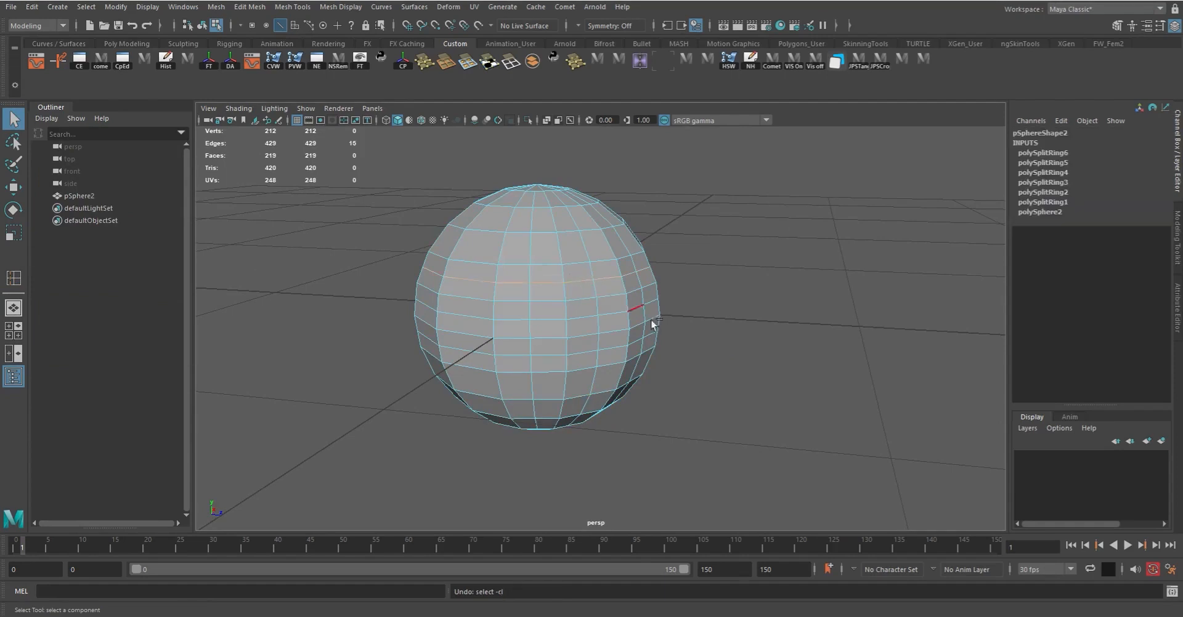
key("ctrl+z")
key("ctrl+z")
key("ctrl+z")
key("ctrl+z")
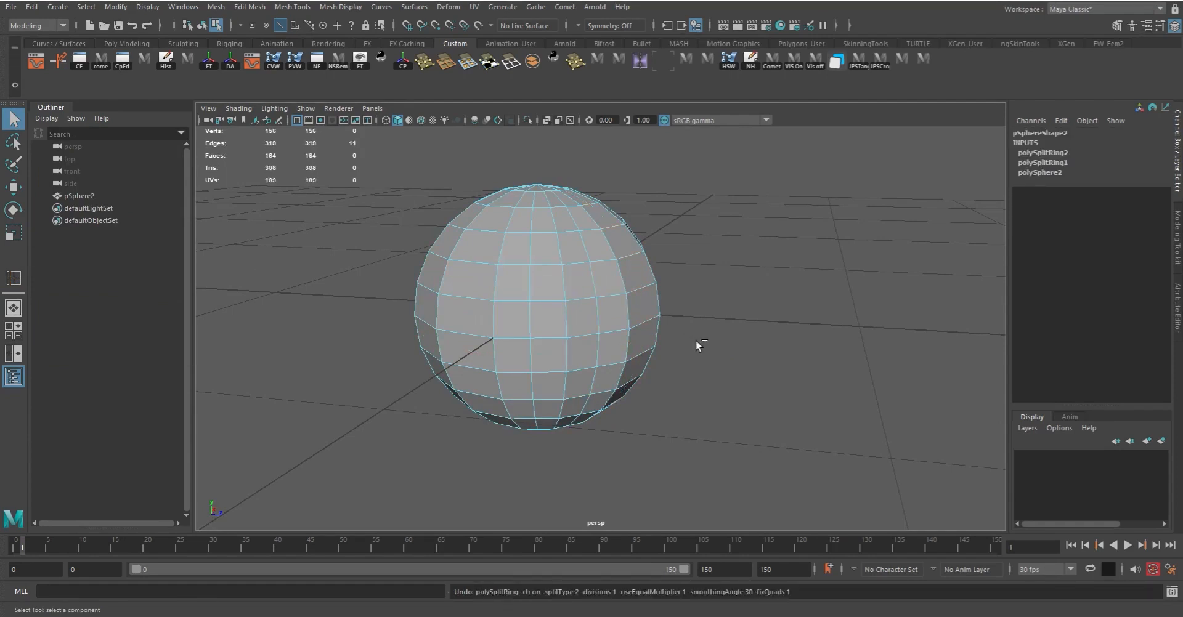
key("ctrl+z")
key("ctrl+z")
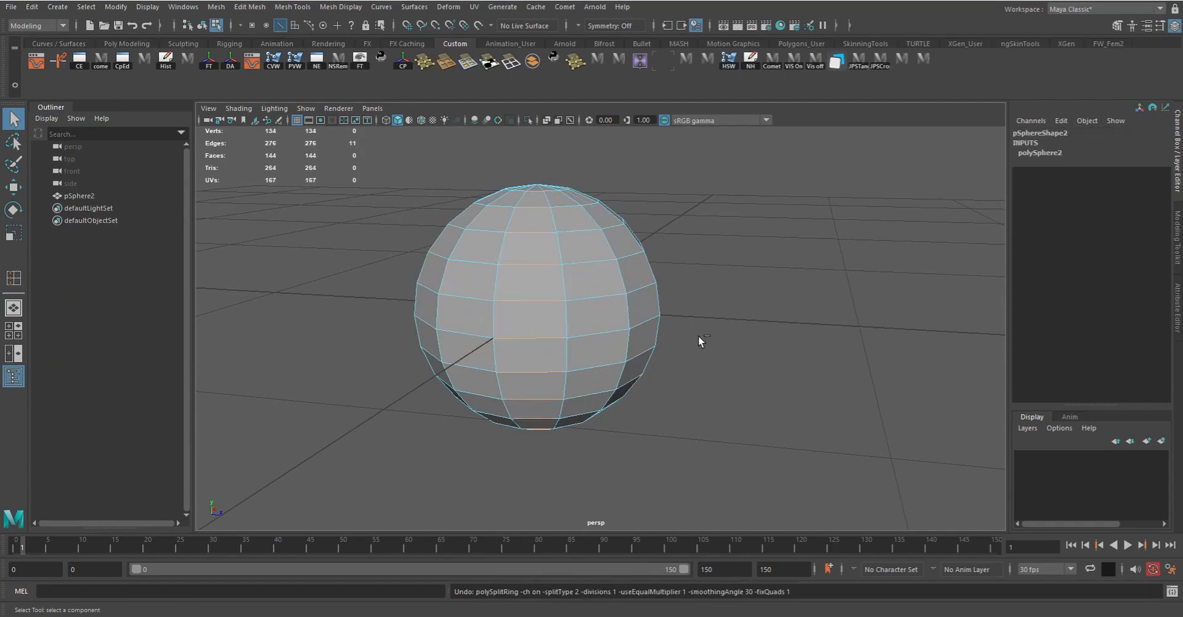
left_click_drag(639, 327, 756, 297, "alt")
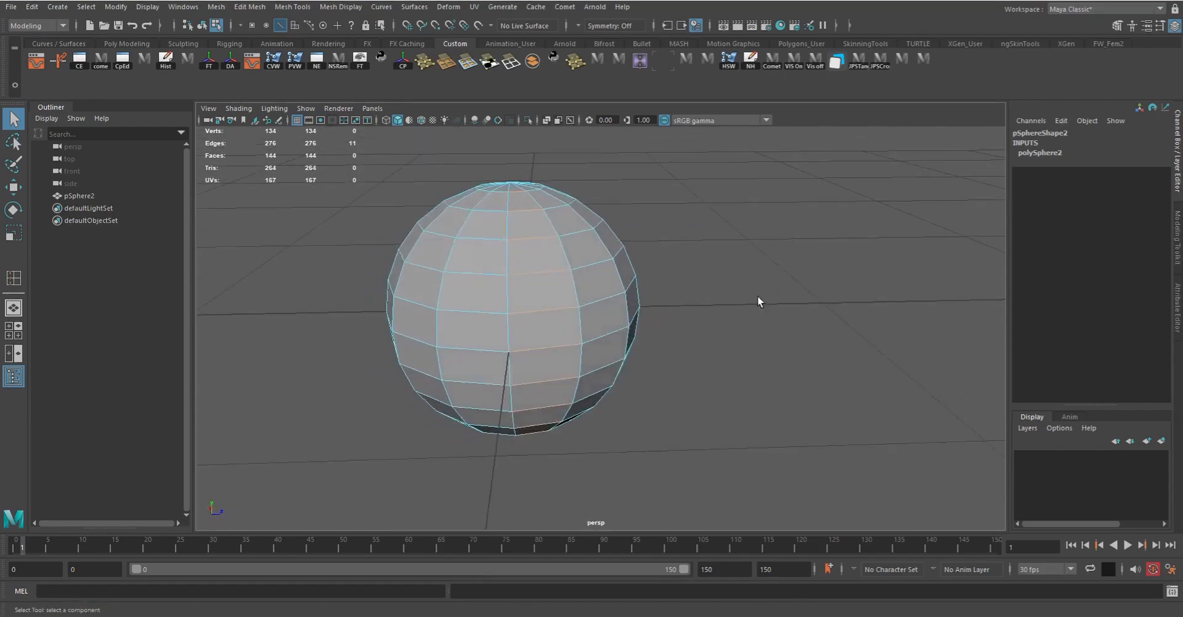
Clear the edge selection and return to object mode with nothing selected
left_click(757, 298)
left_click_drag(812, 361, 769, 359, "alt")
key("F8")
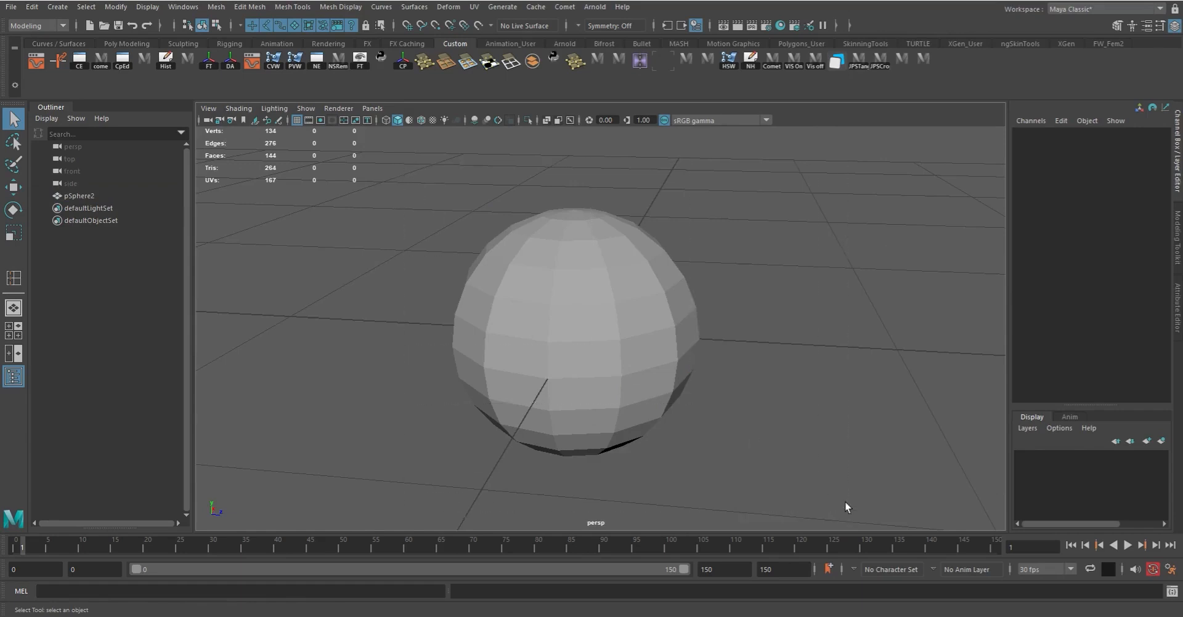
left_click_drag(844, 503, 350, 174)
left_click(430, 235)
Select the camera that the current perspective viewport looks through
left_click(209, 109)
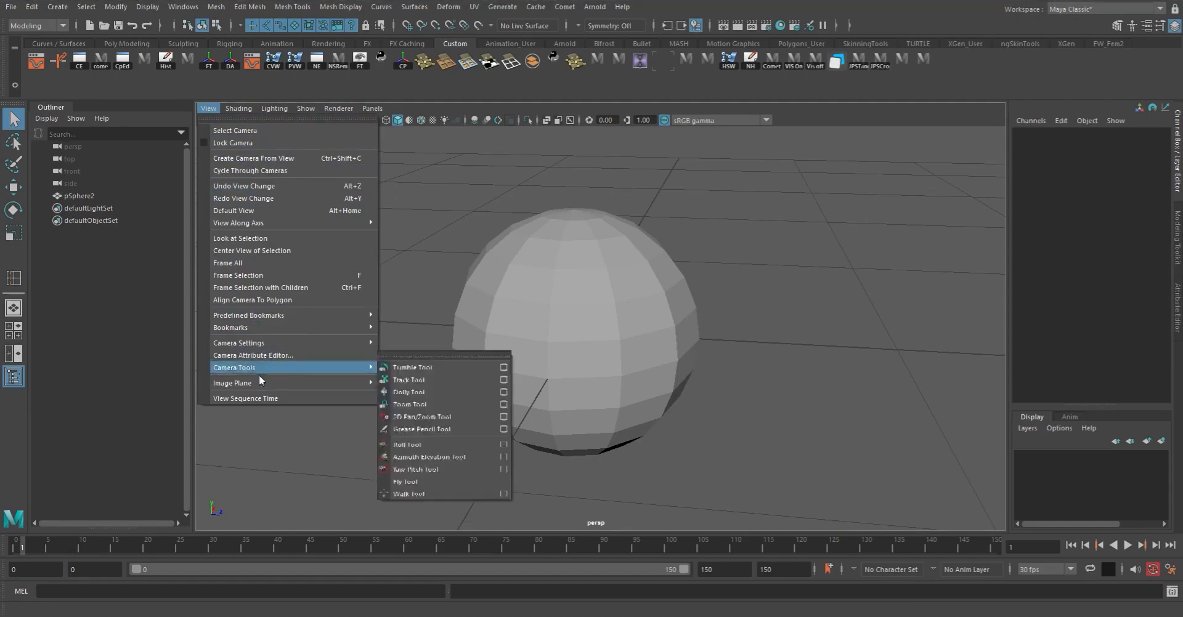
mouse_move(287, 384)
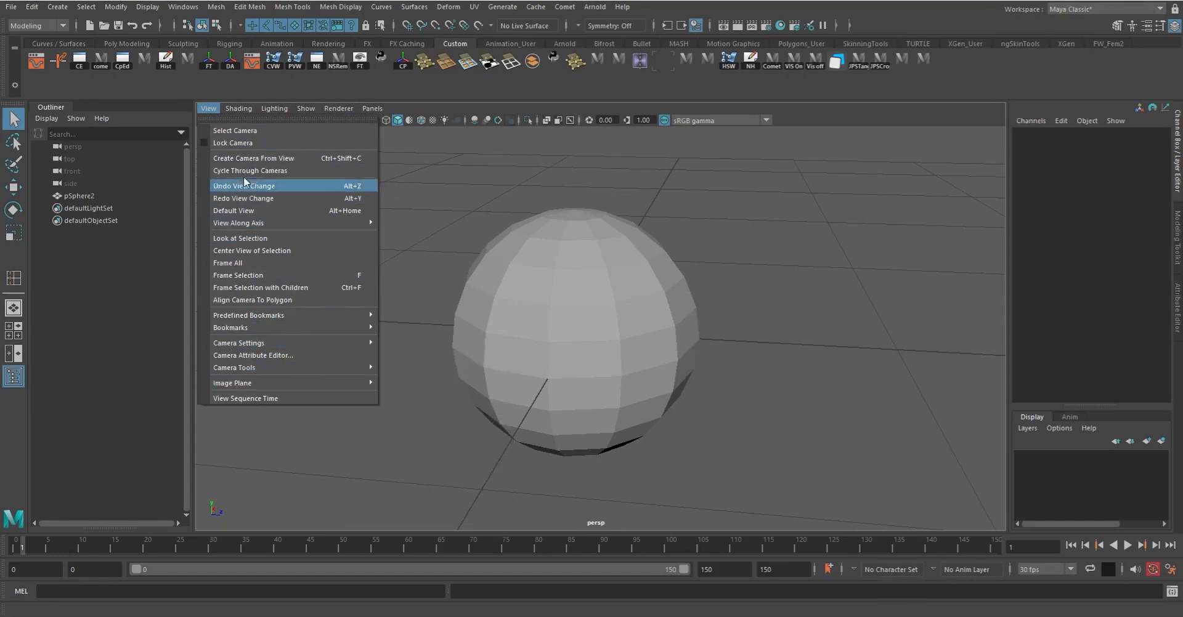
left_click(239, 131)
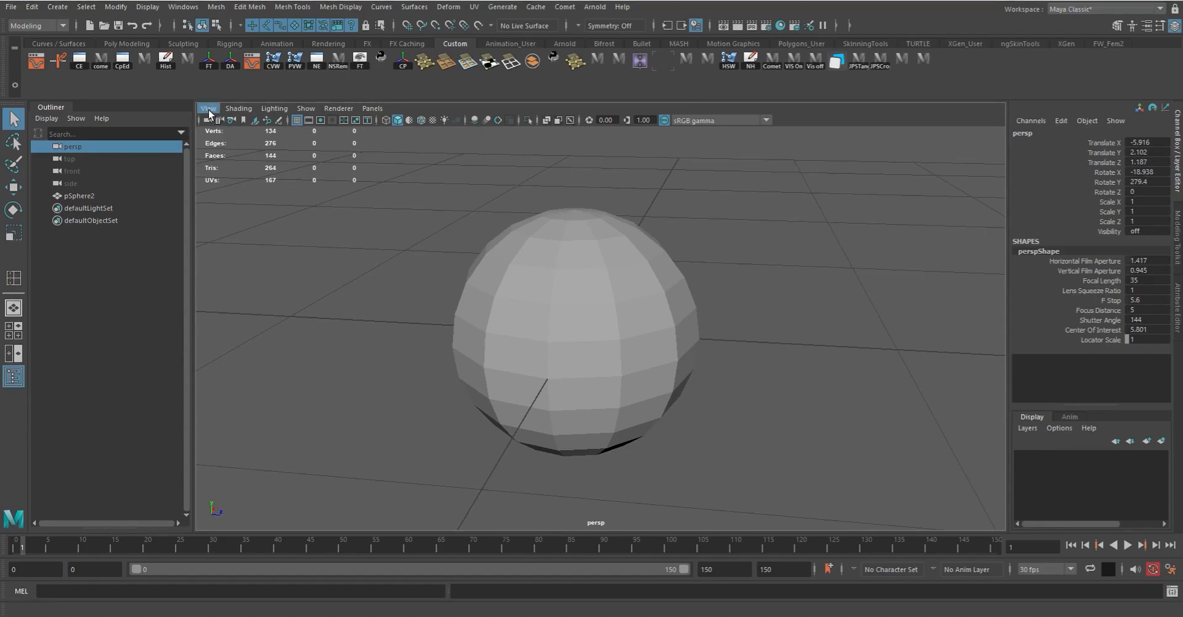
Select the top, front, side and perspective cameras in turn to examine their attributes, and clear the selection
left_click(69, 159)
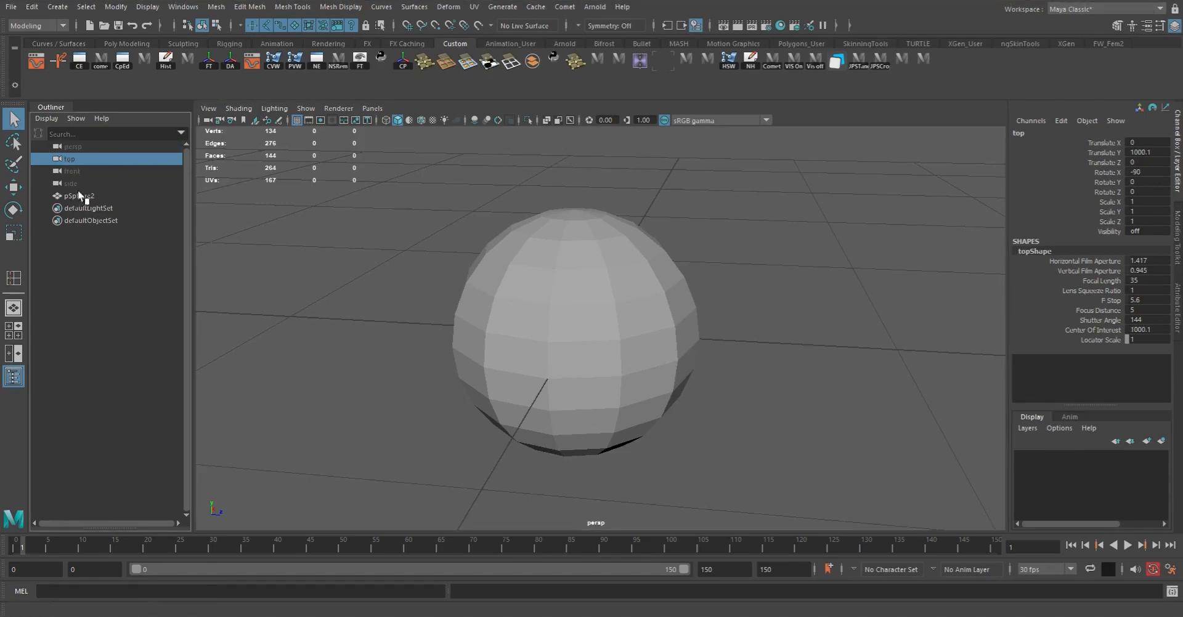
left_click(75, 172)
left_click(71, 183)
left_click(68, 148)
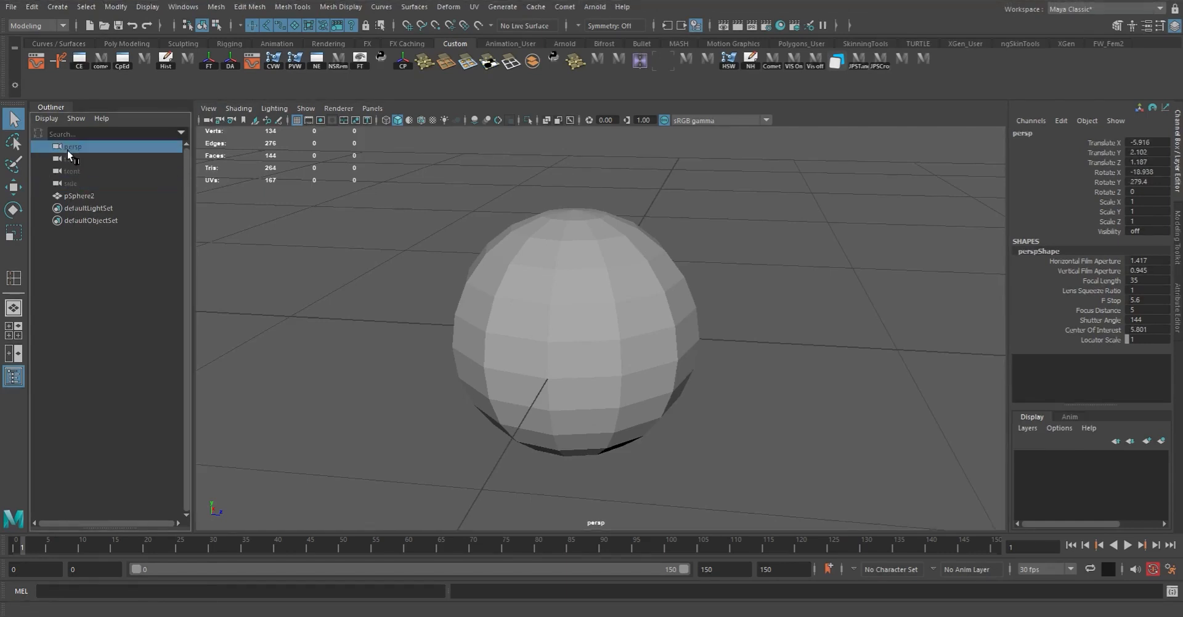
left_click(67, 159)
left_click(65, 170)
left_click(69, 183)
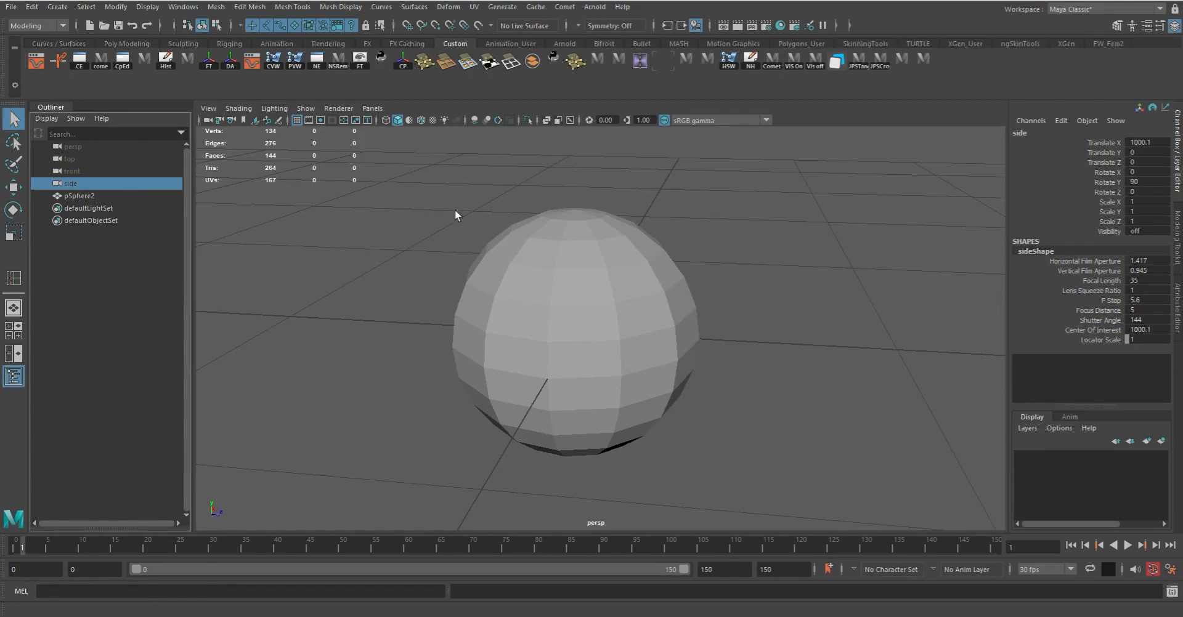
left_click(443, 188)
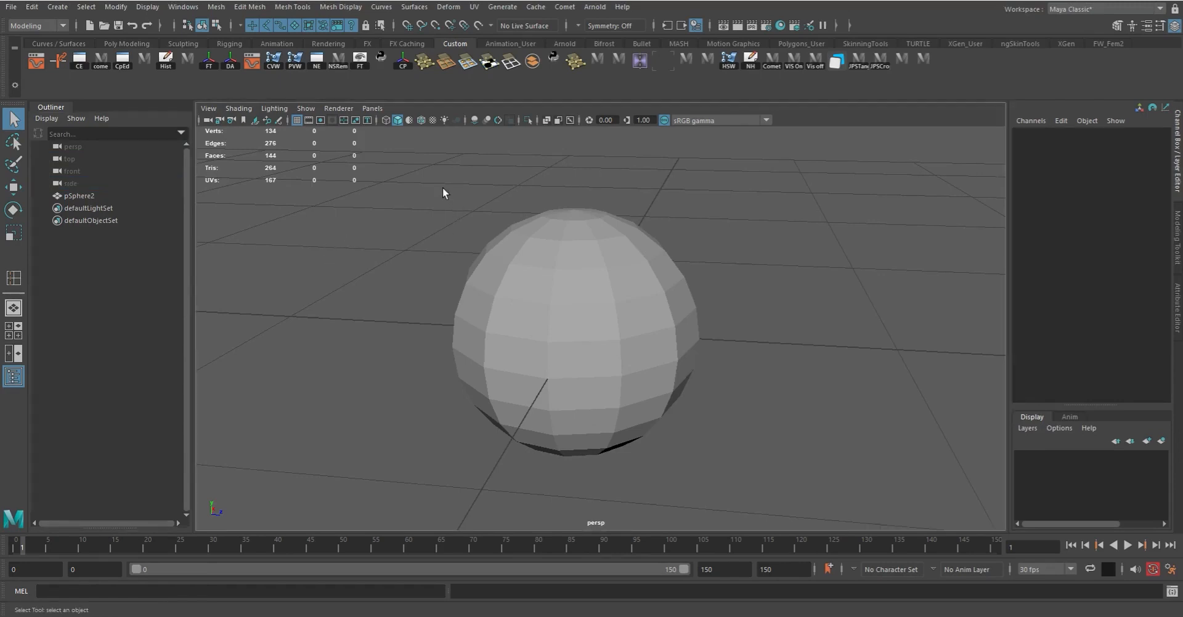
left_click(77, 158)
left_click(72, 172)
left_click(73, 183)
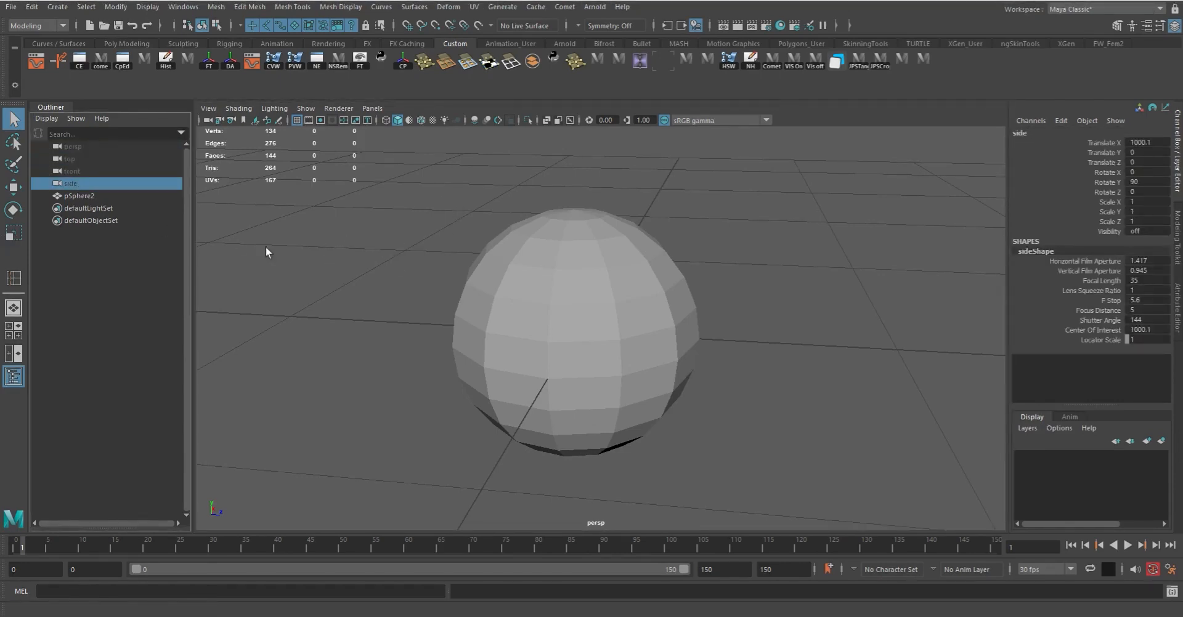
left_click(373, 286)
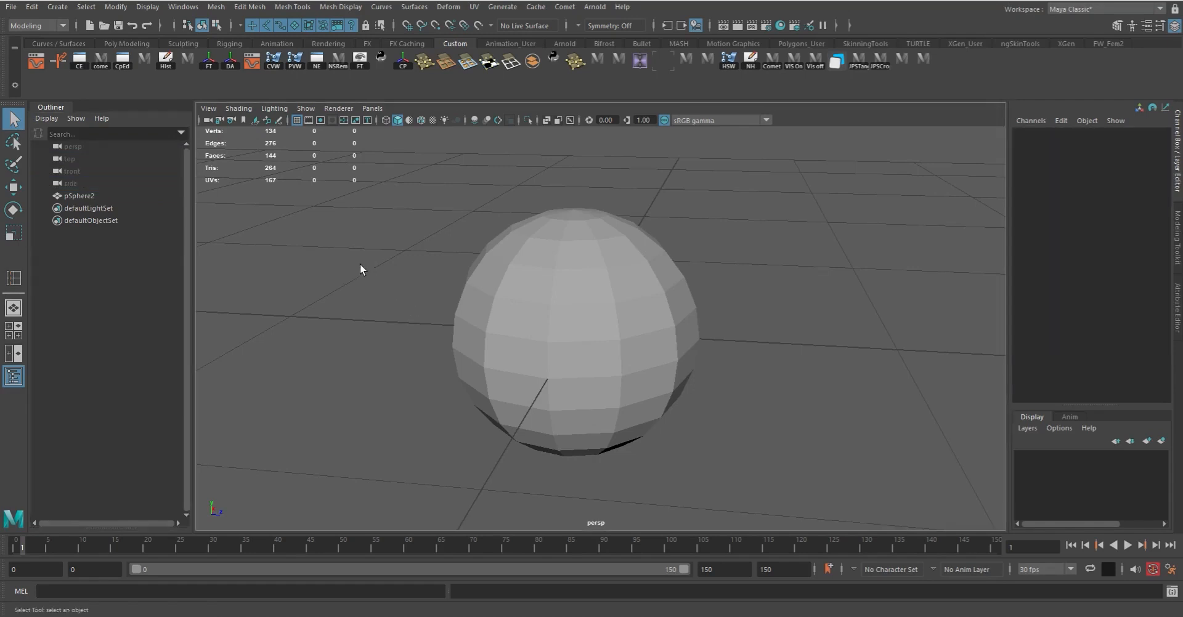
Switch the viewport to the Back View from the hotbox and select the resulting back camera
key("space")
left_click(393, 295)
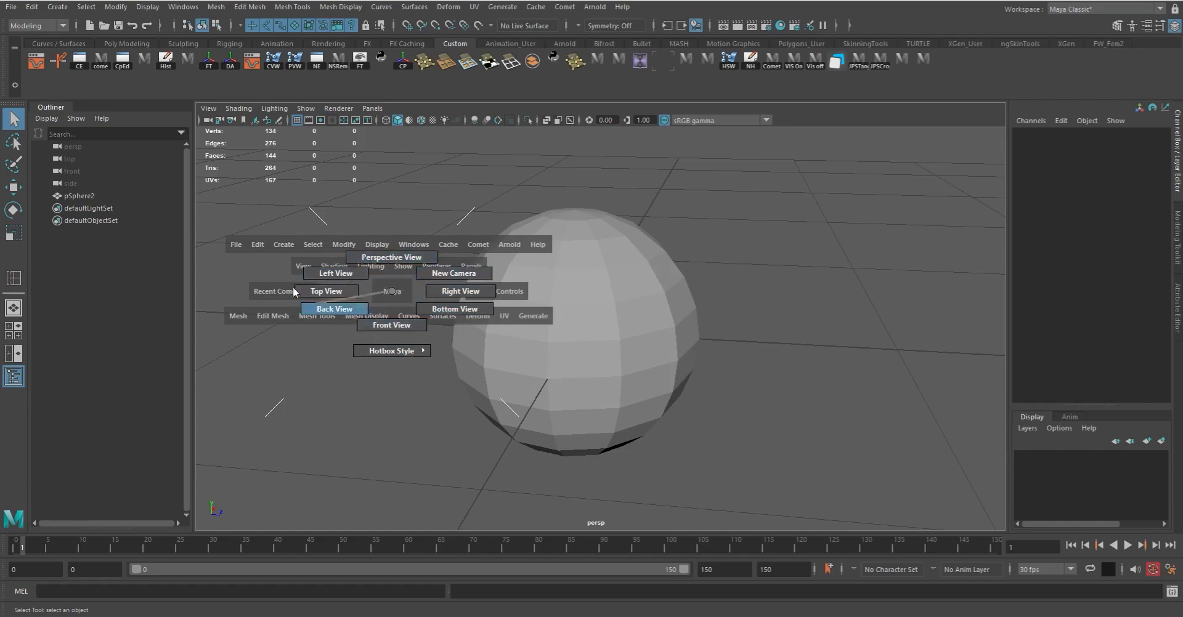
left_click_drag(341, 312, 342, 312)
left_click(70, 207)
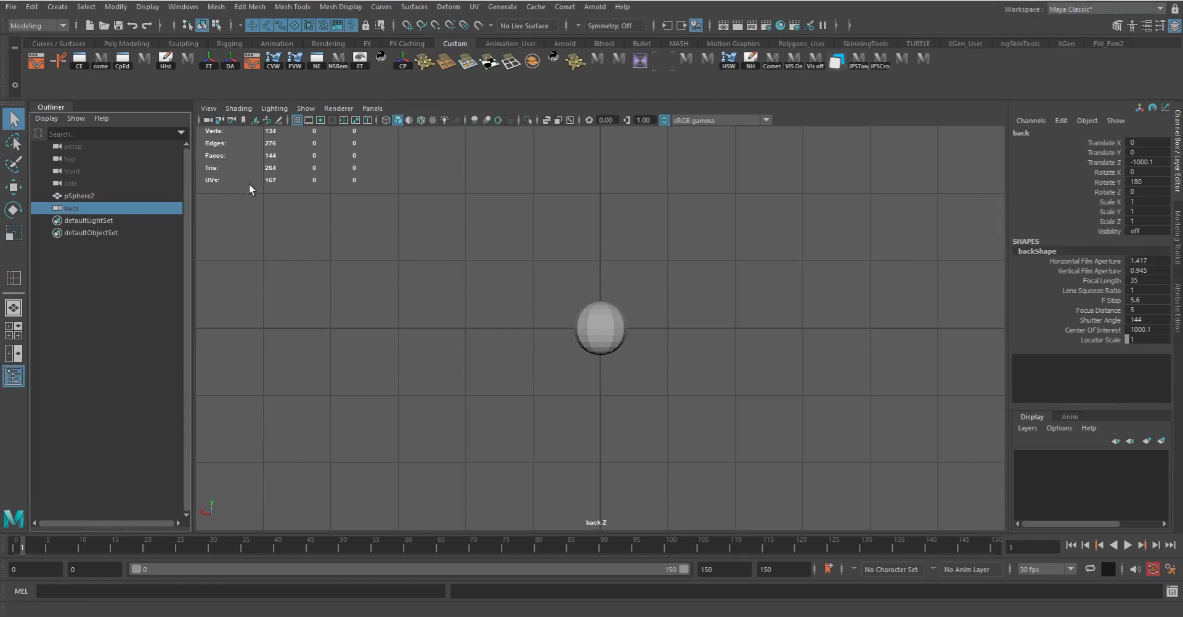
Return the viewport to the Perspective View and select the side and back cameras to compare their attributes
key("space")
left_click_drag(479, 305, 479, 261)
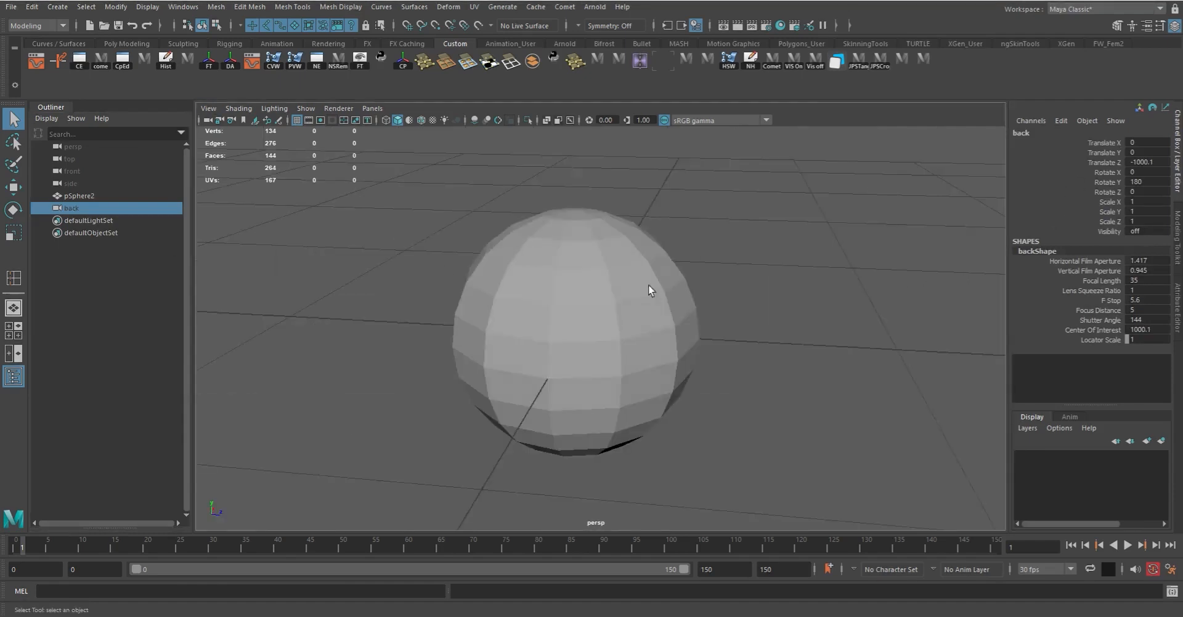
left_click_drag(662, 321, 629, 311, "alt")
left_click(70, 183)
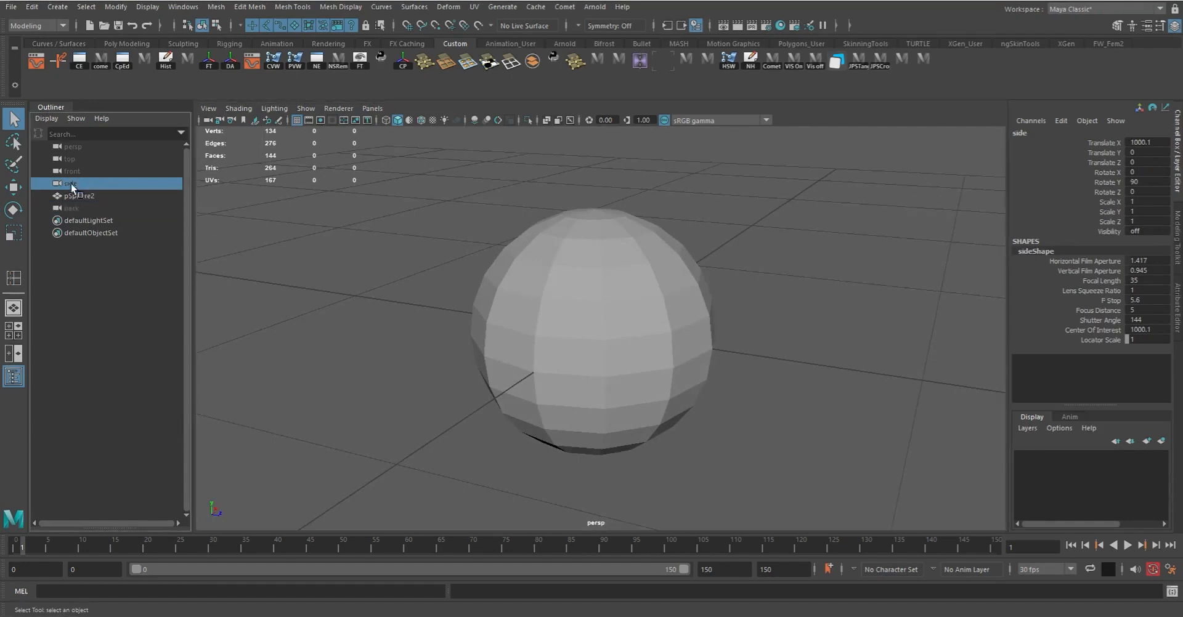
left_click(72, 208)
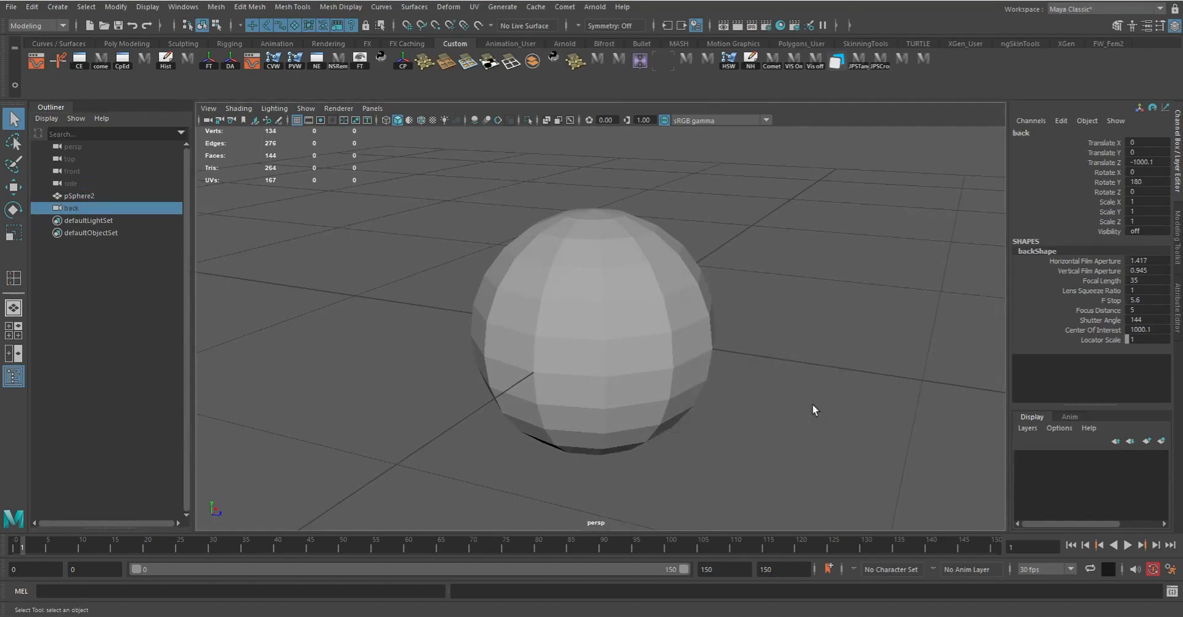
Show the scene in a two-pane layout with front and perspective views, and return to the single perspective view
key("space")
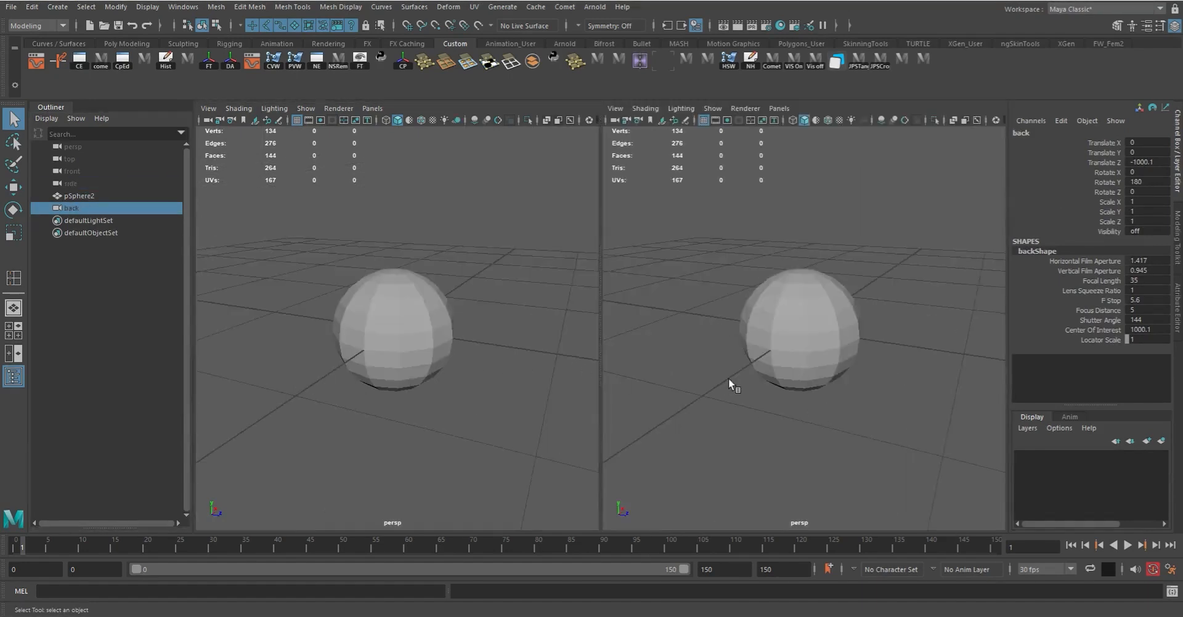
key("space")
key("space")
key("space")
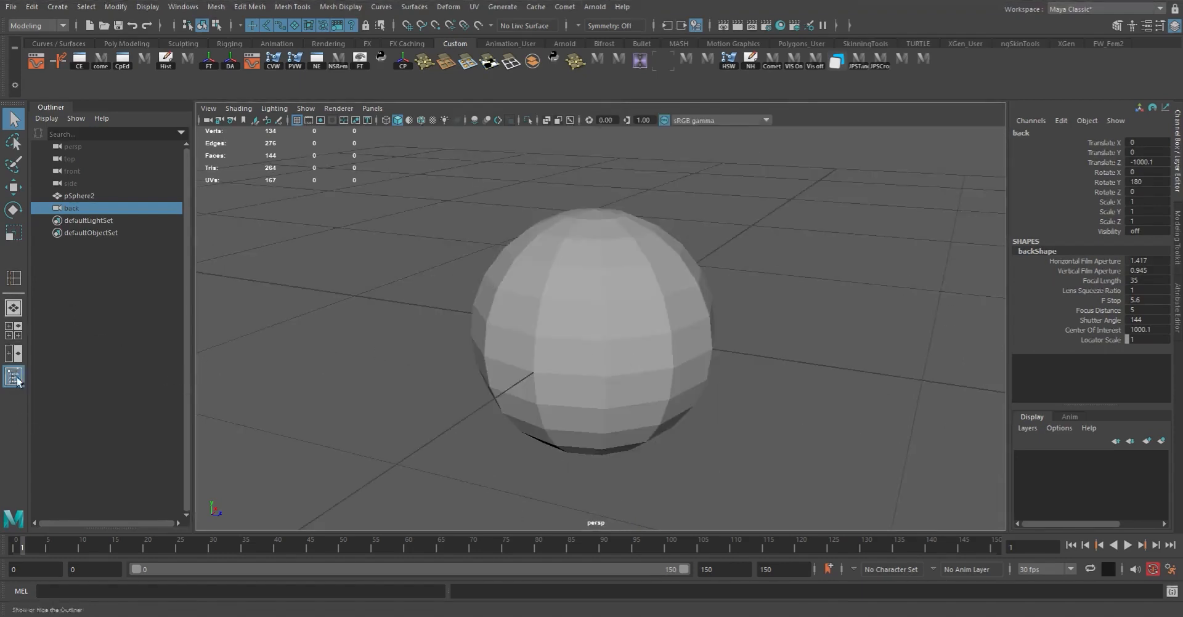
left_click(13, 354)
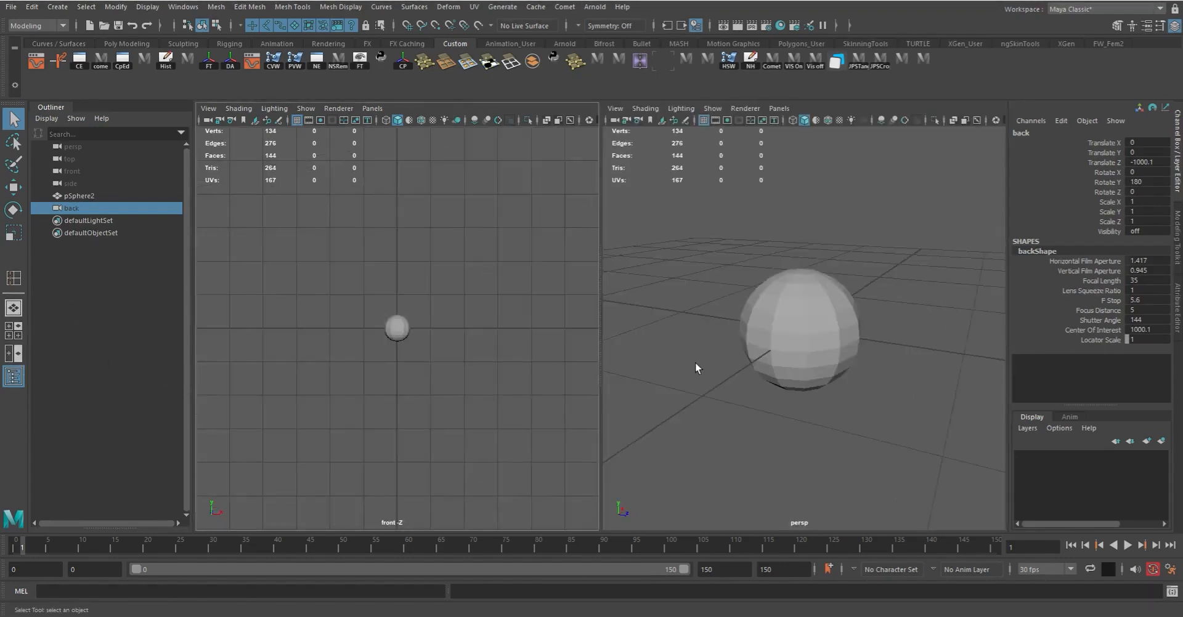
left_click(14, 308)
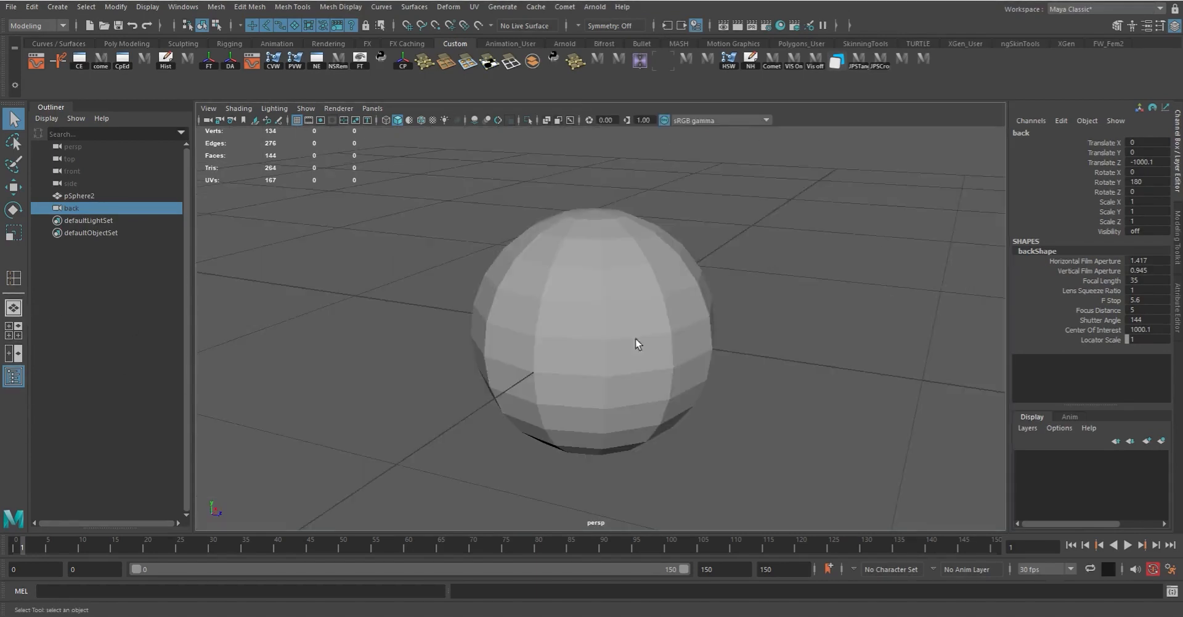
Switch to the four-view layout and toggle between a maximized perspective view and all four views
key("space")
left_click(14, 331)
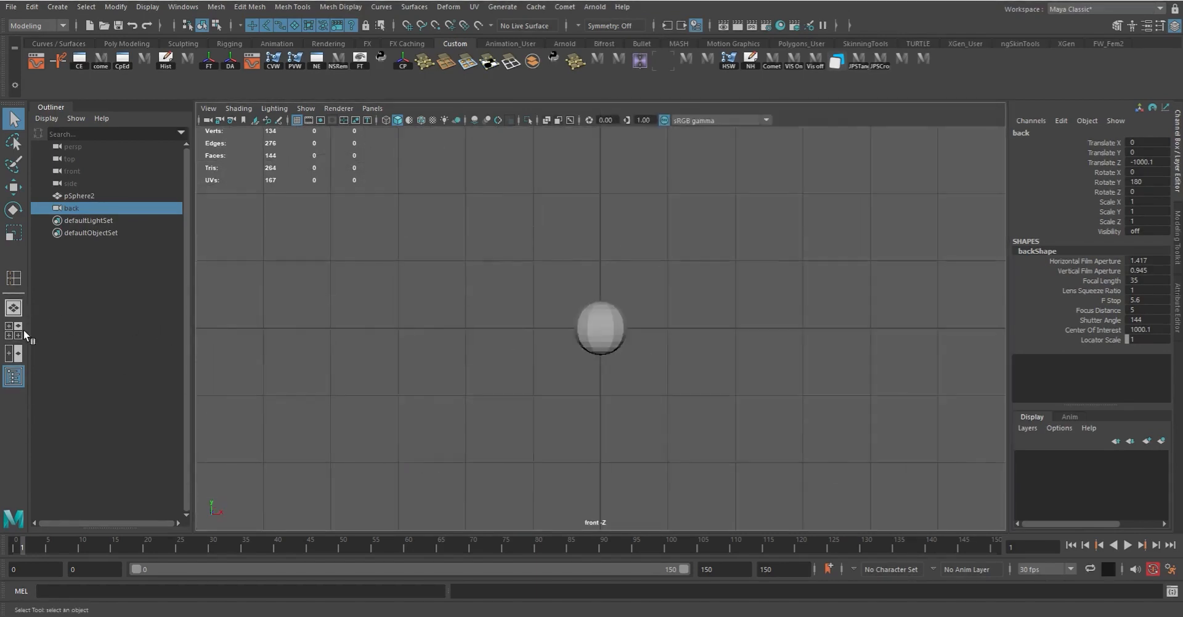
key("space")
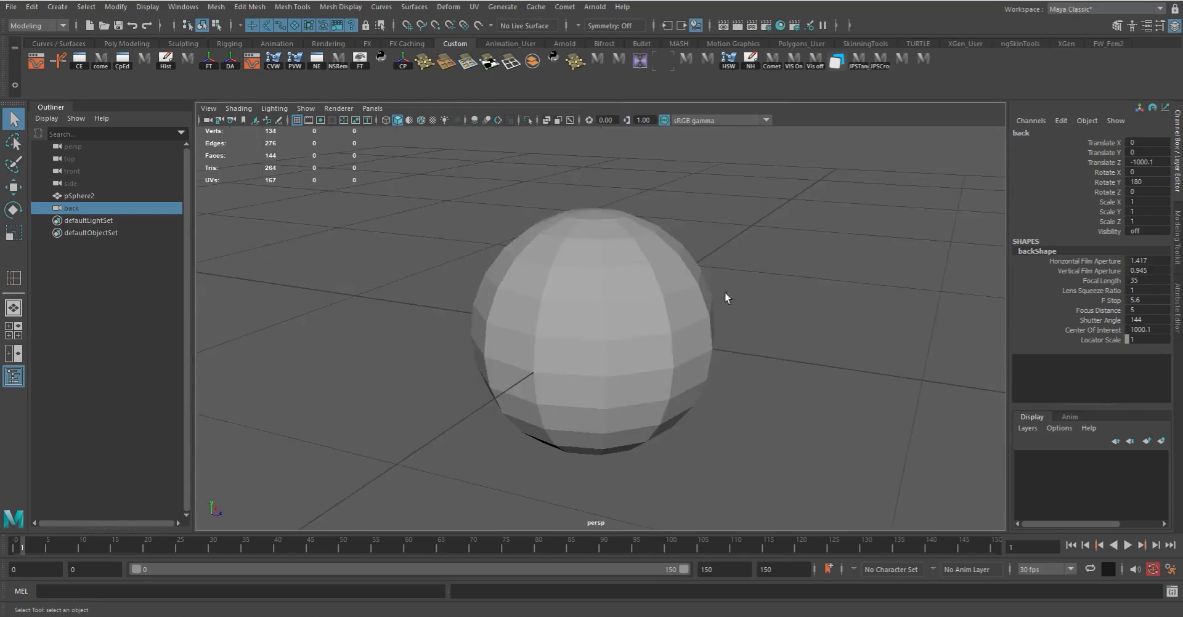
key("space")
key("space")
key("space")
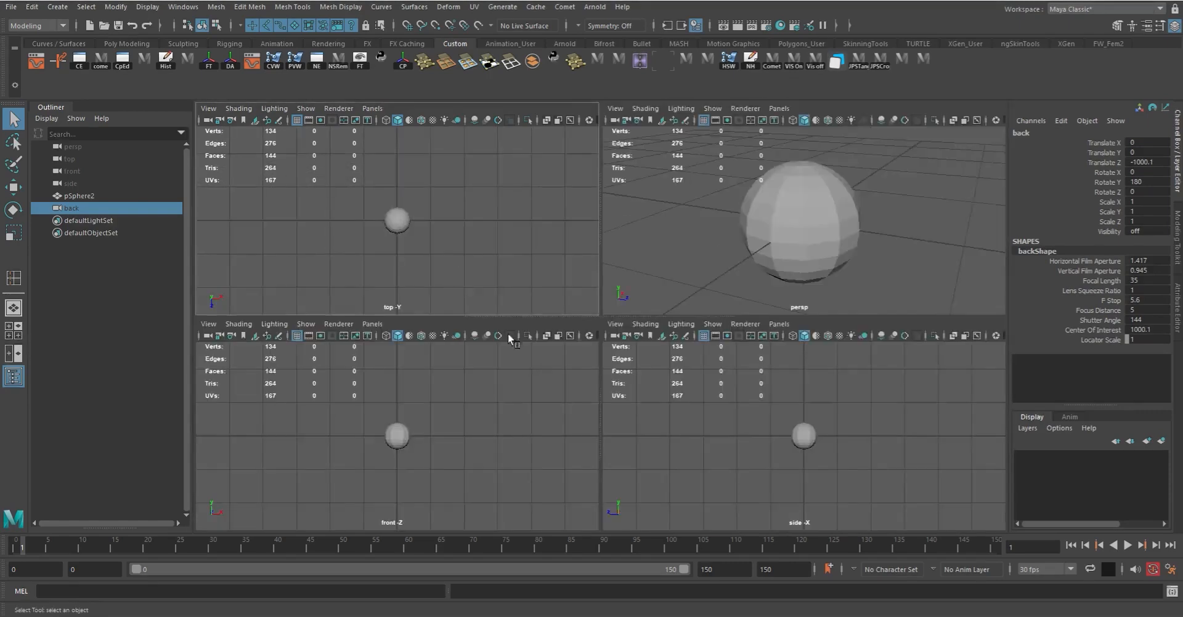
key("space")
key("space")
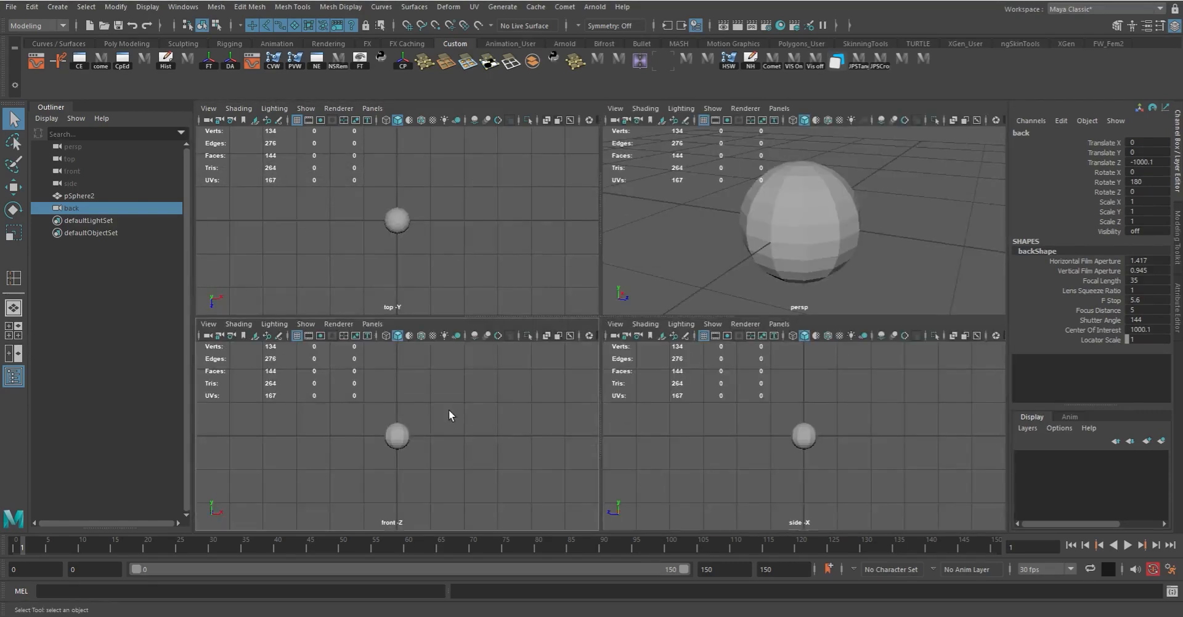
Maximize and restore individual views of the four-view layout, including the front view, and finish with the perspective view maximized
key("space")
key("space")
key("space")
key("space")
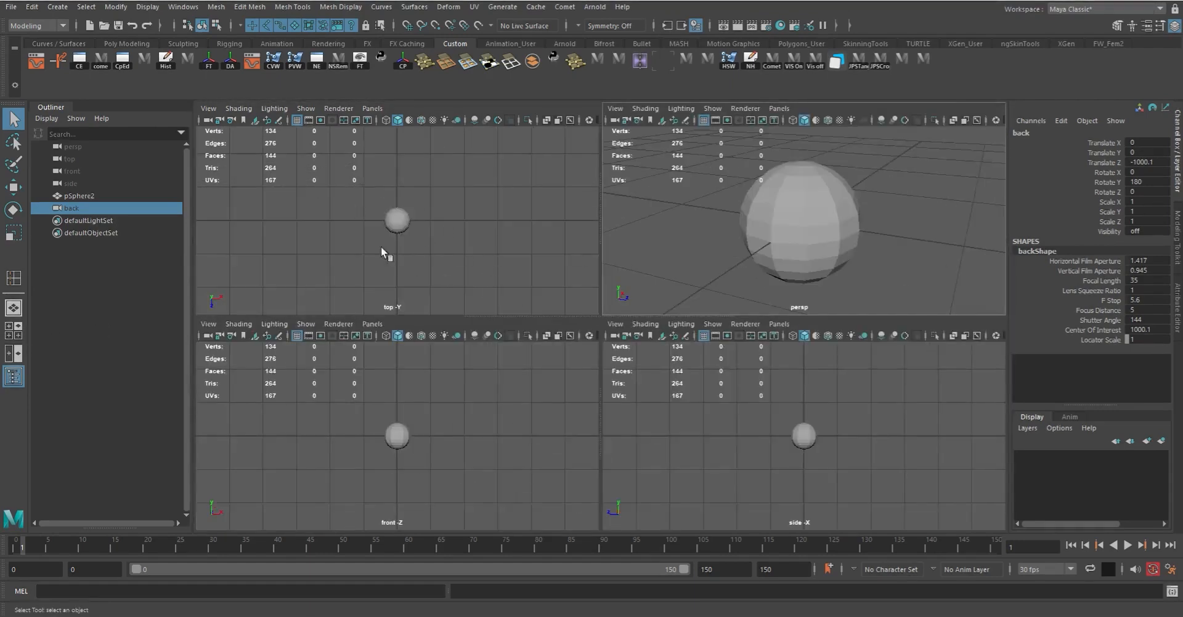
key("space")
key("space")
key("space")
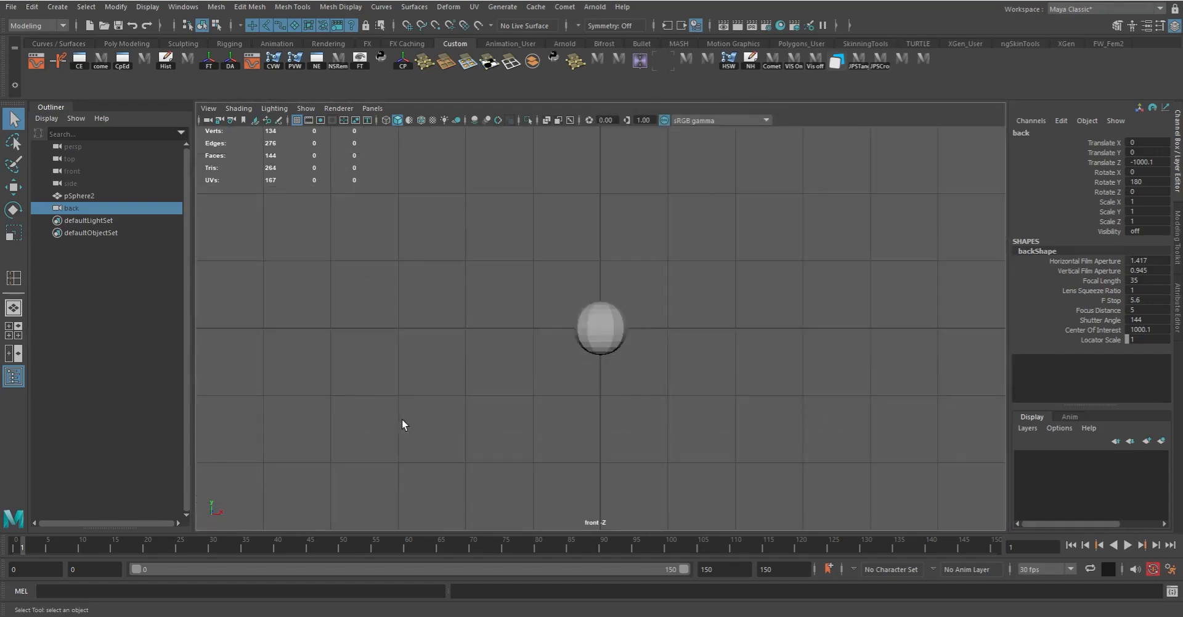
key("space")
key("space")
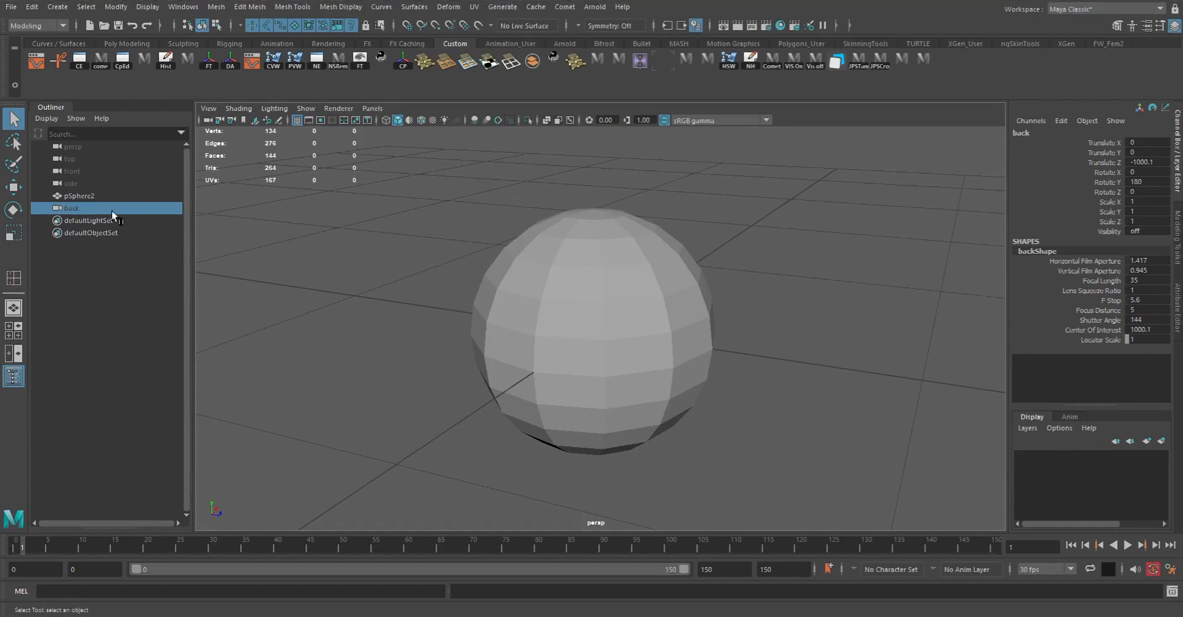
Lock the perspective camera and try to orbit, pan and zoom the view around the sphere
left_click(208, 109)
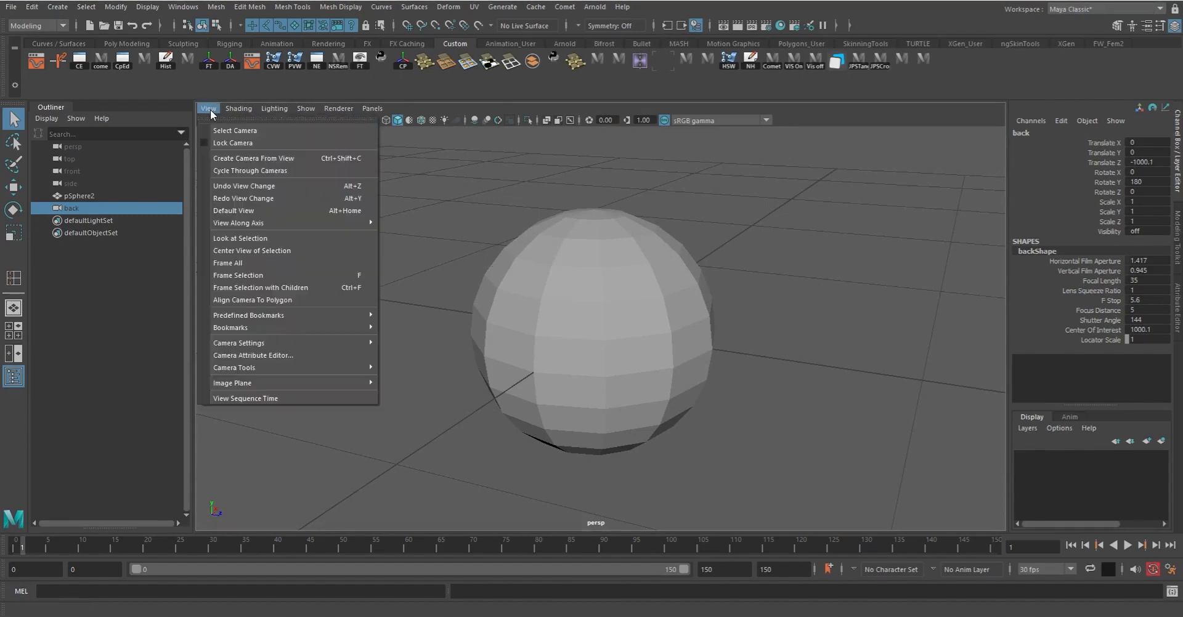
left_click(228, 146)
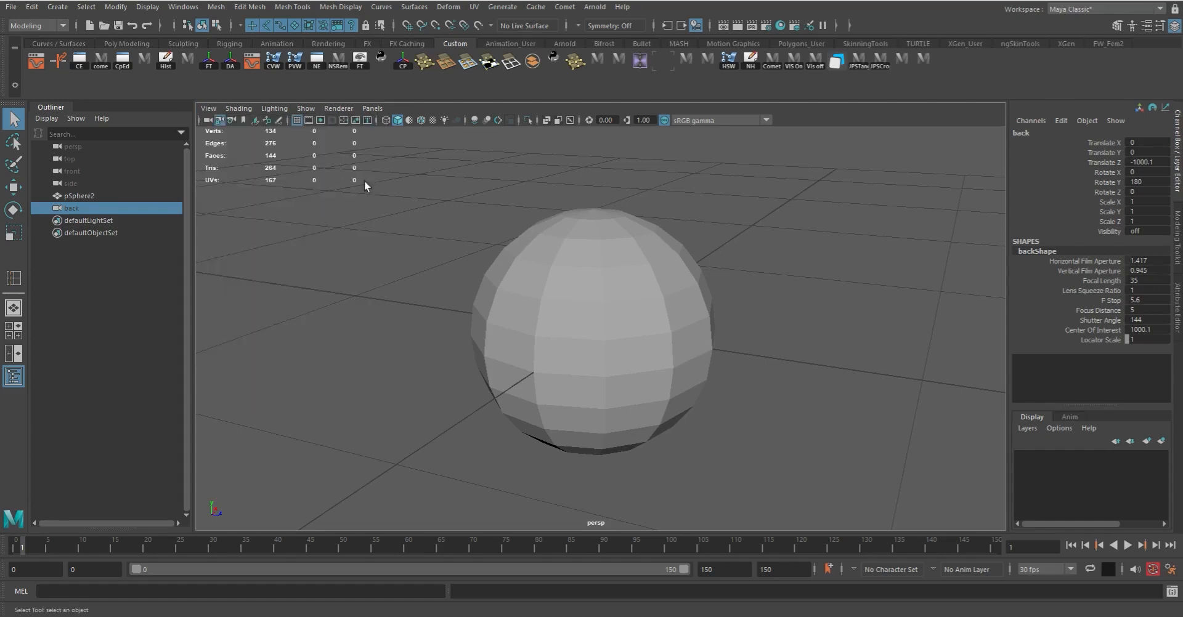
left_click_drag(571, 273, 437, 286, "alt")
middle_click_drag(437, 286, 626, 308, "alt")
right_click_drag(626, 308, 637, 218, "alt")
left_click_drag(628, 275, 594, 300, "alt")
left_click(208, 109)
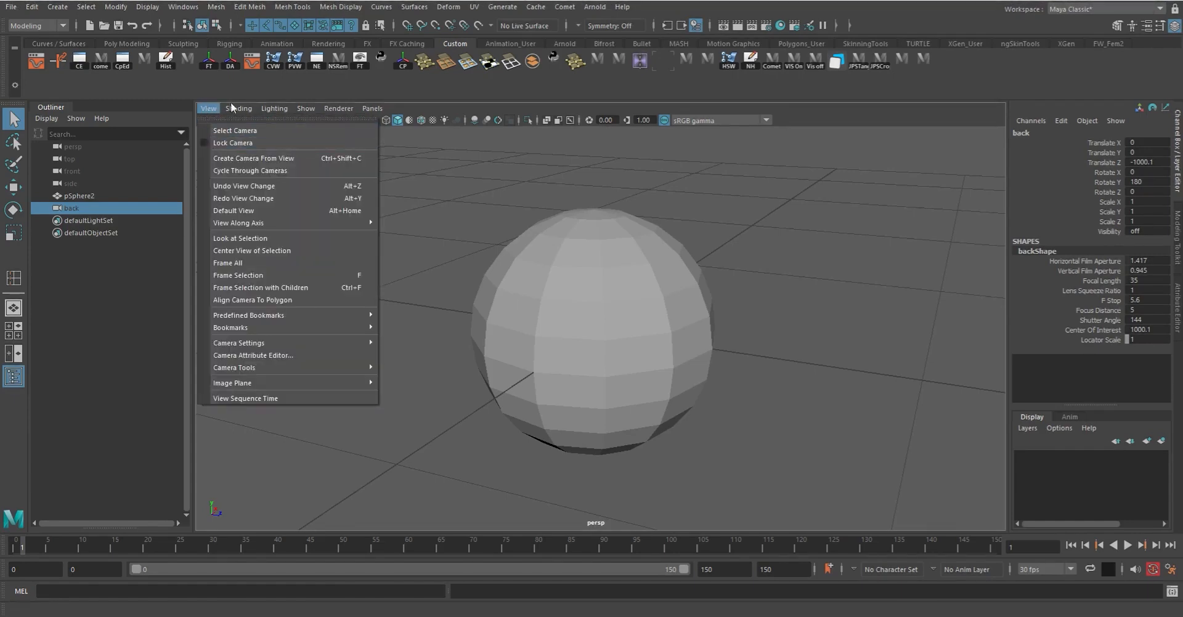
mouse_move(306, 109)
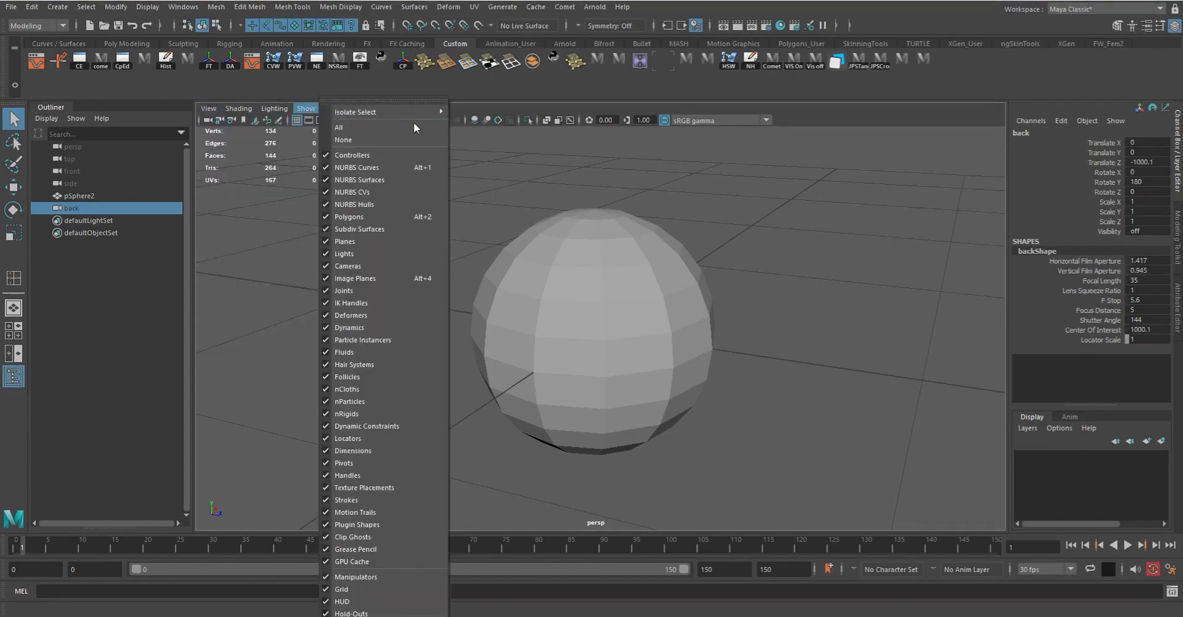
left_click(326, 92)
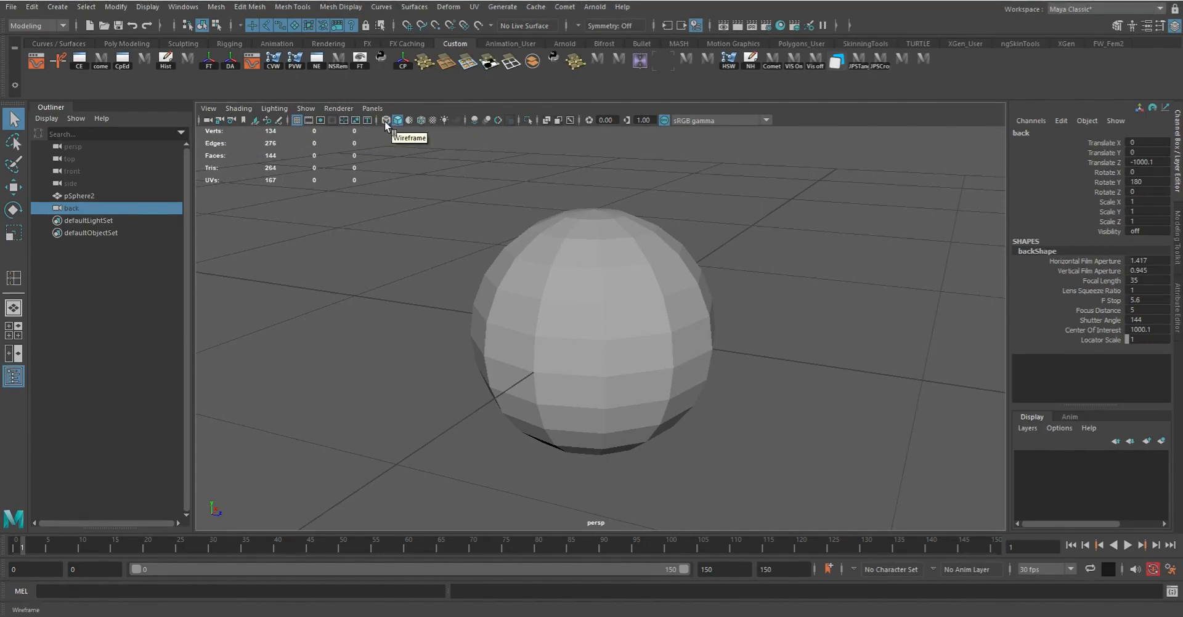
Turn on Wireframe on Shaded for the sphere, toggle it repeatedly, and leave it off
left_click(242, 108)
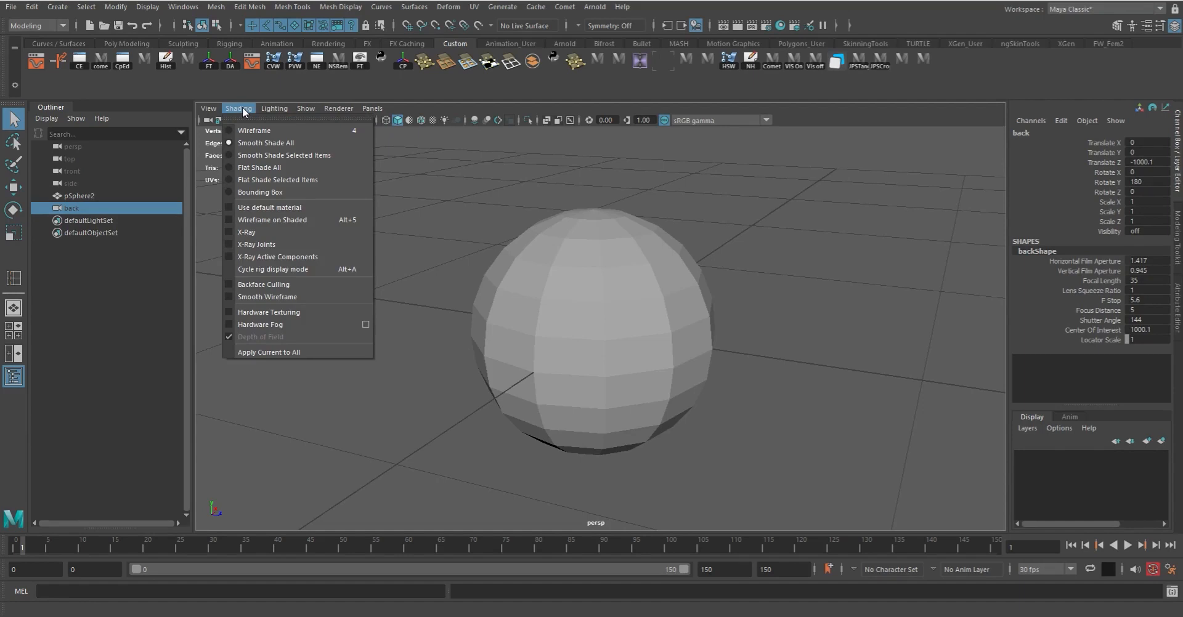
left_click(281, 220)
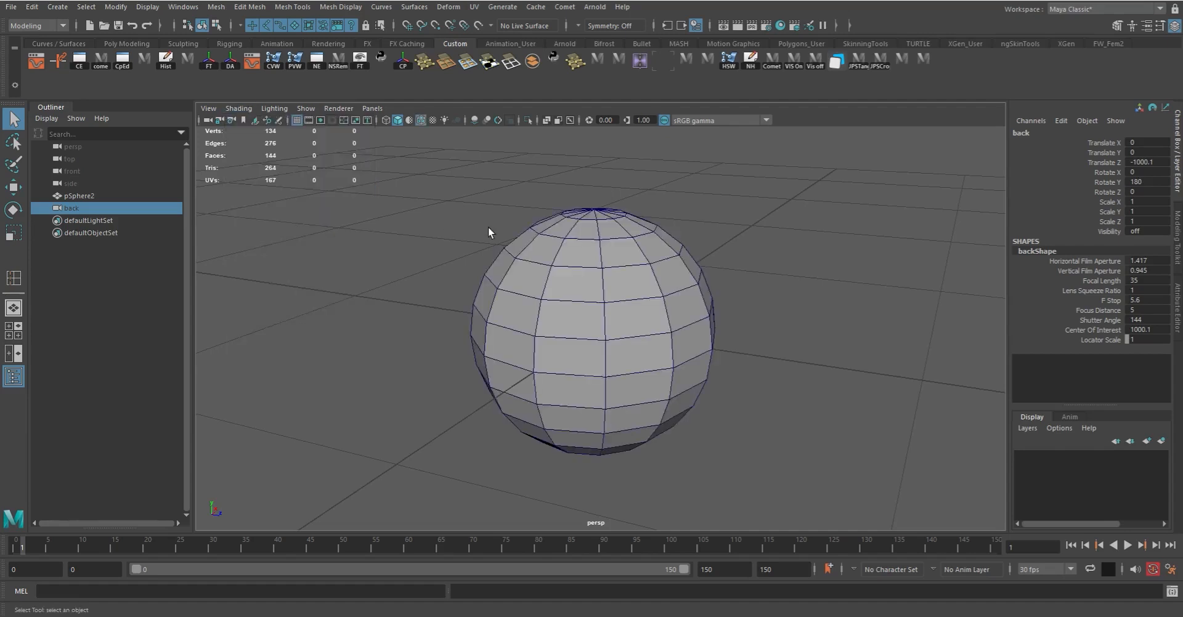
key("alt+5")
key("alt+5")
key("alt+5")
key("alt+5")
left_click(420, 120)
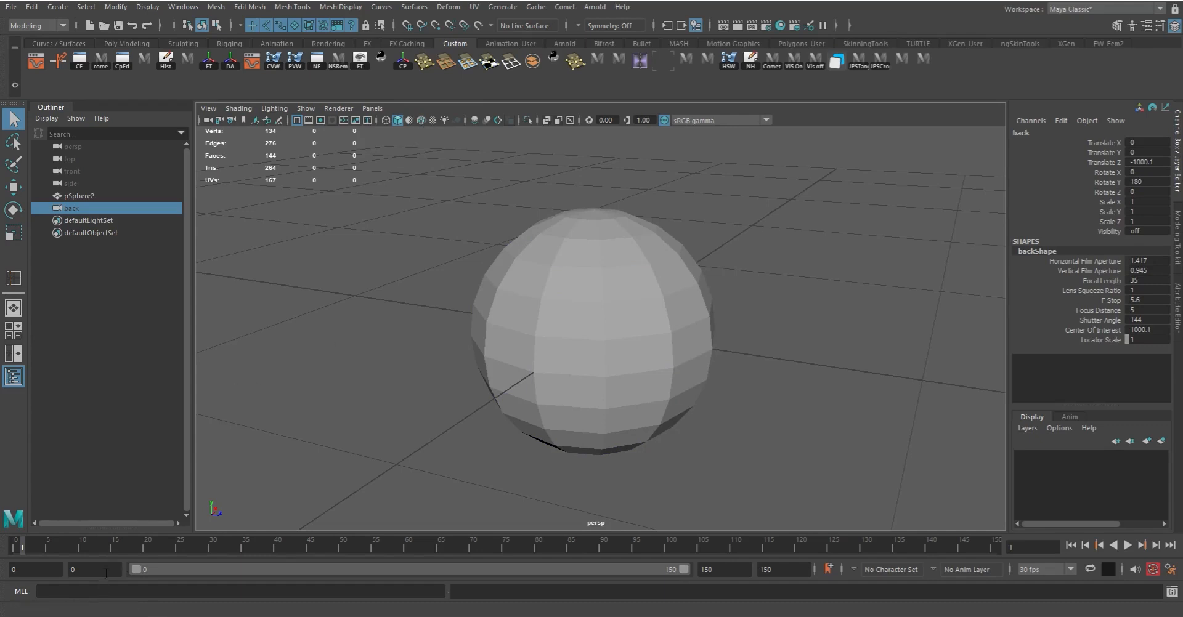
Turn on lighting from all scene lights in the perspective viewport
left_click(445, 120)
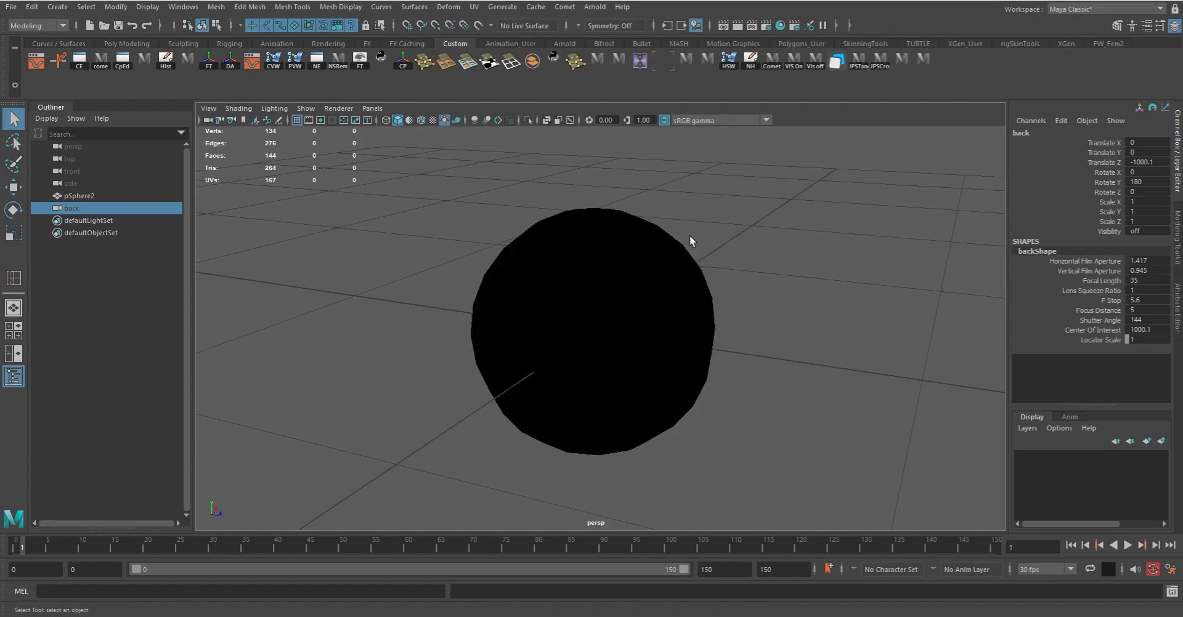
Cycle the viewport through all-lights, wireframe, shaded and textured display, finishing in default shaded display with the sphere selected
key("7")
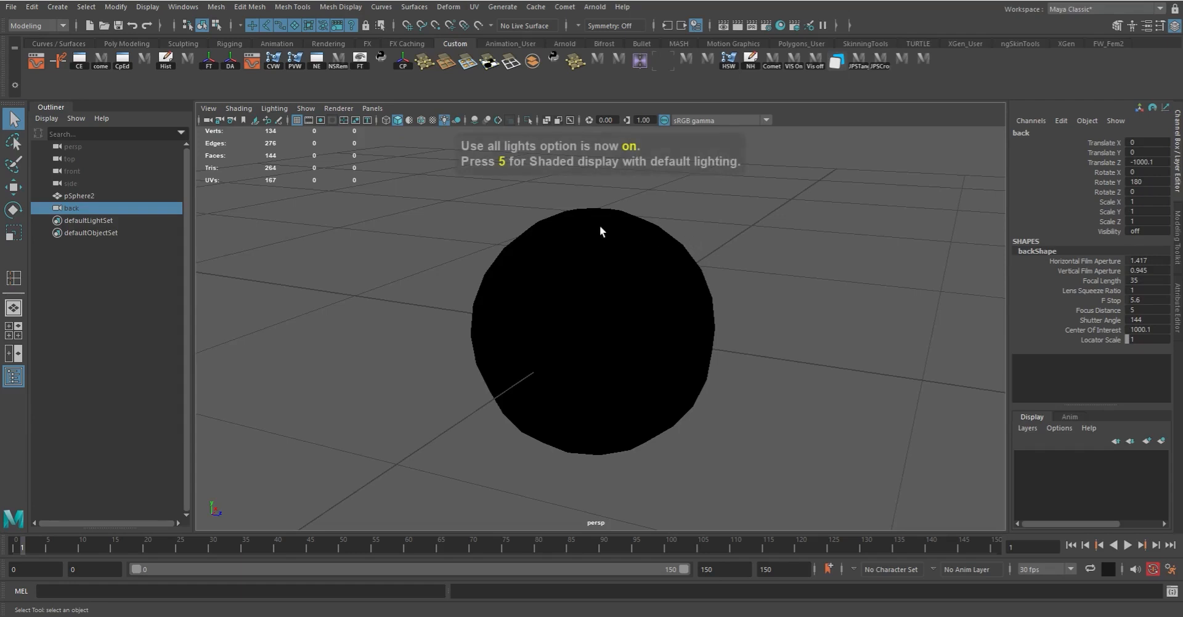
key("4")
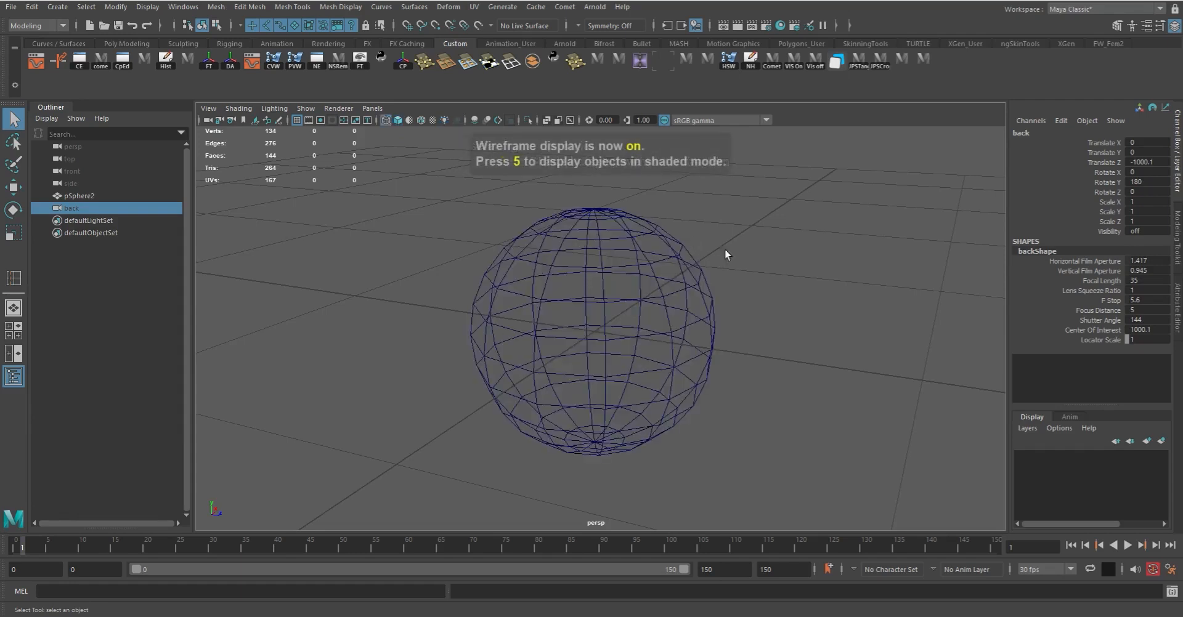
key("5")
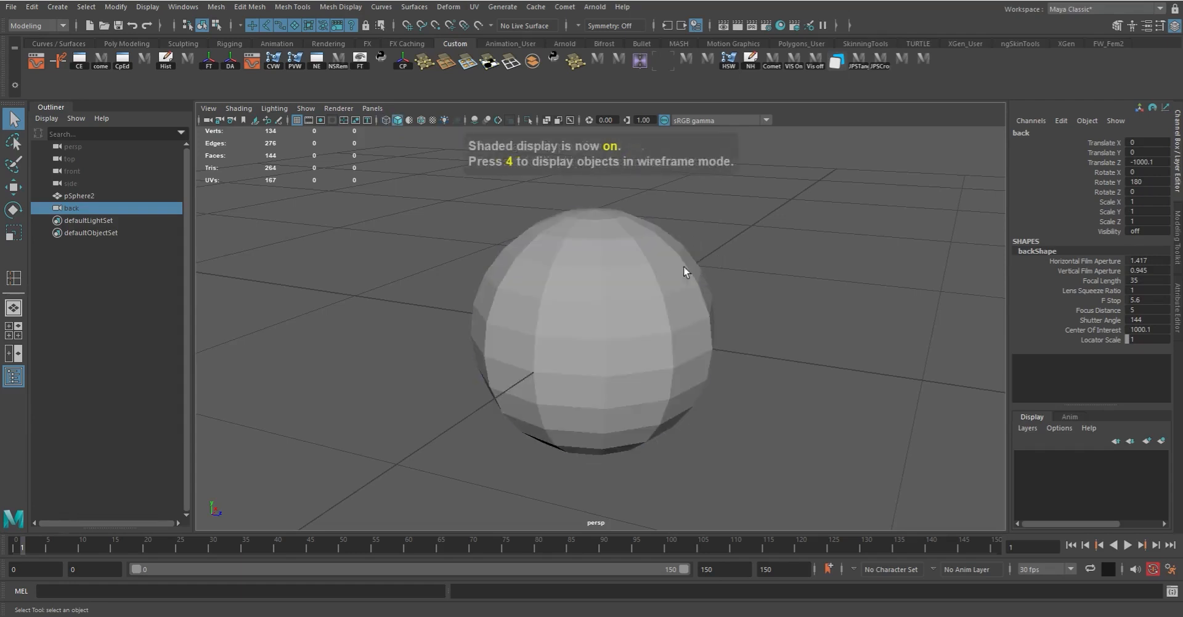
left_click_drag(529, 191, 734, 319)
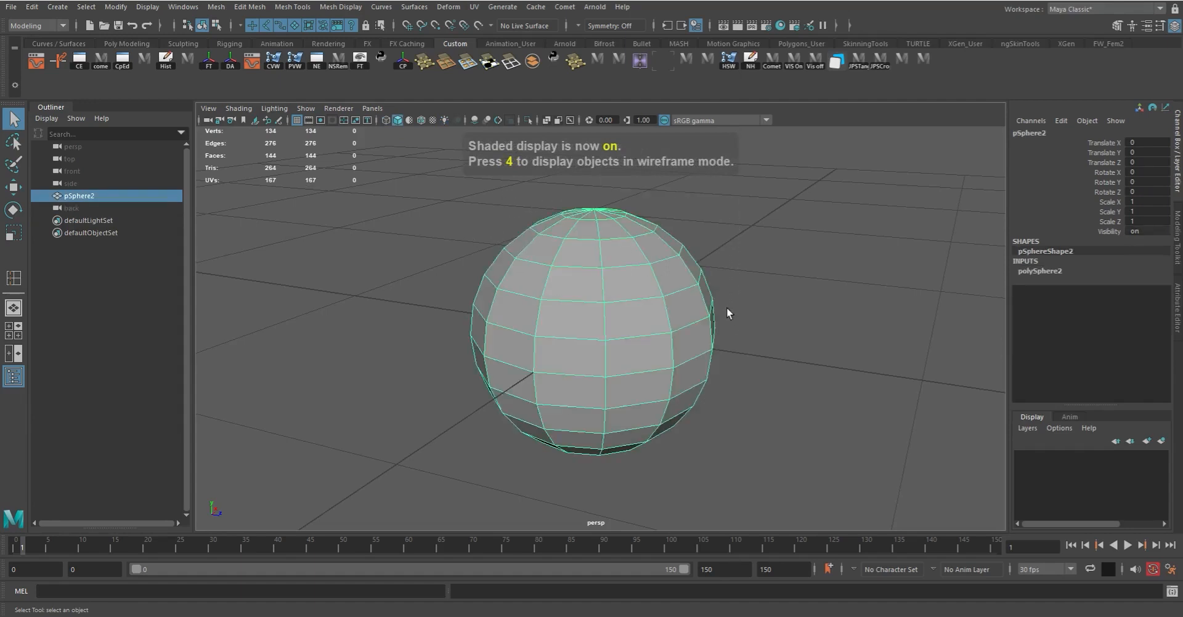
key("6")
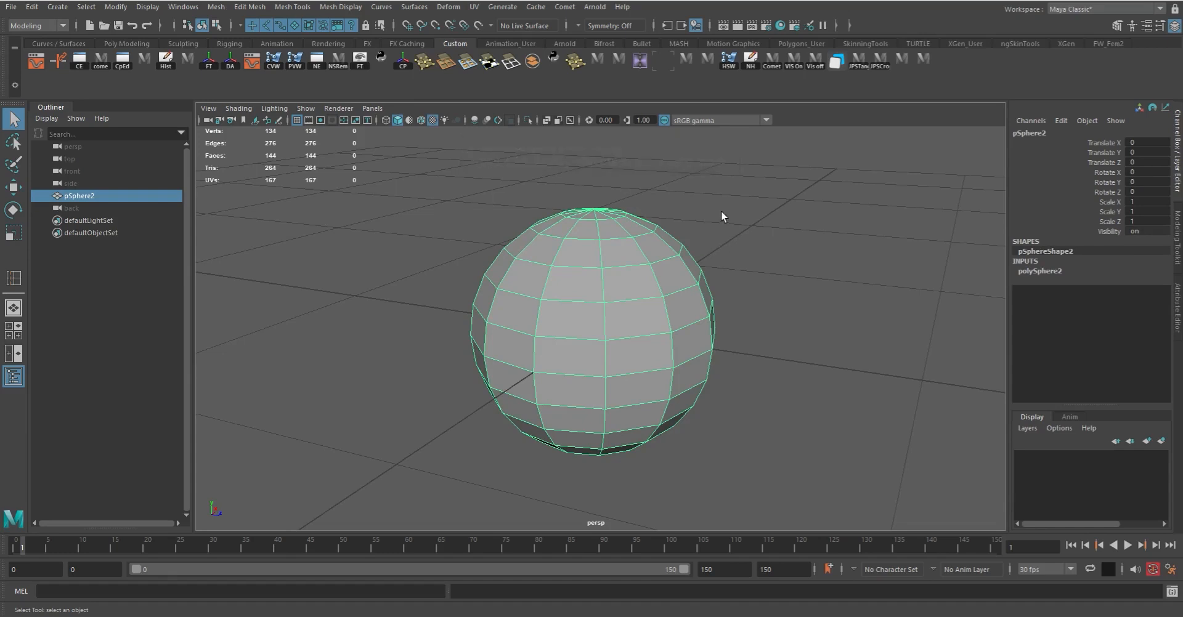
key("7")
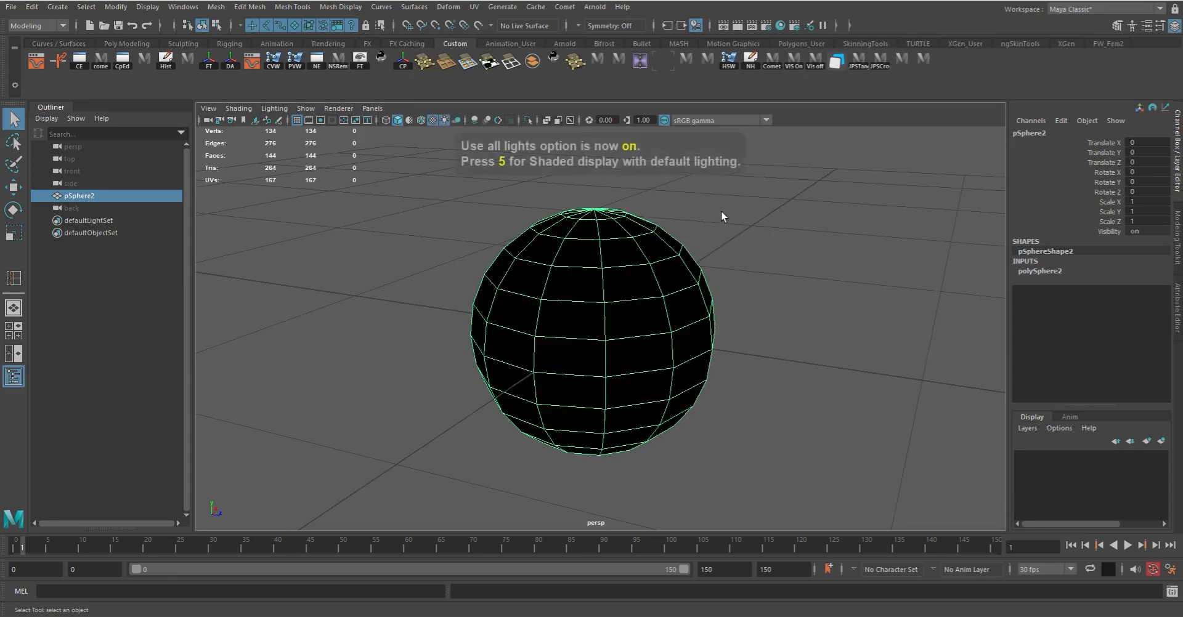
left_click(752, 245)
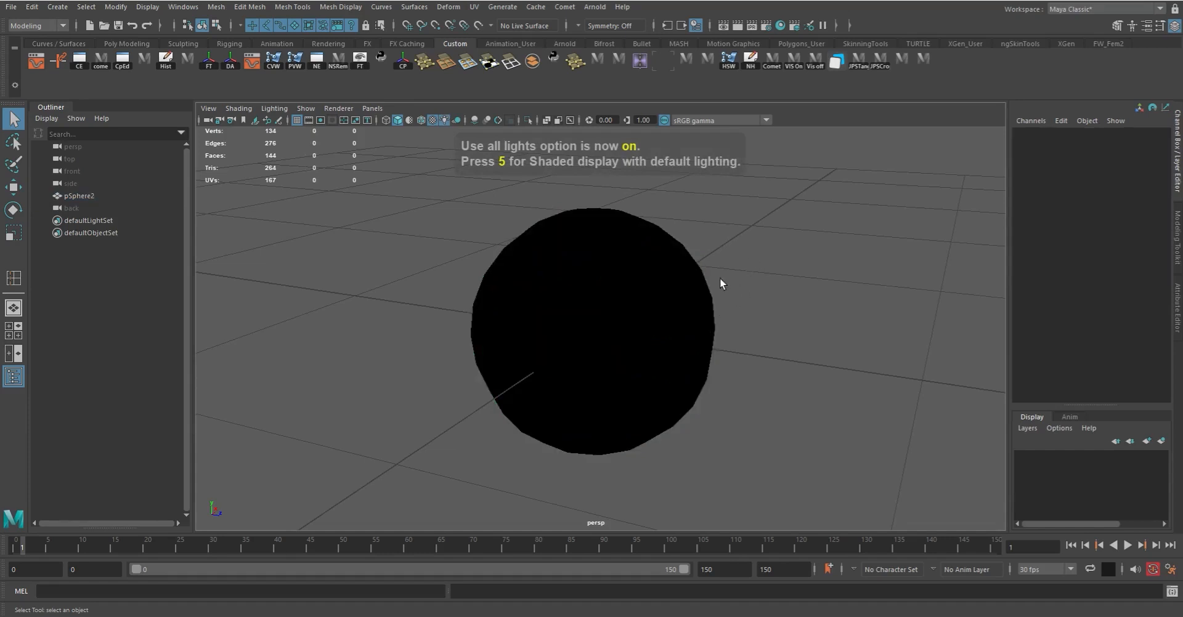
key("5")
left_click_drag(752, 250, 524, 362)
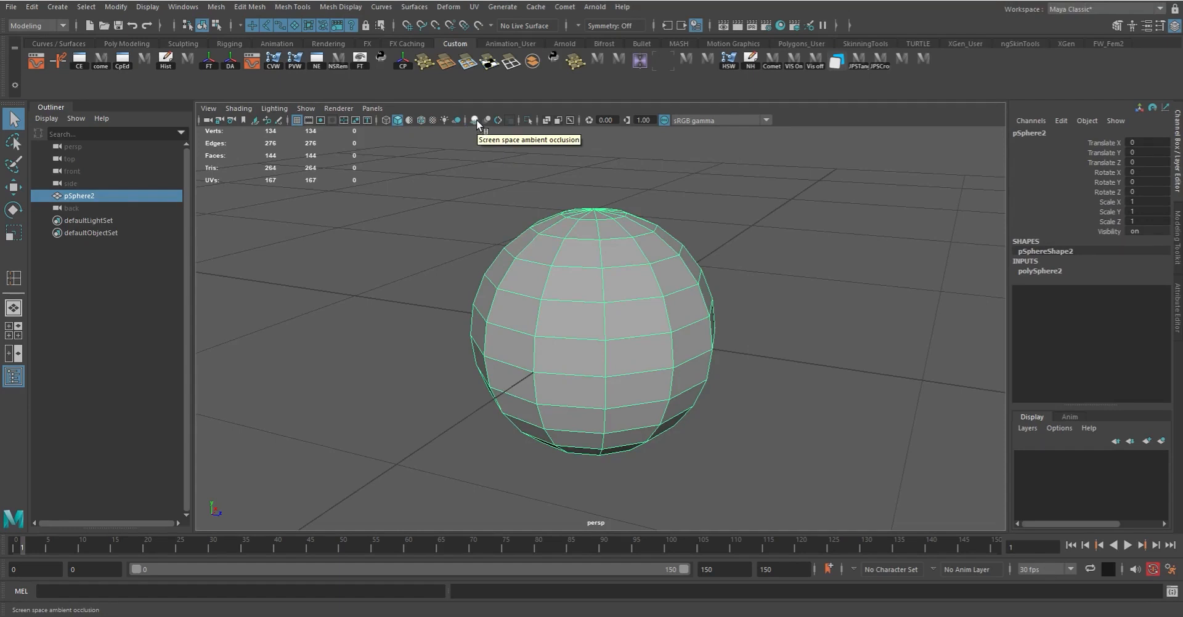
Examine the Screen-space Ambient Occlusion options in the Viewport 2.0 renderer settings, and close the settings without changing them
left_click(339, 108)
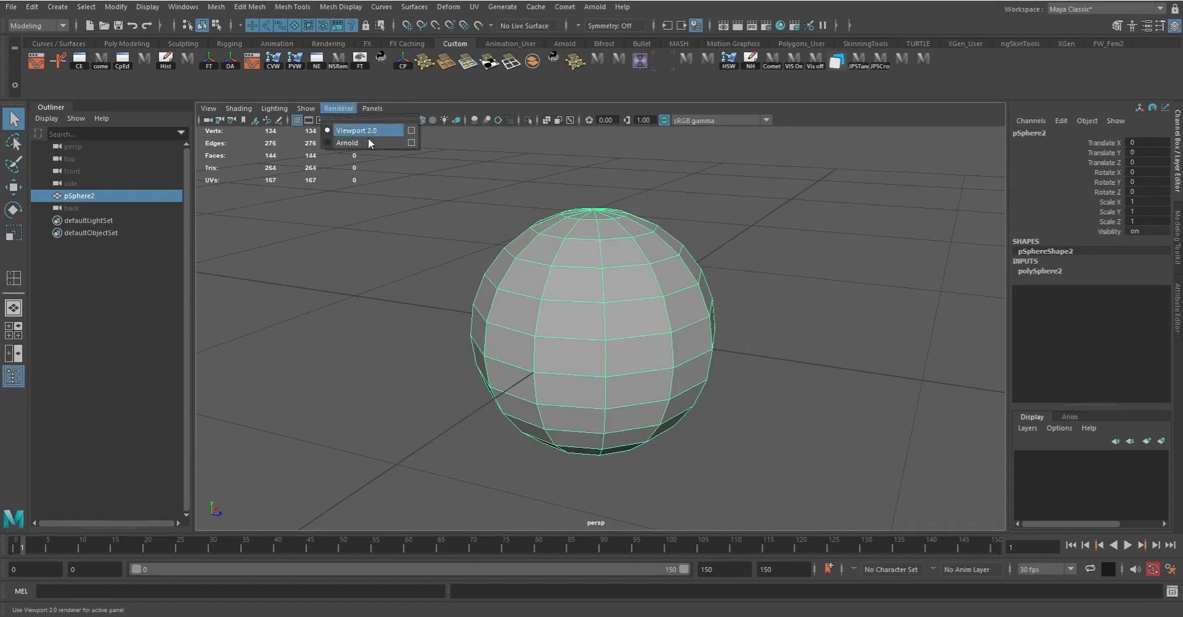
left_click(412, 133)
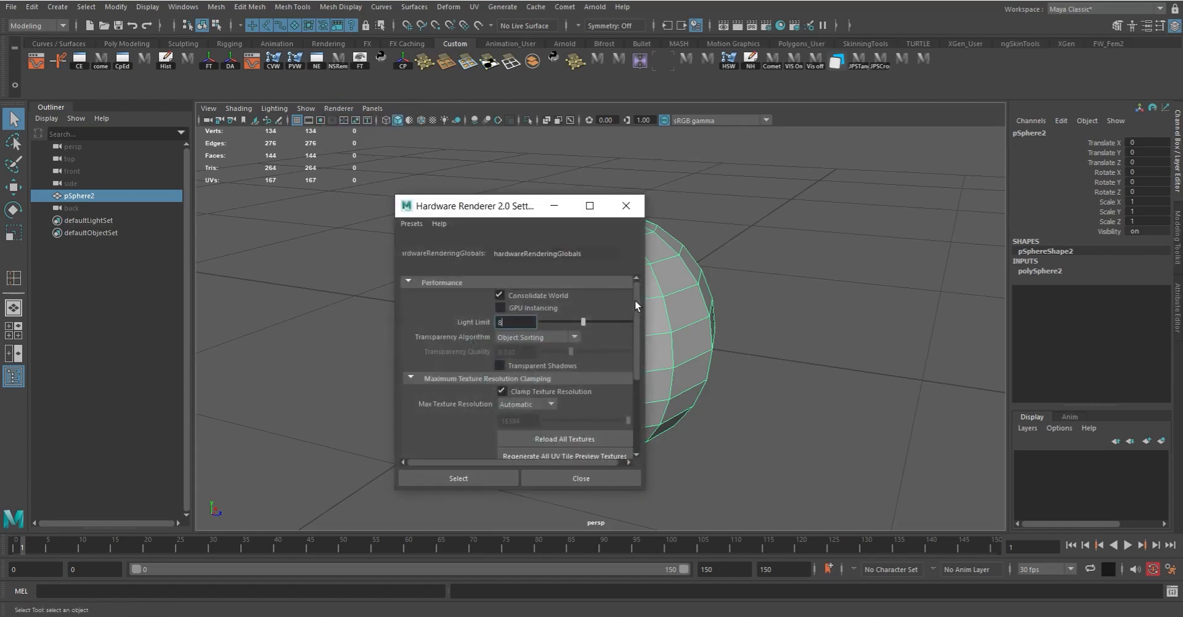
left_click_drag(635, 300, 641, 387)
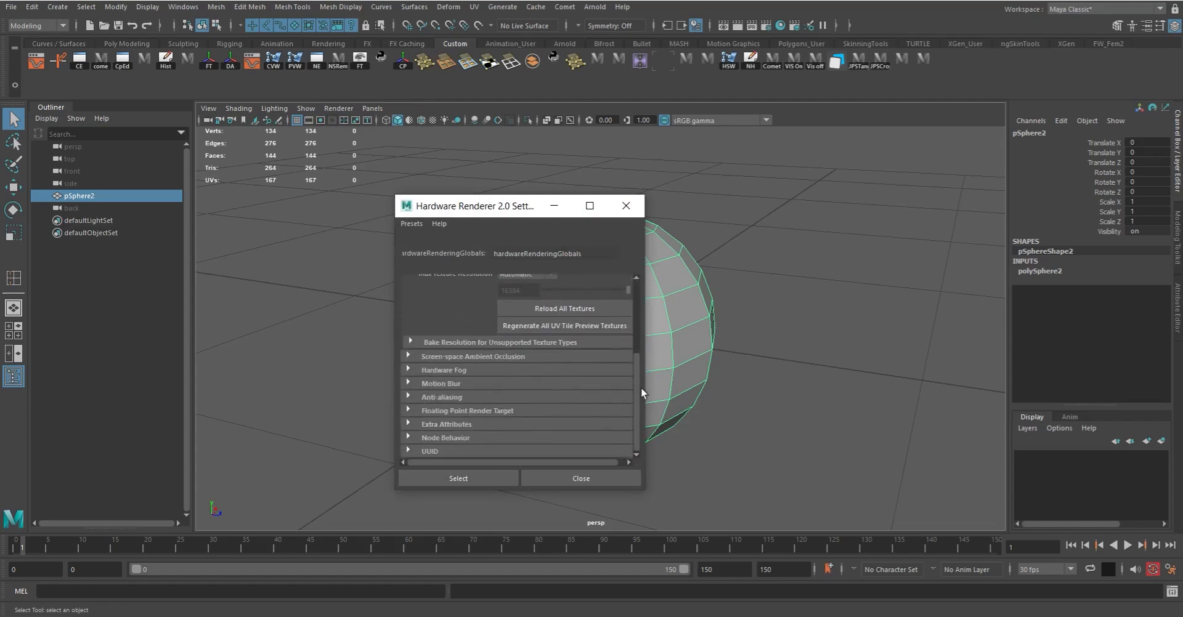
left_click(406, 357)
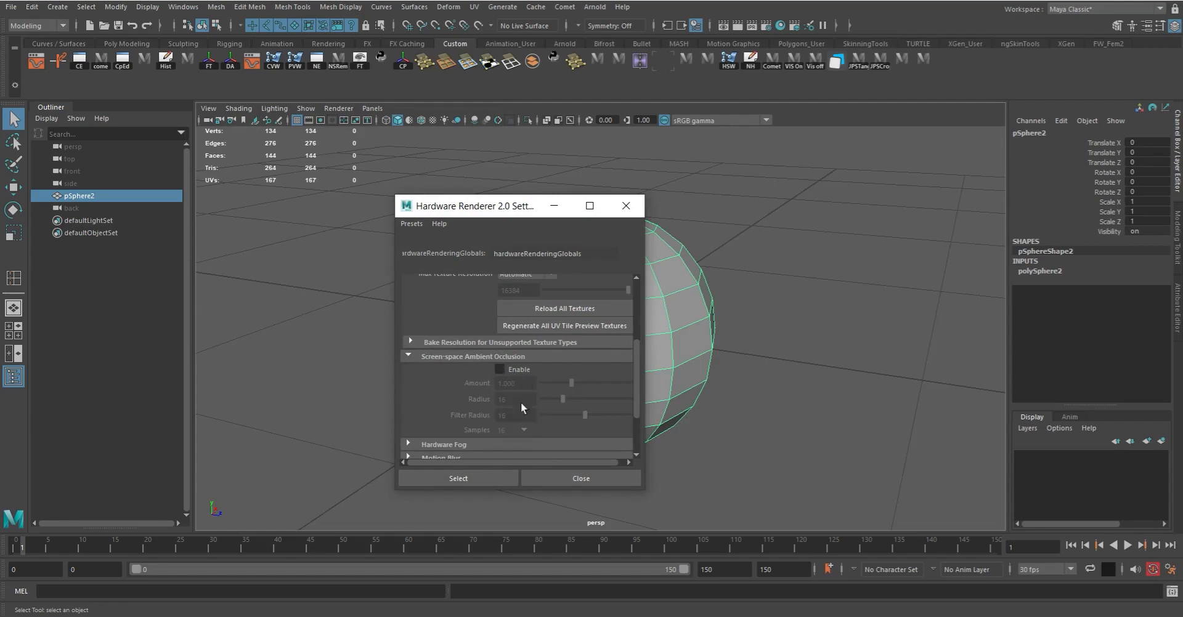
left_click(590, 481)
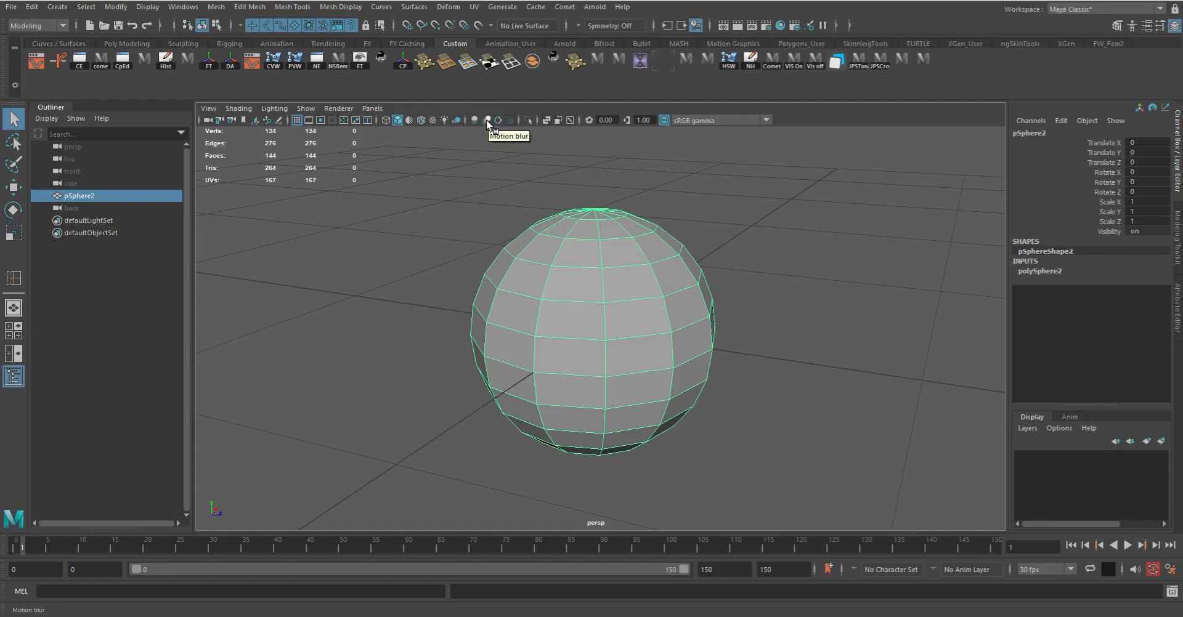
left_click(335, 107)
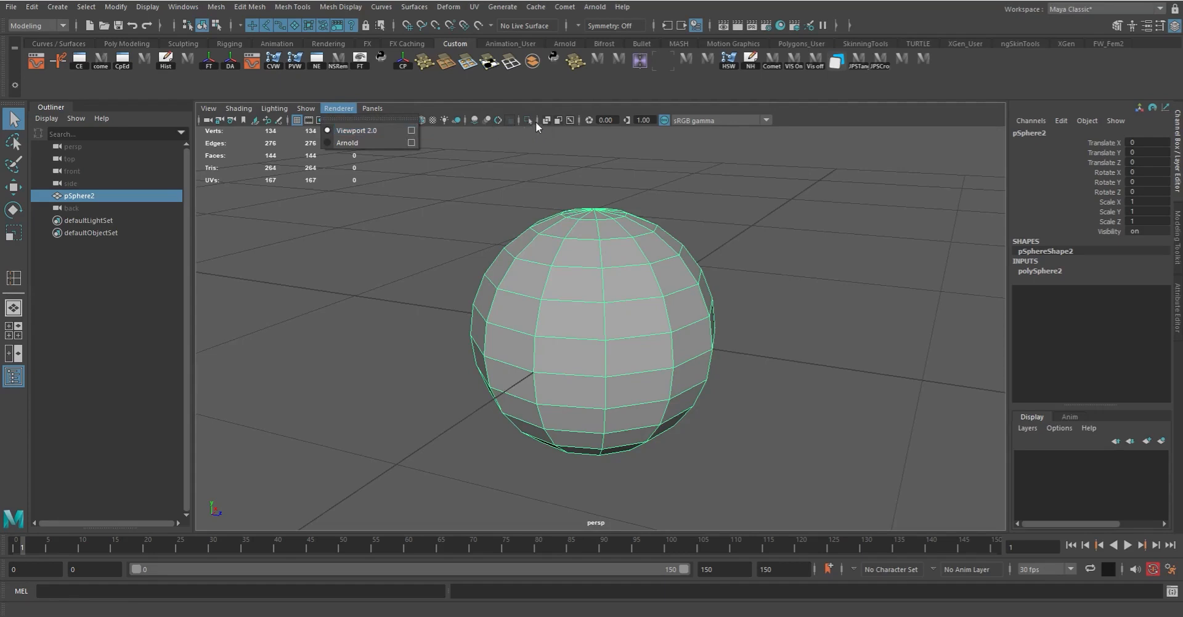
left_click(509, 99)
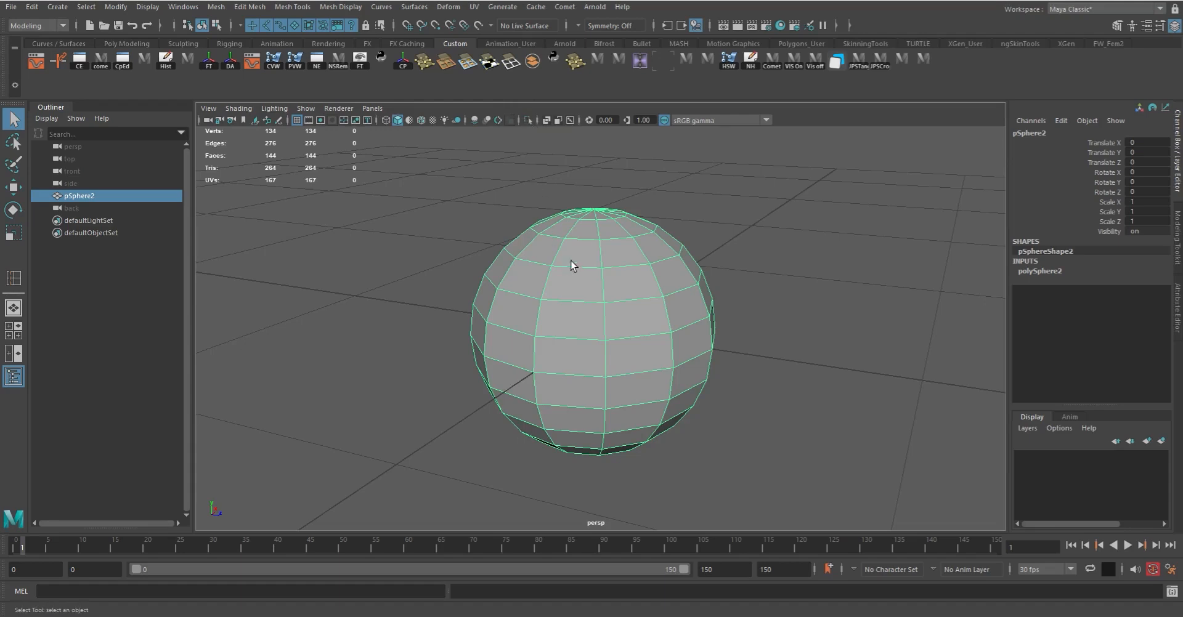
Isolate the selected sphere in the perspective view, clear the selection and reselect the sphere
left_click(528, 121)
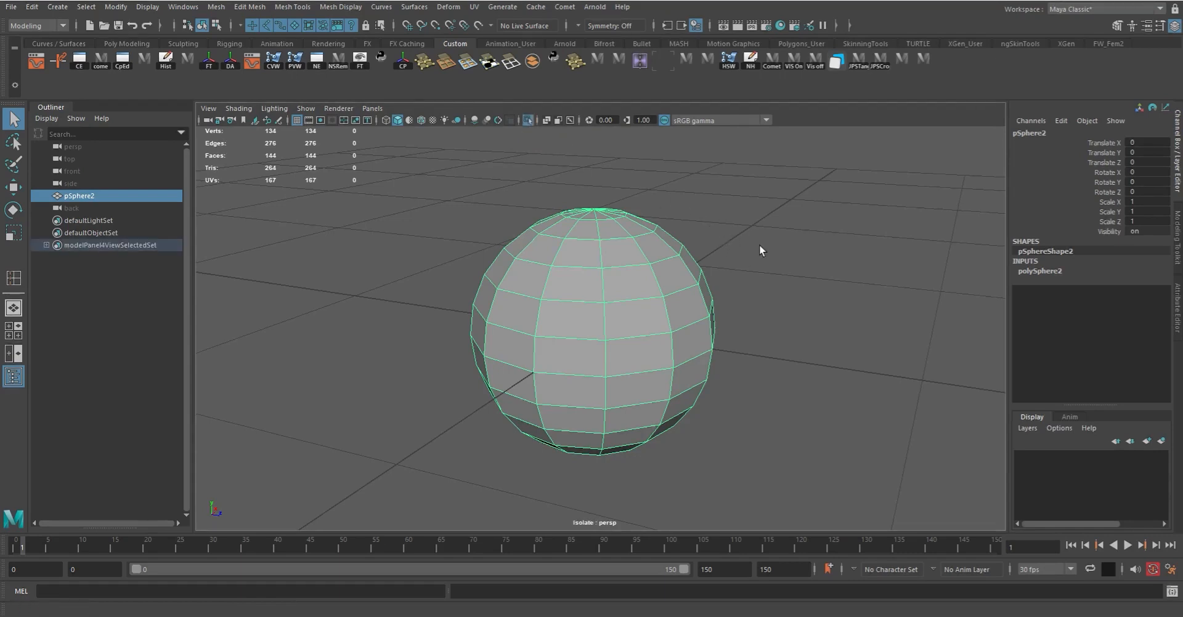
left_click(522, 186)
left_click_drag(436, 176, 621, 292)
Switch the sphere to face selection and select the full horizontal ring of faces on its upper half
right_click(623, 288)
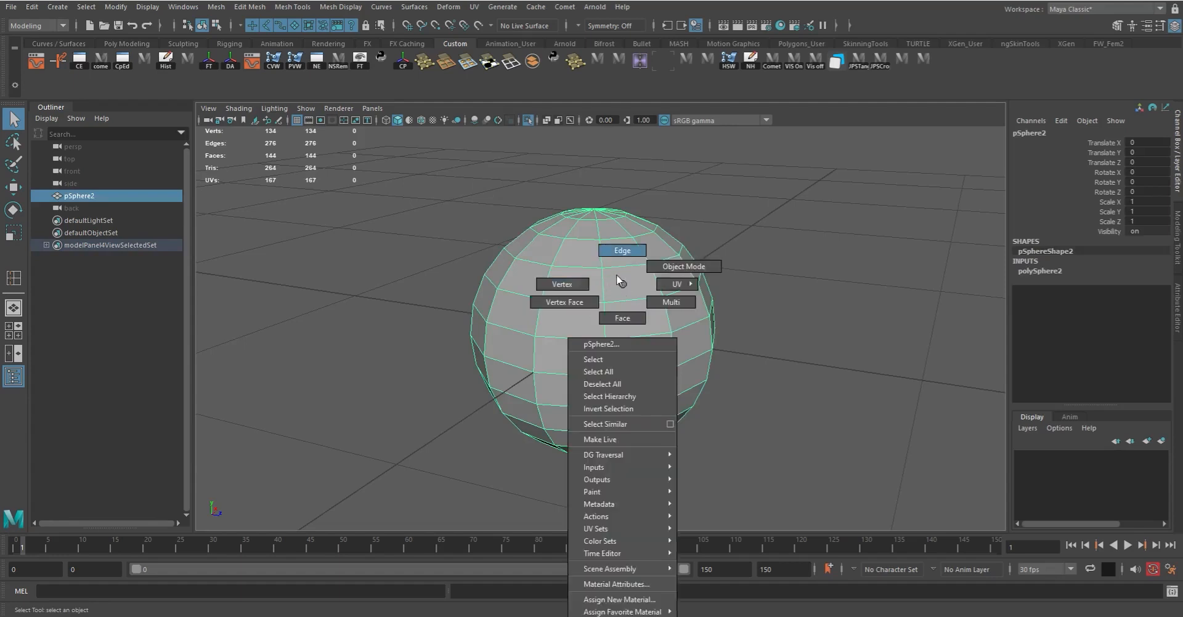
left_click(631, 324)
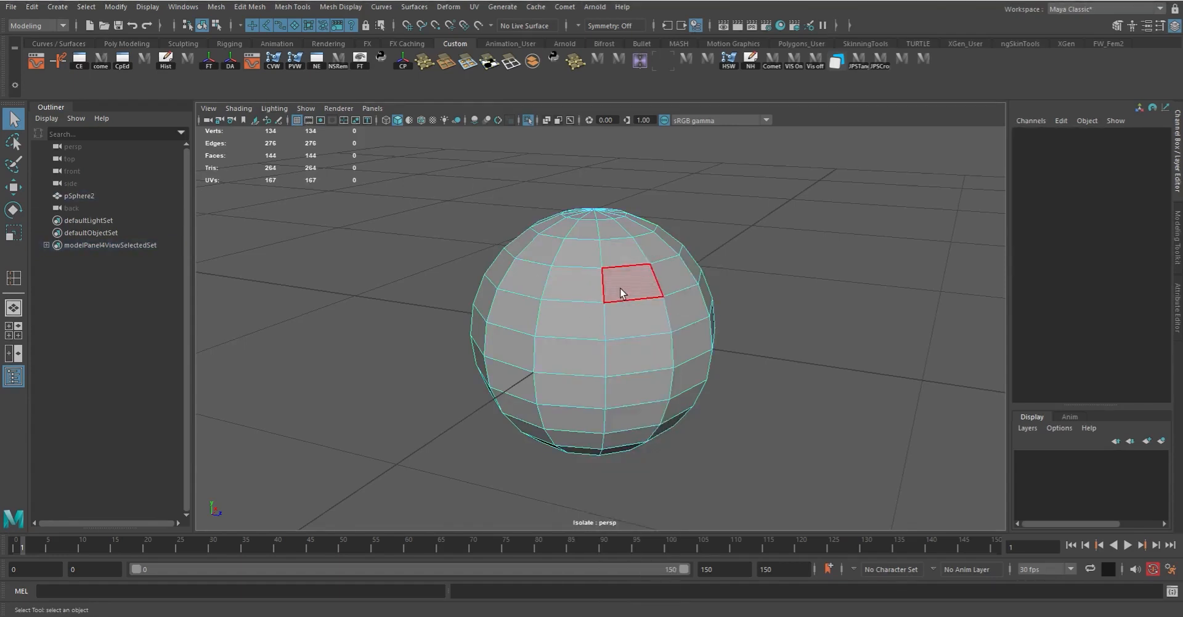
left_click(621, 293)
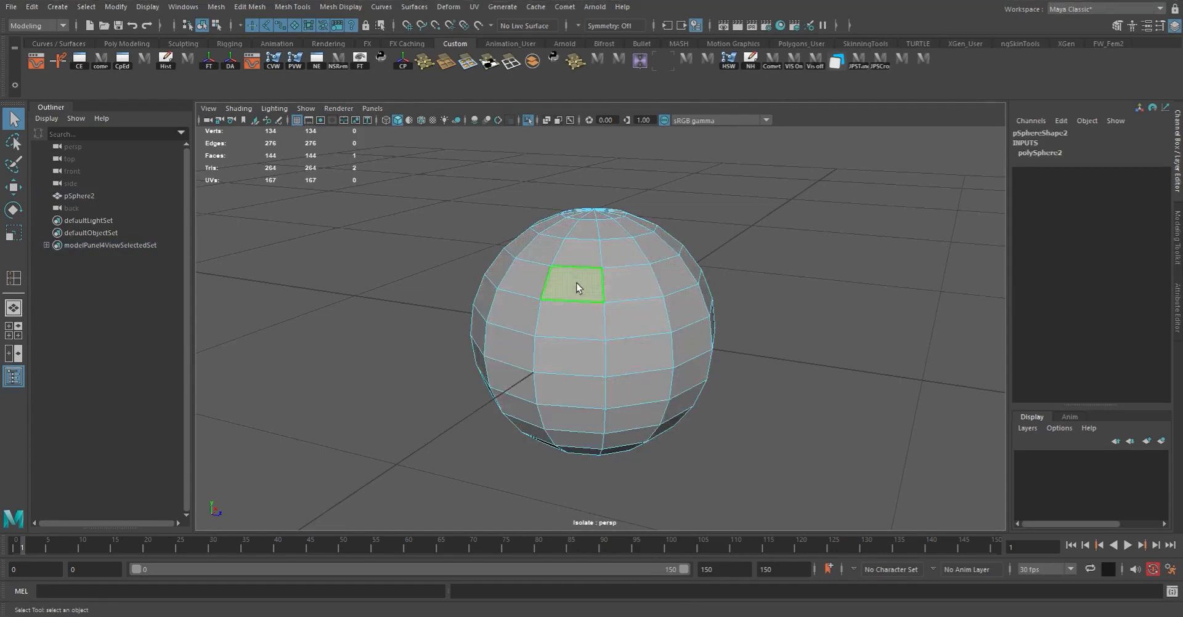
left_click(620, 283)
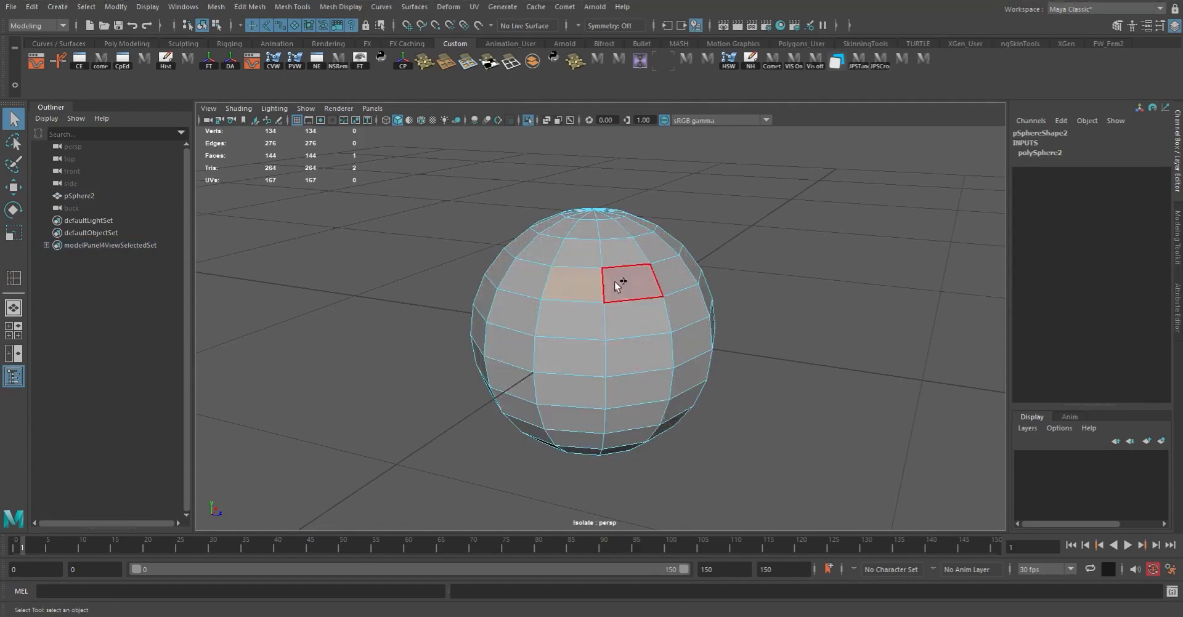
double_click(620, 283)
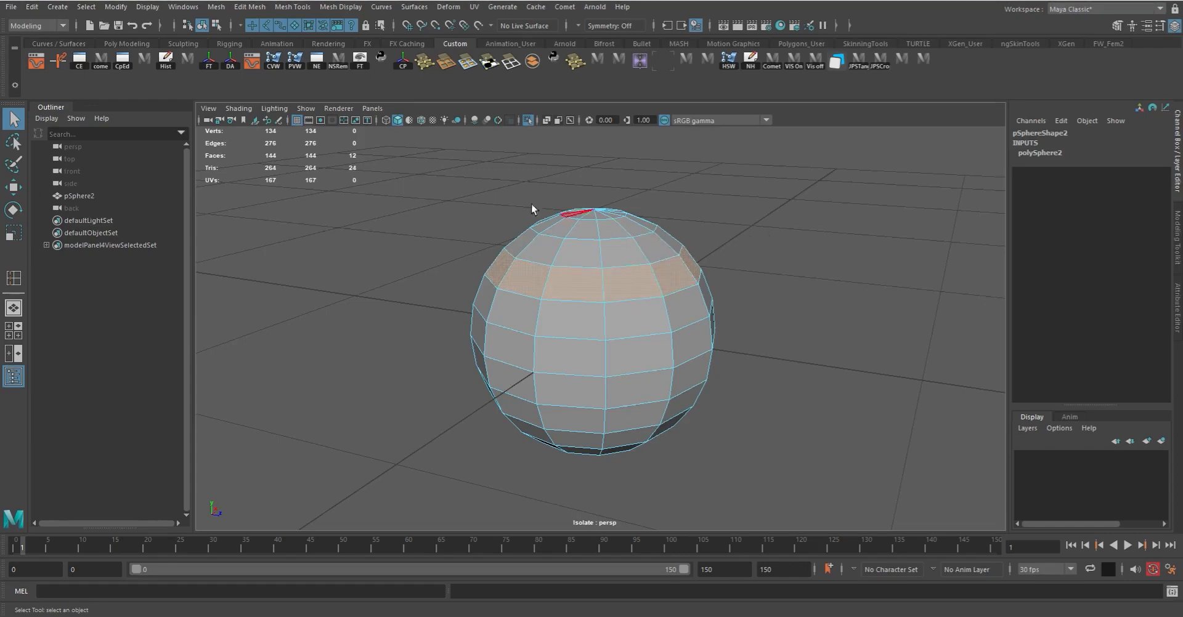
Isolate the selected ring of faces, inspect it from another angle, and show the whole sphere again
key("ctrl+1")
key("ctrl+1")
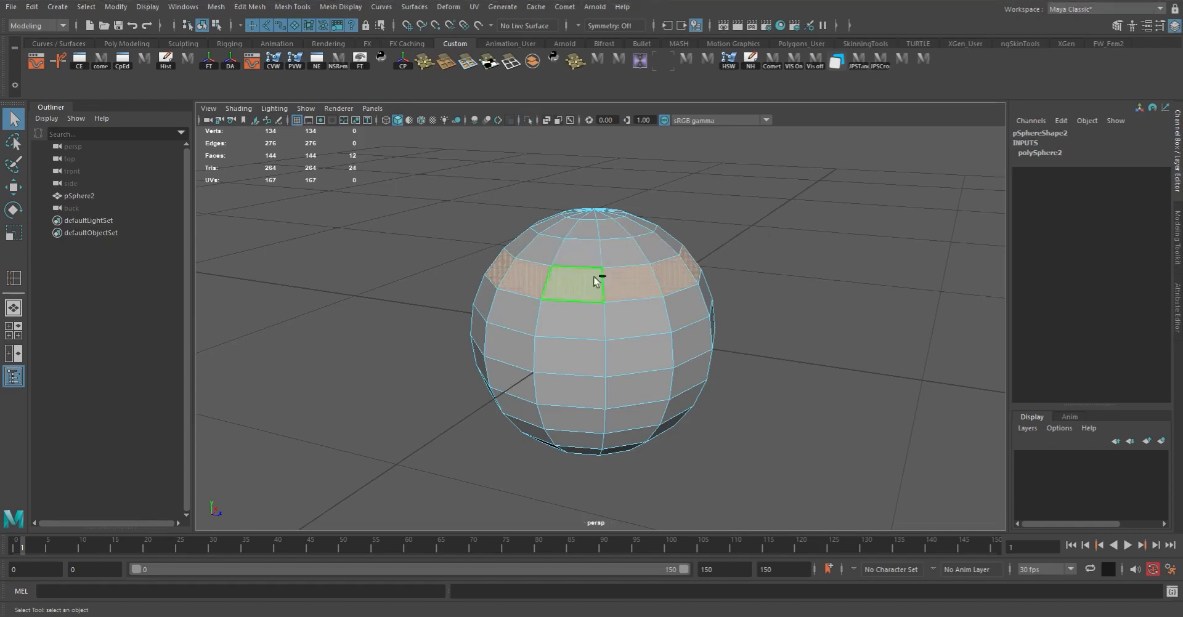
left_click_drag(805, 307, 564, 252, "alt")
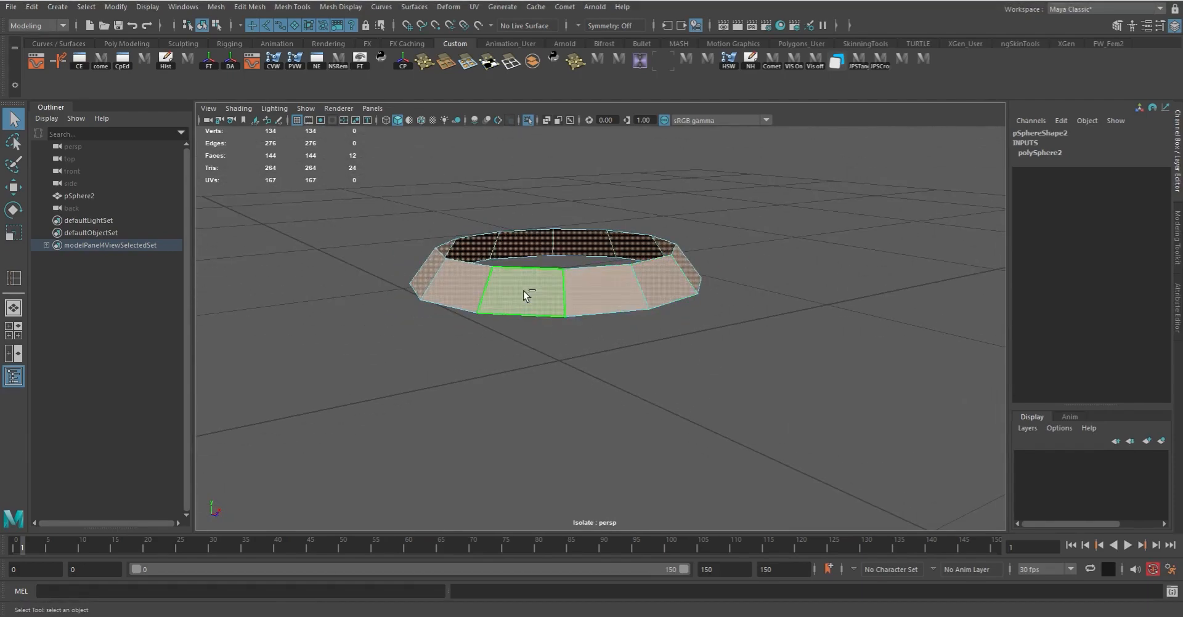
key("ctrl+1")
Invert the face selection, isolate those faces to inspect them, restore the whole sphere and clear the selection
left_click(86, 6)
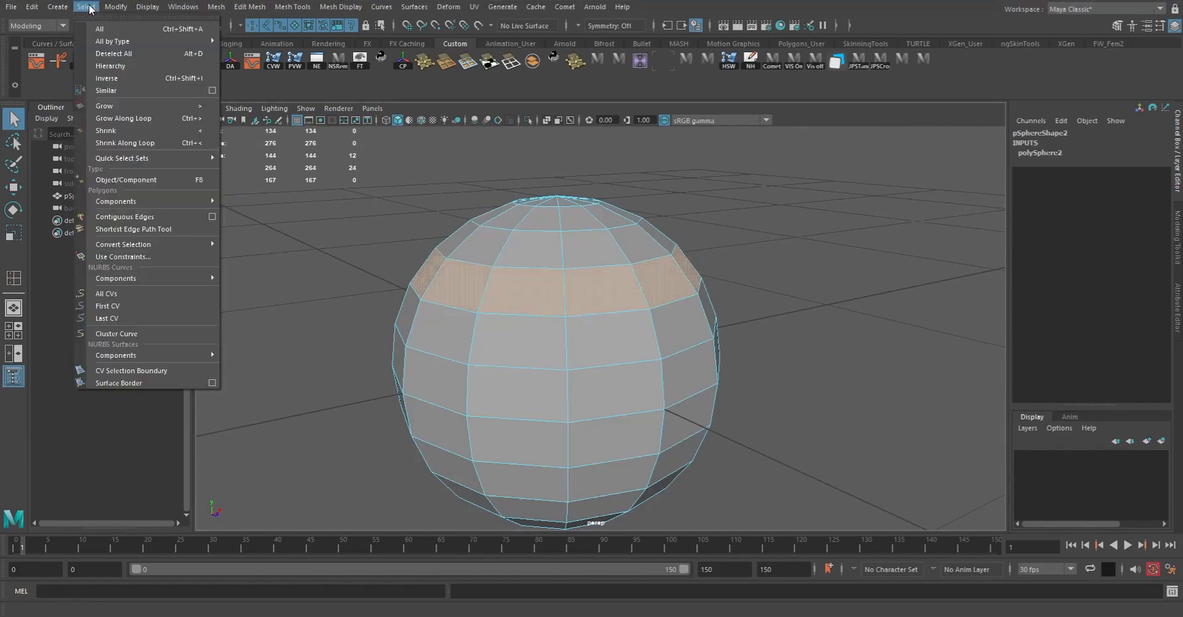
left_click(120, 77)
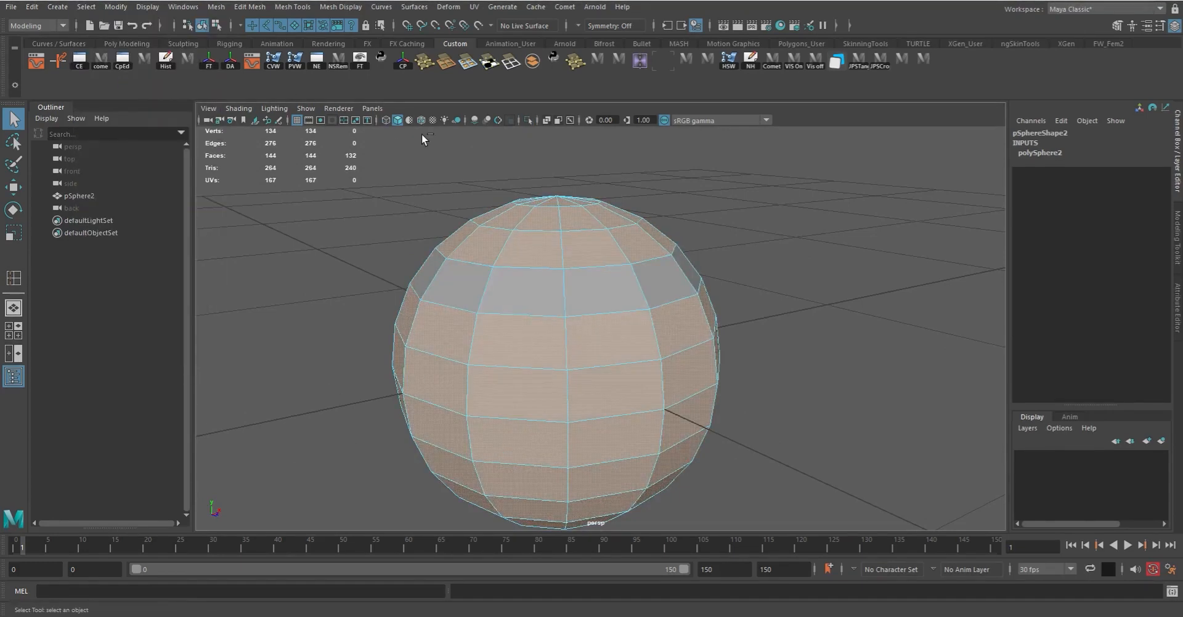
key("ctrl+1")
left_click_drag(749, 323, 681, 269, "alt")
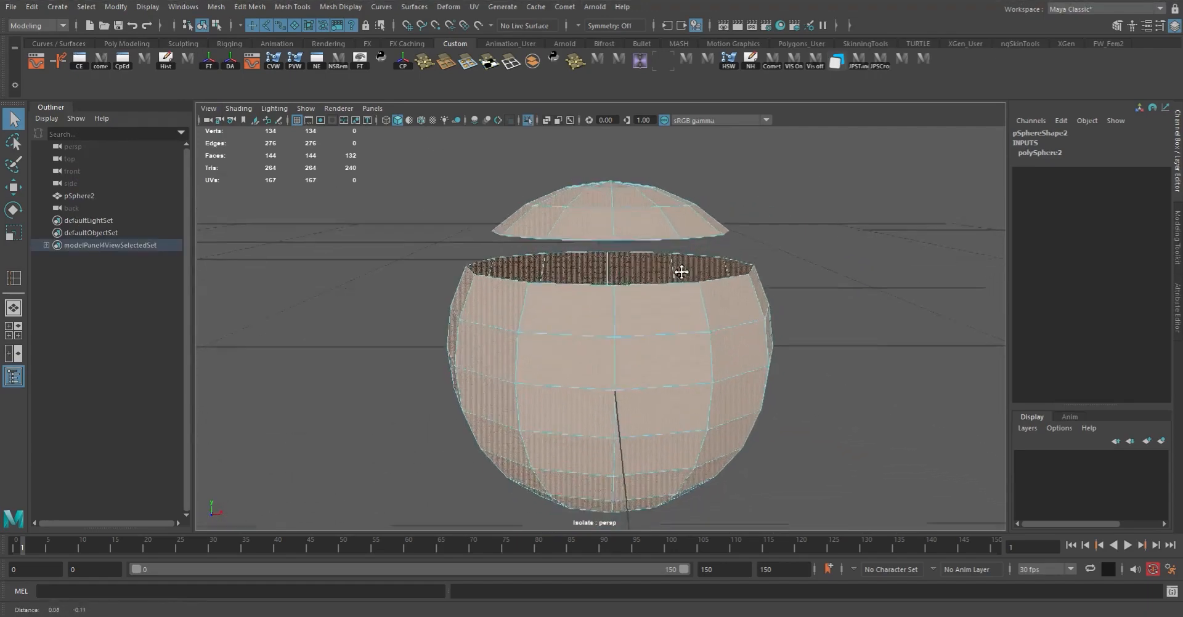
right_click_drag(682, 270, 657, 273, "alt")
mouse_move(657, 273)
left_mouse_down("alt")
mouse_move(755, 261)
mouse_move(666, 269)
left_mouse_up("alt")
key("ctrl+1")
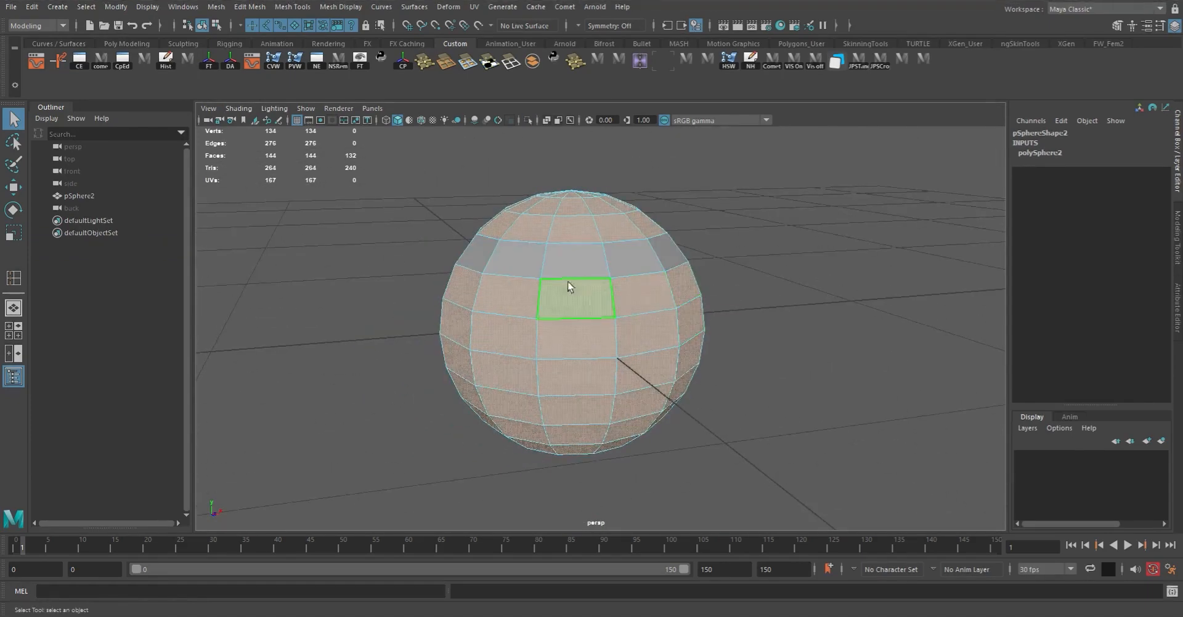
left_click(760, 265)
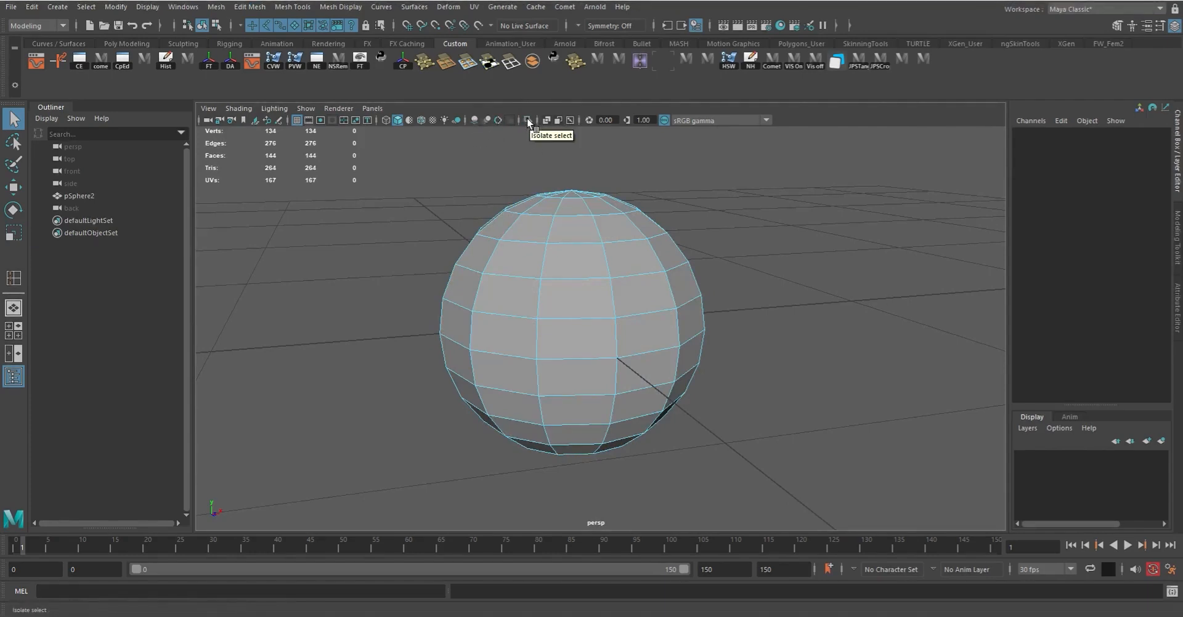
Look through the viewport's Isolate Select options, including View Selected and Bookmarks
left_click(306, 110)
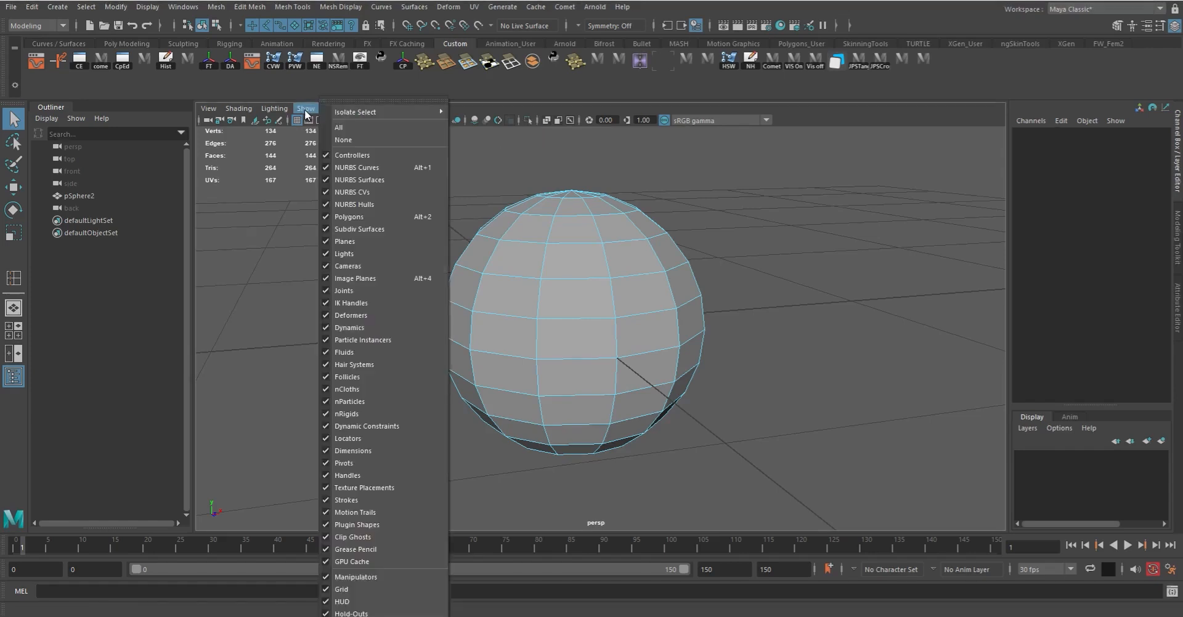
mouse_move(370, 114)
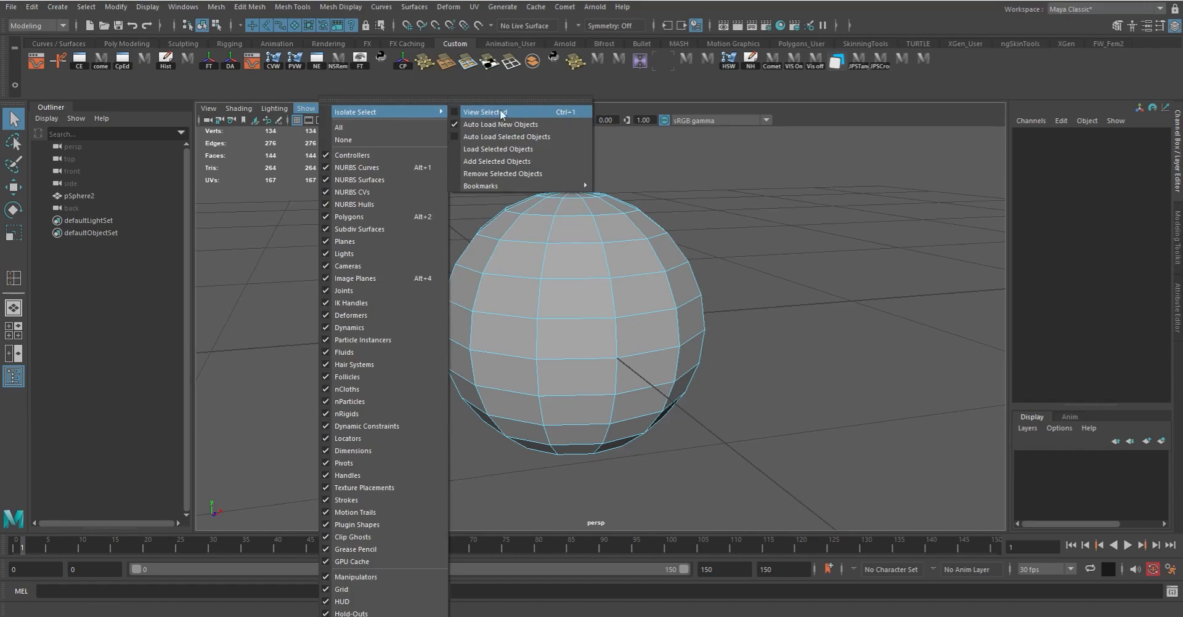
mouse_move(493, 186)
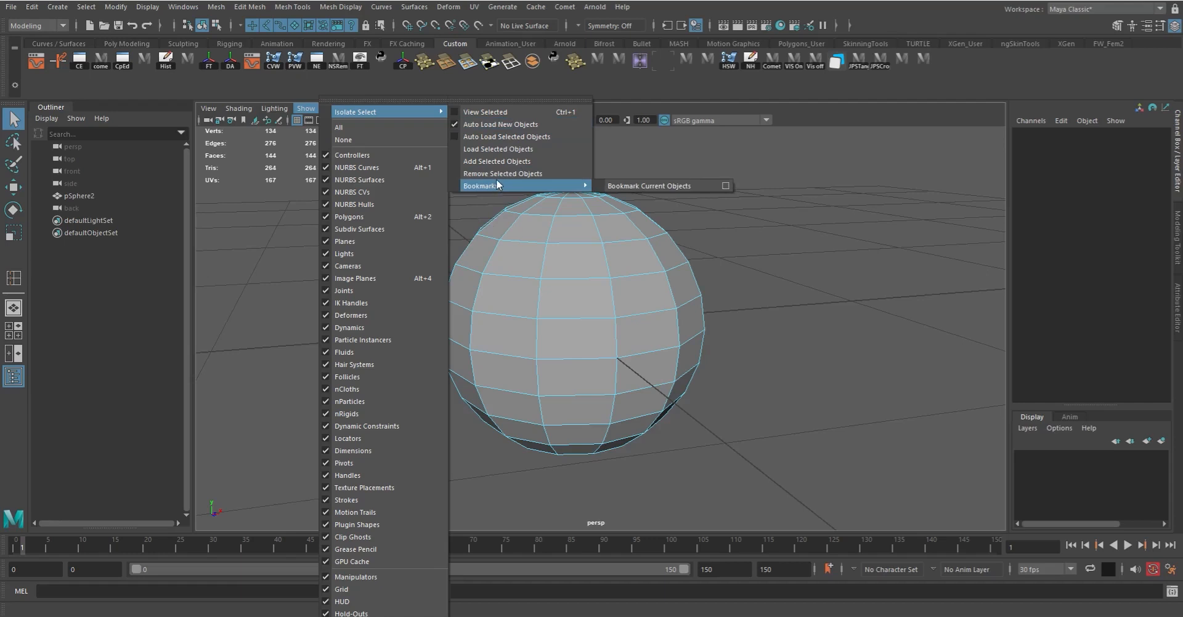
left_click(807, 165)
Turn on X-Ray shading in the perspective viewport
left_click(370, 108)
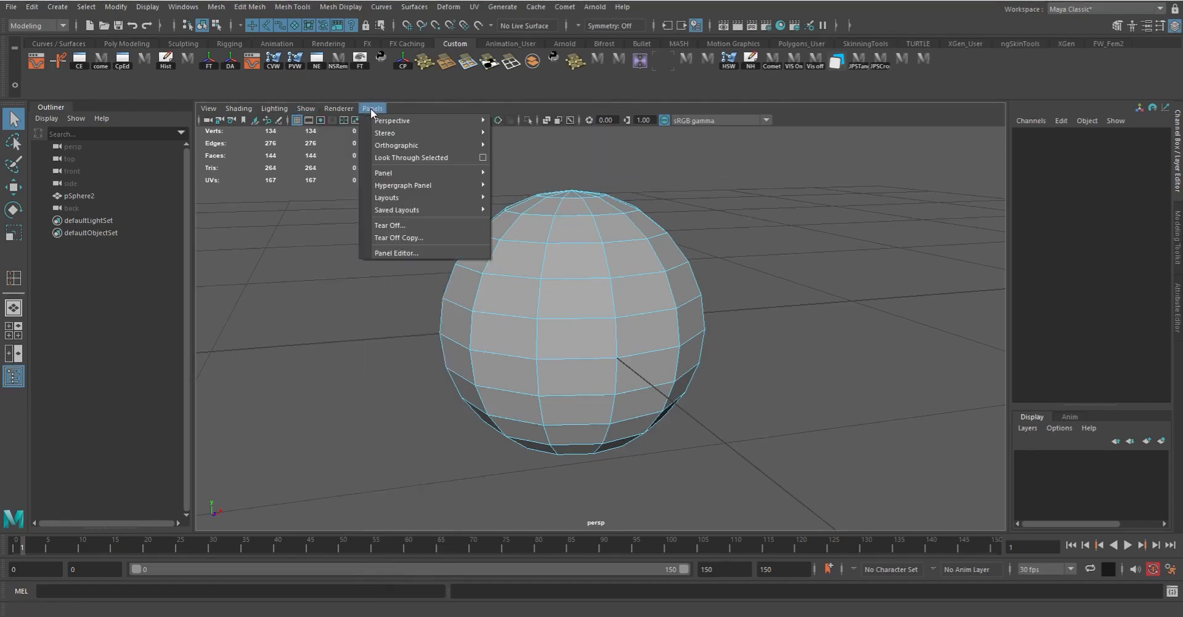
left_click(371, 109)
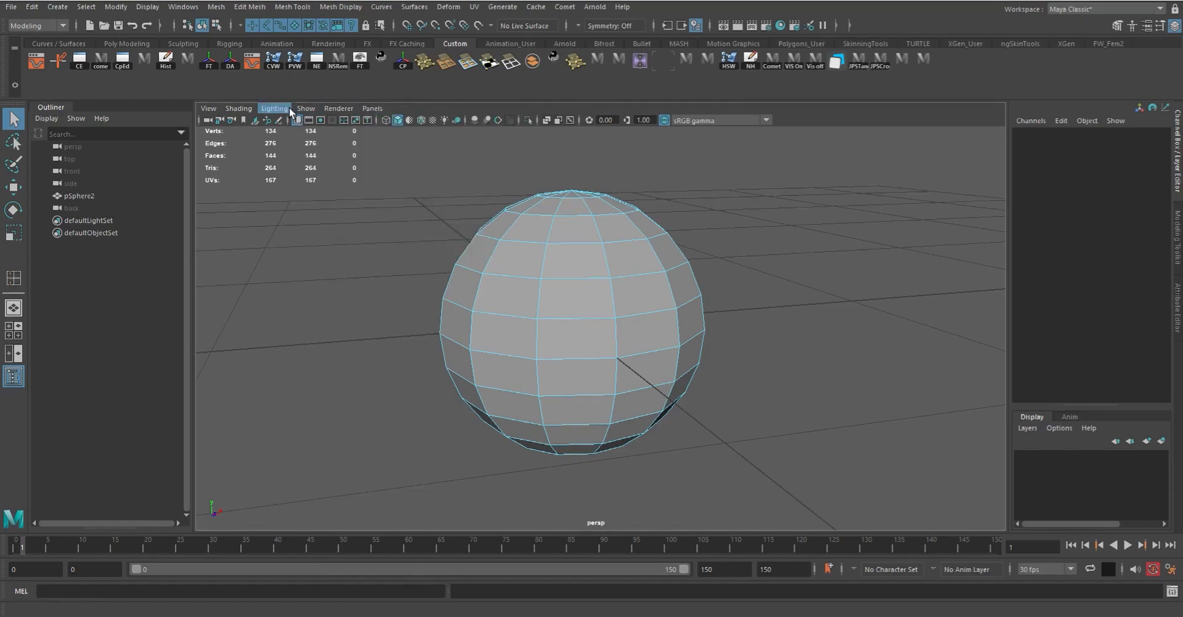
left_click(238, 107)
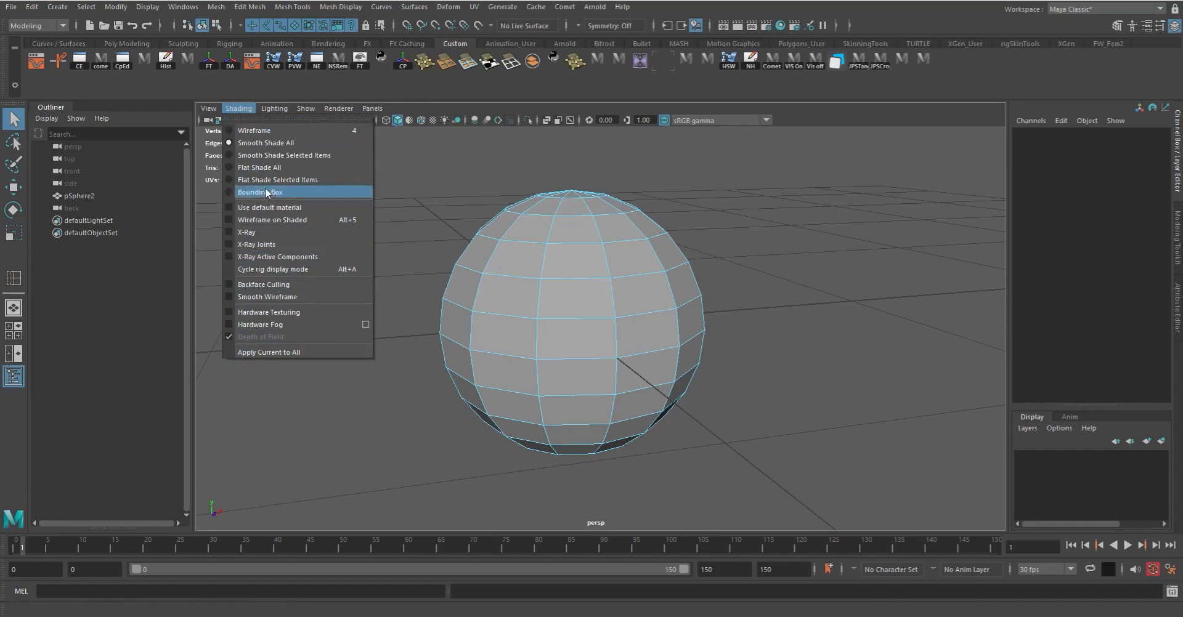
left_click(259, 234)
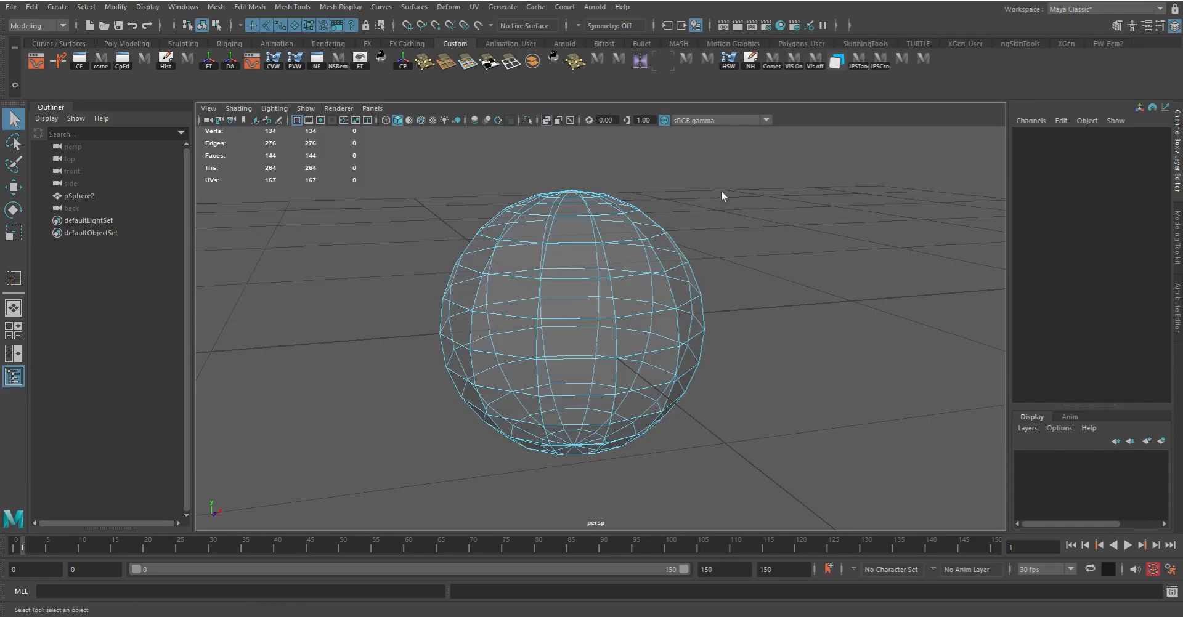
Box-select a block of faces on the shaded X-Ray sphere, clear the selection and return to object selection mode
key("5")
left_click_drag(697, 199, 601, 360)
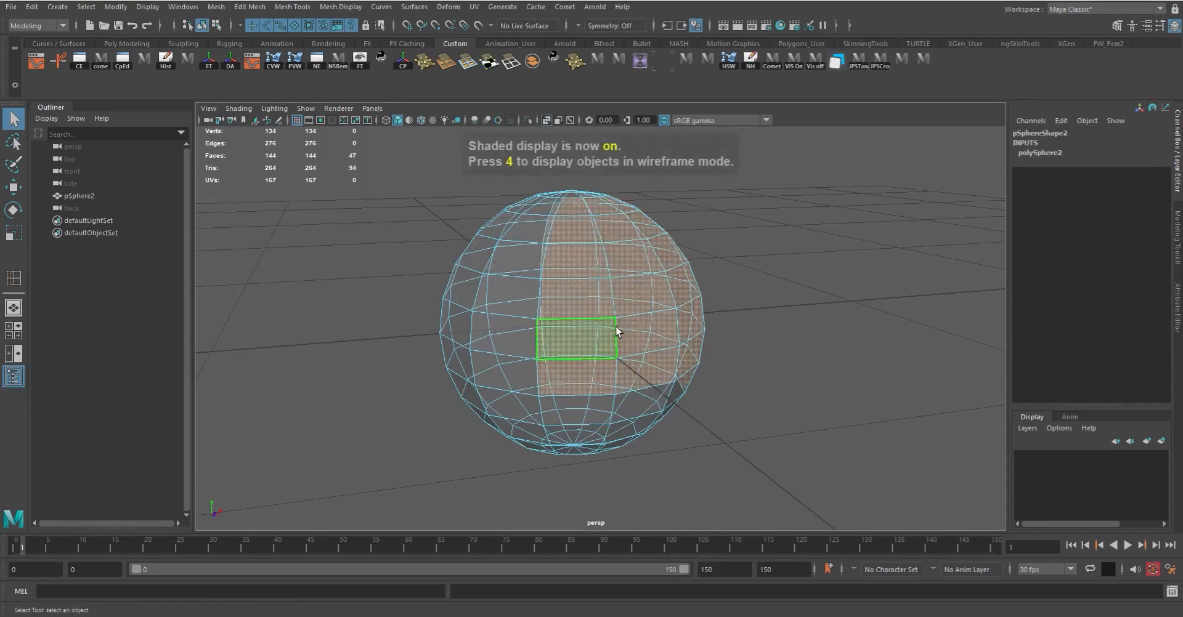
key("F8")
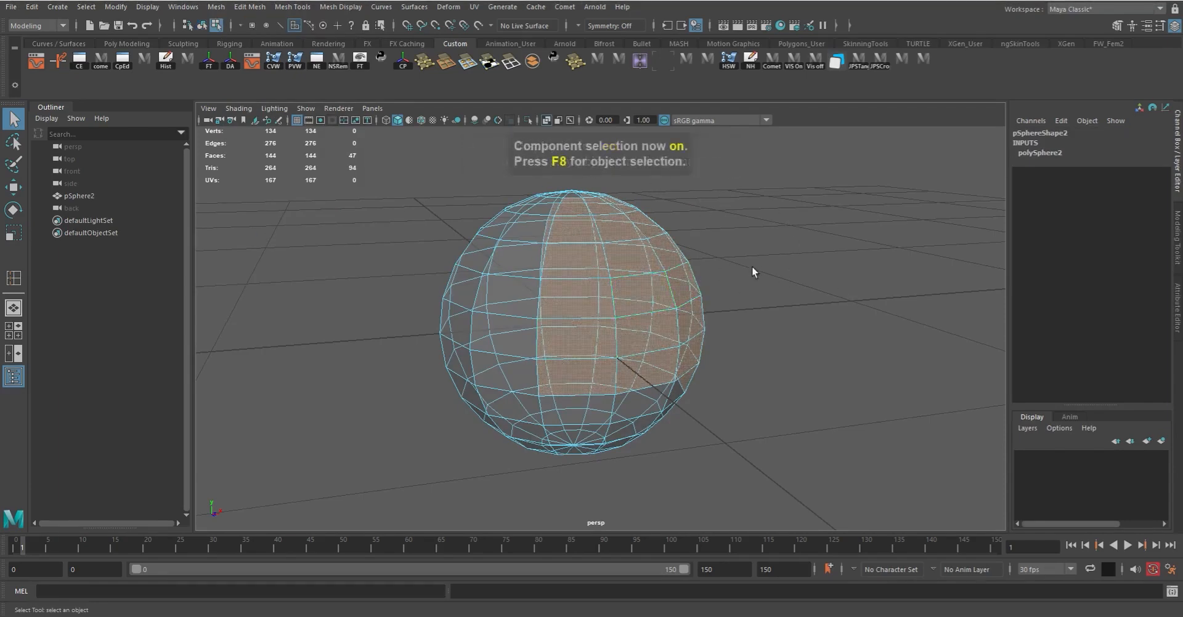
left_click(756, 264)
key("F8")
left_click(764, 290)
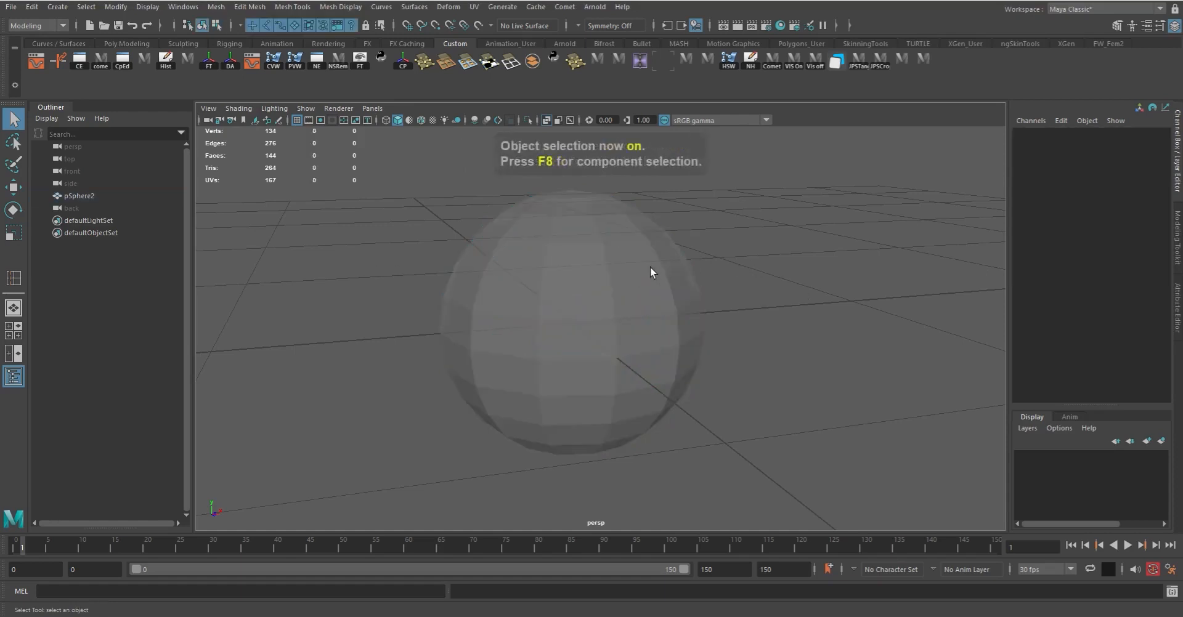
left_click(652, 266)
left_click(762, 259)
Turn off X-Ray shading in the perspective viewport
left_click_drag(763, 259, 641, 299, "alt")
right_click_drag(640, 298, 703, 325, "alt")
middle_click_drag(676, 283, 640, 349, "alt")
left_click_drag(641, 348, 320, 200, "alt")
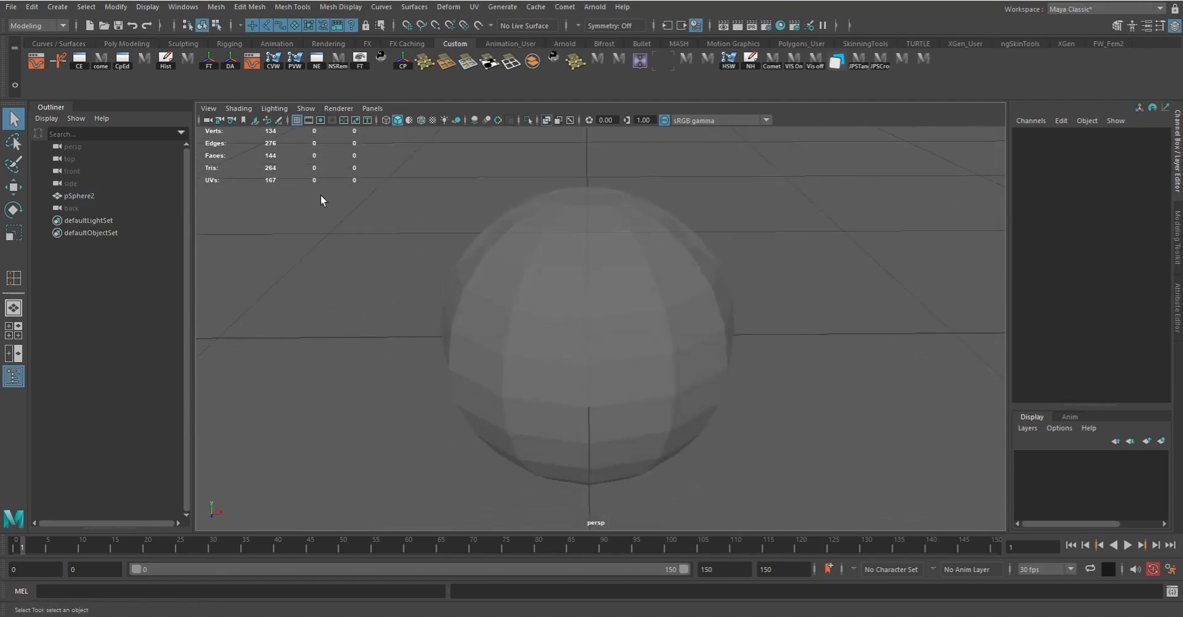
left_click(274, 108)
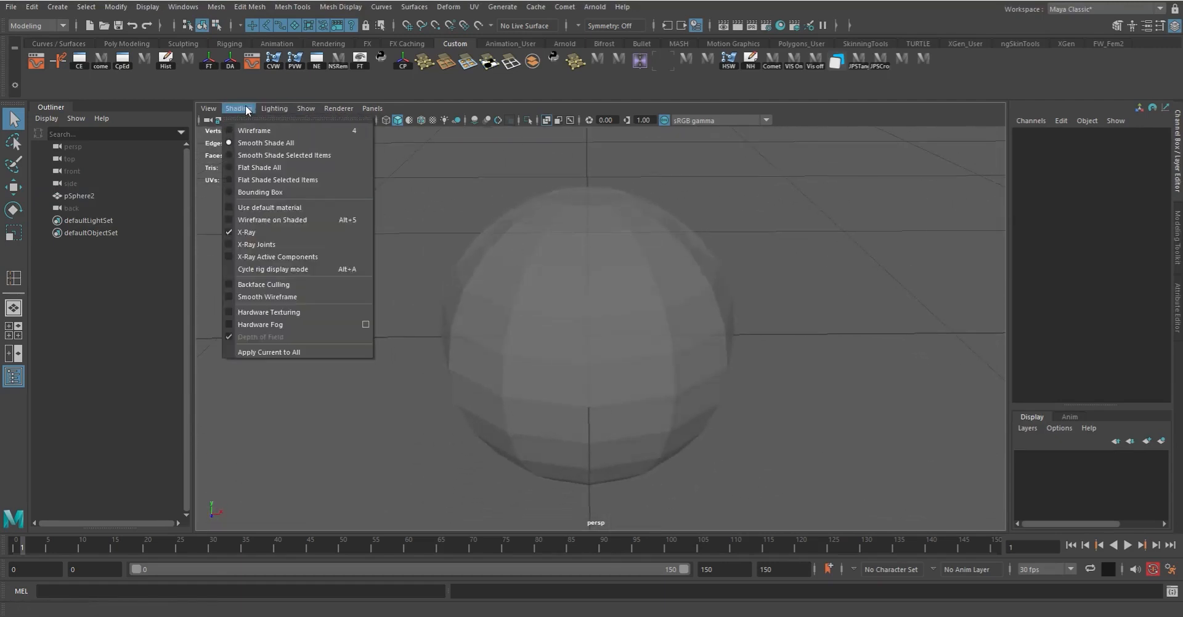
left_click(261, 232)
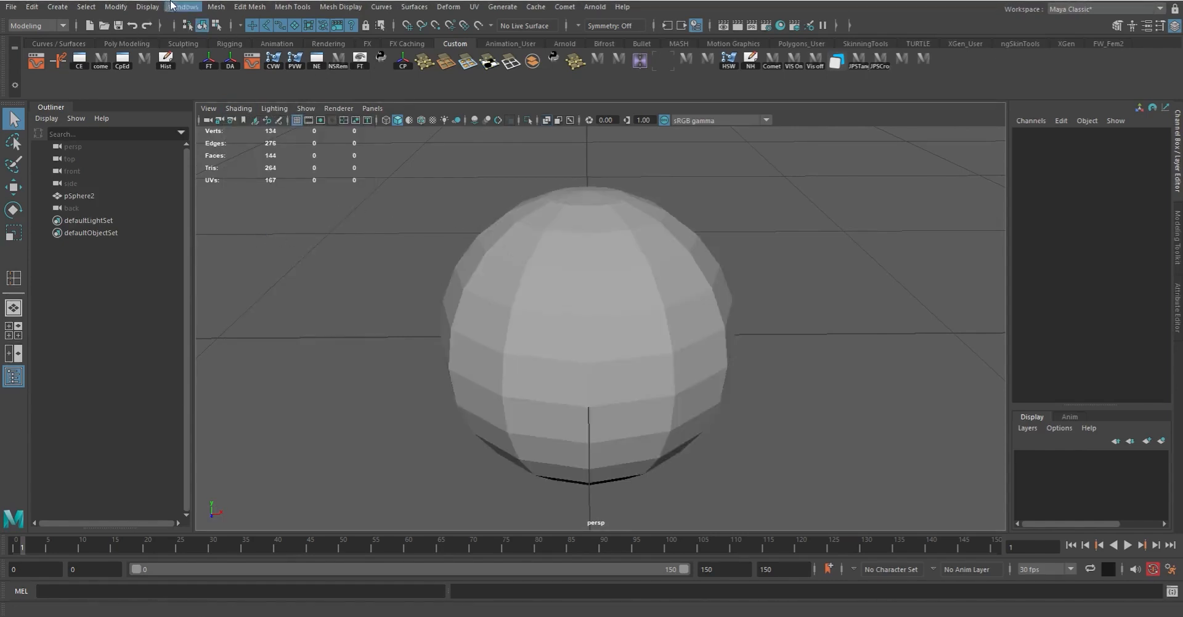
Switch to the Rigging menu set and create a joint near the centre of the sphere
left_click(39, 25)
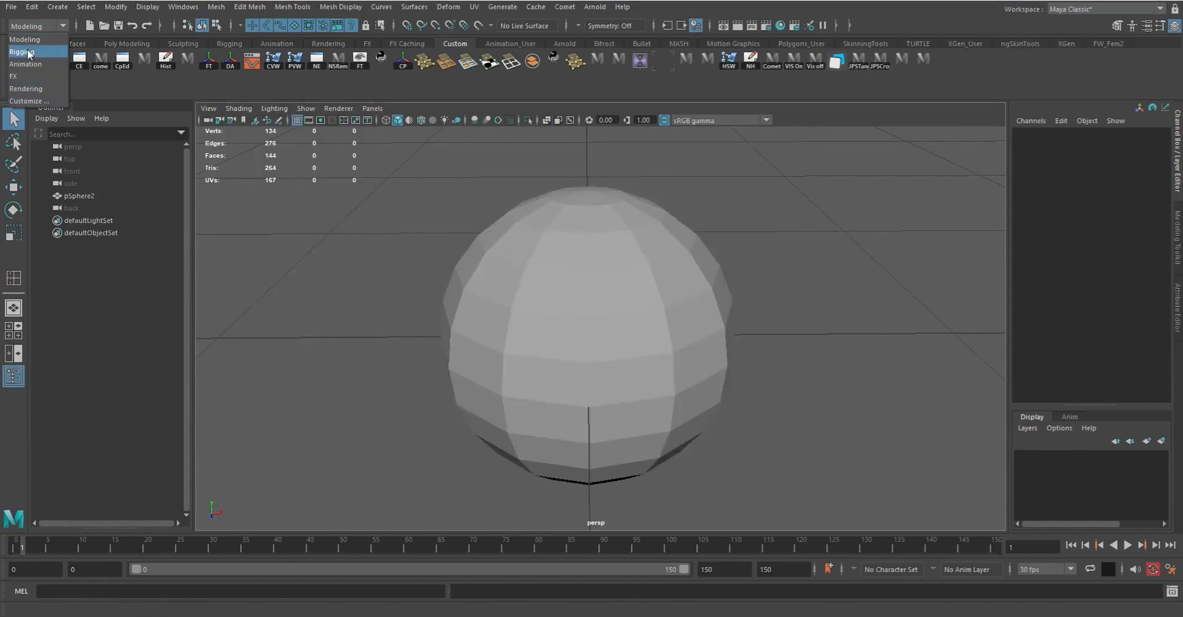
left_click(28, 52)
left_click(220, 6)
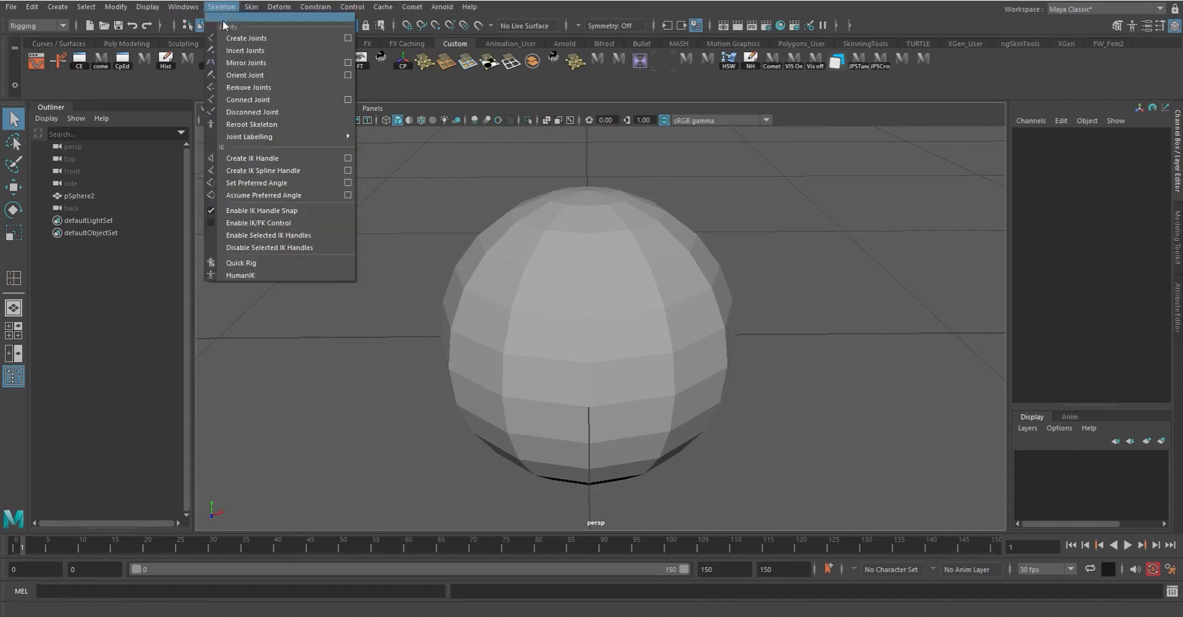
left_click(250, 42)
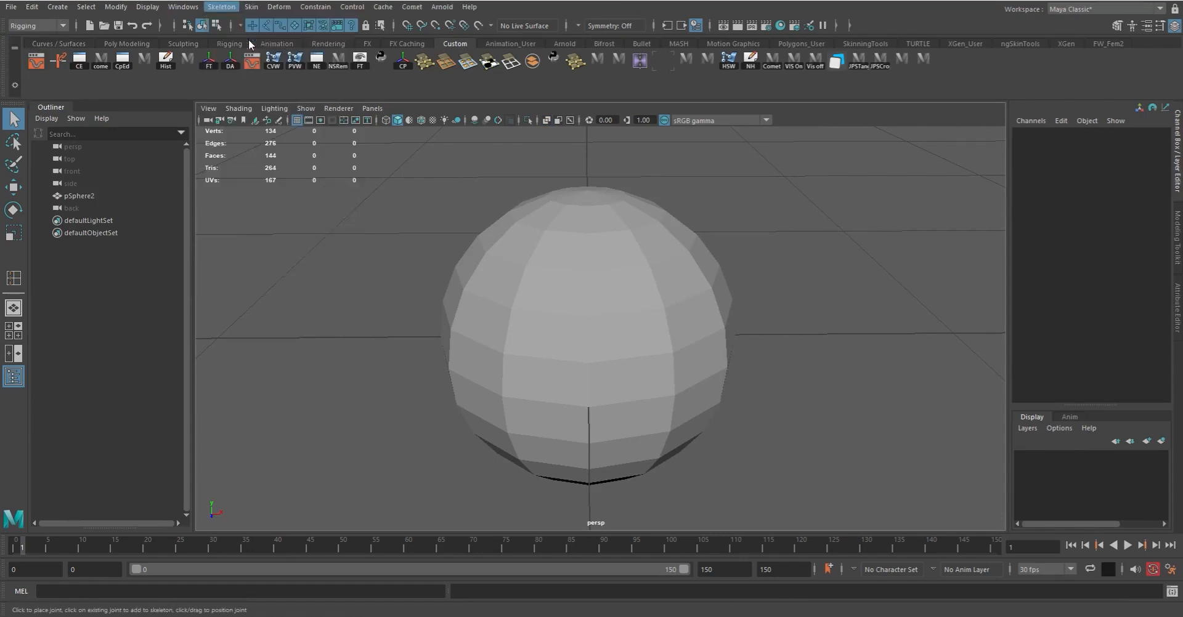
left_click(591, 335)
left_click_drag(792, 405, 760, 343, "alt")
right_click_drag(760, 343, 658, 406, "alt")
middle_click_drag(625, 394, 639, 338, "alt")
left_click_drag(639, 337, 648, 277, "alt")
right_click_drag(648, 277, 602, 249, "alt")
middle_click_drag(602, 249, 583, 334, "alt")
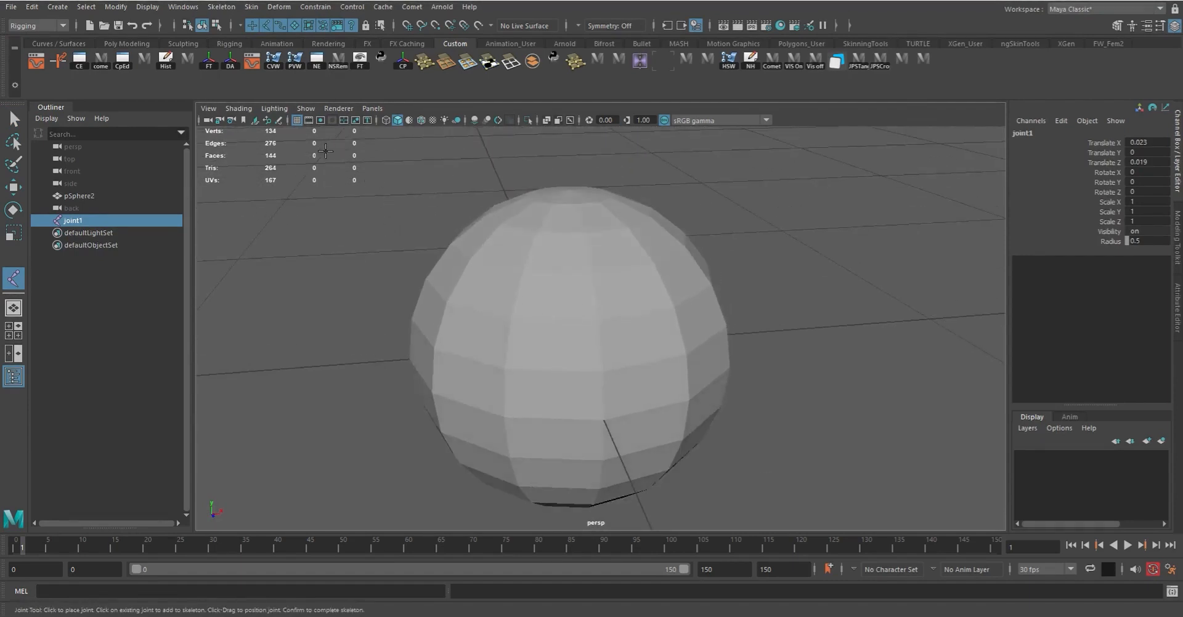
Turn on X-Ray Joints display in the perspective viewport and inspect the joint inside the sphere
left_click(244, 108)
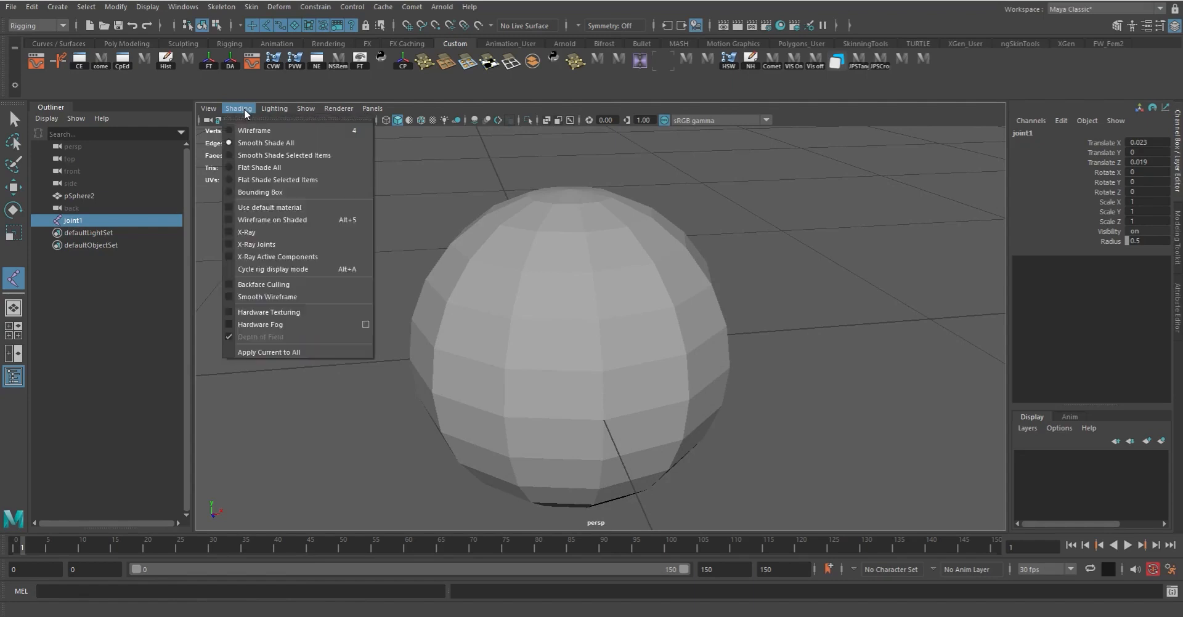
left_click(272, 245)
mouse_move(634, 364)
left_mouse_down("alt")
mouse_move(493, 372)
mouse_move(658, 367)
mouse_move(648, 344)
left_mouse_up("alt")
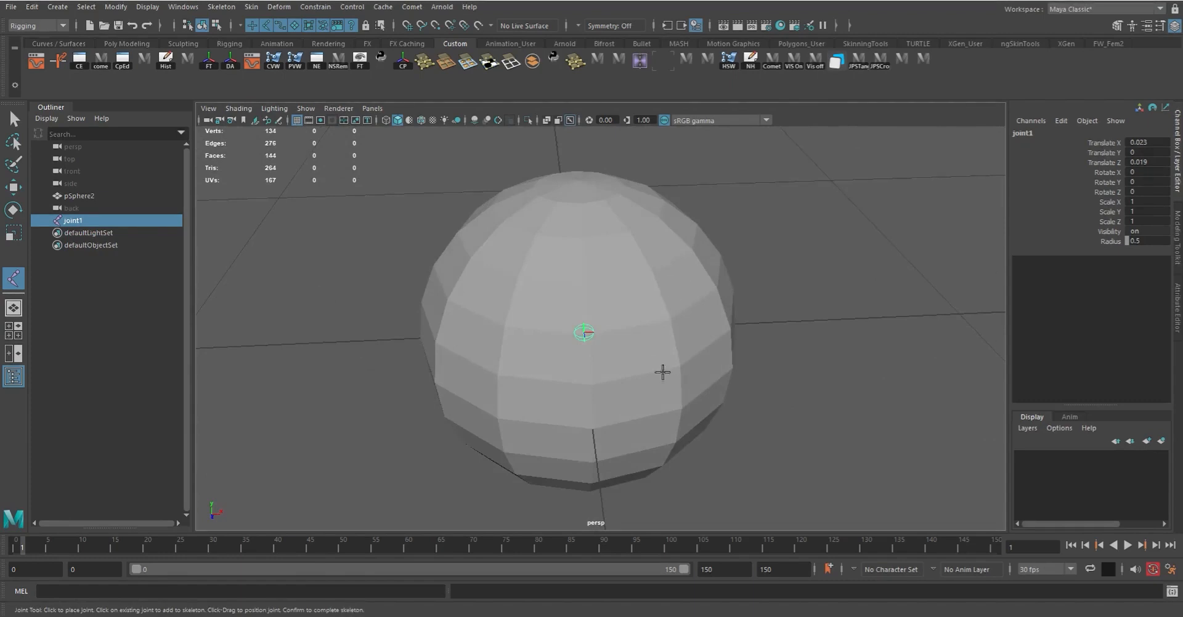
Switch X-Ray shading on alongside X-Ray Joints to compare the display, and switch X-Ray shading off again
left_click(239, 109)
left_click(253, 232)
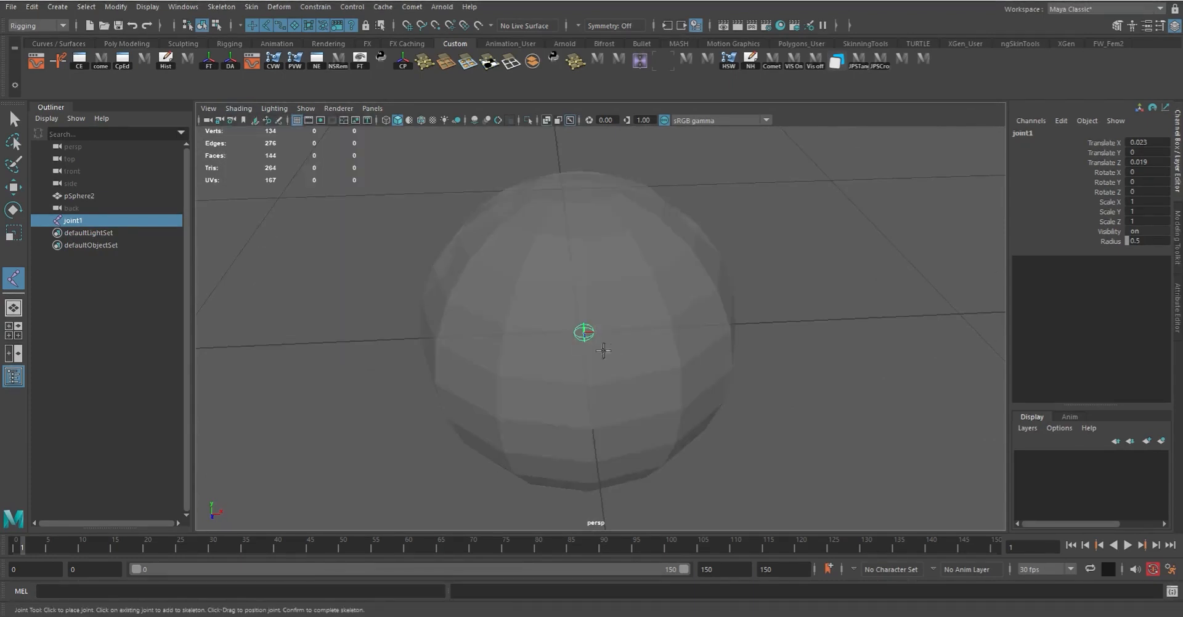
mouse_move(605, 344)
left_mouse_down("alt")
mouse_move(519, 324)
mouse_move(657, 345)
mouse_move(639, 356)
mouse_move(592, 321)
mouse_move(655, 317)
mouse_move(568, 377)
mouse_move(582, 351)
left_mouse_up("alt")
left_click(246, 109)
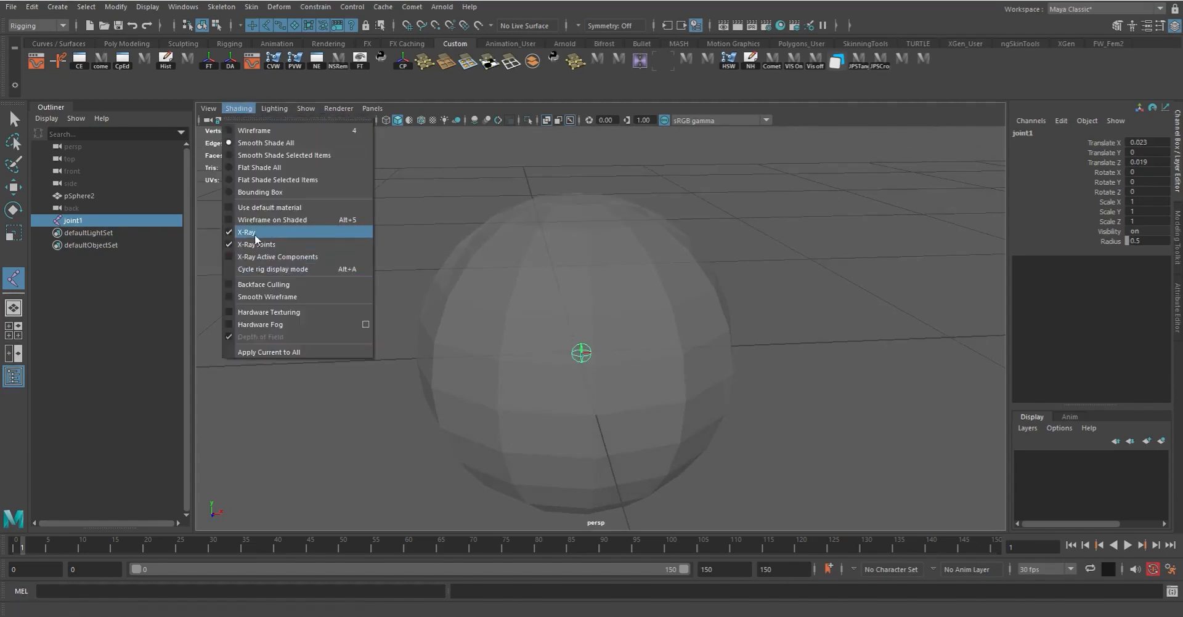
left_click(253, 234)
left_click_drag(608, 351, 576, 323, "alt")
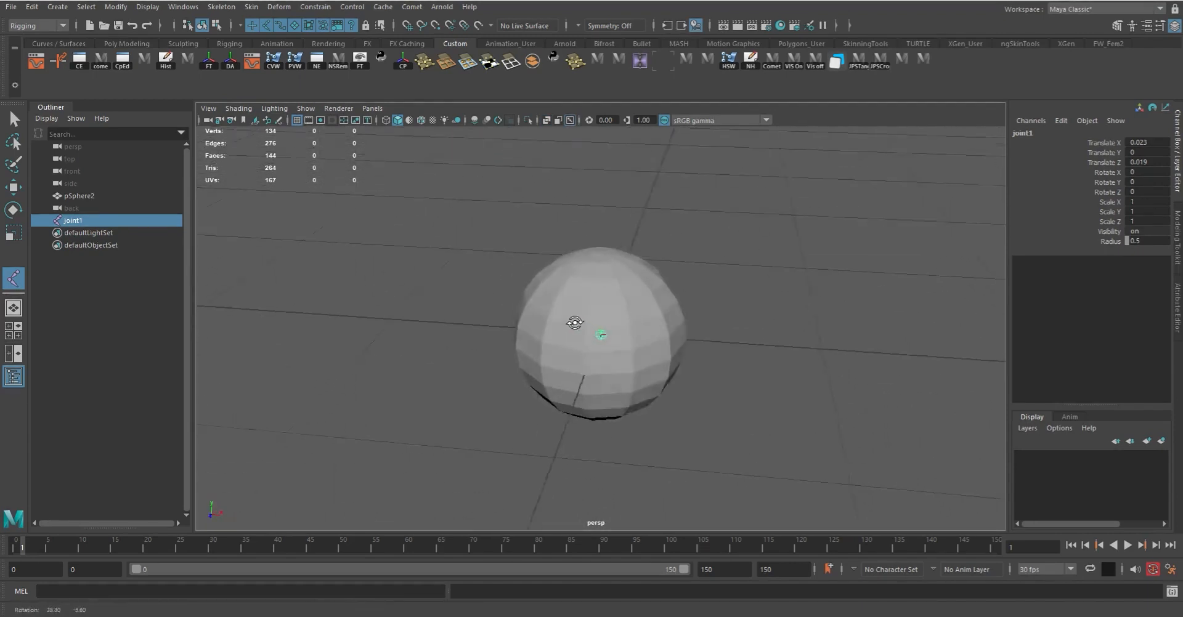
right_click_drag(576, 322, 674, 350, "alt")
middle_click_drag(674, 351, 616, 288, "alt")
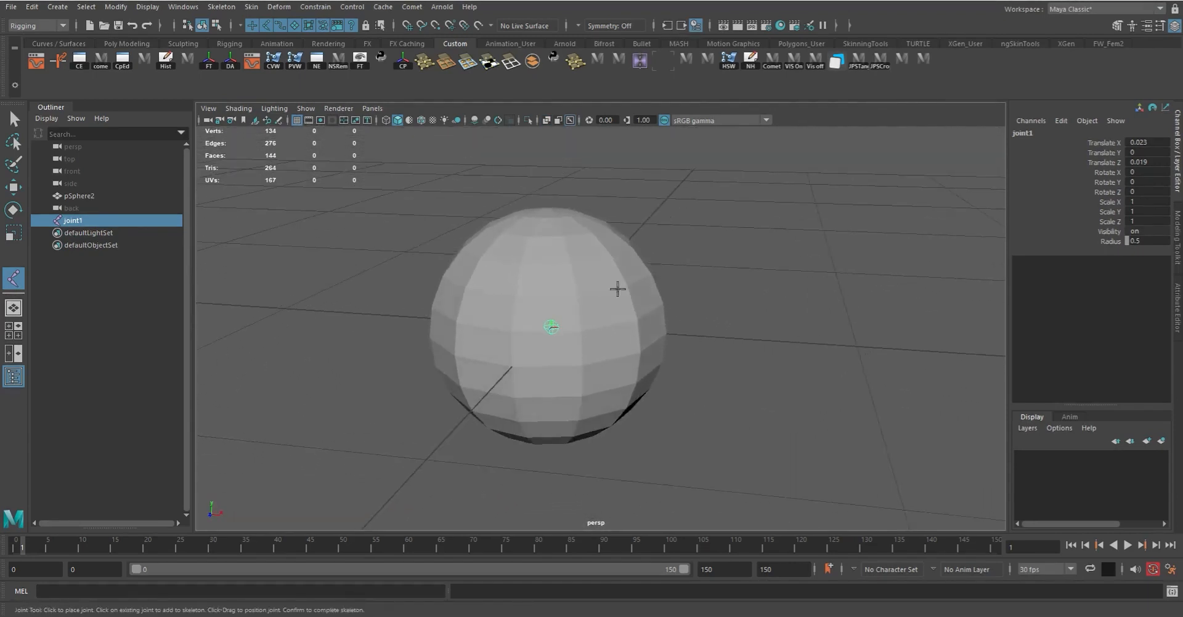
Delete the joint inside the sphere and the back camera from the scene
left_click(239, 109)
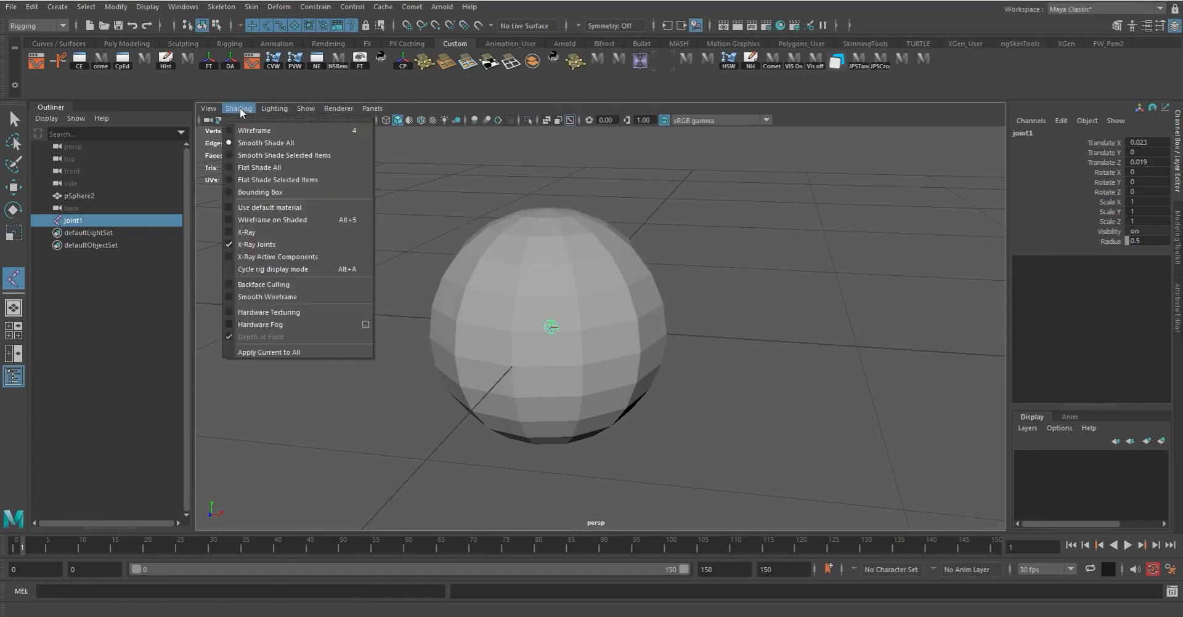
left_click(238, 109)
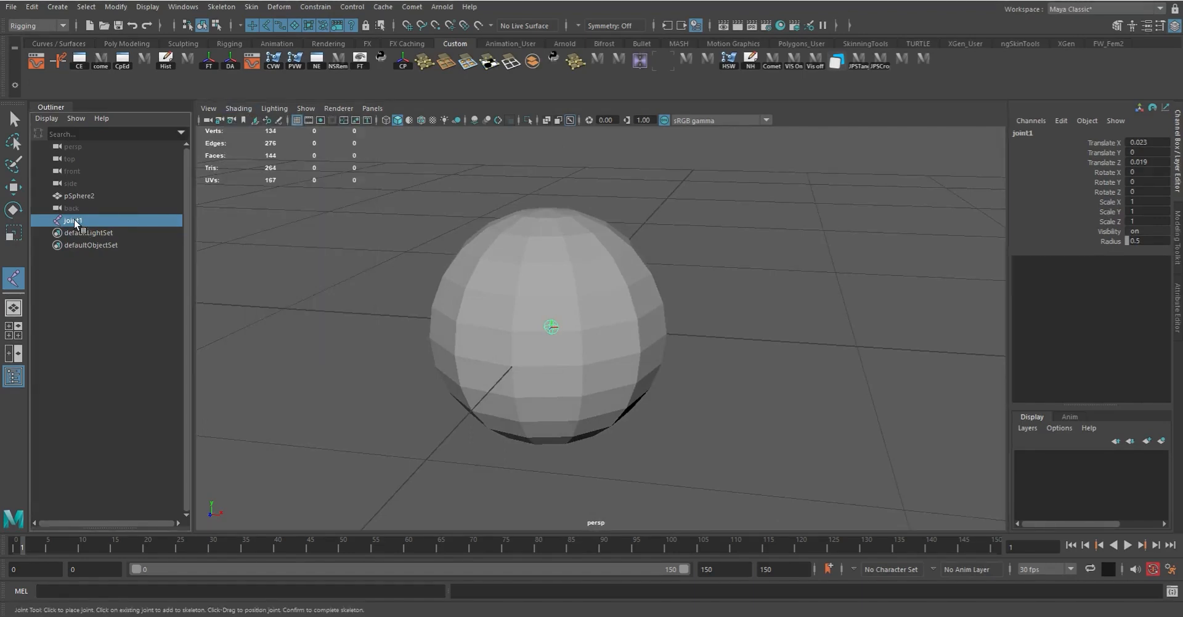
key("Delete")
left_click(69, 207)
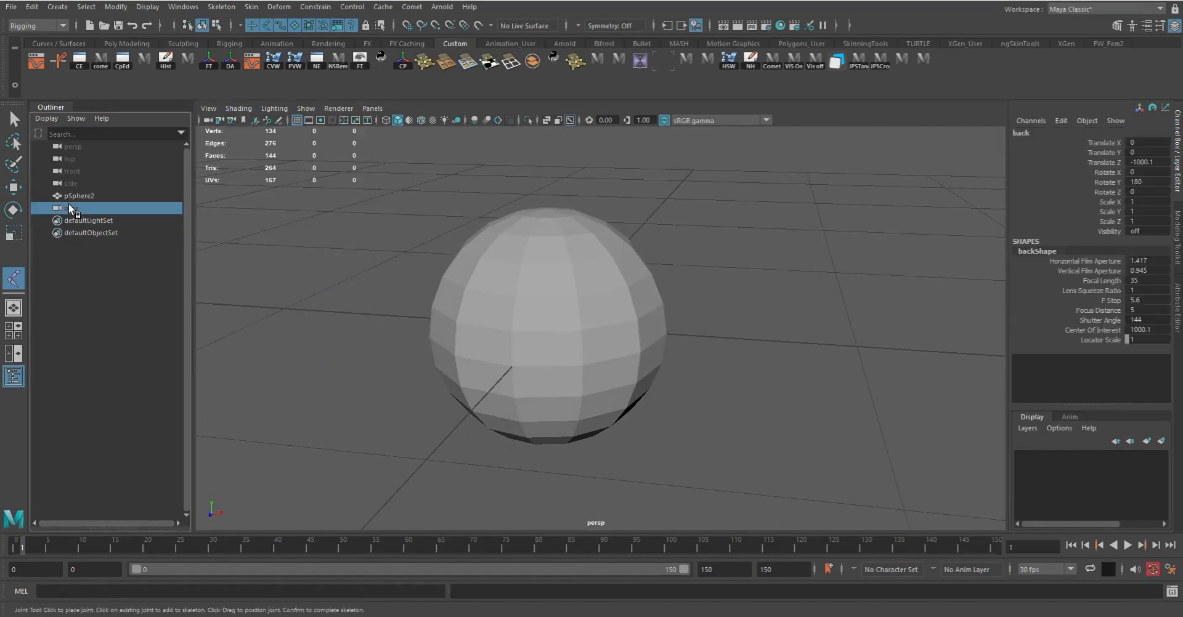
key("Delete")
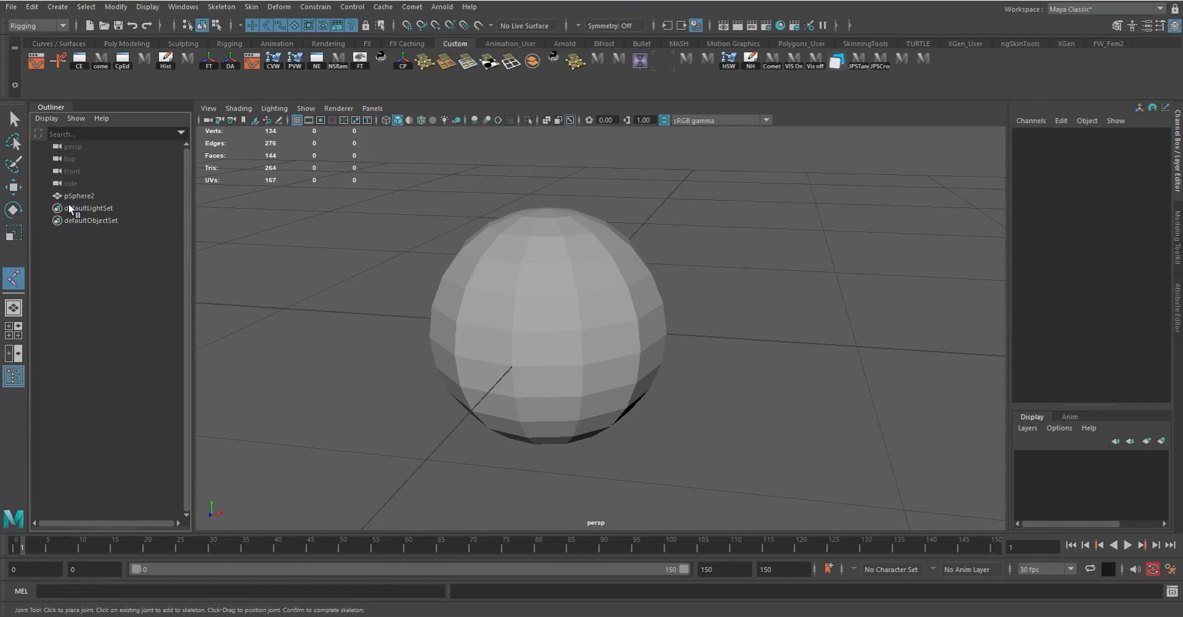
Place a new joint on the grid beside the sphere and hide all object types in the perspective viewport
left_click(756, 253)
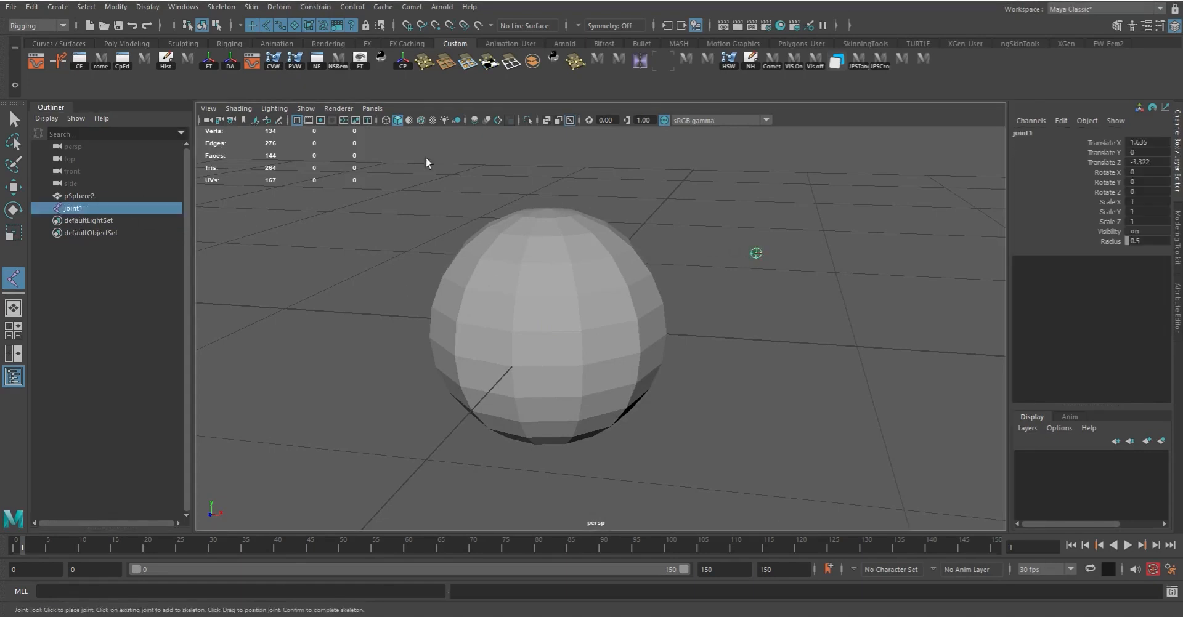
left_click(271, 110)
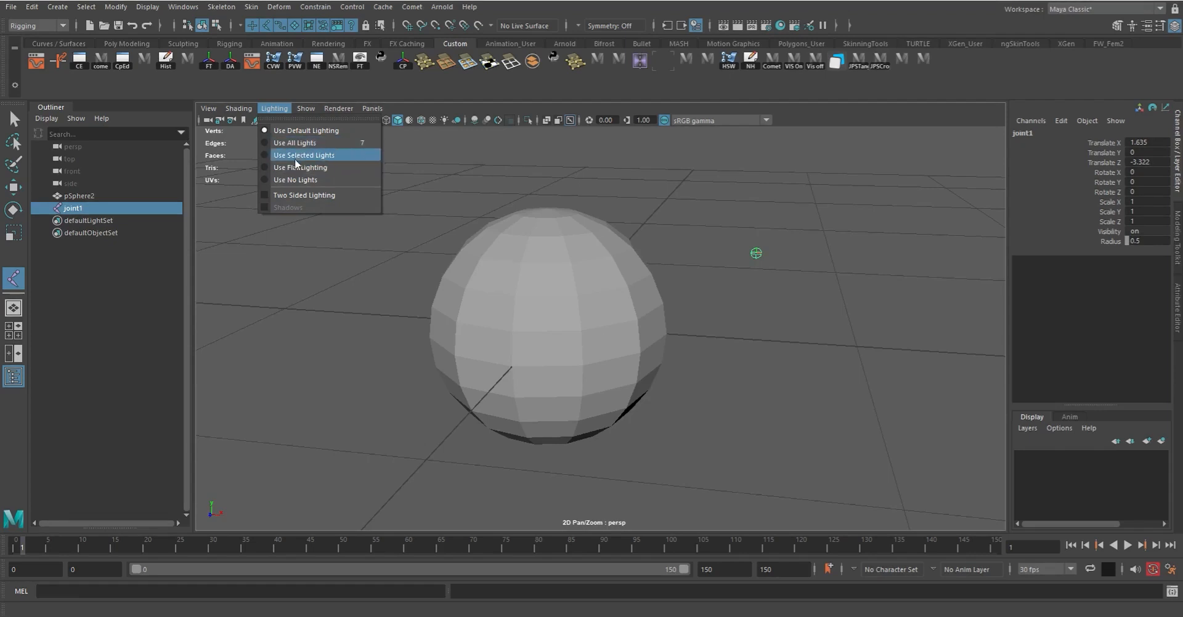
mouse_move(305, 111)
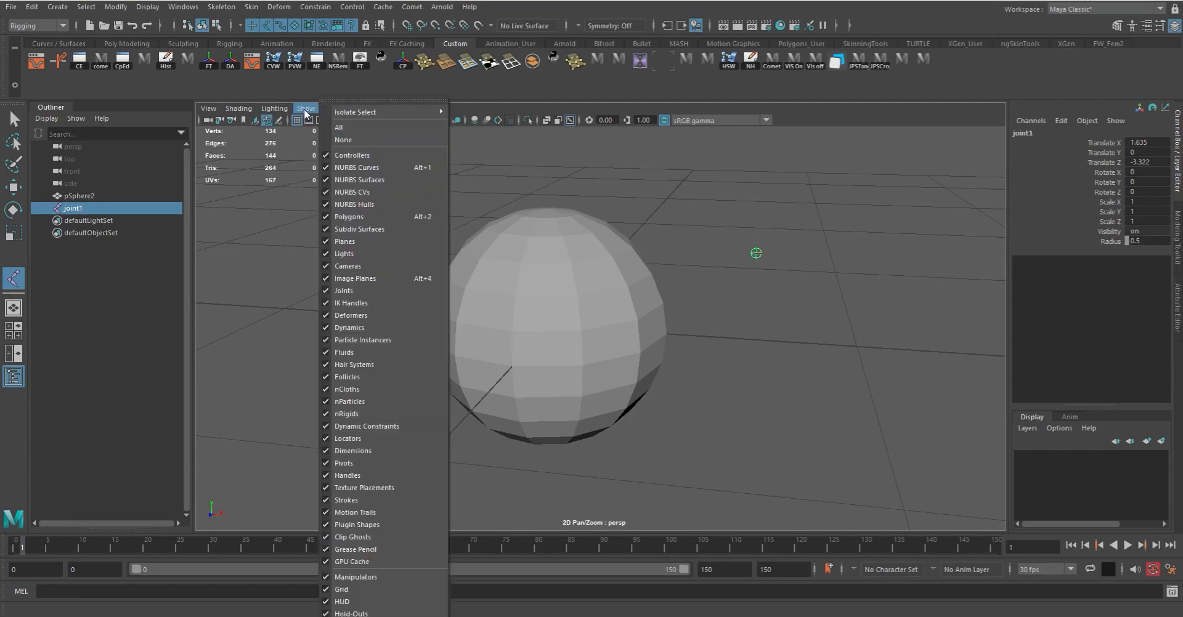
mouse_move(373, 113)
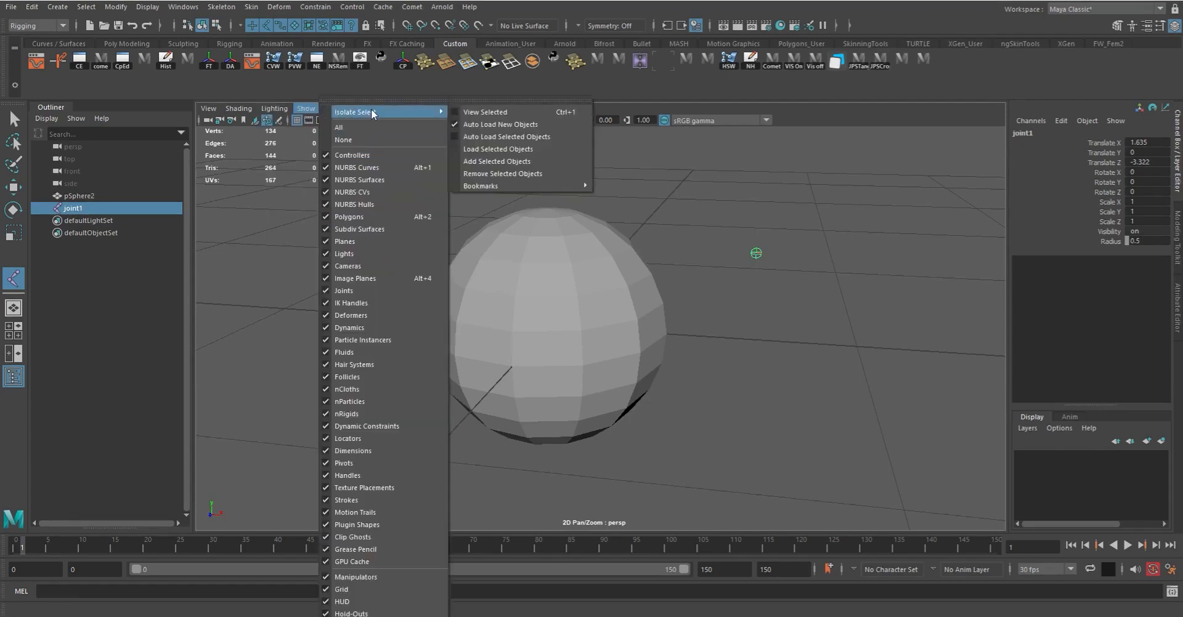
left_click(360, 141)
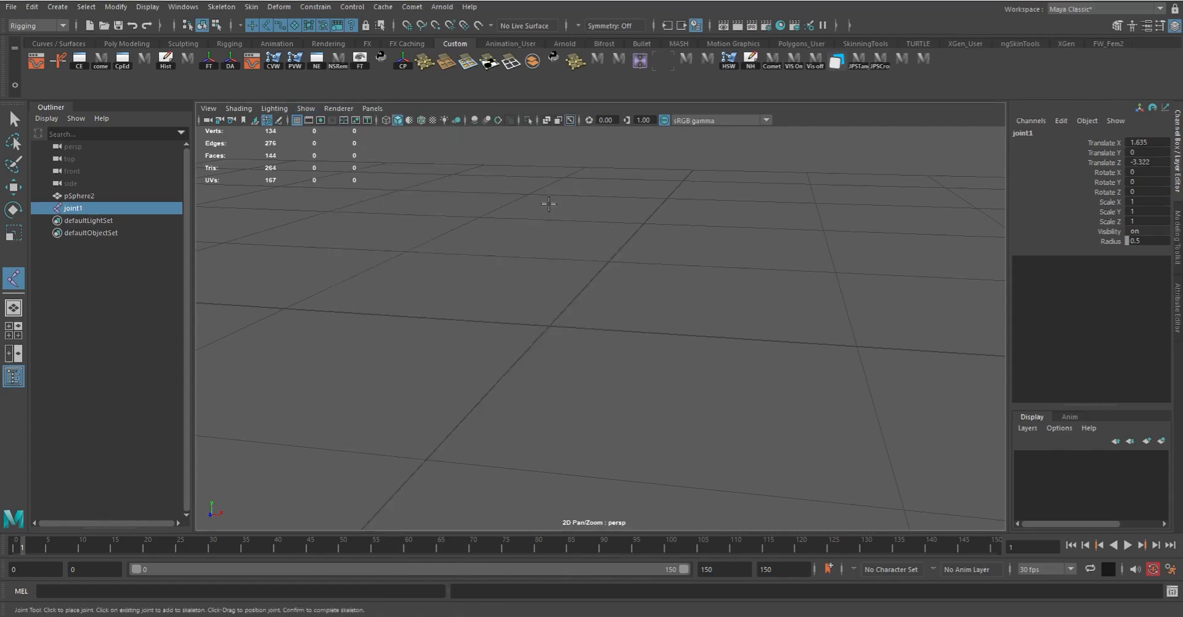
left_click_drag(593, 262, 592, 325, "alt")
Show all object types in the viewport again and delete the joint beside the sphere
left_click(306, 109)
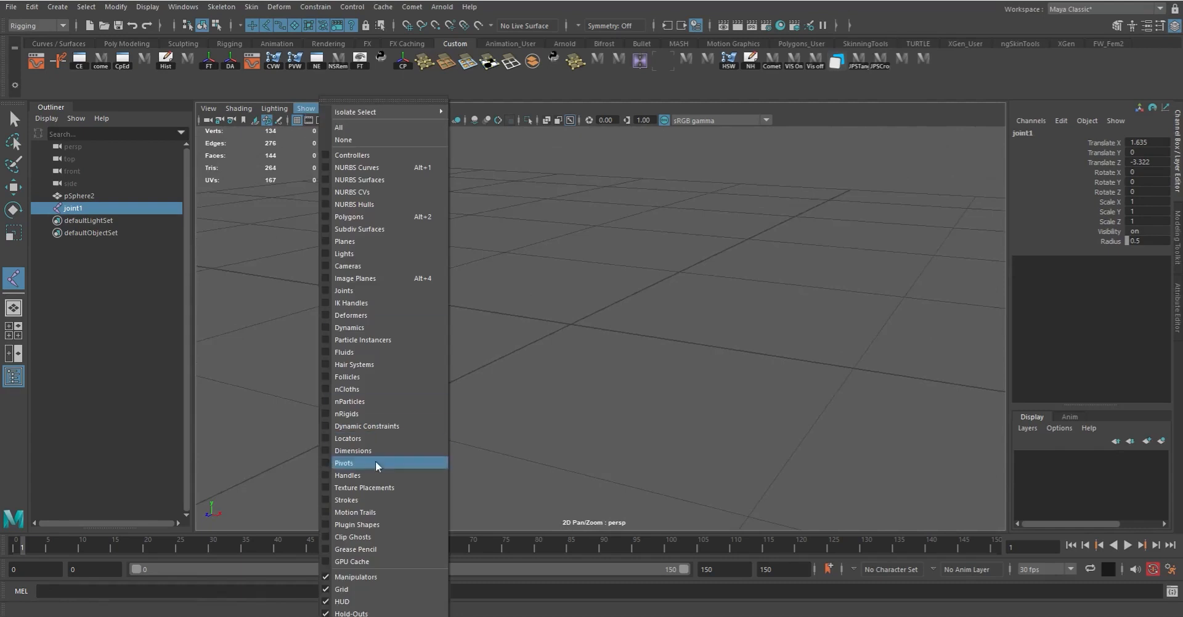
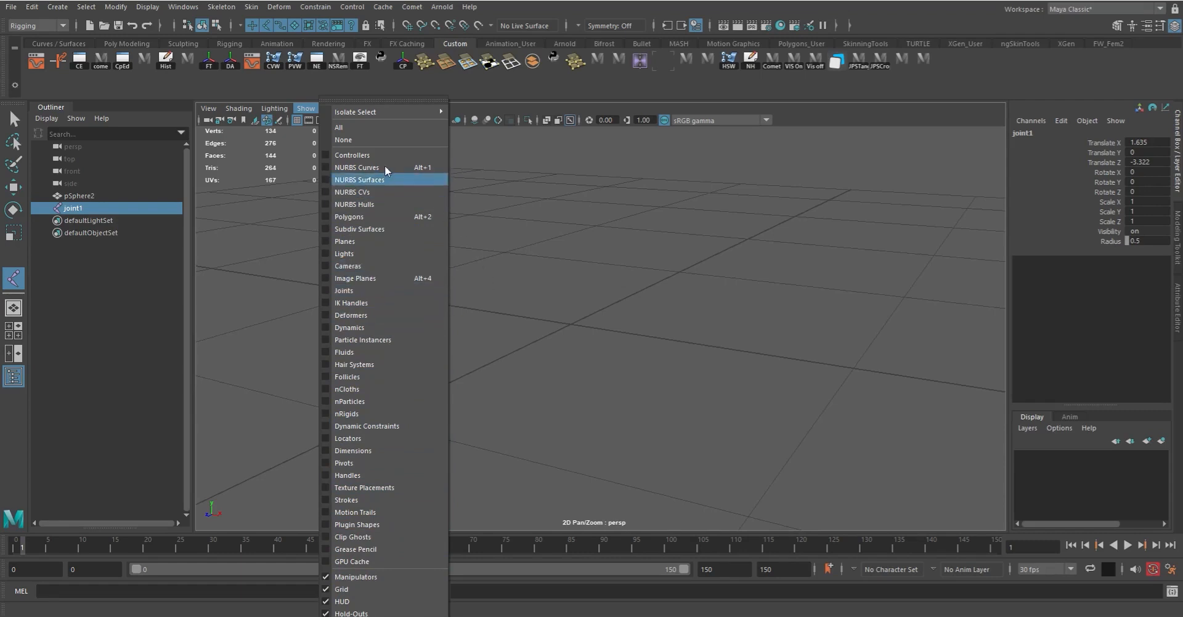
left_click(345, 129)
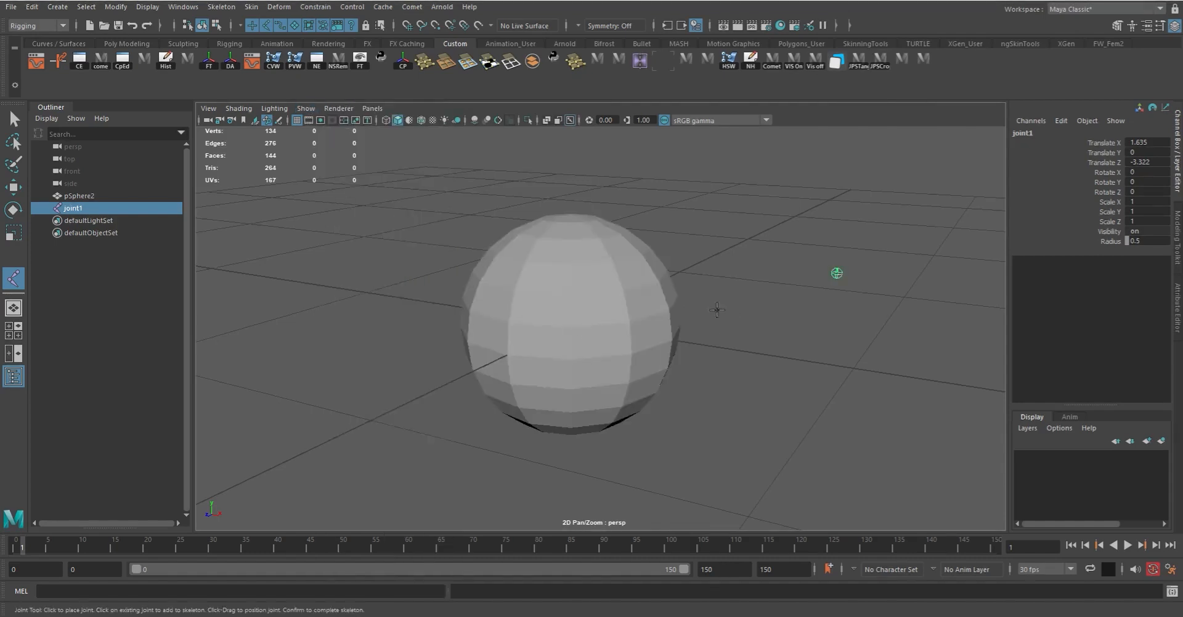
left_click(78, 207)
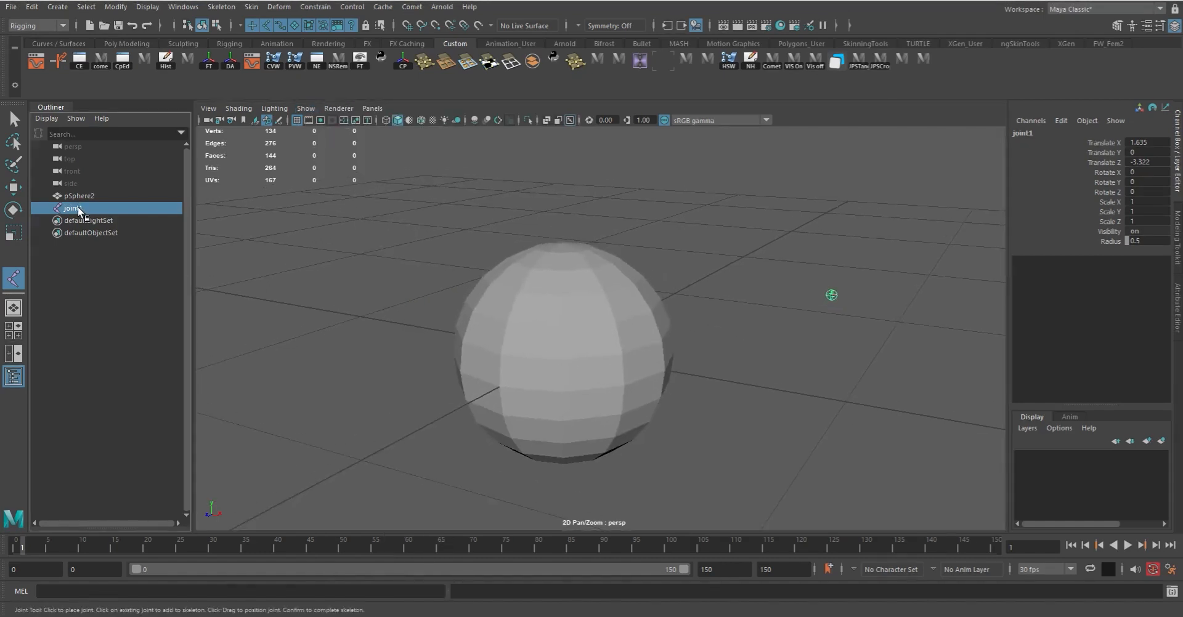
key("Delete")
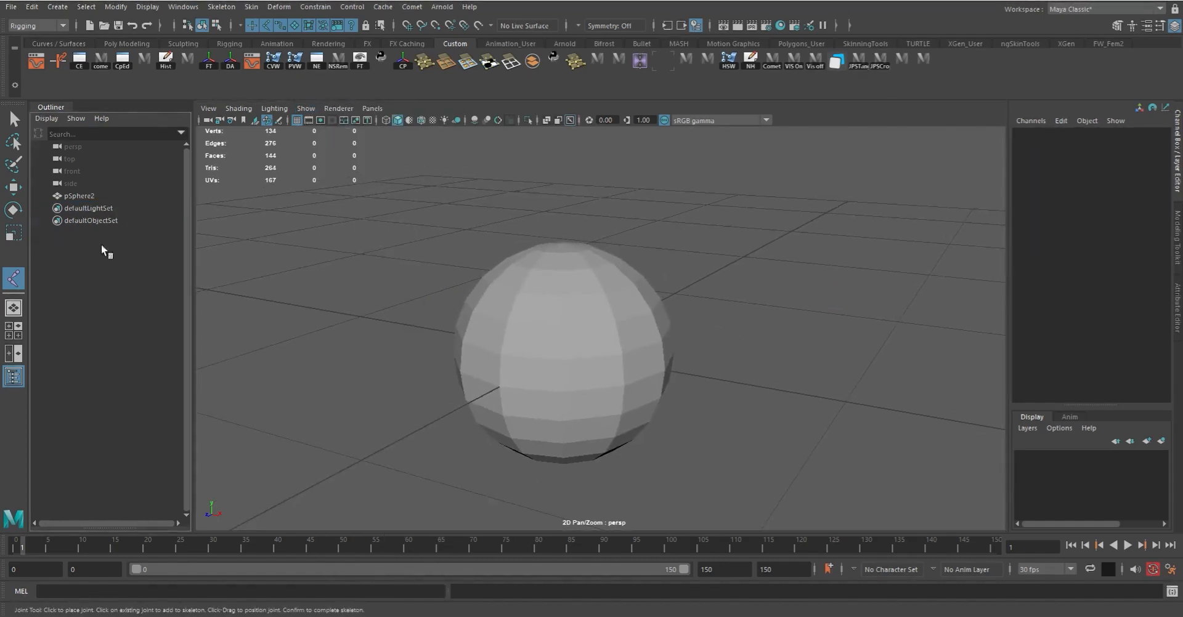
Place another joint behind the sphere and undo it, and select the whole sphere with the Select tool
left_click(789, 260)
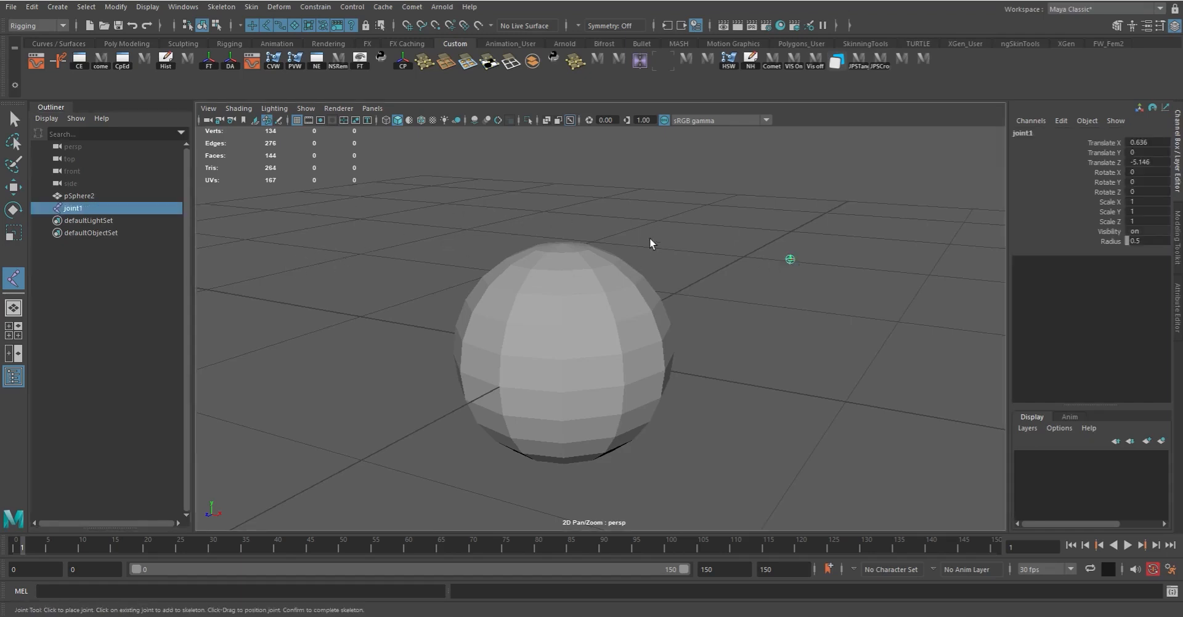
key("ctrl+z")
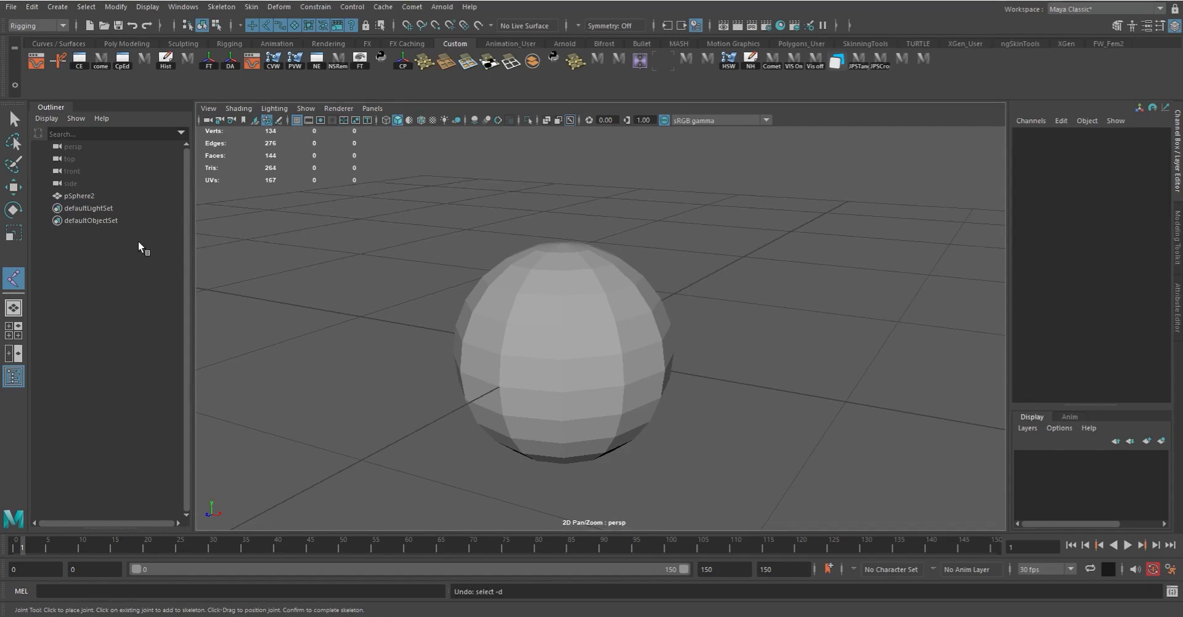
key("q")
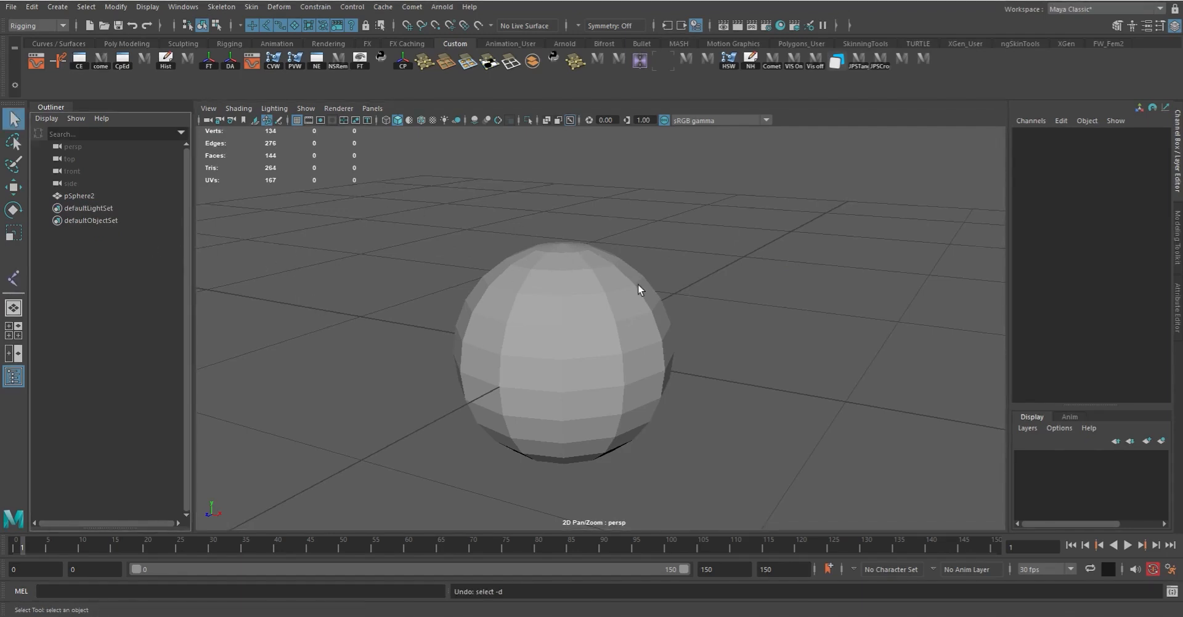
left_click_drag(638, 284, 631, 298, "alt")
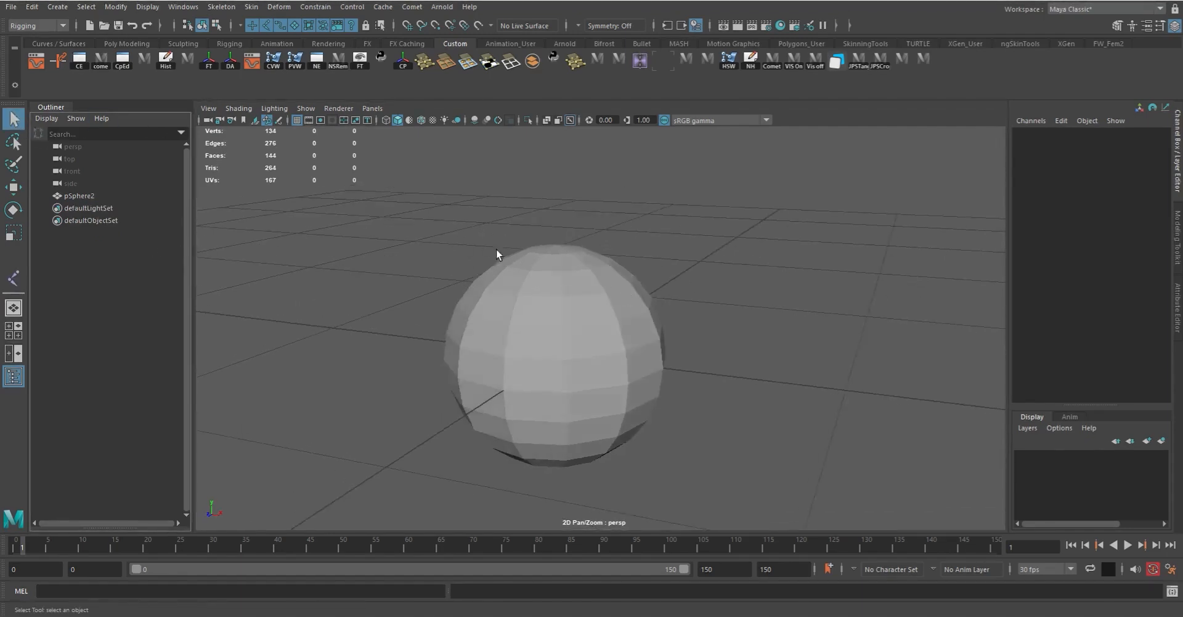
left_click_drag(561, 207, 670, 265)
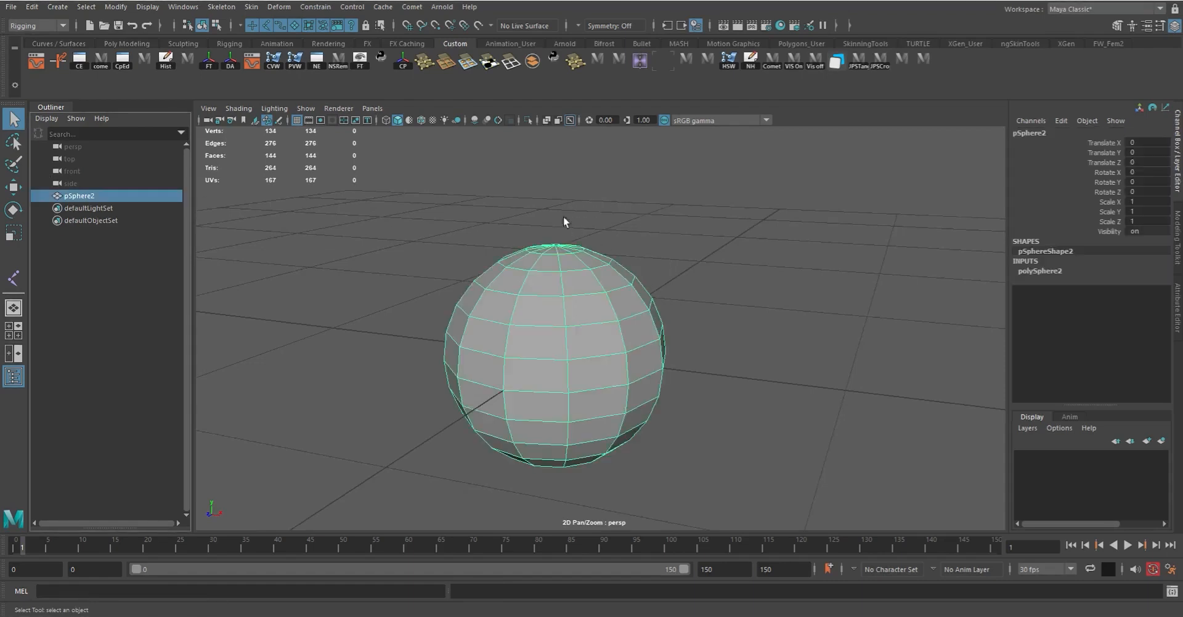
Deselect the sphere, and hide the grid in the perspective viewport and show it again
left_click(668, 209)
left_click(305, 108)
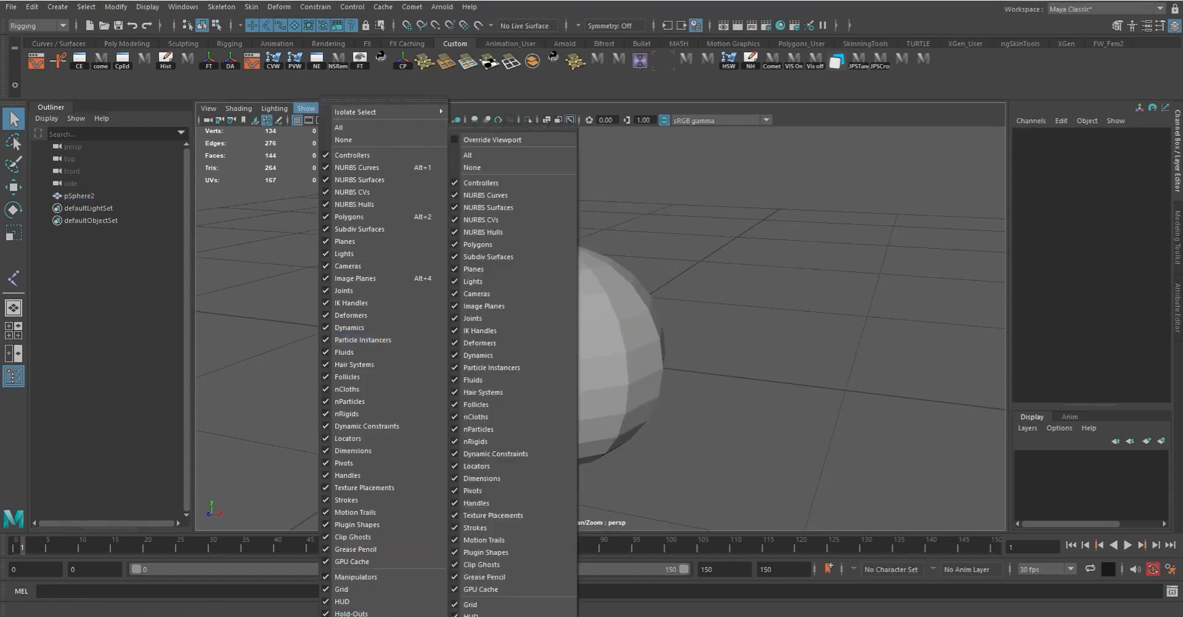
left_click(353, 593)
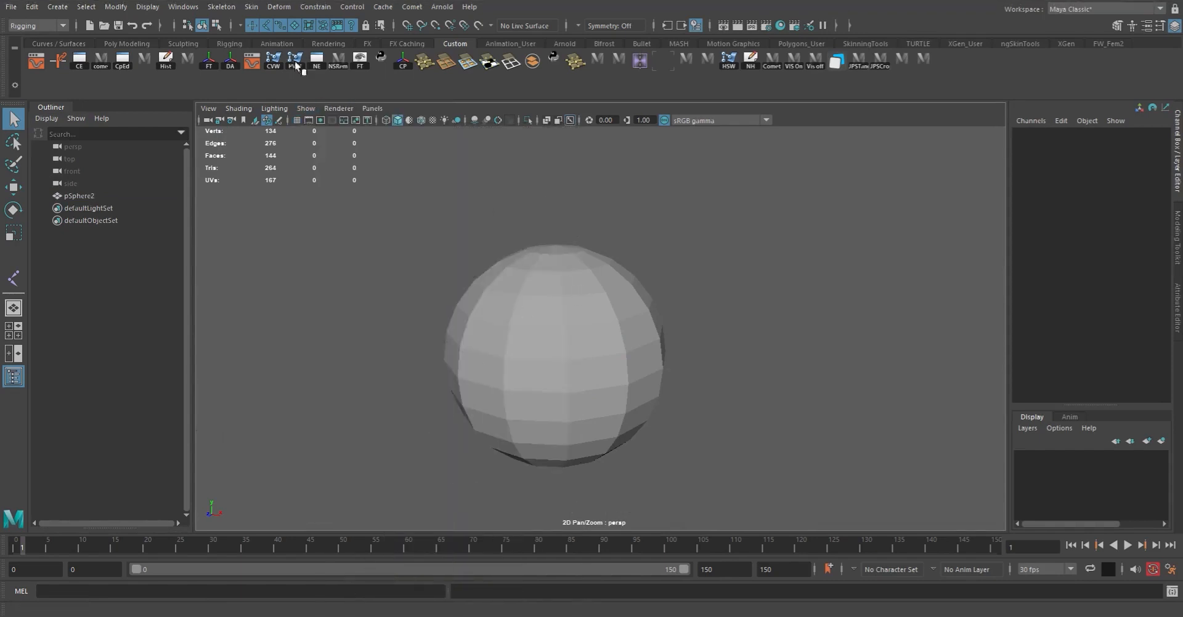
left_click(148, 8)
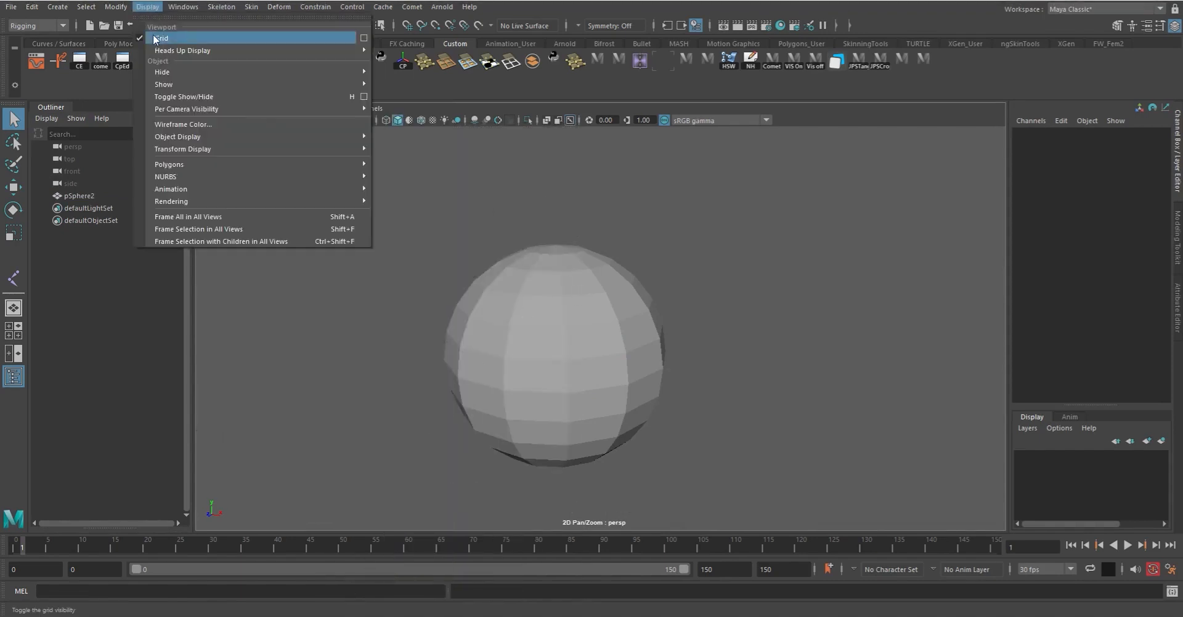
left_click(297, 313)
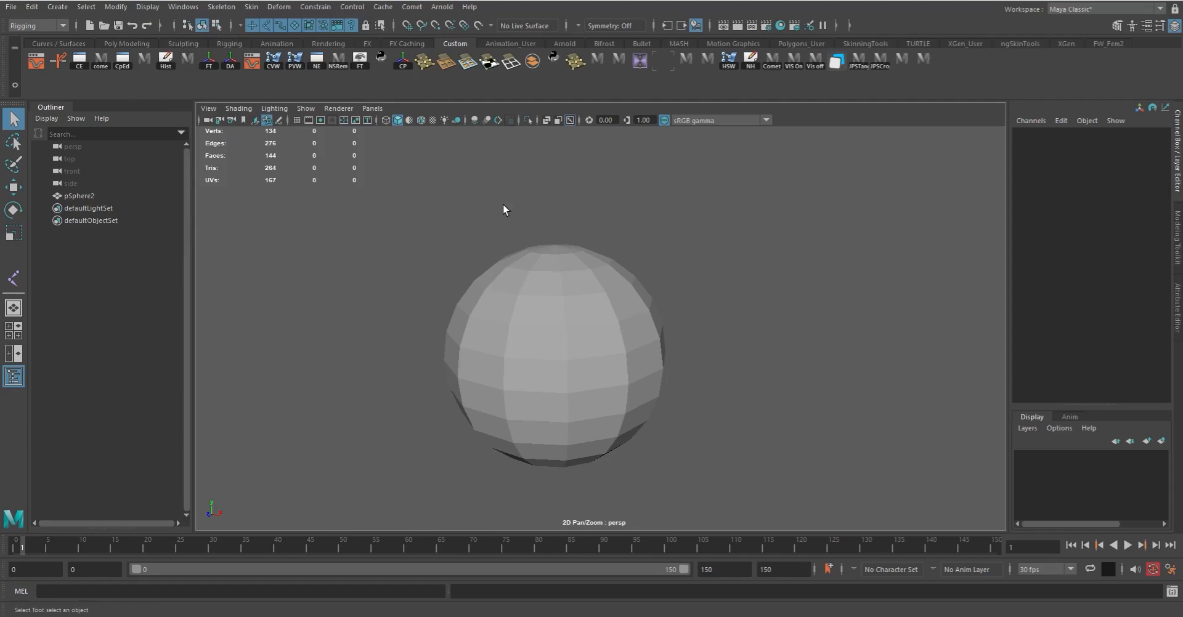
left_click(304, 108)
left_click(345, 590)
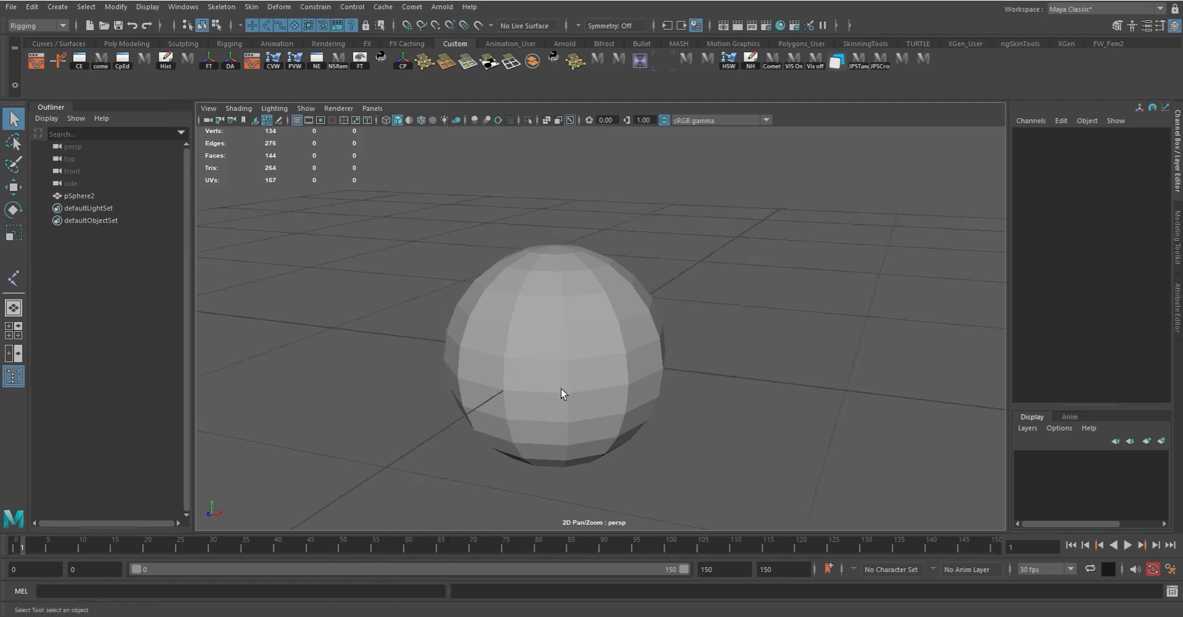
Enable Screen-space Ambient Occlusion in the Viewport 2.0 hardware renderer settings and close them
mouse_move(671, 332)
left_mouse_down("alt")
mouse_move(686, 331)
mouse_move(670, 332)
left_mouse_up("alt")
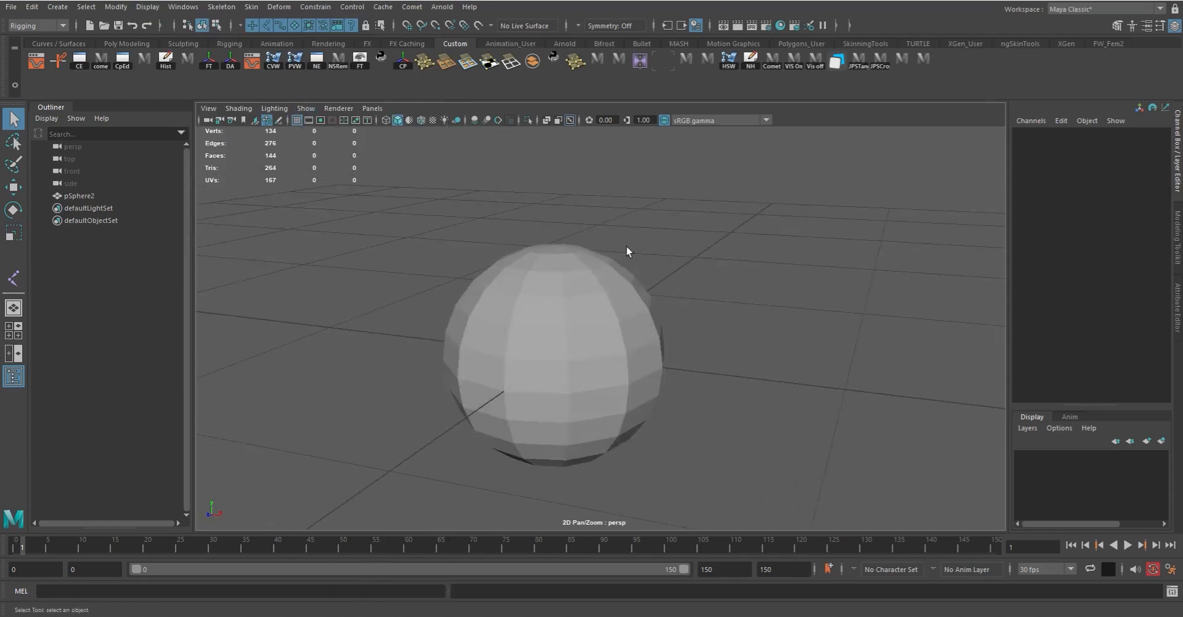
left_click_drag(626, 246, 600, 274, "alt")
left_click(333, 106)
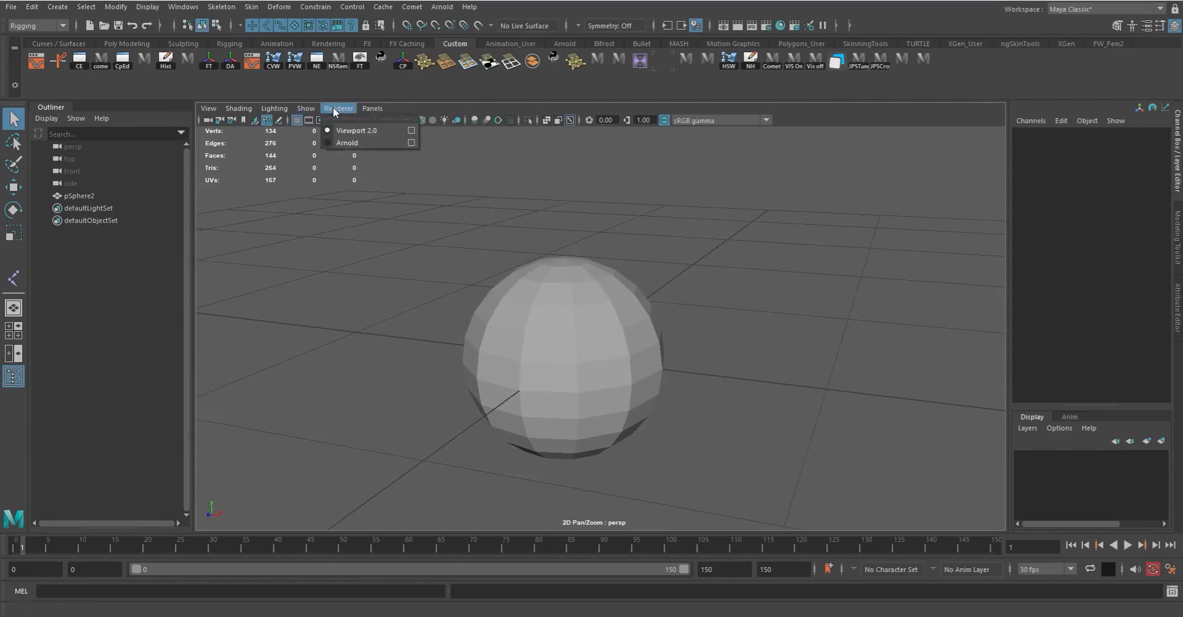
left_click(411, 130)
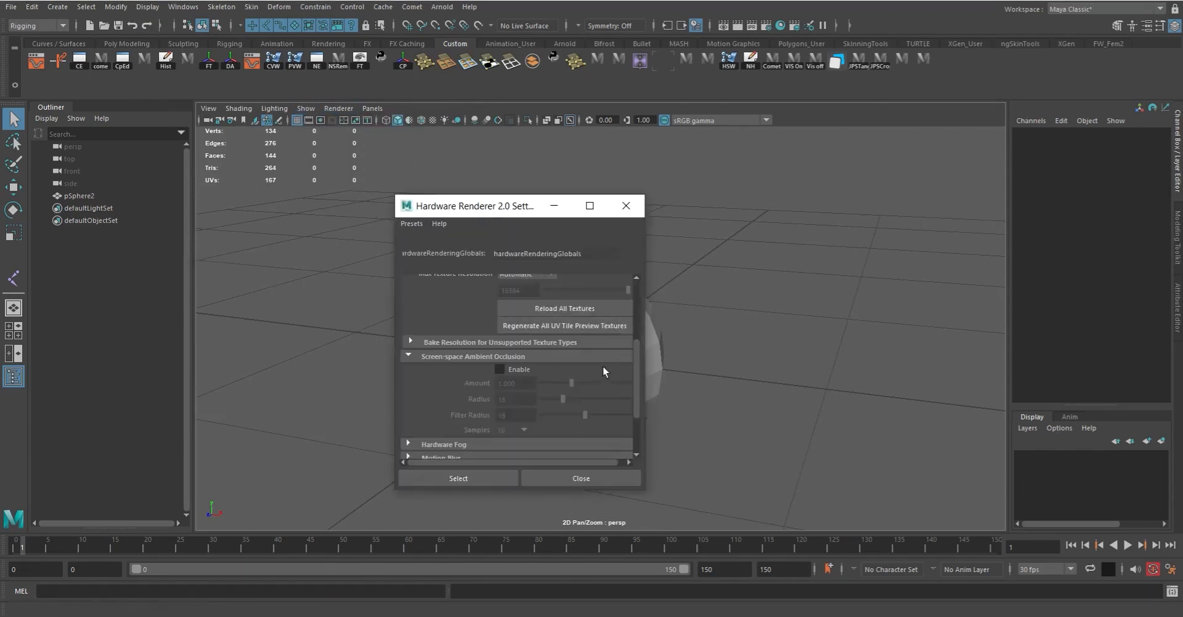
left_click_drag(639, 357, 634, 417)
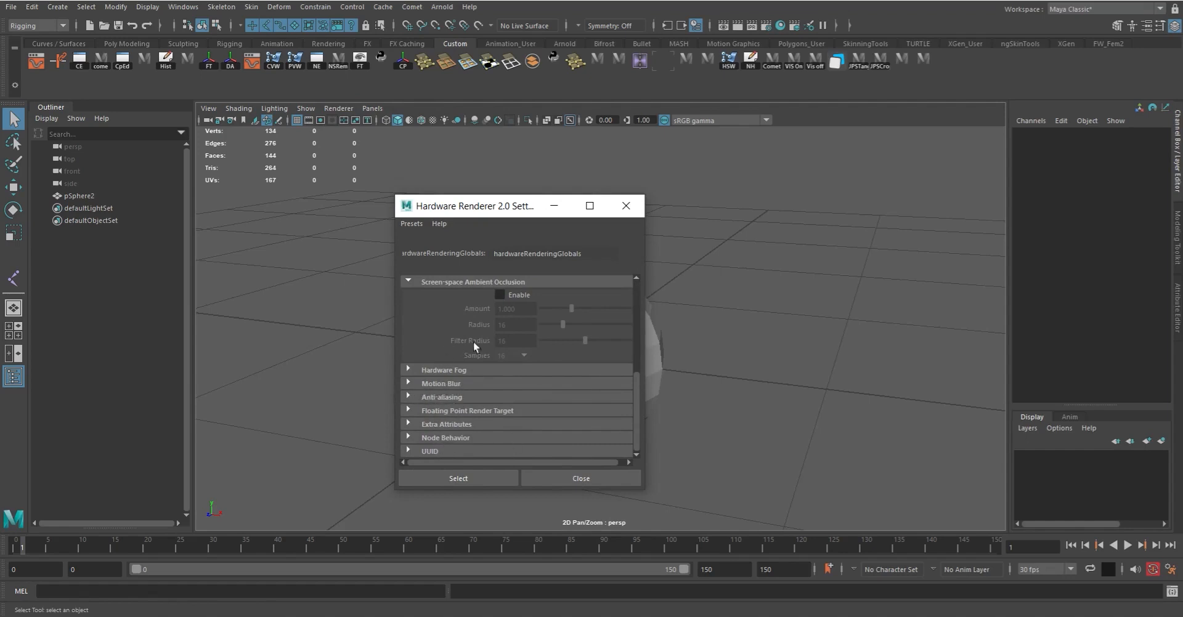
scroll(634, 291, "up", 10)
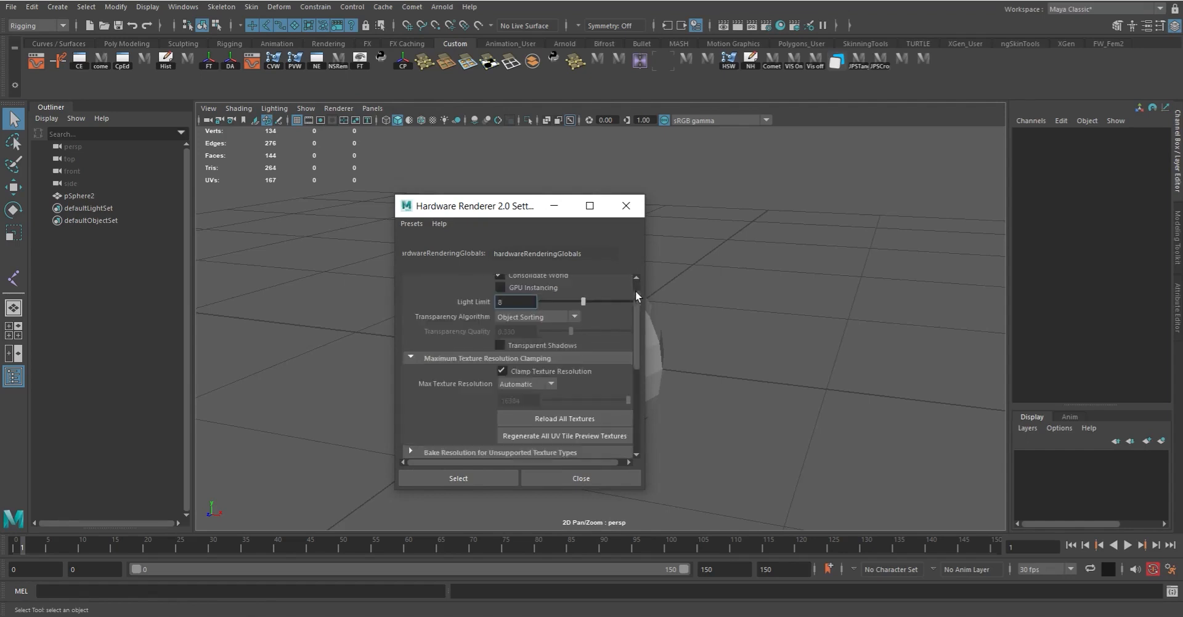
scroll(641, 345, "down", 5)
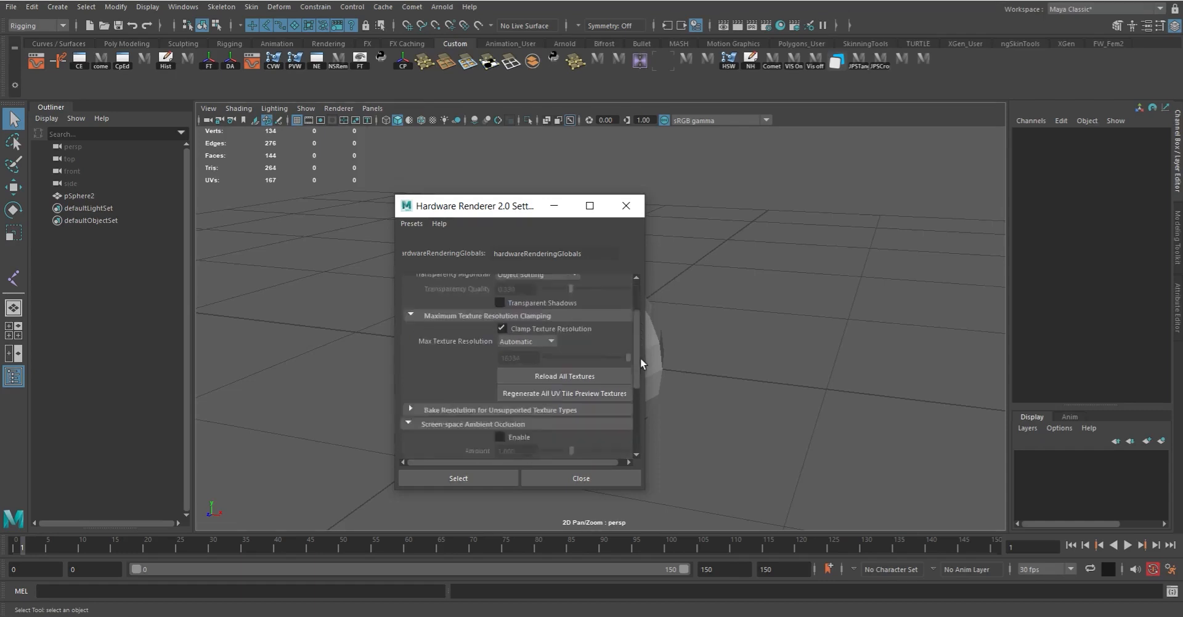
left_click(500, 340)
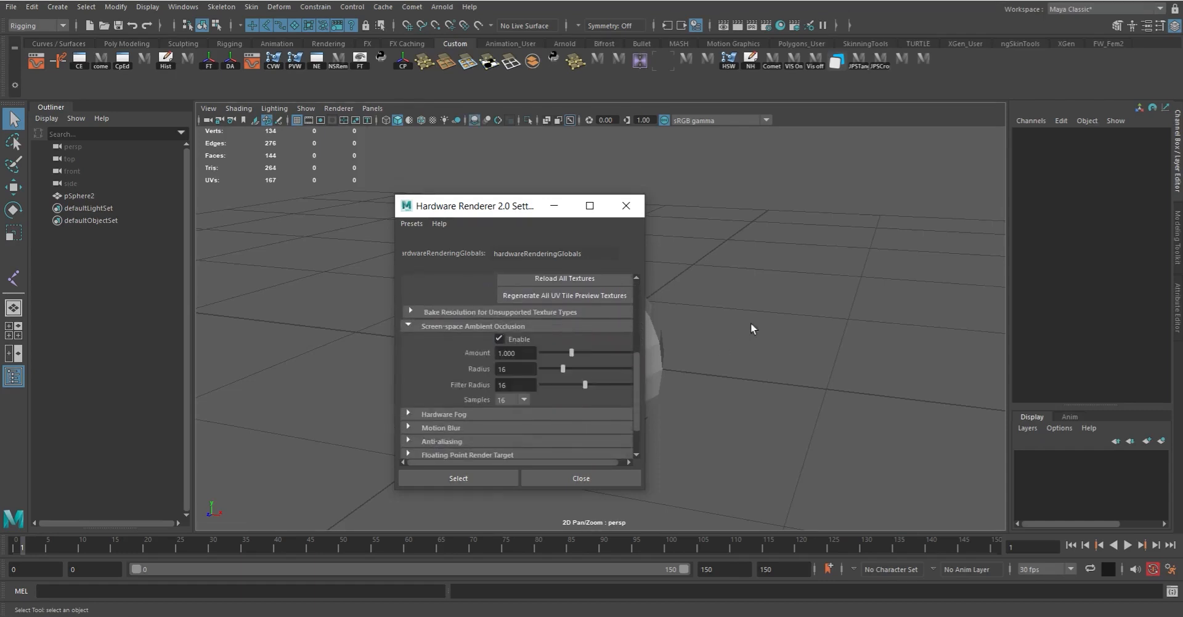
left_click(626, 205)
Select the sphere and move it up along Y to about 1.022 with the Move tool
left_click_drag(665, 264, 739, 391, "alt")
mouse_move(655, 413)
left_mouse_down("alt")
mouse_move(674, 393)
mouse_move(581, 312)
mouse_move(623, 370)
mouse_move(727, 324)
mouse_move(655, 312)
mouse_move(536, 327)
mouse_move(563, 374)
mouse_move(655, 372)
mouse_move(603, 367)
left_mouse_up("alt")
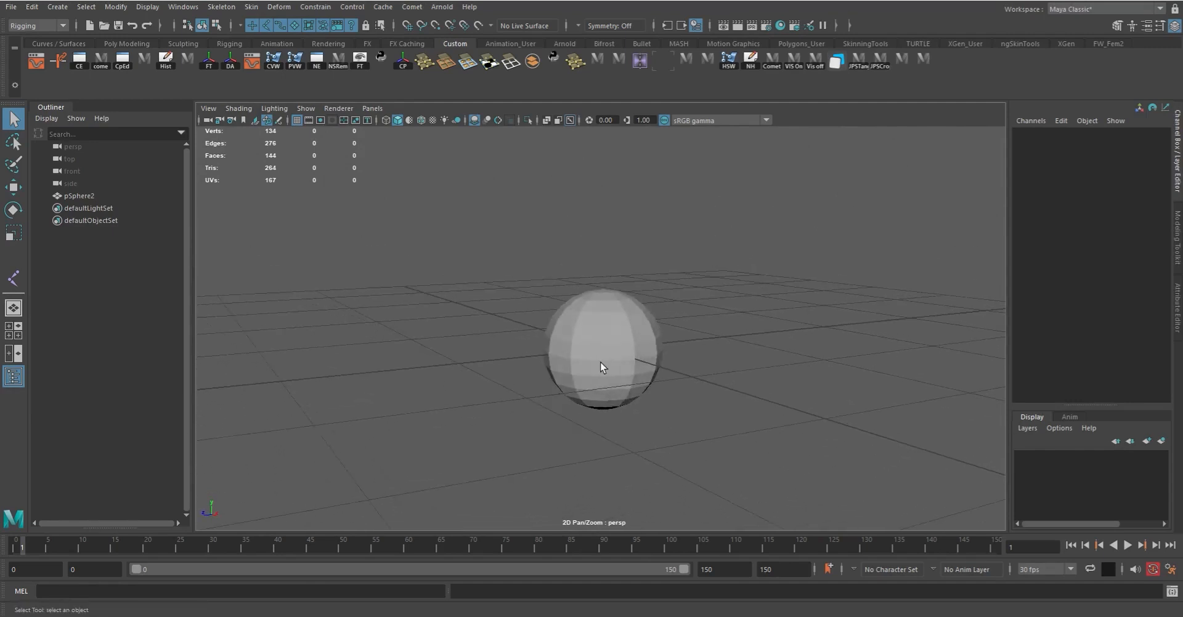
key("w")
left_click(600, 352)
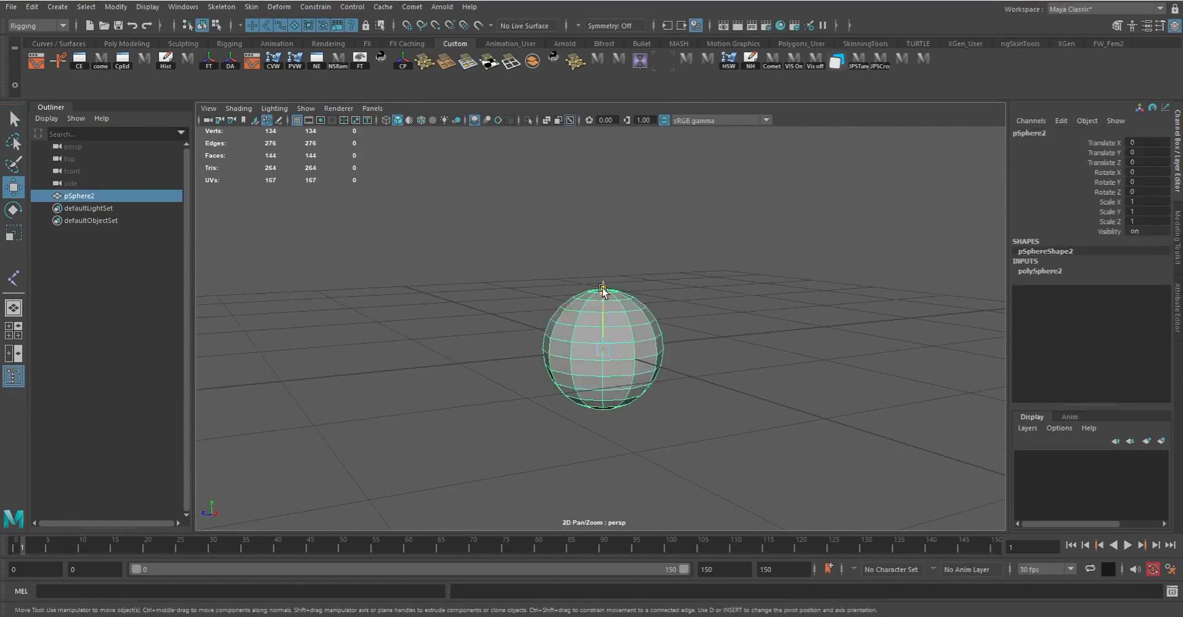
left_click_drag(604, 288, 608, 227)
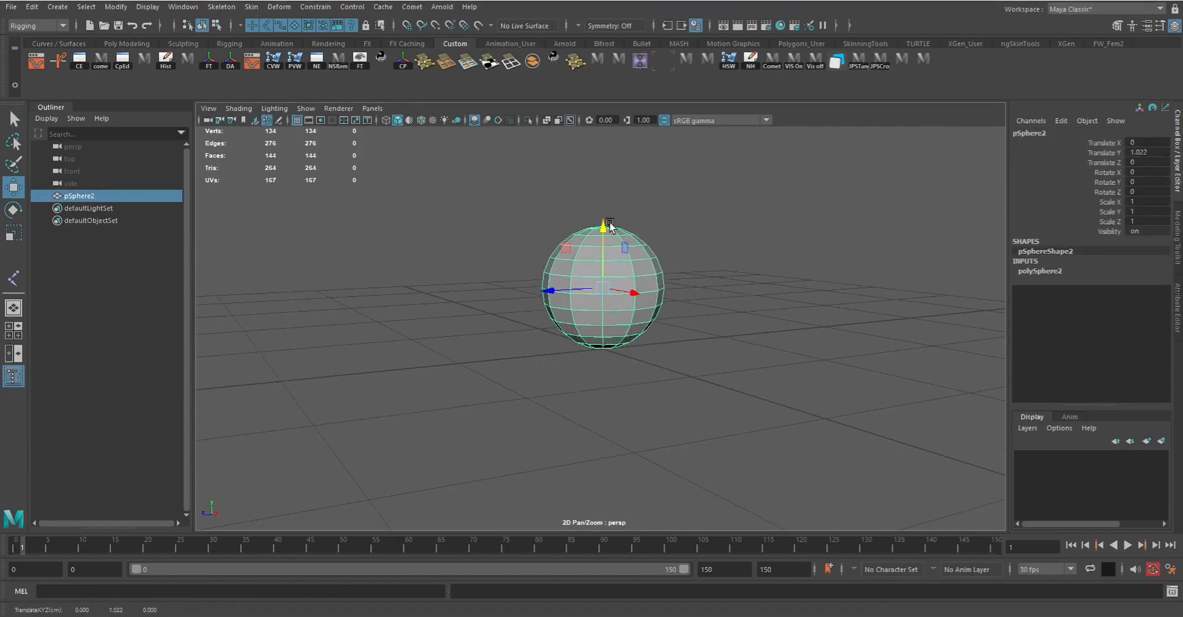
Create a polygon plane beneath the sphere, scale it uniformly to about 37.8 as a floor, and deselect it
left_click(57, 6)
mouse_move(92, 51)
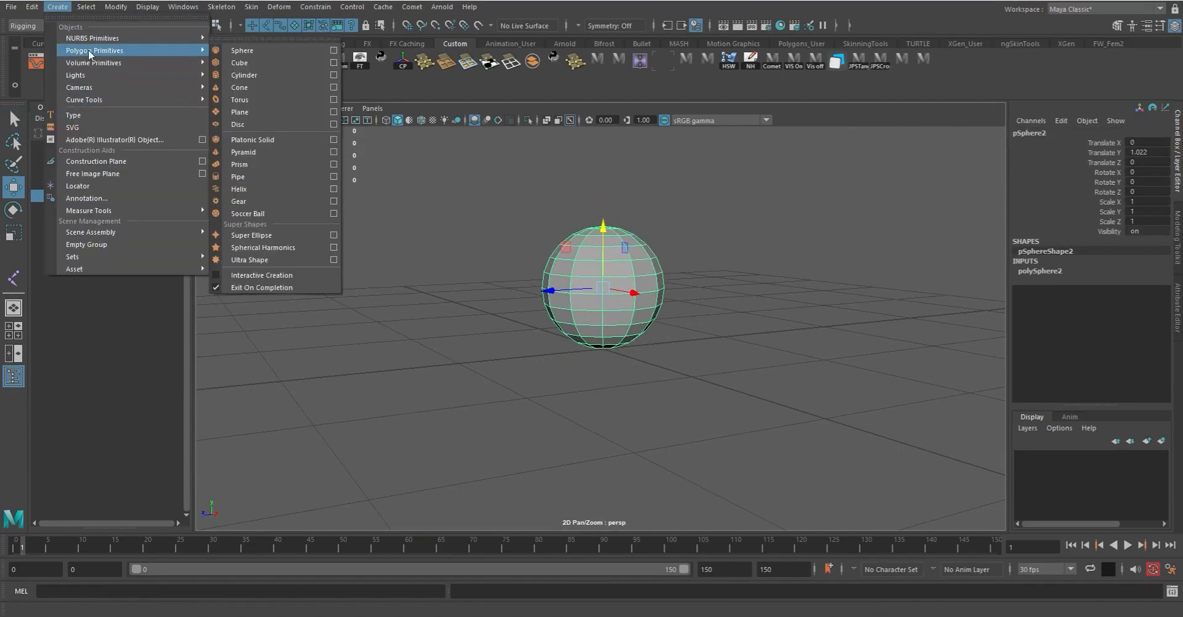
left_click(249, 113)
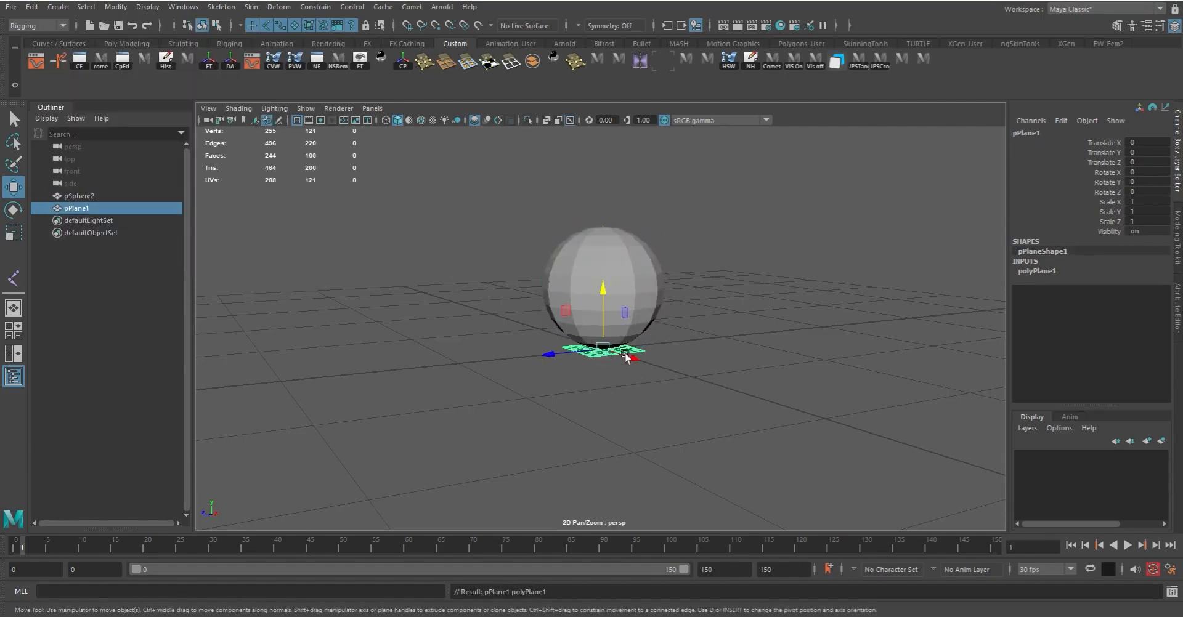
key("r")
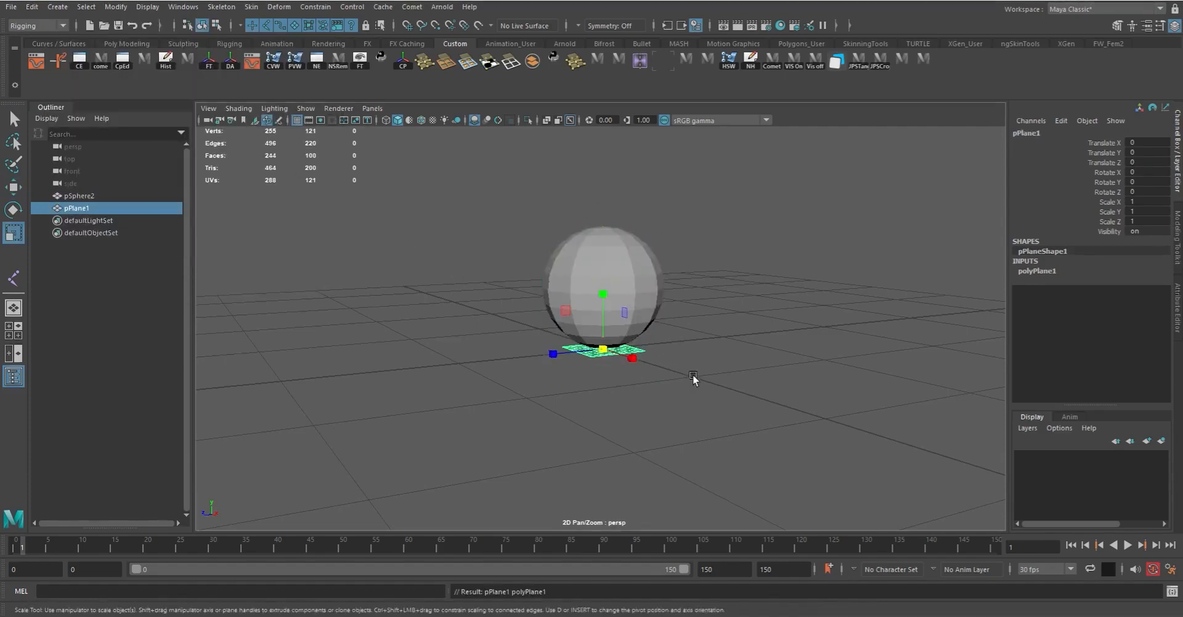
middle_click_drag(695, 378, 997, 302)
middle_click_drag(553, 425, 588, 370)
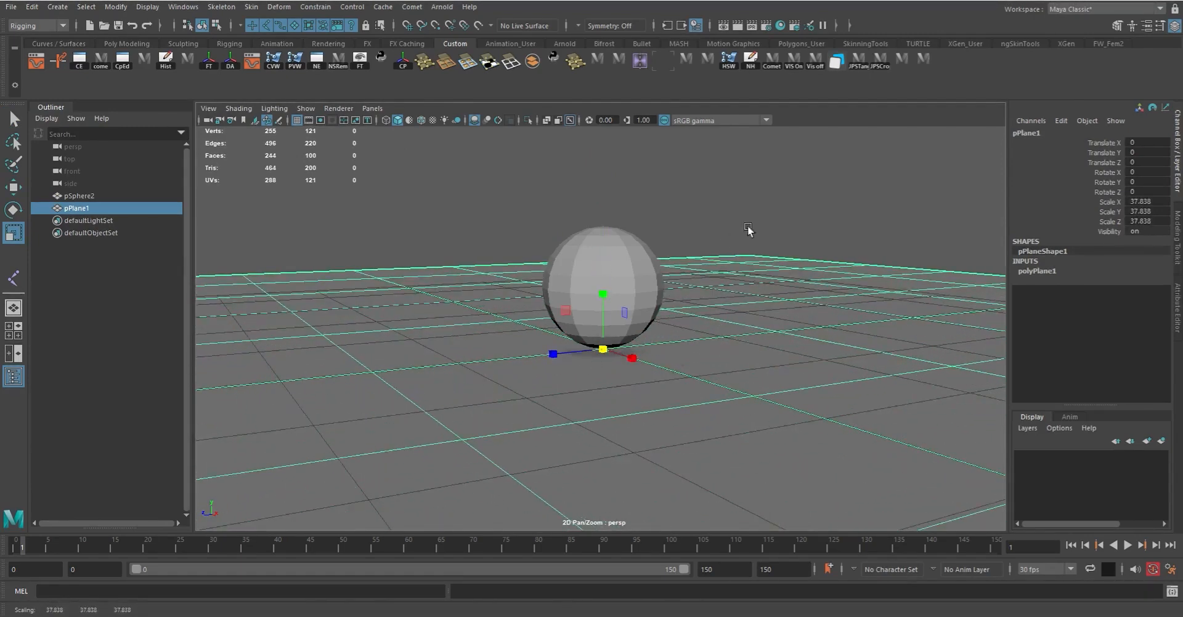
left_click(807, 221)
Lower the sphere slightly toward the floor plane to a Translate Y of about 0.973 and deselect it
left_click_drag(647, 322, 691, 312, "alt")
right_click_drag(691, 313, 649, 351, "alt")
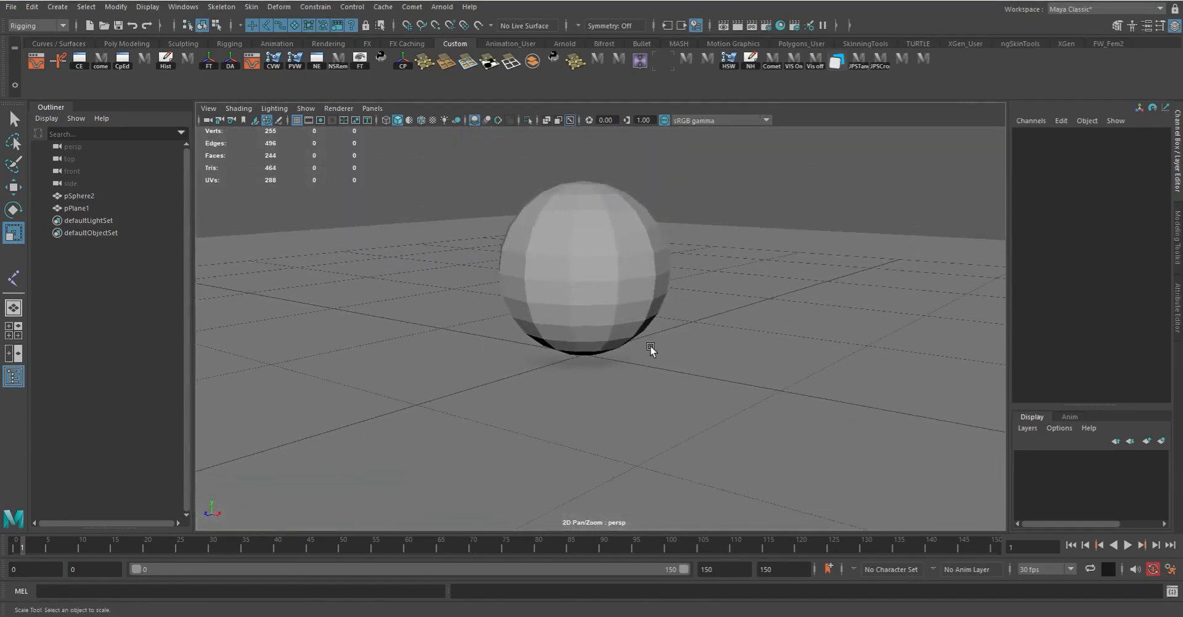
left_click(604, 257)
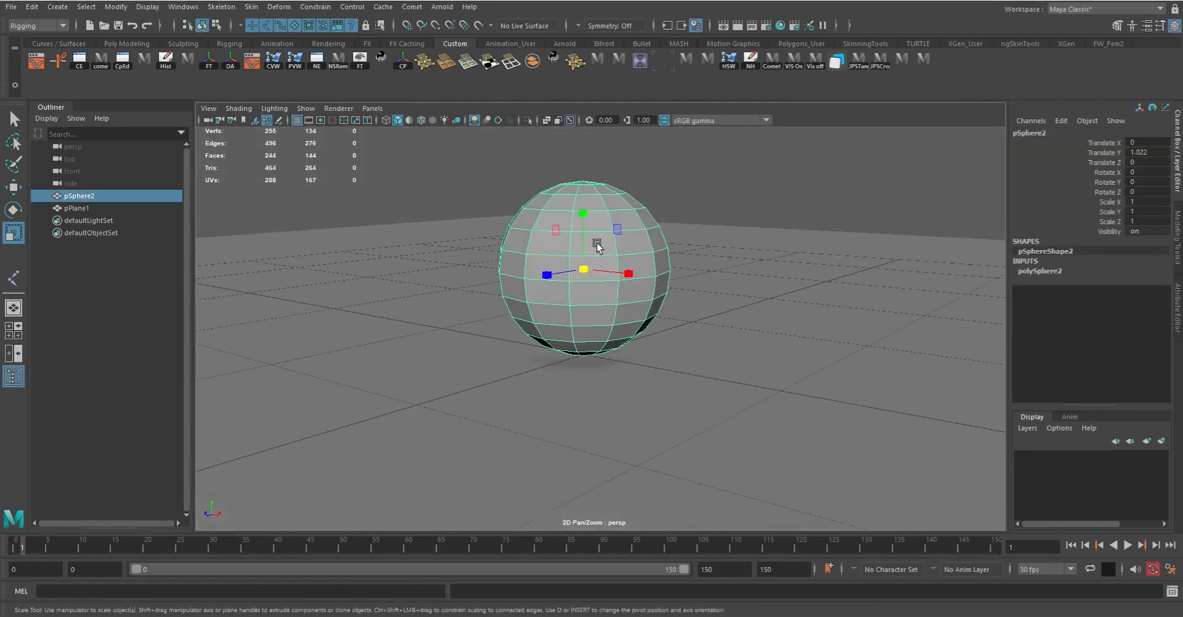
key("w")
left_click_drag(582, 212, 586, 213)
mouse_move(691, 364)
left_mouse_down("alt")
mouse_move(776, 366)
mouse_move(700, 379)
mouse_move(708, 369)
left_mouse_up("alt")
key("q")
left_click(804, 213)
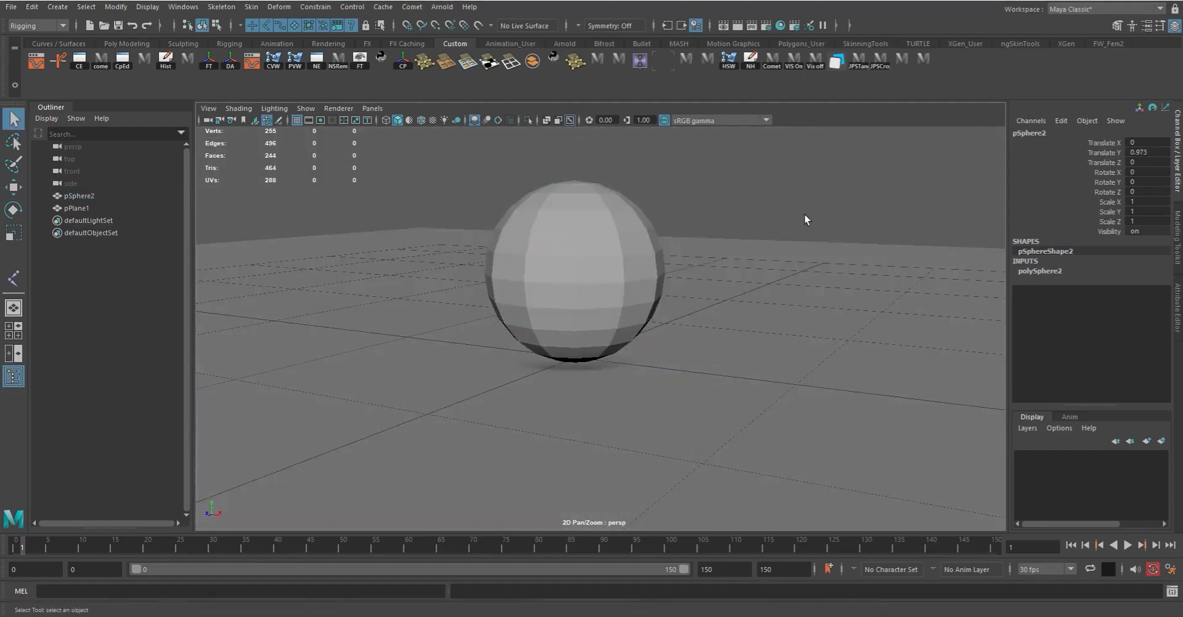
Turn off Screen-space Ambient Occlusion in the Viewport 2.0 hardware renderer settings and close them
left_click_drag(748, 293, 745, 318, "alt")
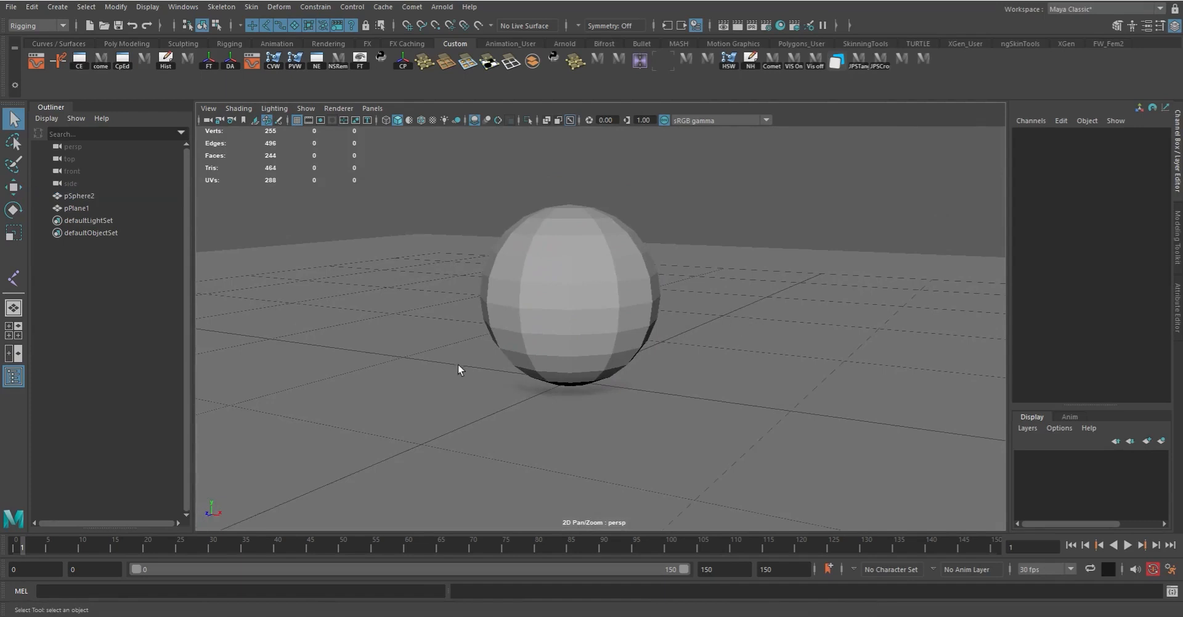
left_click(331, 108)
left_click(408, 131)
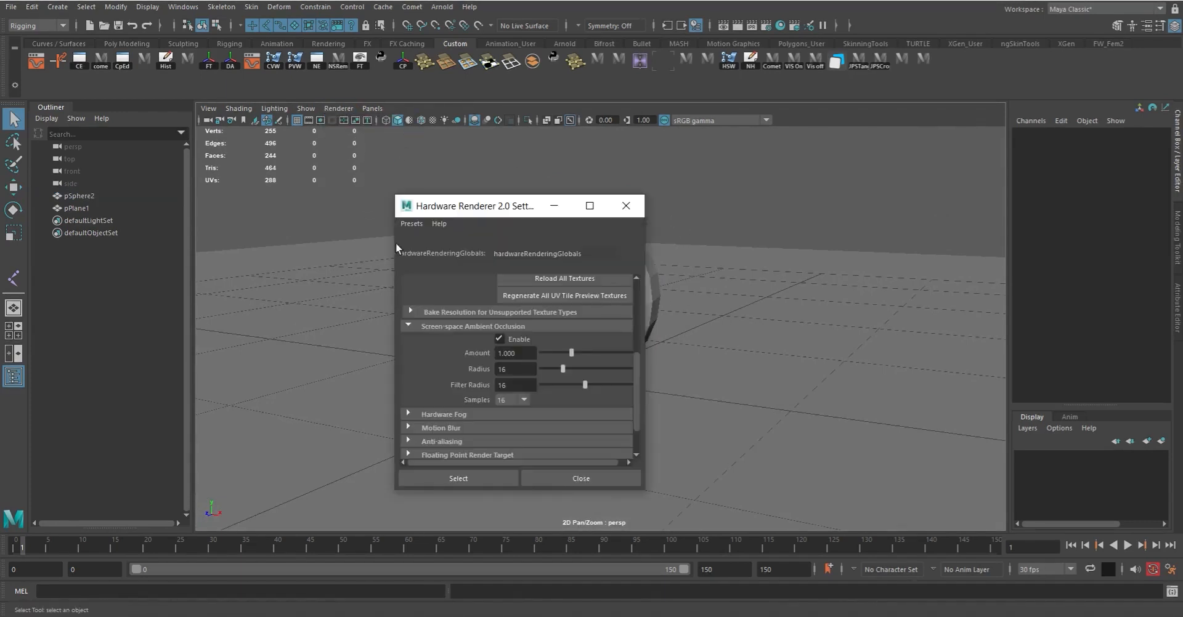
left_click(500, 339)
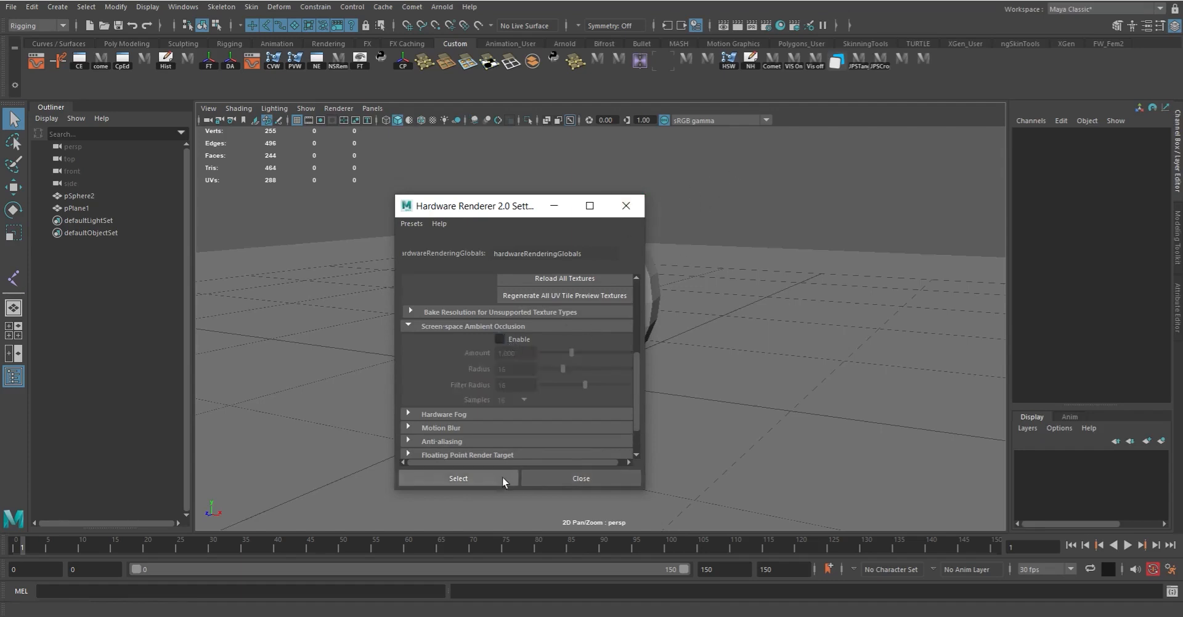
left_click(597, 478)
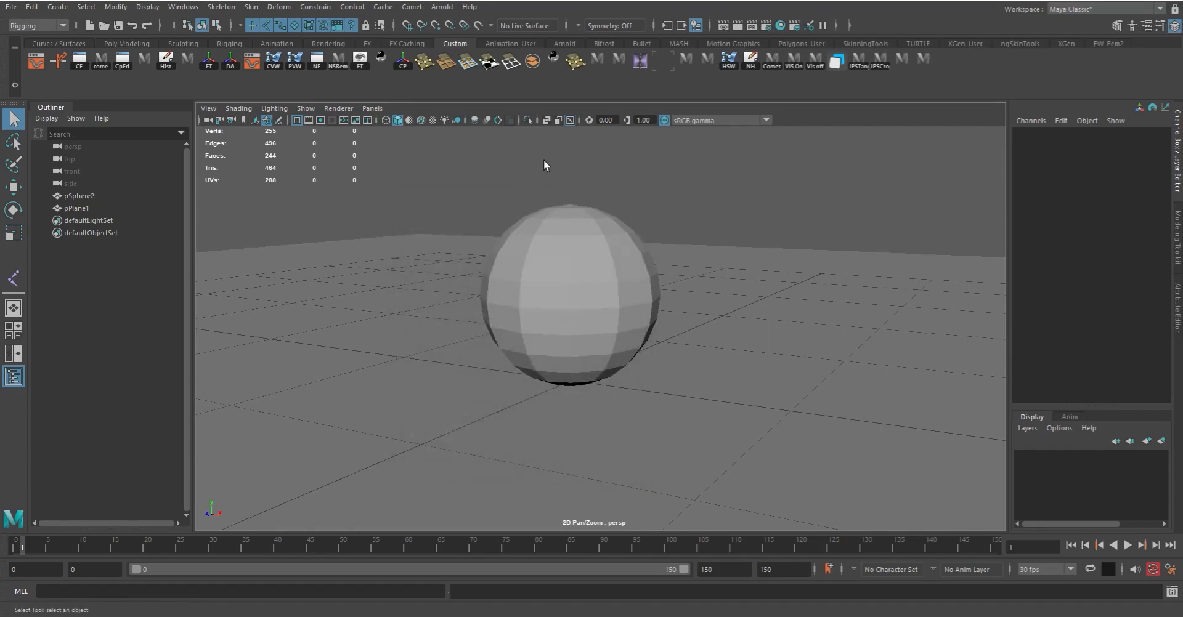
left_click_drag(543, 160, 674, 299)
left_click(760, 224)
middle_click_drag(660, 286, 665, 351, "alt")
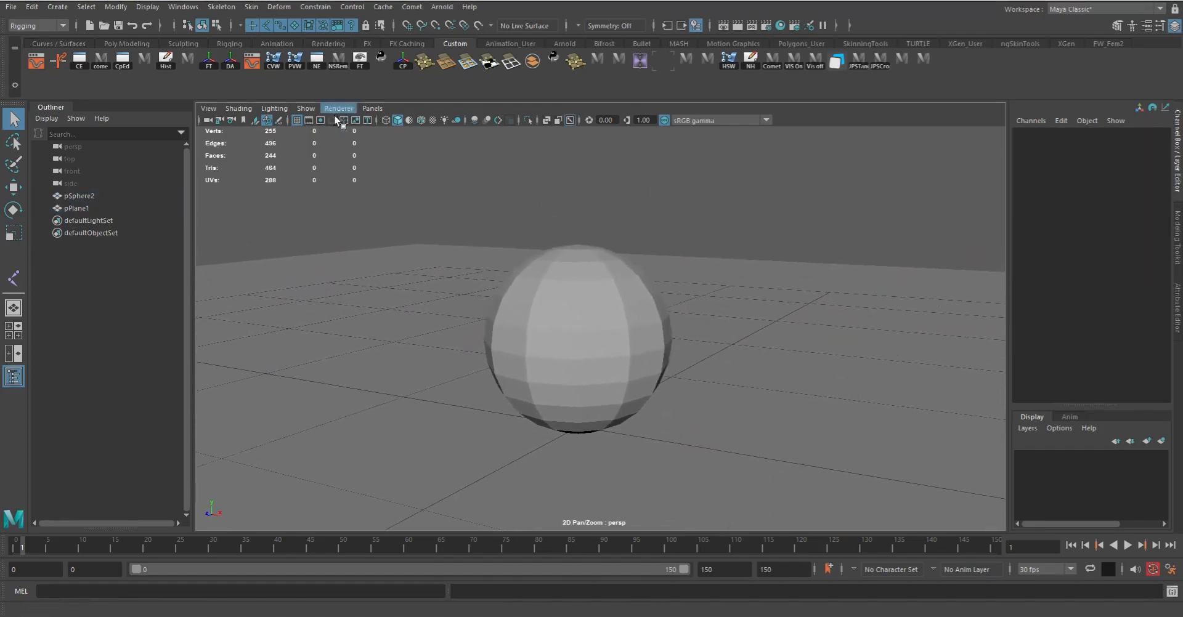
left_click(304, 108)
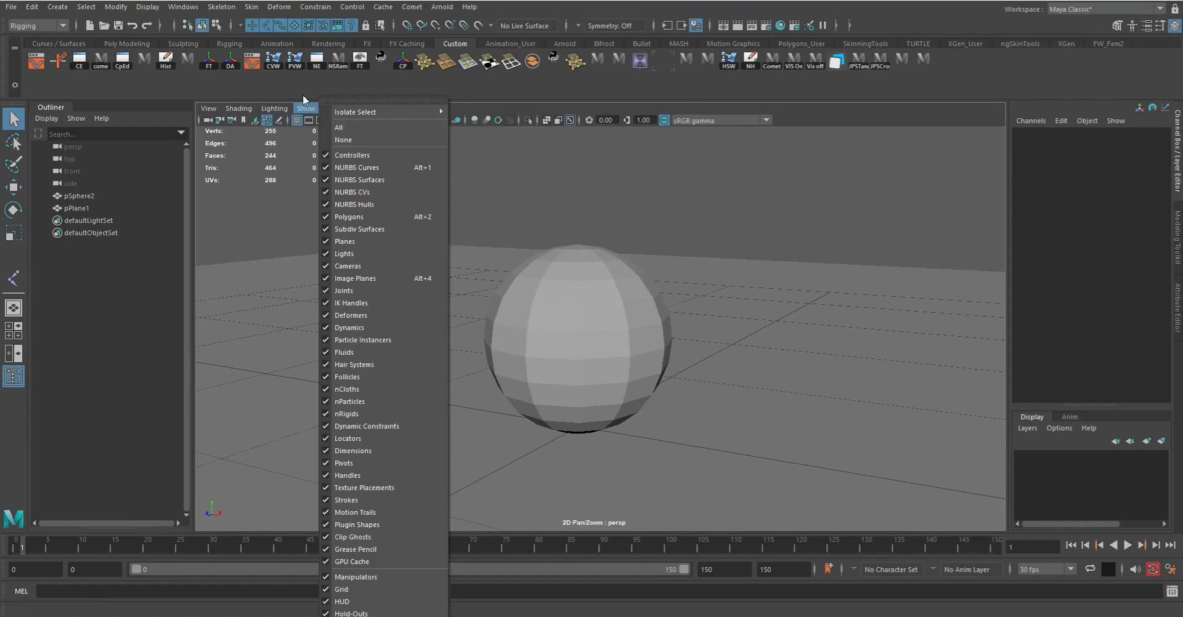
left_click(332, 94)
Examine the Motion Blur options in the Viewport 2.0 hardware renderer settings and close the settings
left_click(338, 109)
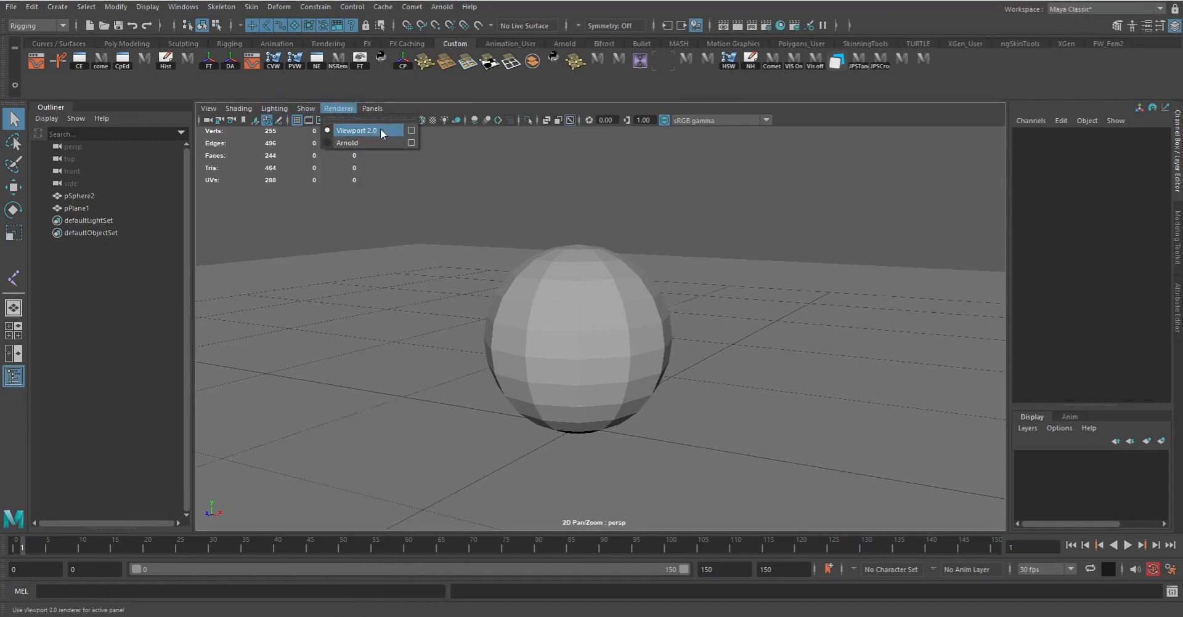
left_click(411, 130)
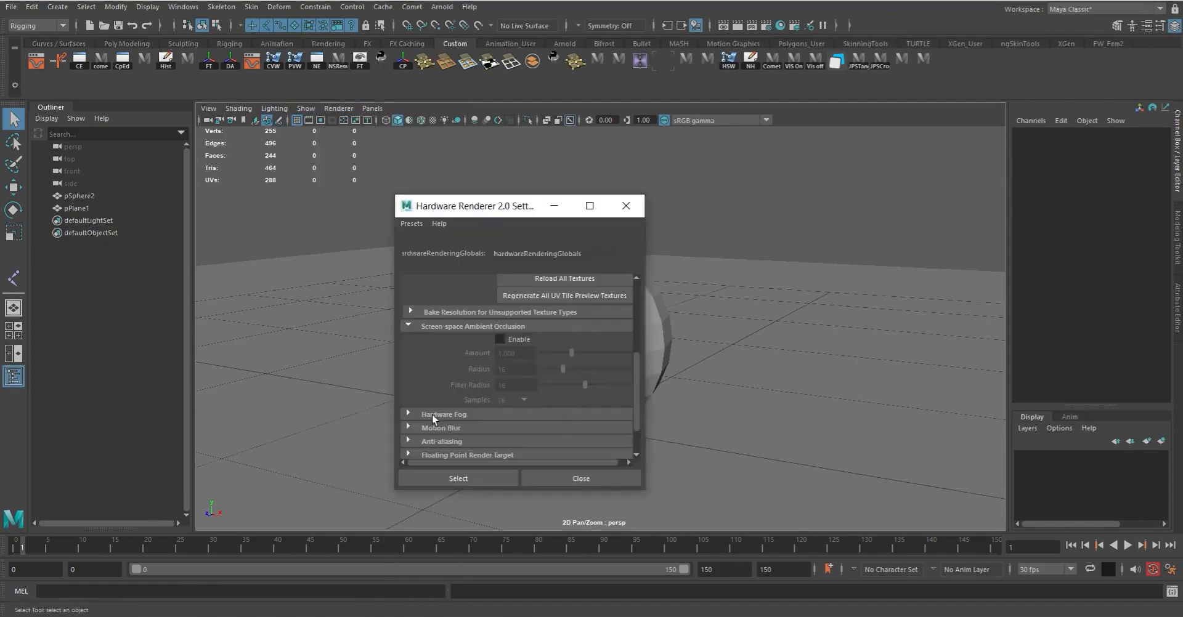
left_click(407, 326)
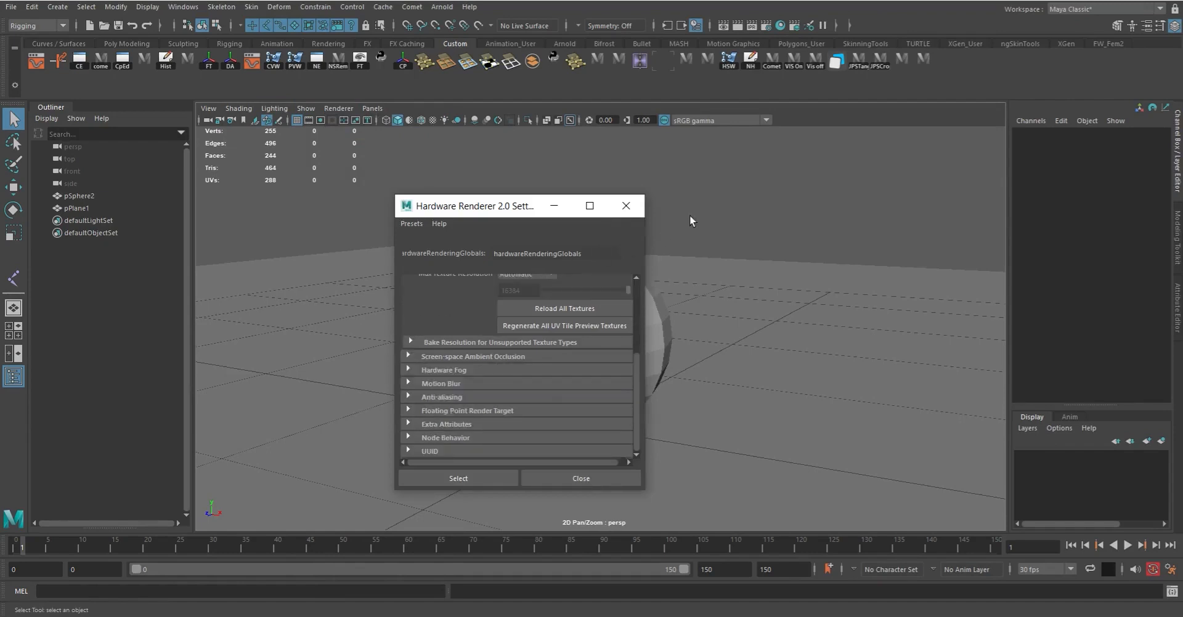
left_click(408, 383)
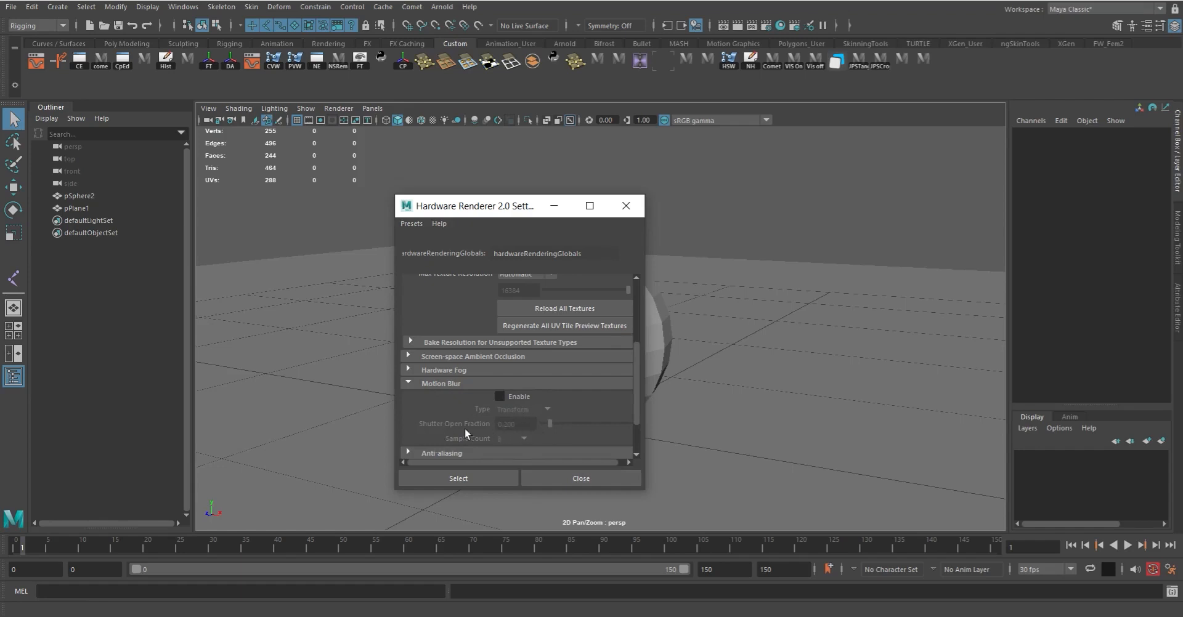
left_click(573, 479)
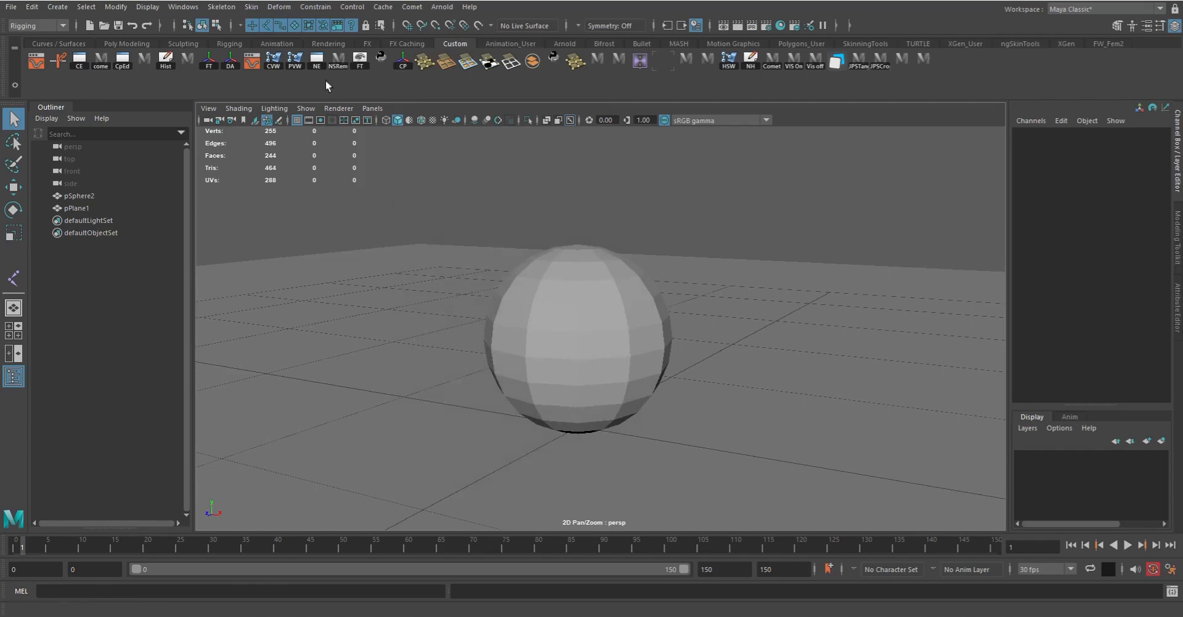
Examine the renderers available for the viewport and the Arnold rendering commands
left_click(307, 108)
left_click(353, 90)
left_click(330, 109)
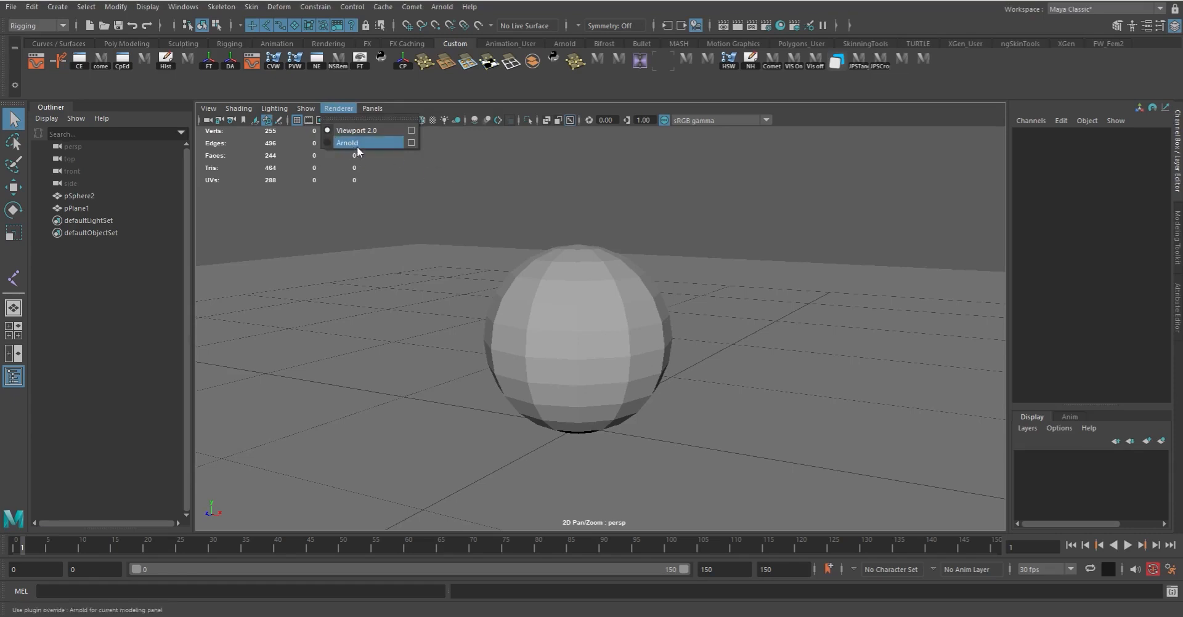
left_click(447, 7)
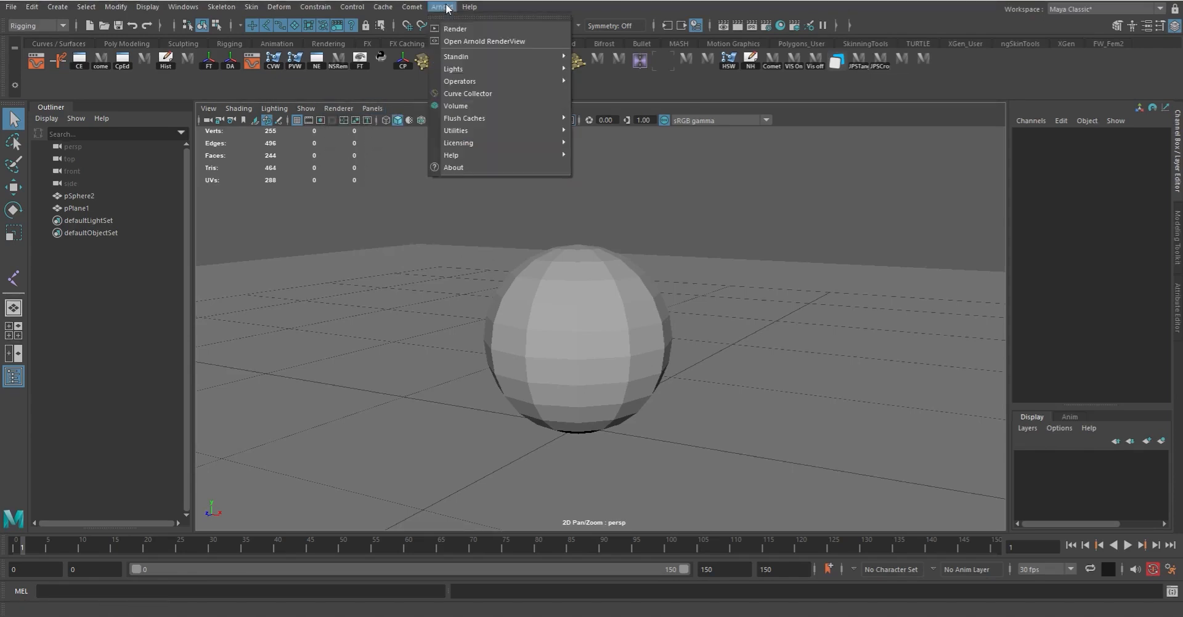
Open the Arnold RenderView and start a live render of the perspective camera
left_click(469, 42)
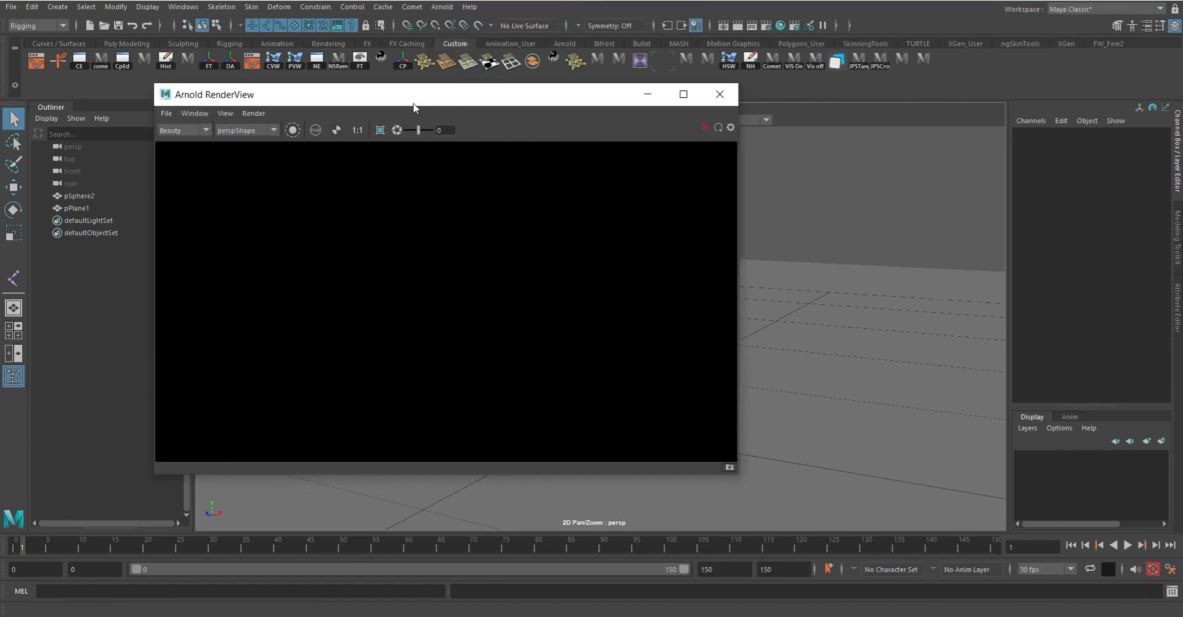
left_click_drag(413, 105, 331, 141)
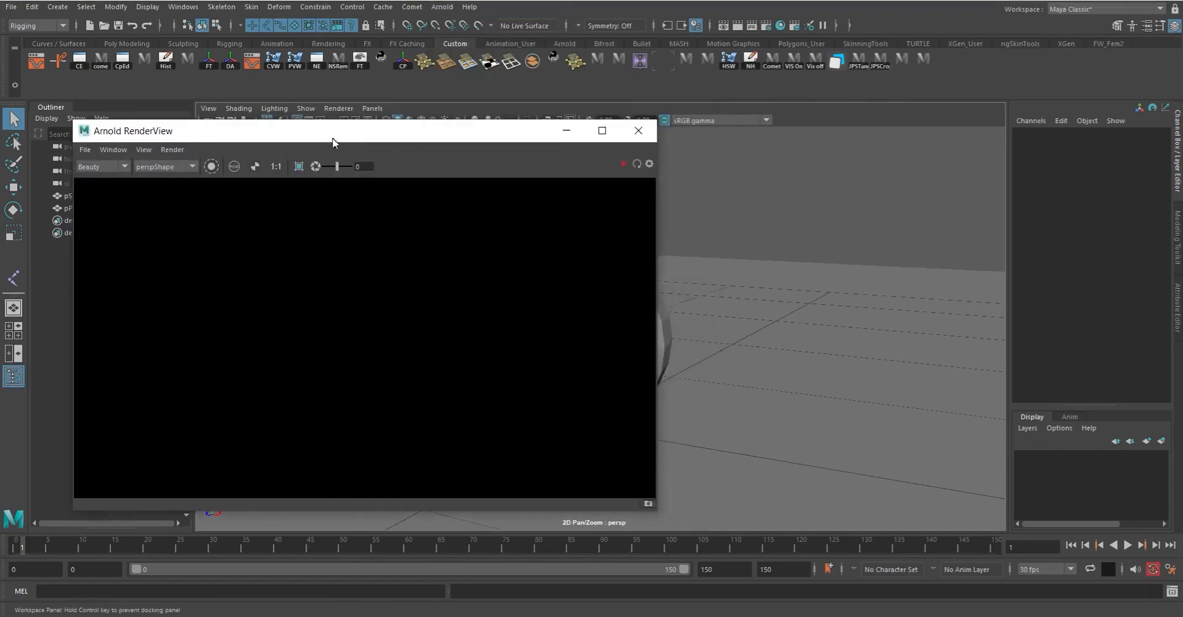
left_click(622, 163)
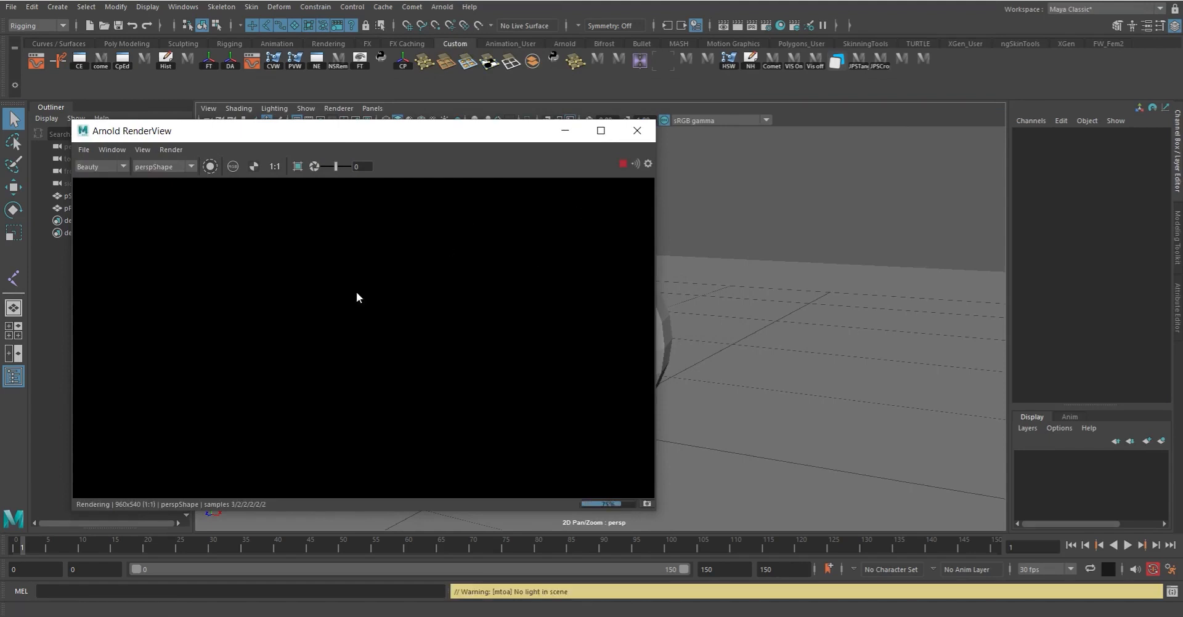
Add an Arnold skydome light to illuminate the rendered sphere and plane
left_click(442, 7)
mouse_move(474, 73)
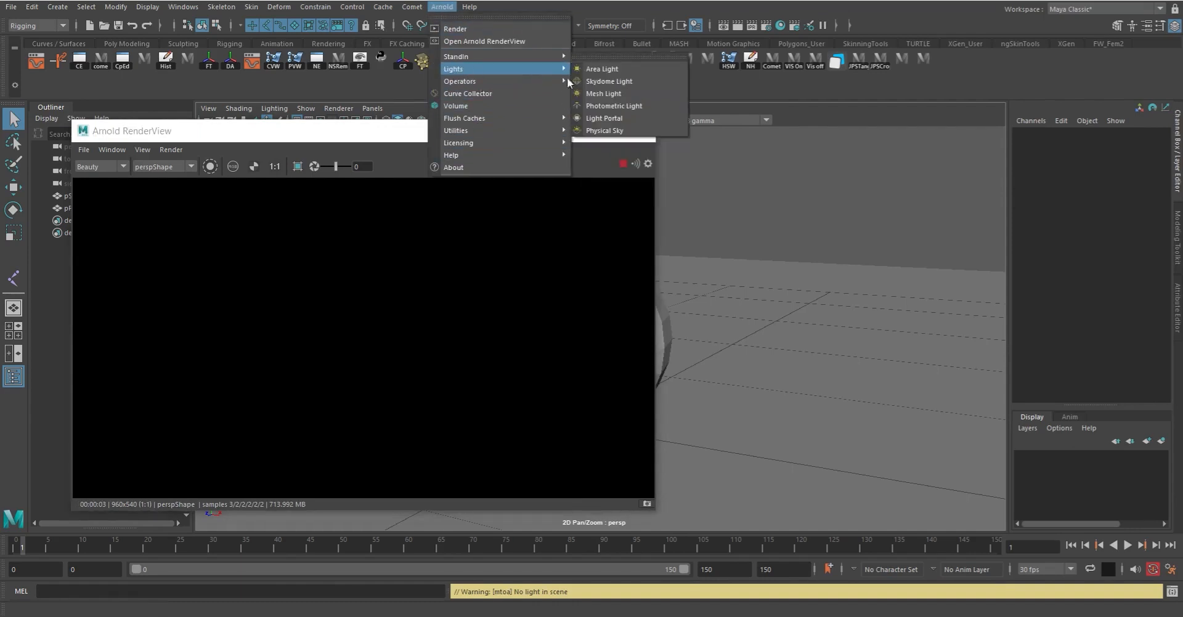
left_click(608, 81)
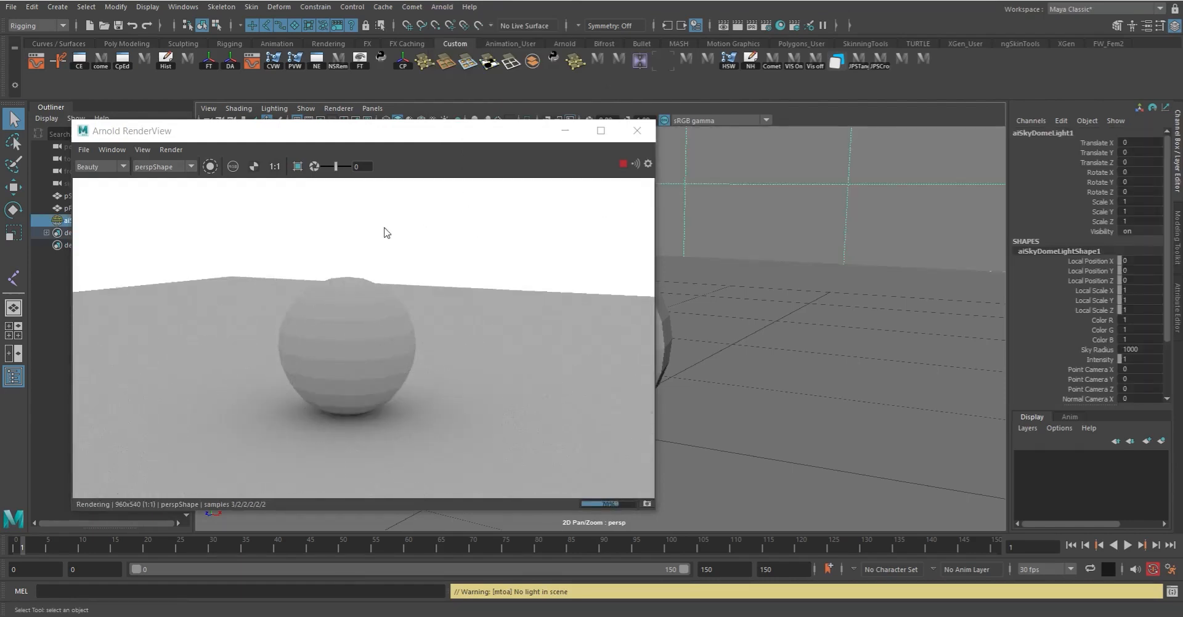
mouse_move(311, 138)
left_mouse_down()
mouse_move(520, 136)
mouse_move(321, 147)
left_mouse_up()
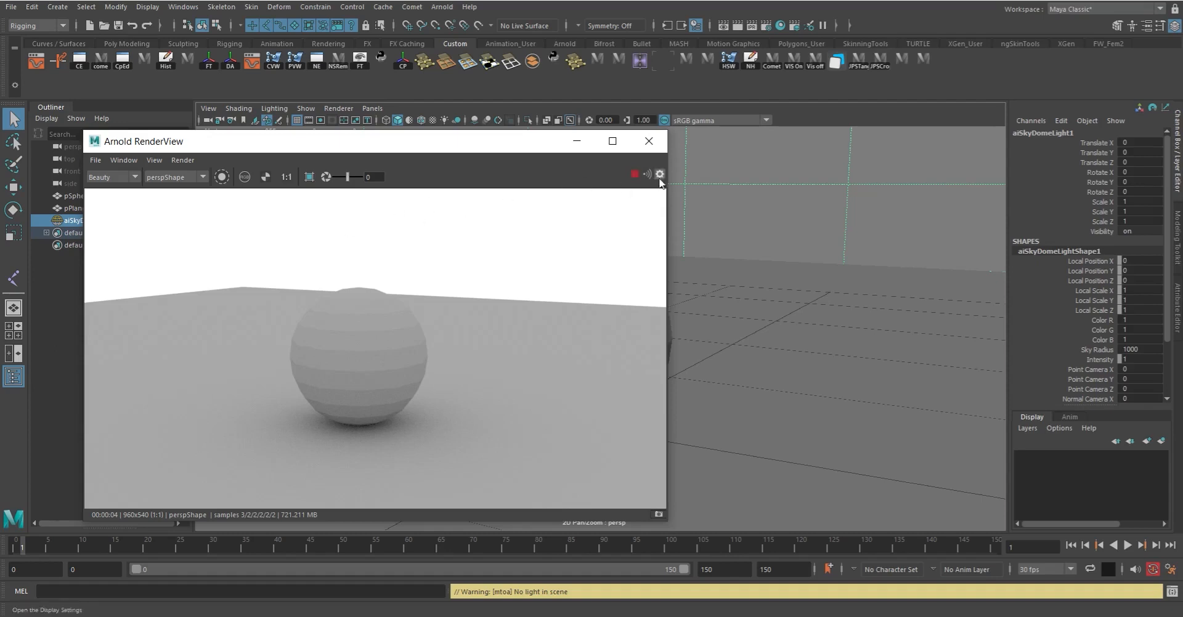
Restart the live Arnold render and check how it follows the camera as the view orbits and tracks around the sphere
left_click(634, 173)
left_click(635, 174)
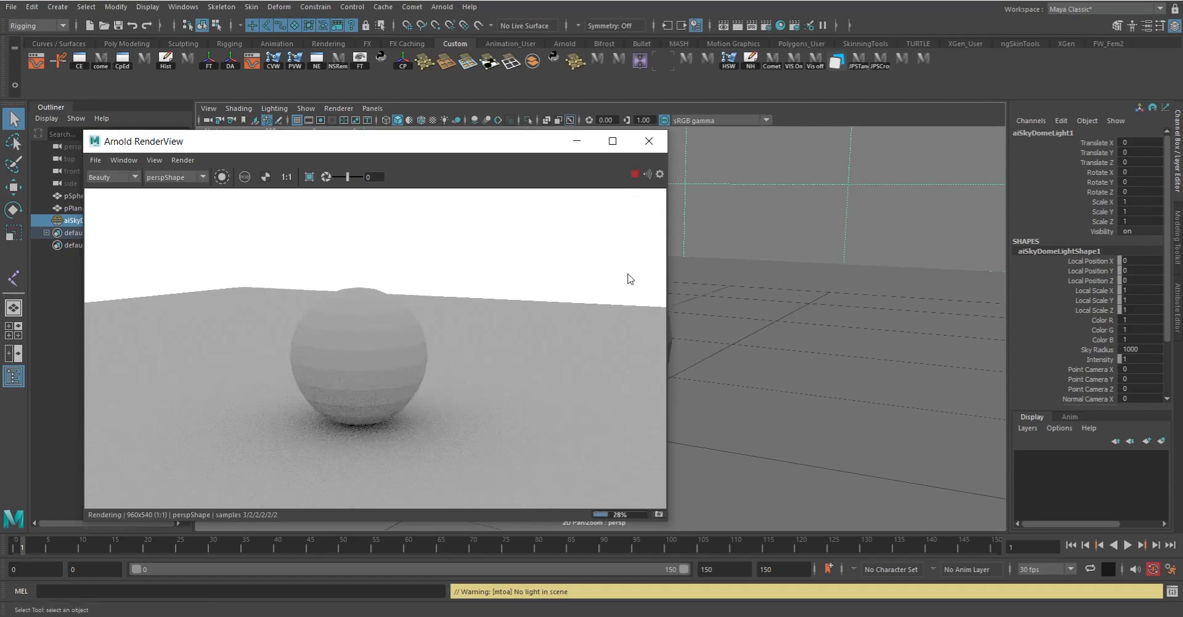
left_click_drag(469, 148, 406, 141)
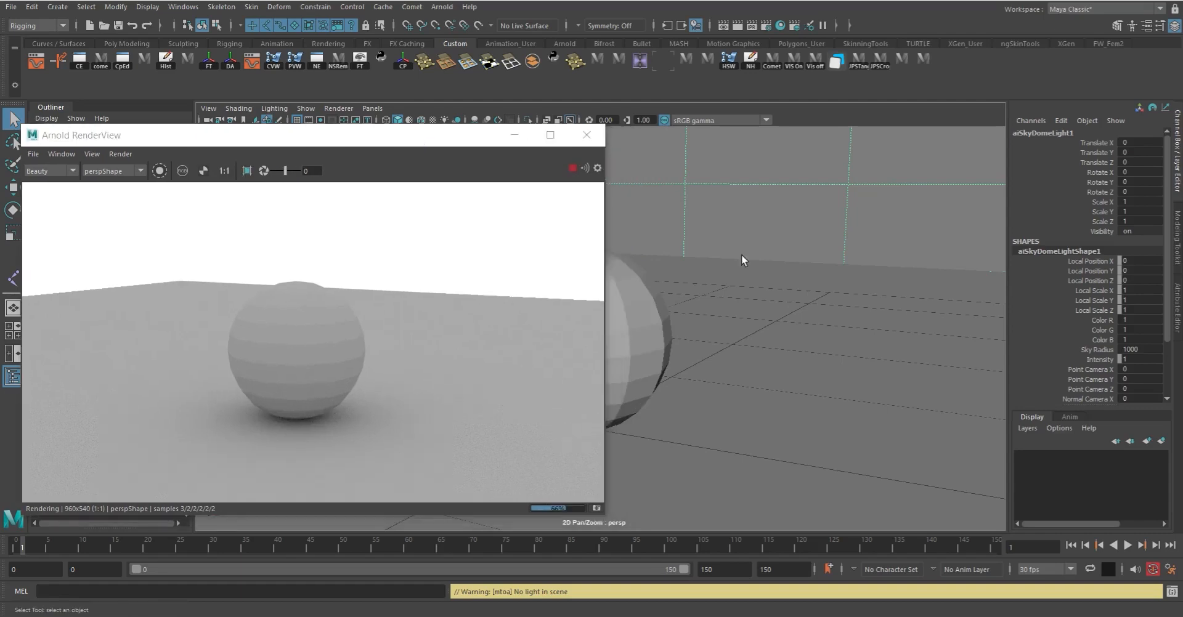
left_click_drag(742, 253, 700, 240, "alt")
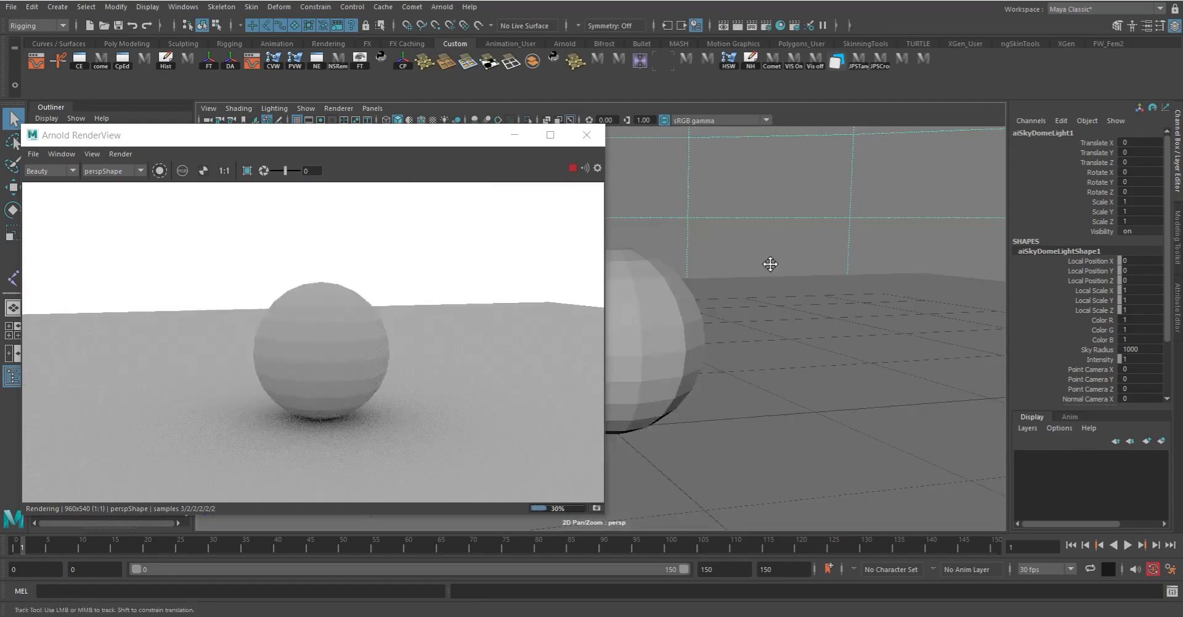
middle_click_drag(770, 264, 786, 258, "alt")
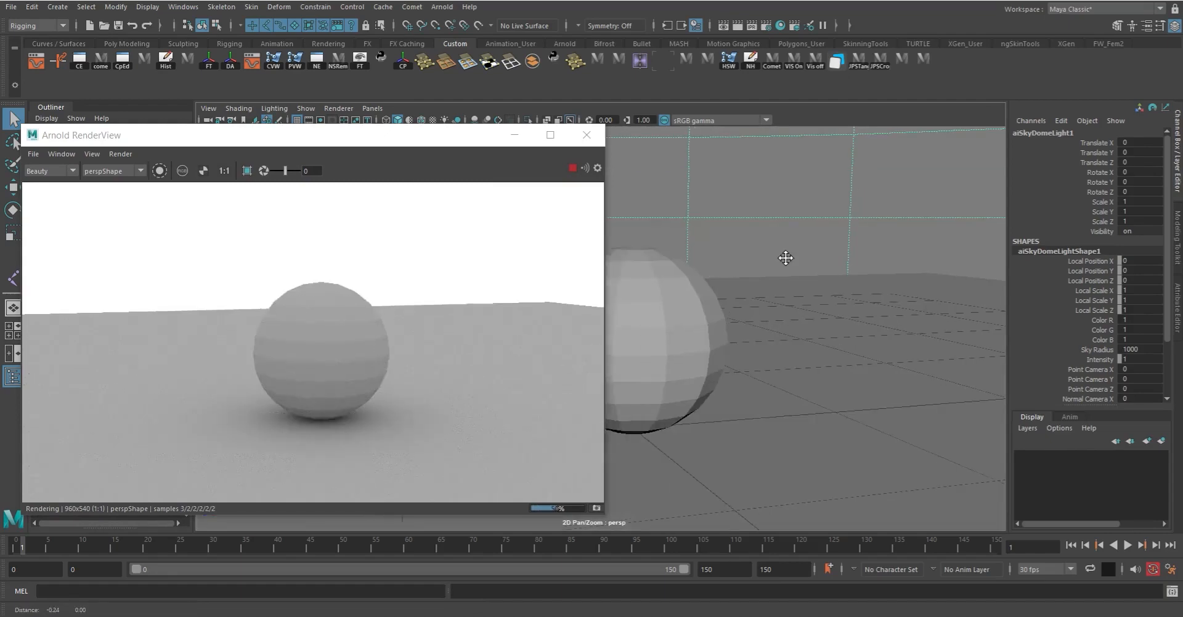
left_click_drag(785, 257, 822, 296, "alt")
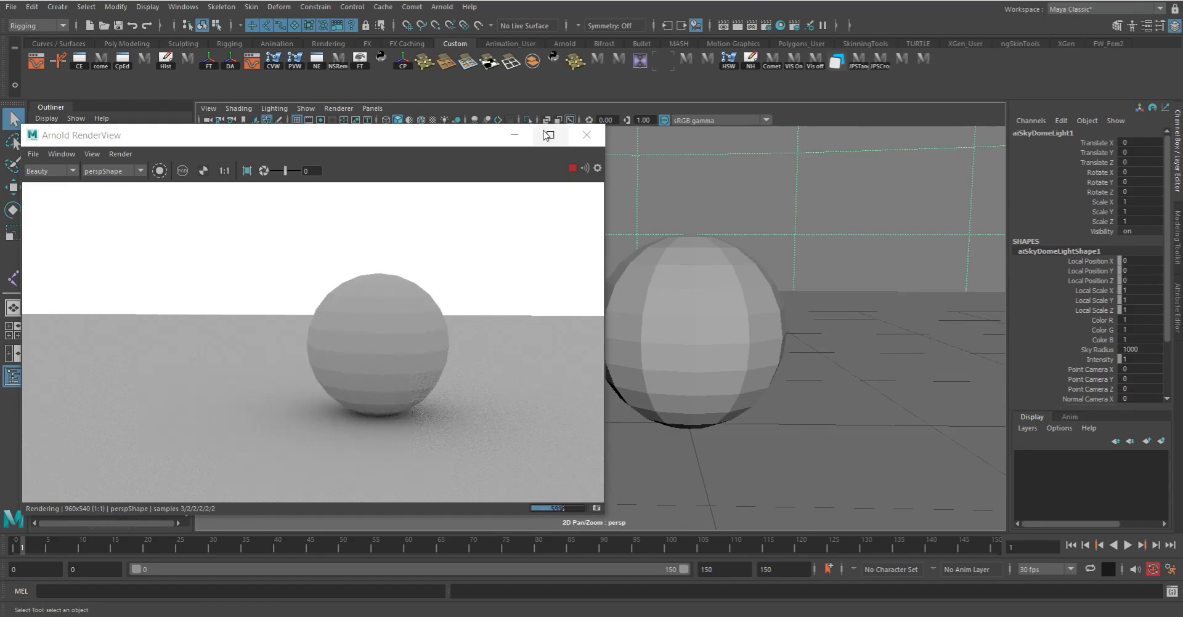
Stop the render and close the Arnold RenderView, and delete the skydome light from the scene
left_click(573, 169)
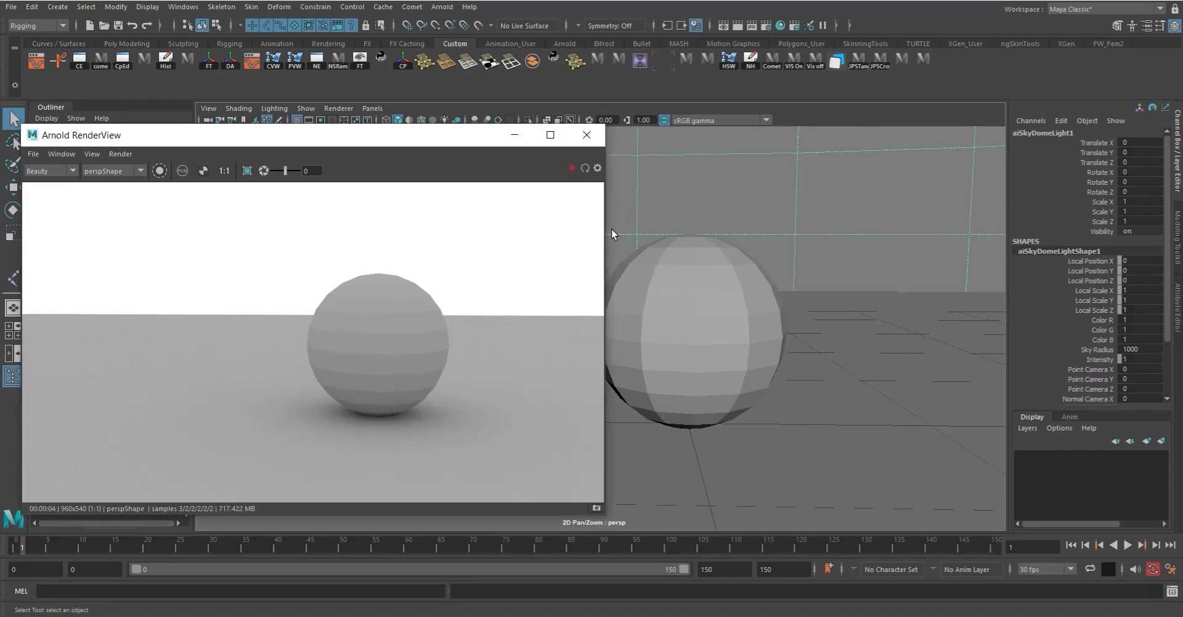
left_click(587, 135)
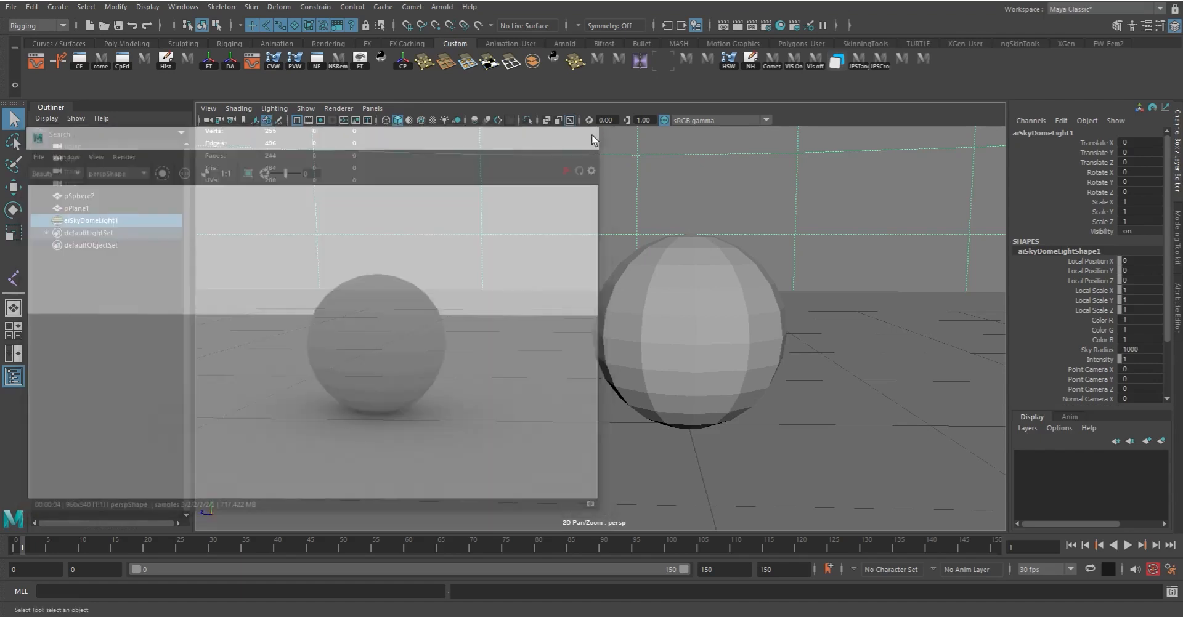
left_click_drag(606, 294, 576, 271, "alt")
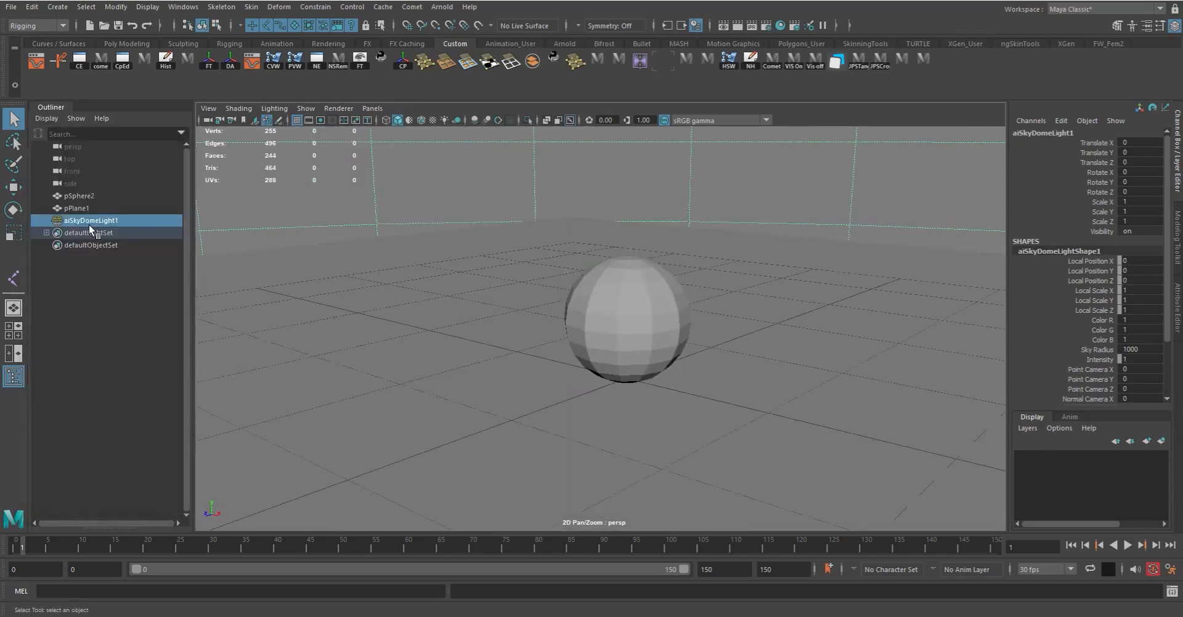
key("Delete")
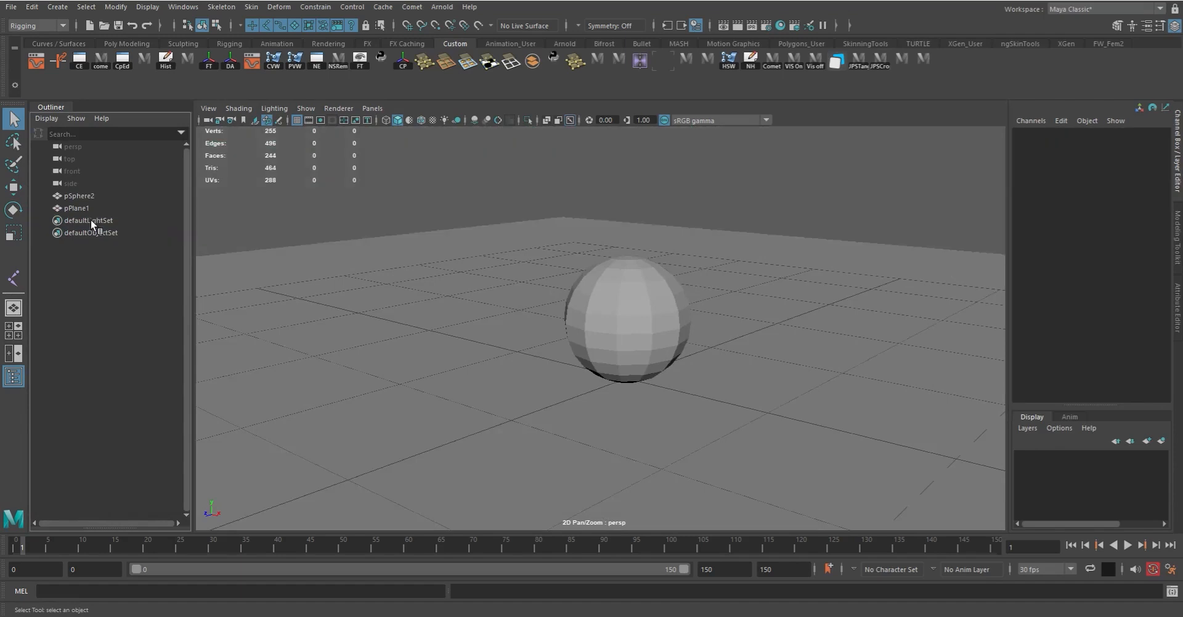
Switch the viewport to the orthographic front camera and return it to the persp camera
left_click_drag(517, 293, 493, 234, "alt")
left_click(372, 109)
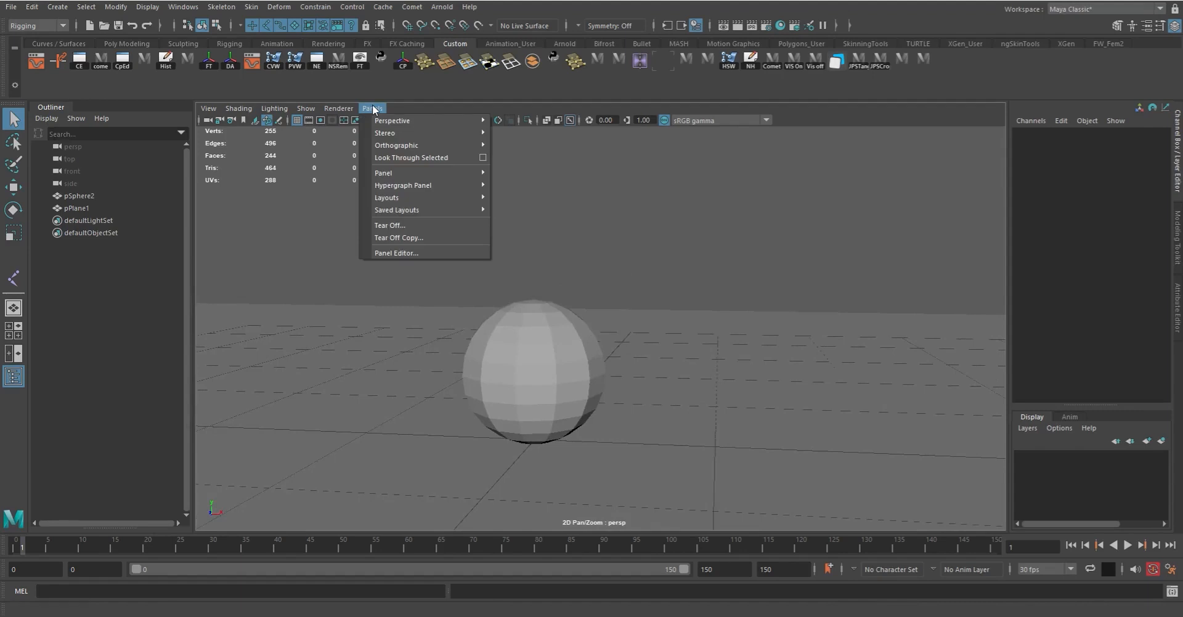
mouse_move(389, 121)
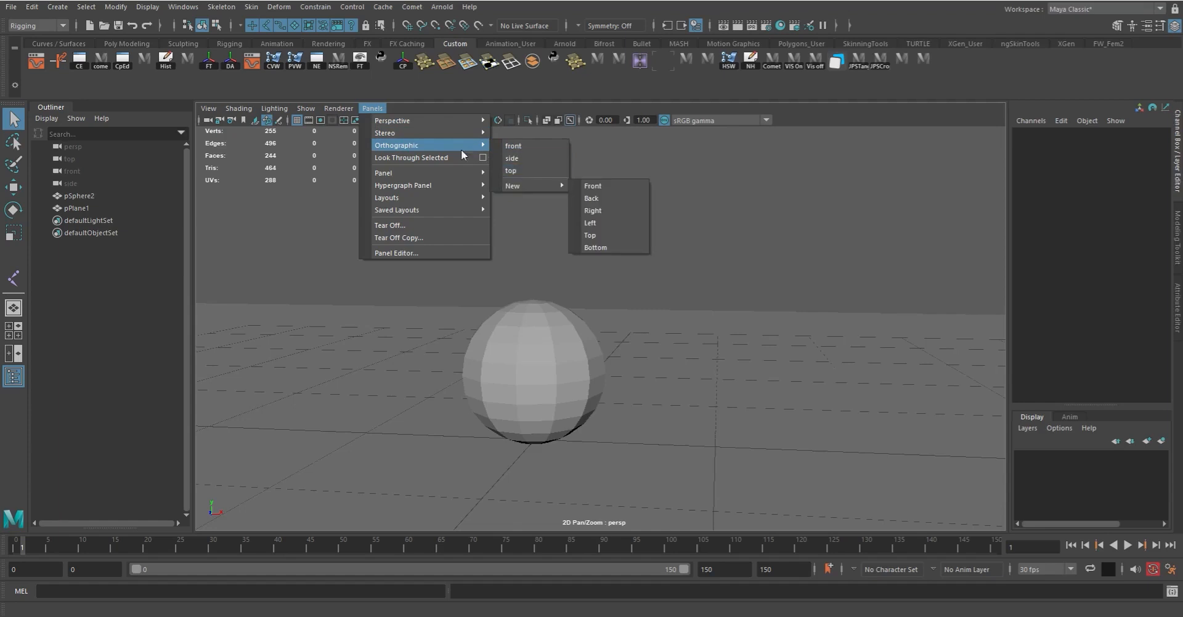
left_click(526, 146)
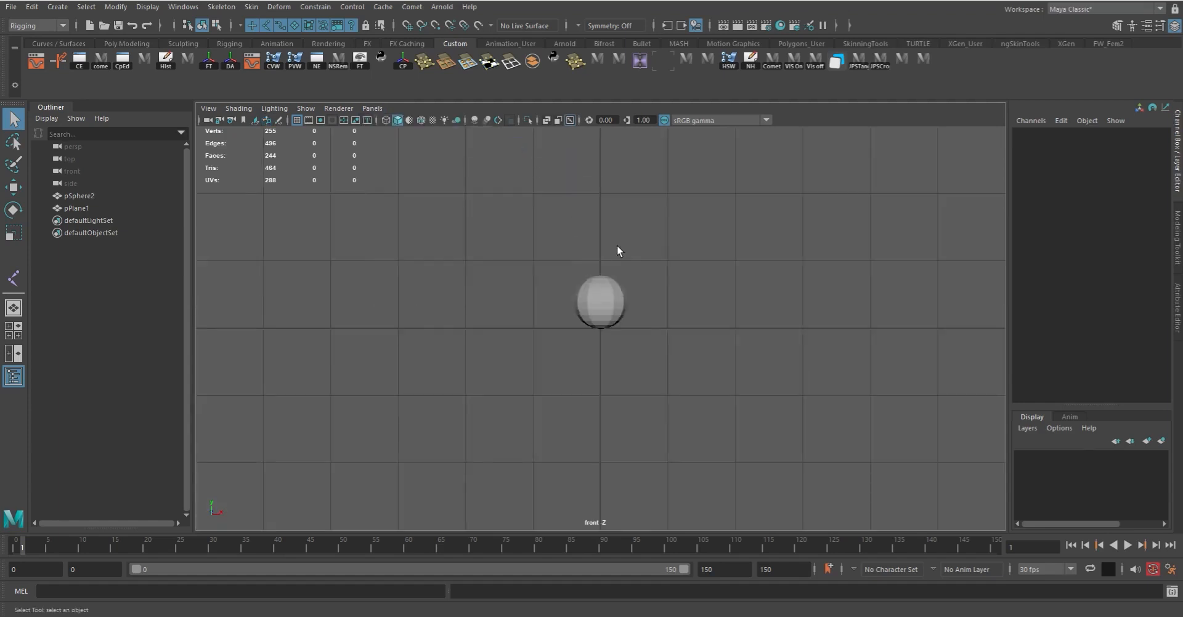
left_click(372, 108)
mouse_move(425, 121)
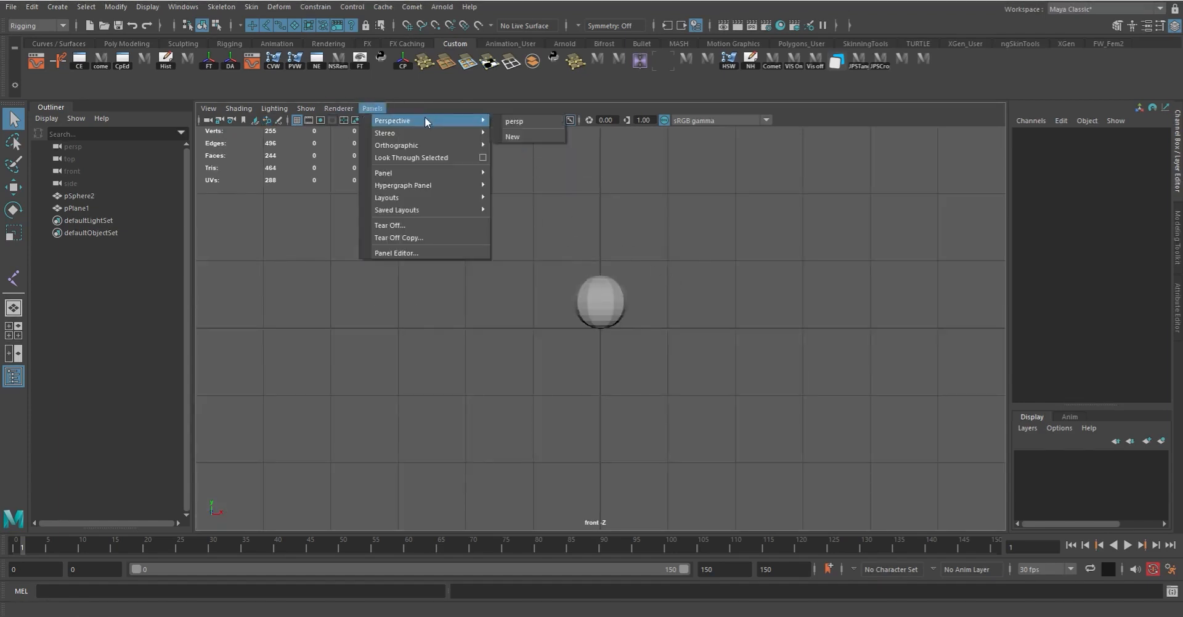
left_click(514, 121)
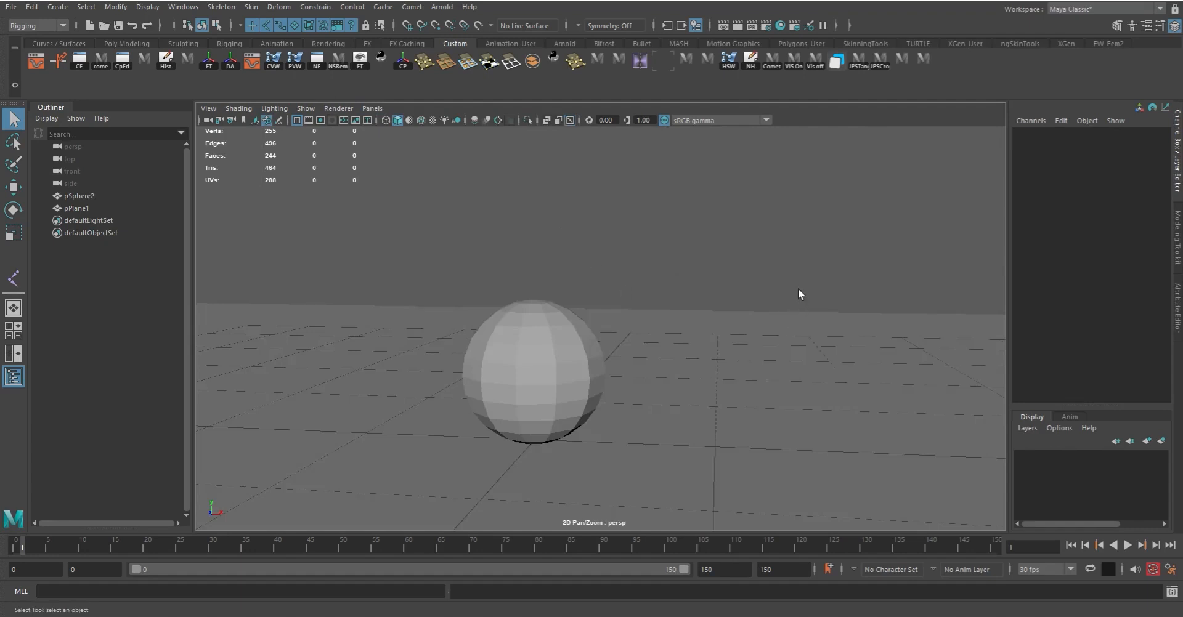
key("space")
left_click(782, 271)
mouse_move(783, 273)
left_mouse_down()
mouse_move(808, 280)
mouse_move(808, 326)
mouse_move(823, 271)
mouse_move(816, 289)
mouse_move(786, 272)
left_mouse_up()
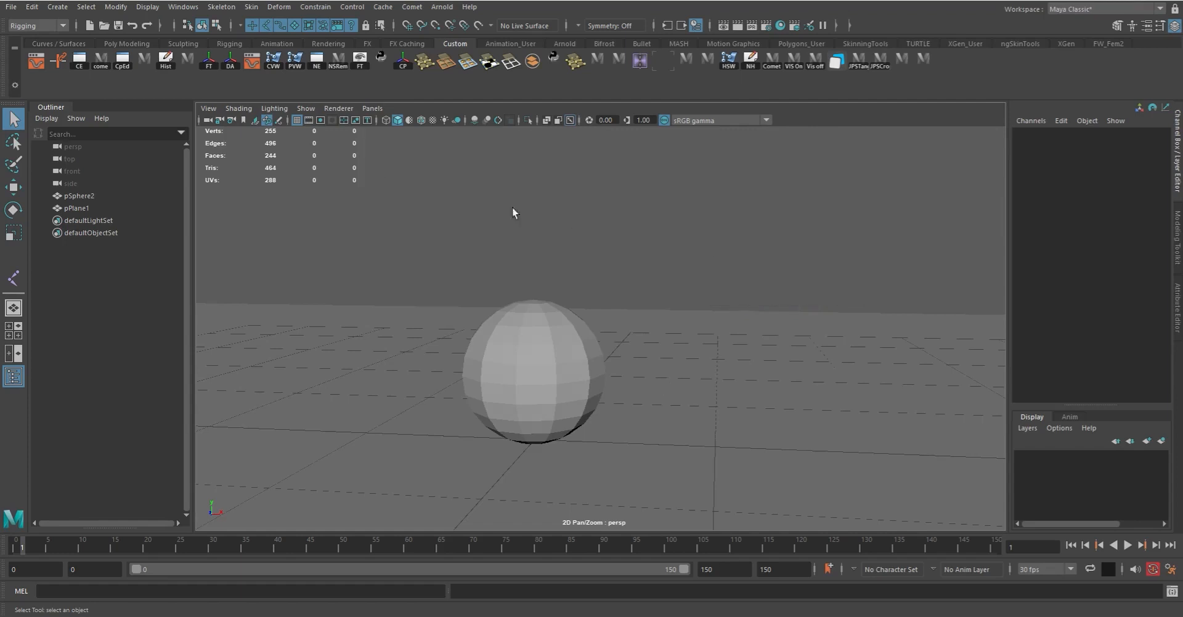
Create a new perspective camera in the viewport and bring it closer to the sphere from another angle
left_click(375, 108)
mouse_move(410, 121)
left_click(515, 135)
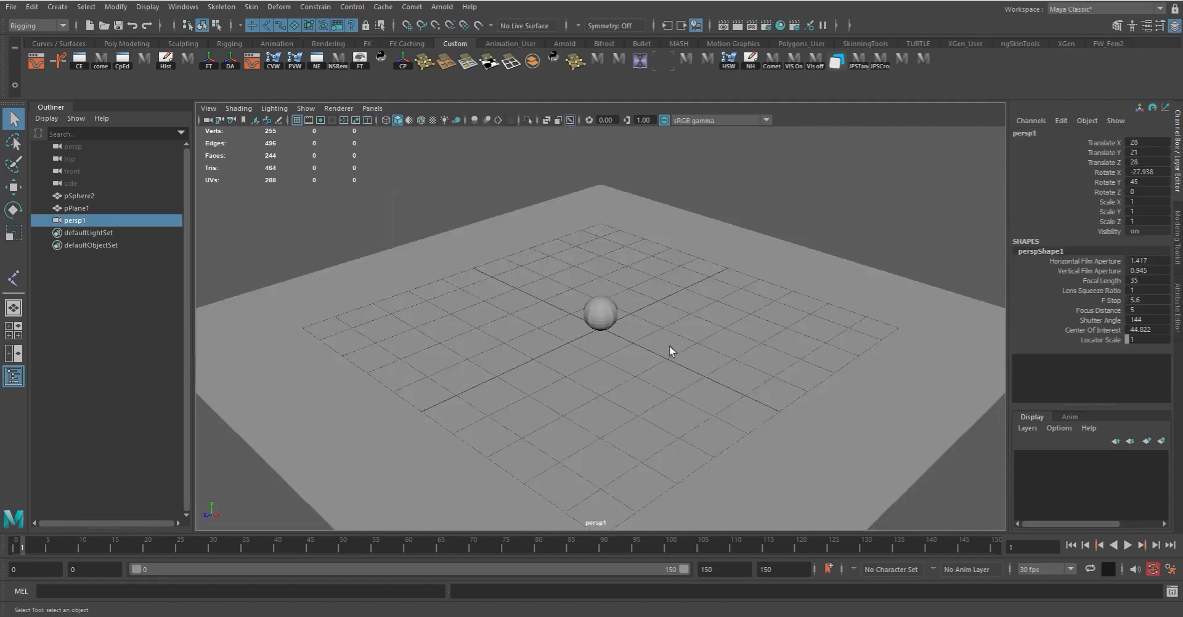
left_click_drag(670, 345, 613, 334, "alt")
right_click_drag(612, 334, 684, 369, "alt")
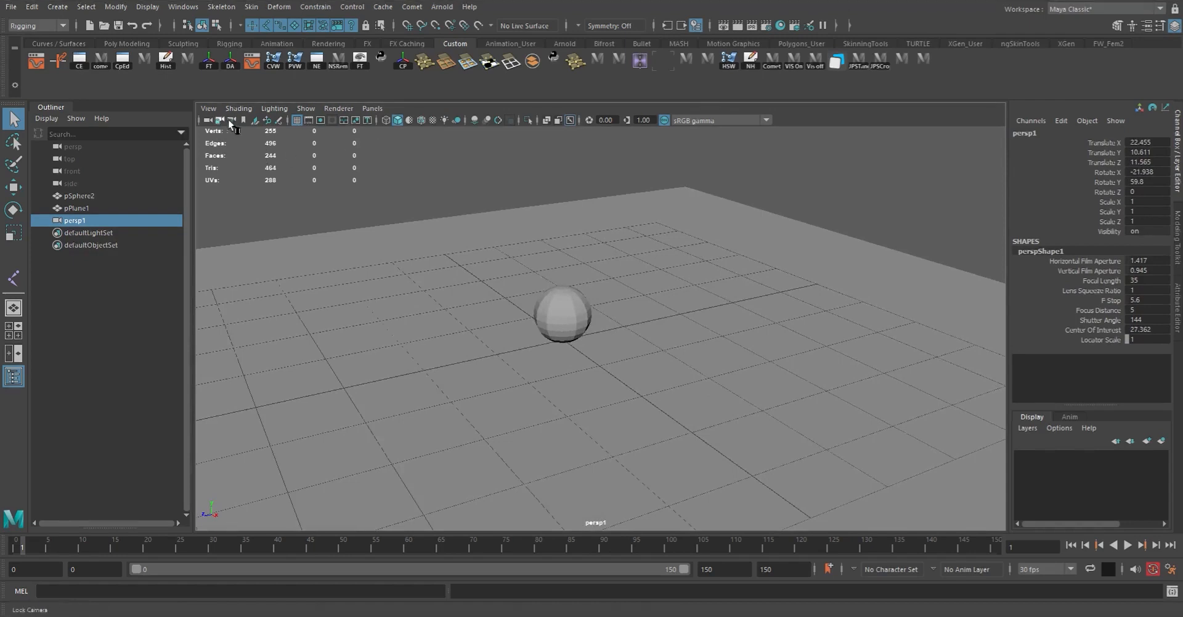
Switch the viewport to the original persp camera and orbit around the sphere
left_click(373, 109)
mouse_move(423, 123)
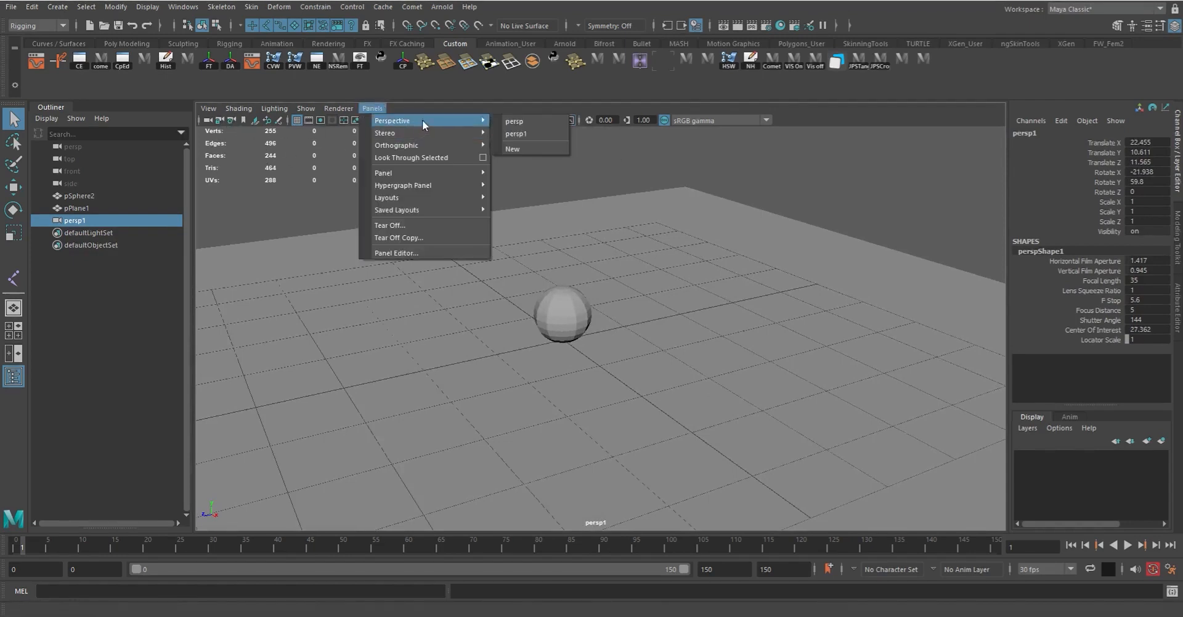
left_click(533, 120)
left_click_drag(621, 340, 643, 314, "alt")
Alternate the viewport between the persp and persp1 cameras, ending in persp1 with a closer view of the sphere
key("space")
key("space")
key("space")
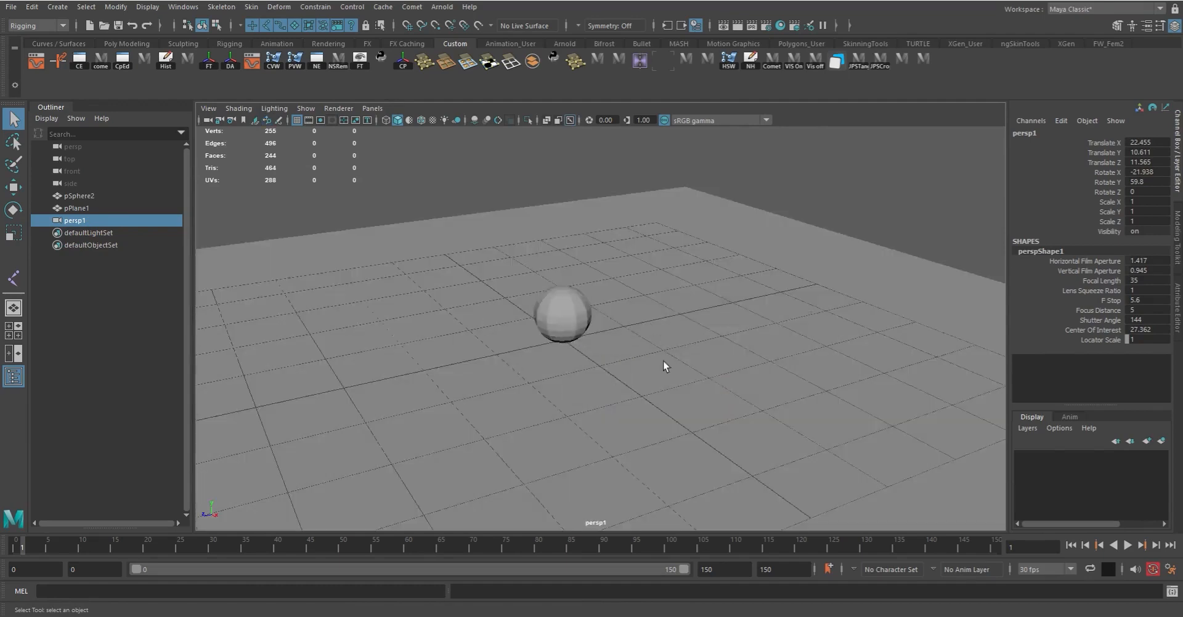
key("space")
left_click_drag(662, 368, 676, 376)
key("space")
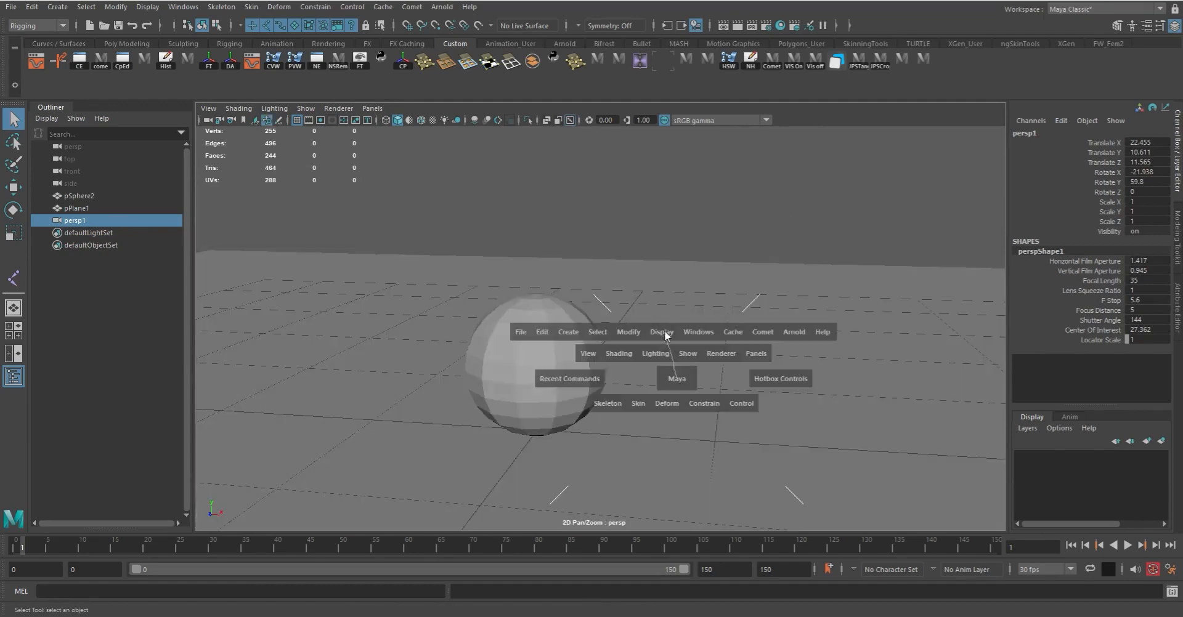
left_click_drag(664, 332, 679, 341)
right_click_drag(679, 341, 690, 370, "alt")
Reposition the persp1 camera to about 6.42, 4.147, -6.731 so that it frames the sphere closely
left_click(372, 108)
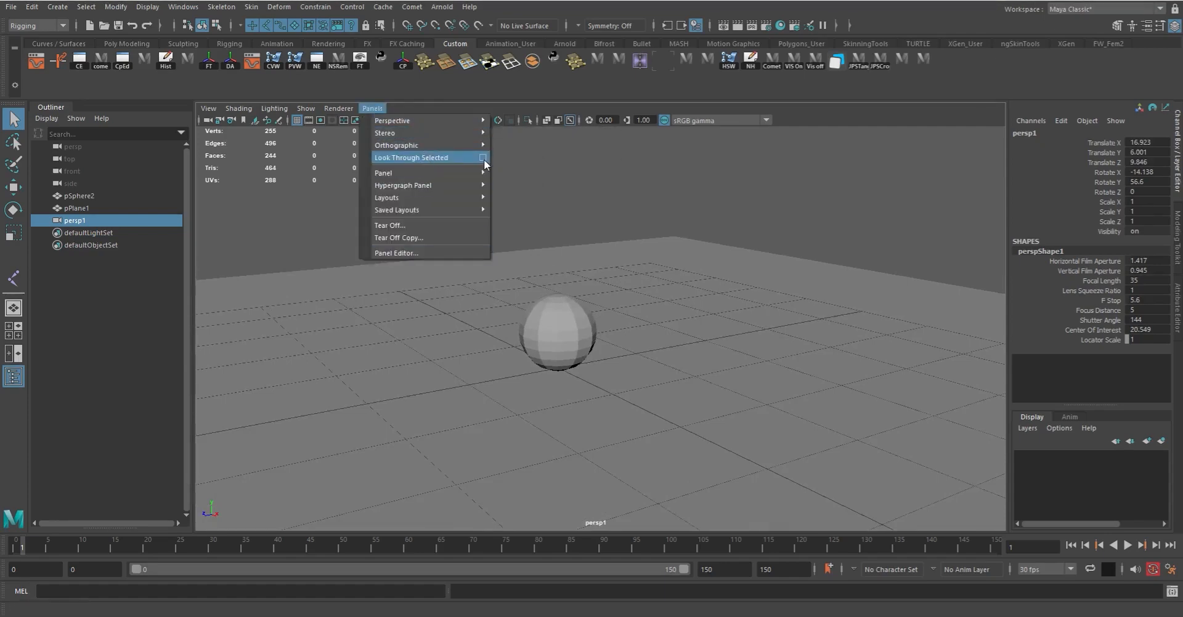
left_click(515, 238)
left_click_drag(717, 389, 579, 381, "alt")
right_click_drag(578, 380, 696, 419, "alt")
left_click_drag(696, 419, 680, 438, "alt")
right_click_drag(561, 363, 586, 393, "alt")
left_click_drag(587, 398, 603, 417, "alt")
middle_click_drag(564, 341, 604, 362, "alt")
right_click_drag(598, 406, 613, 423, "alt")
left_click_drag(585, 419, 622, 432, "alt")
Look through the selected persp1 camera and clear the selection
left_click(373, 108)
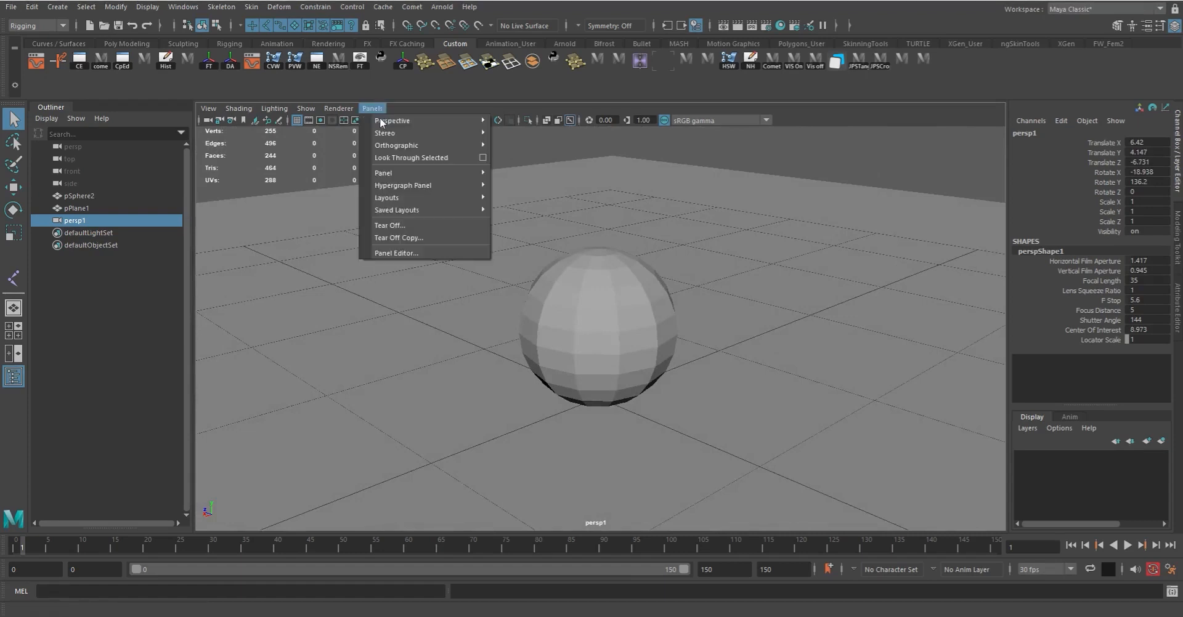
left_click(411, 160)
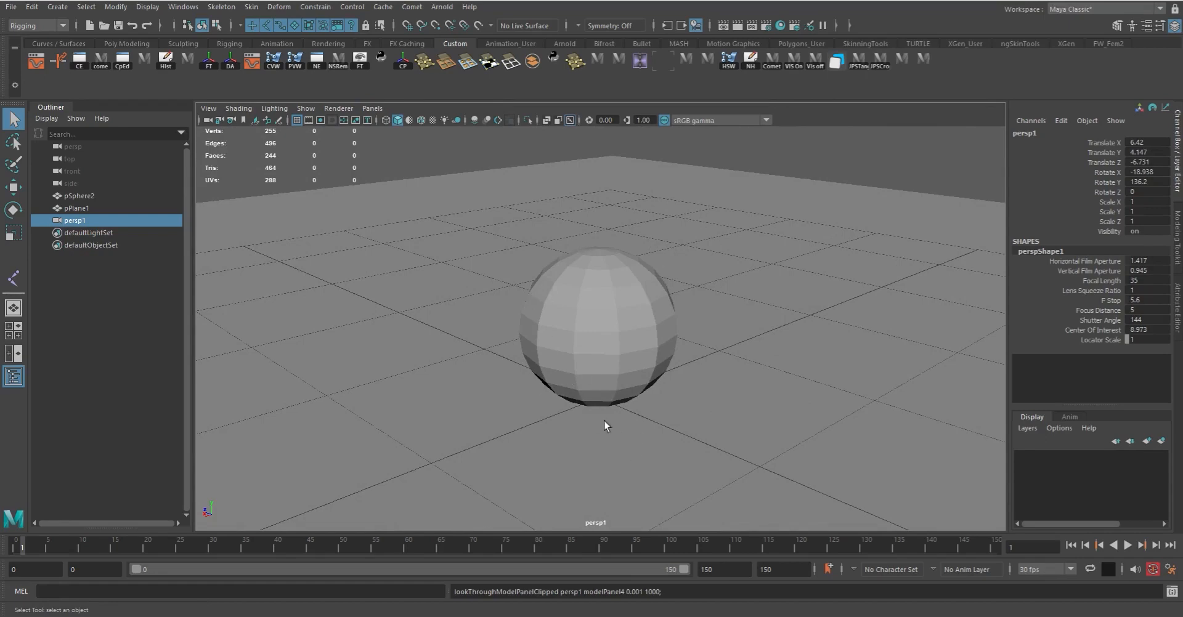
left_click(476, 156)
left_click_drag(795, 353, 484, 143, "alt")
Change the viewport layout to Three Panes Split Bottom
left_click(208, 108)
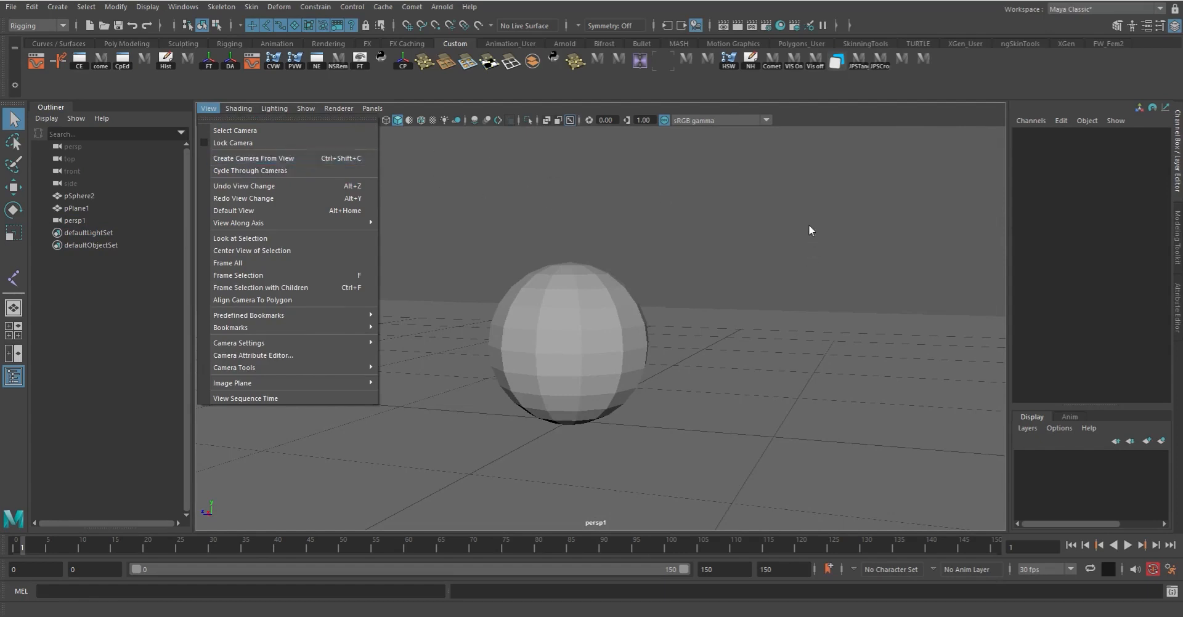
left_click_drag(808, 227, 714, 215, "alt")
left_click(372, 109)
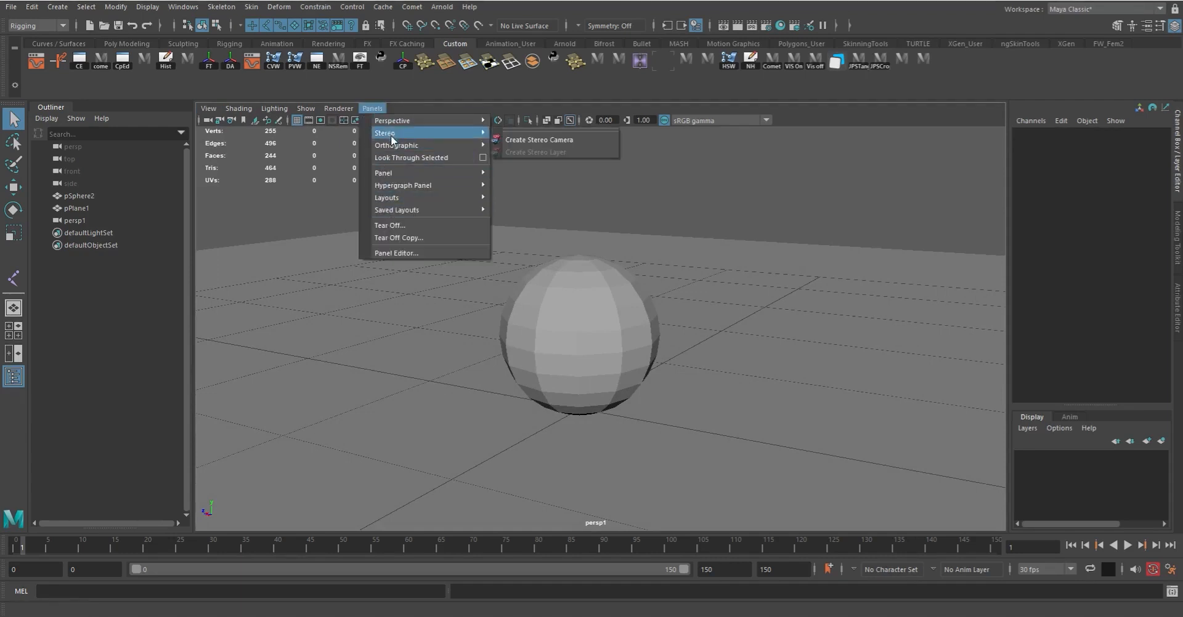
mouse_move(399, 174)
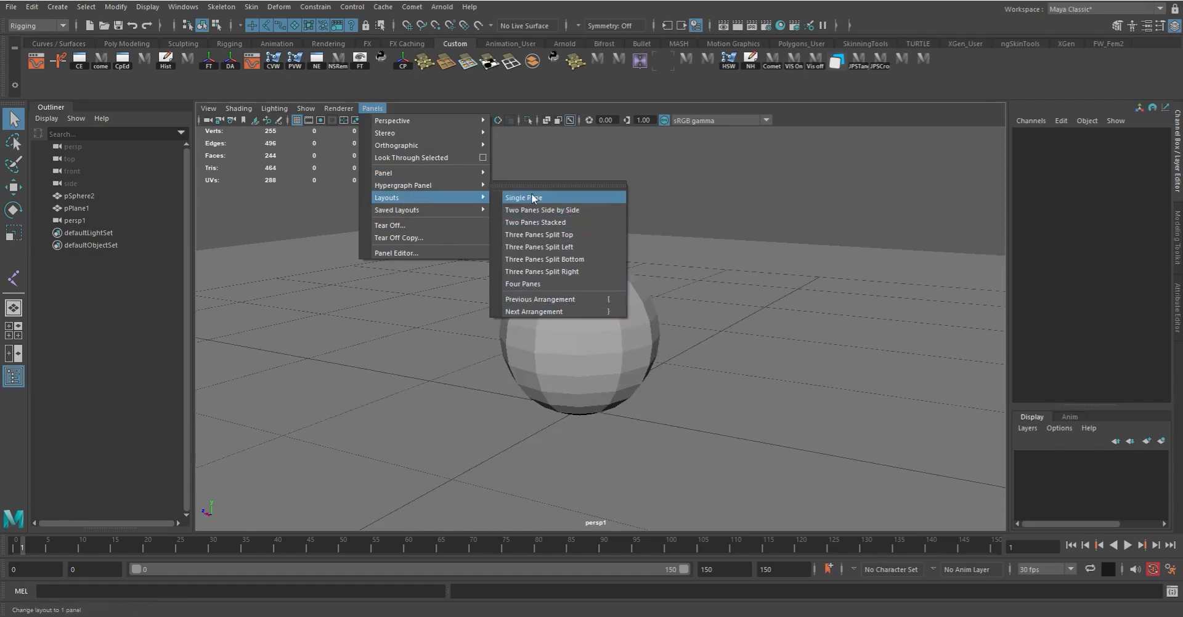
left_click(549, 260)
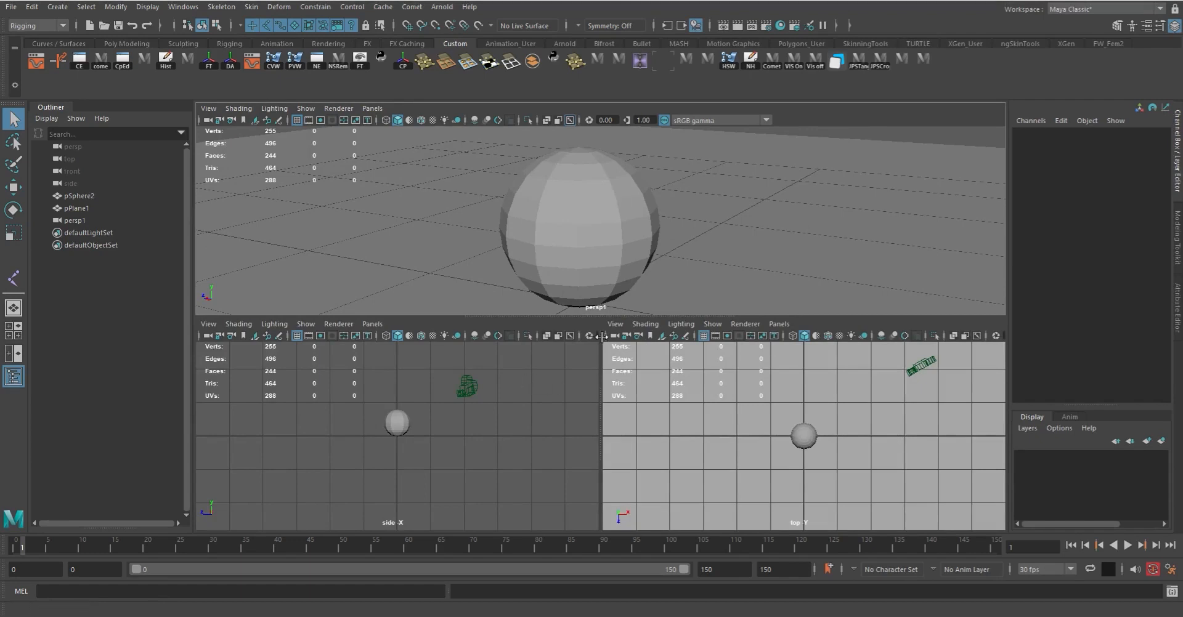
Replace the top view in the lower-right pane of the three-pane layout with the UV Editor
left_click(779, 323)
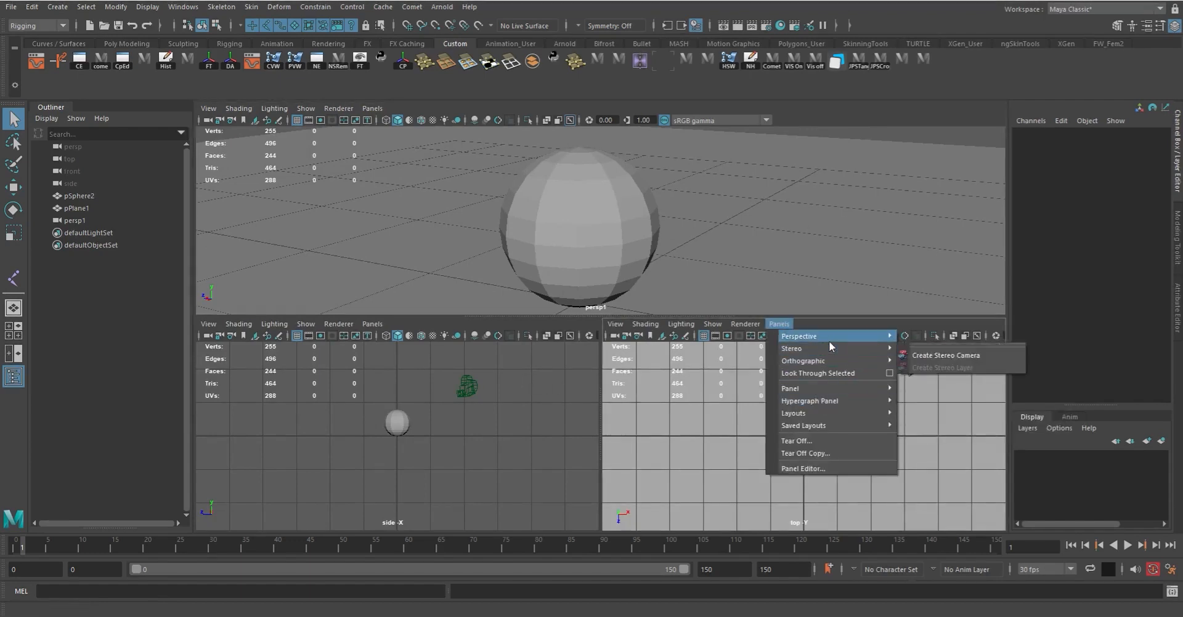
mouse_move(848, 334)
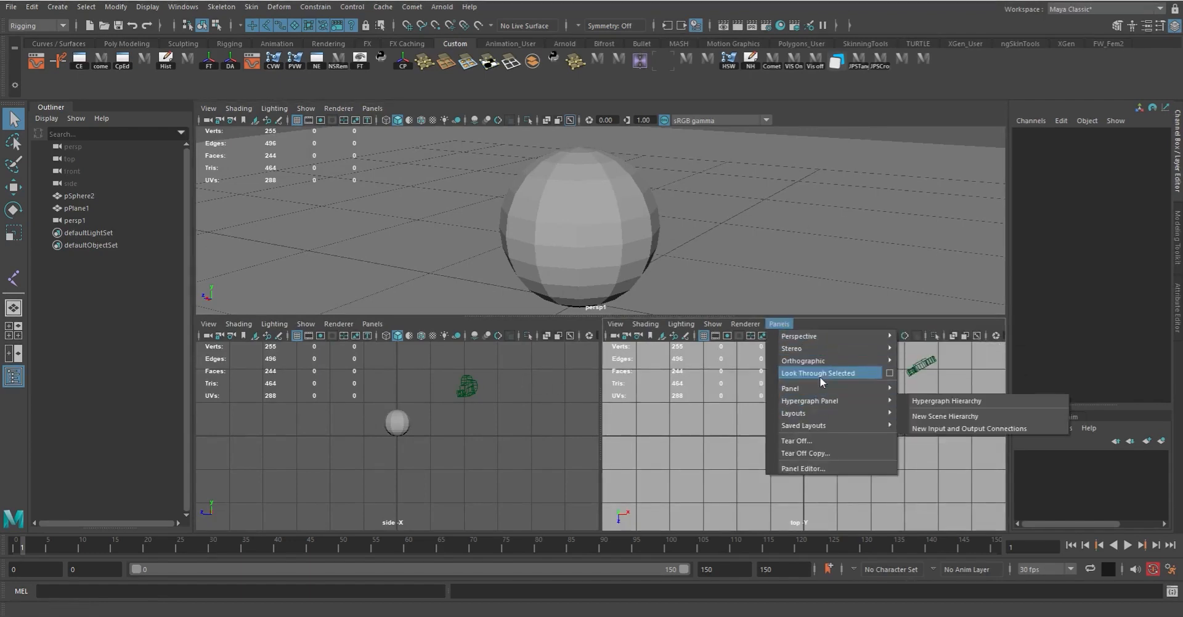
mouse_move(832, 416)
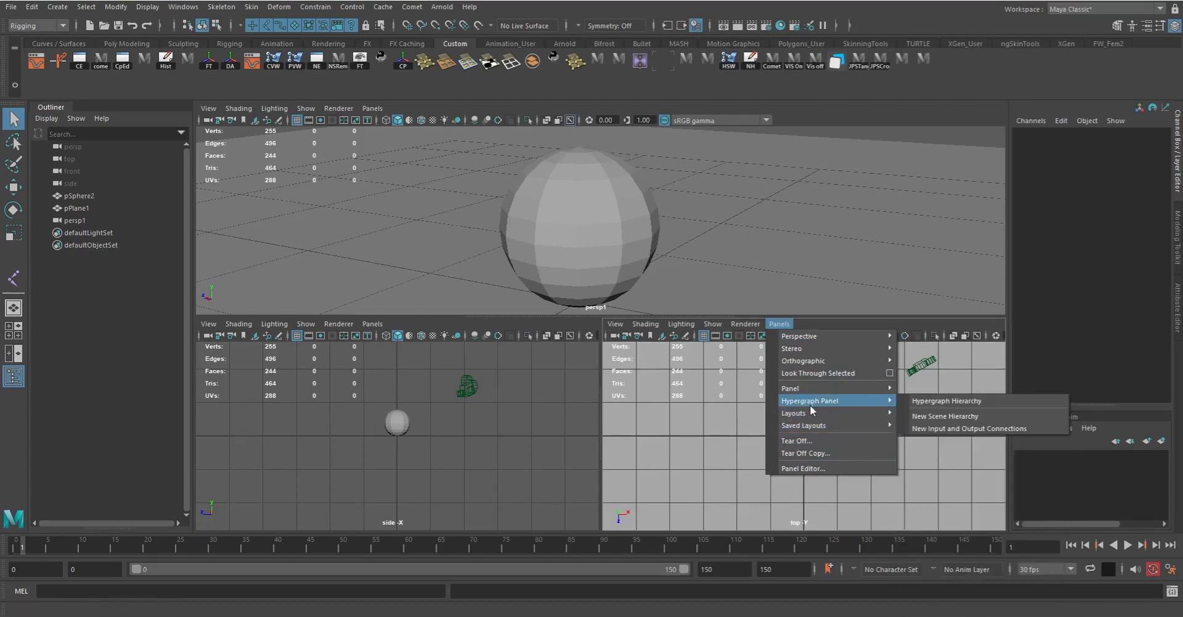
mouse_move(807, 390)
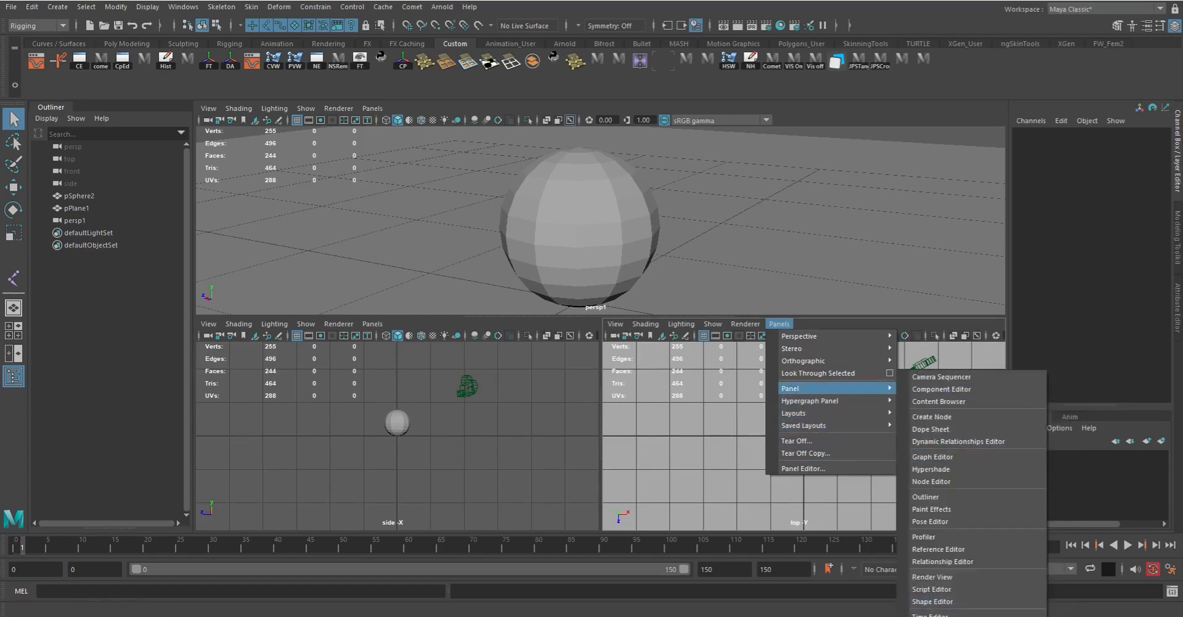
left_click(930, 616)
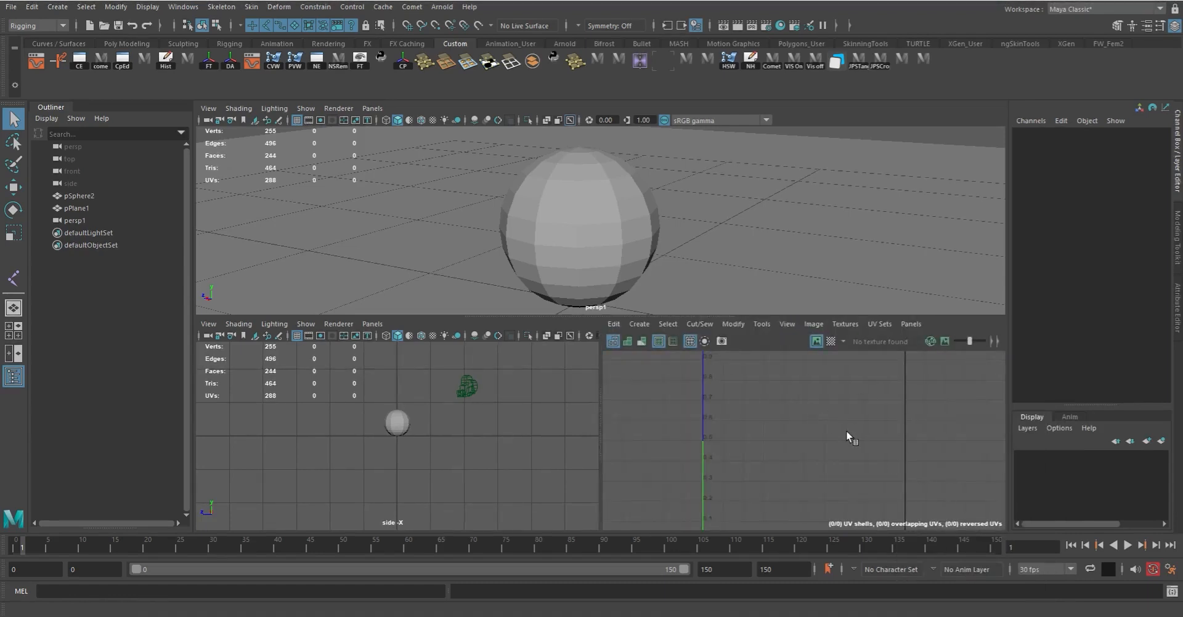
Replace the side view in the lower-left pane with the Hypershade and collapse the docked Outliner
left_click(372, 324)
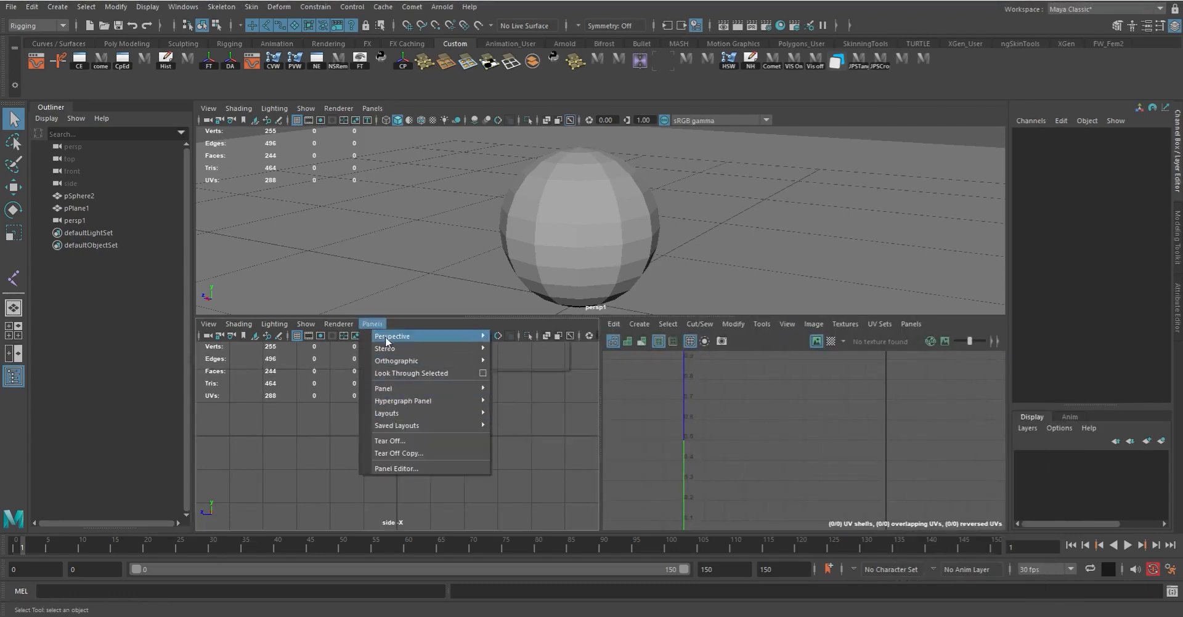
mouse_move(410, 395)
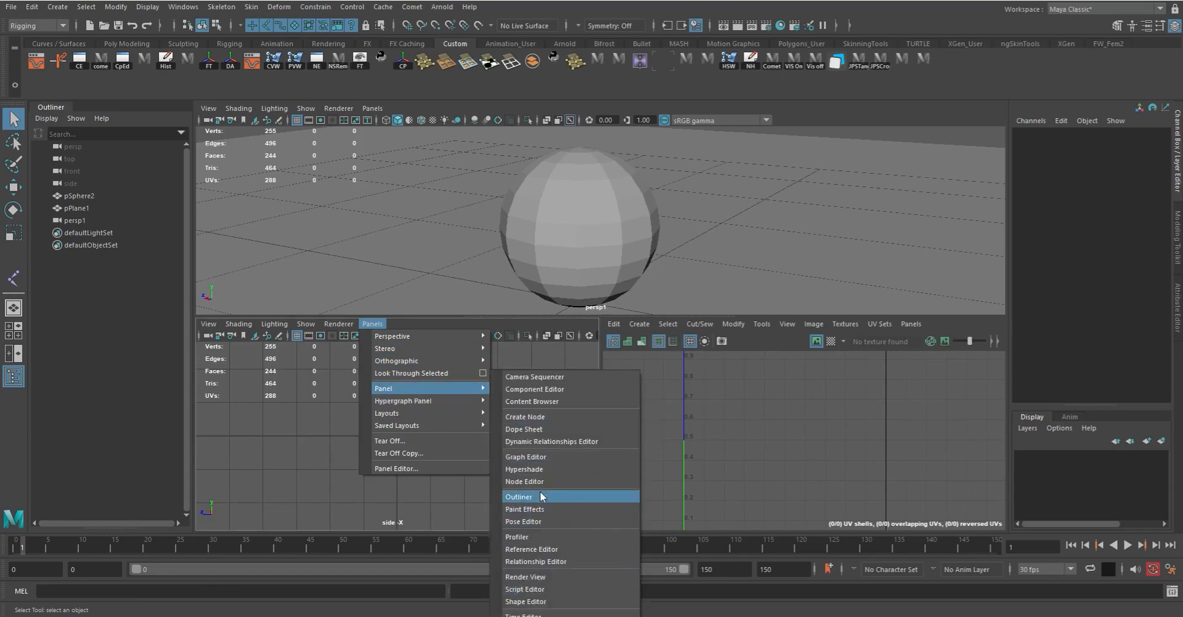
left_click(537, 471)
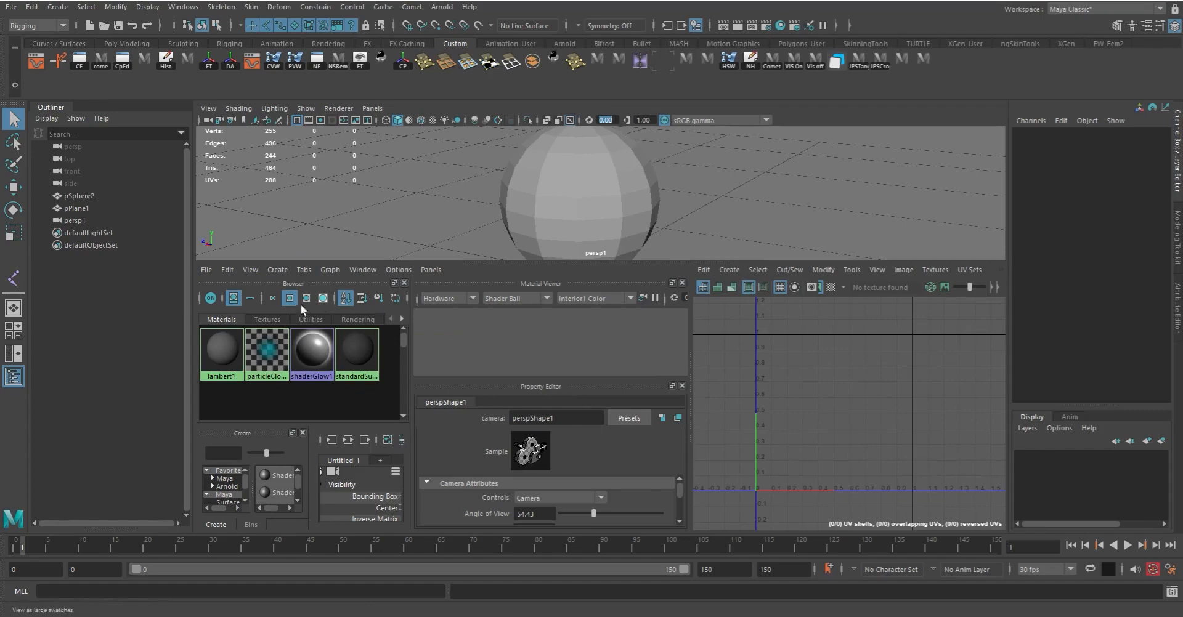
left_click_drag(50, 107, 45, 107)
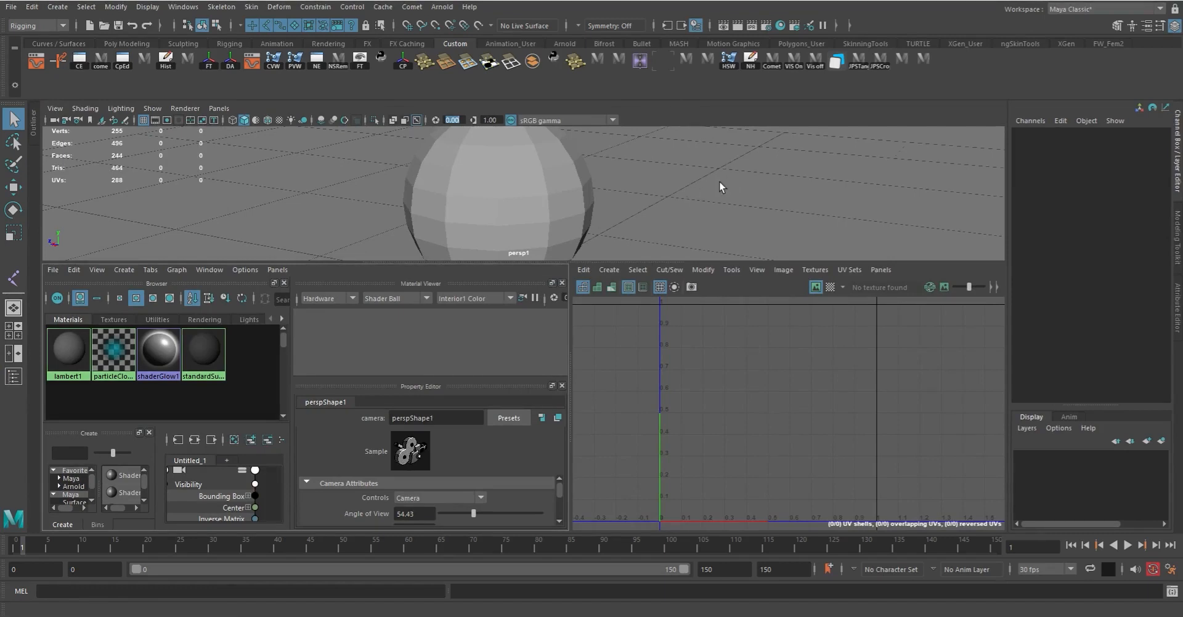
left_click_drag(719, 187, 654, 176, "alt")
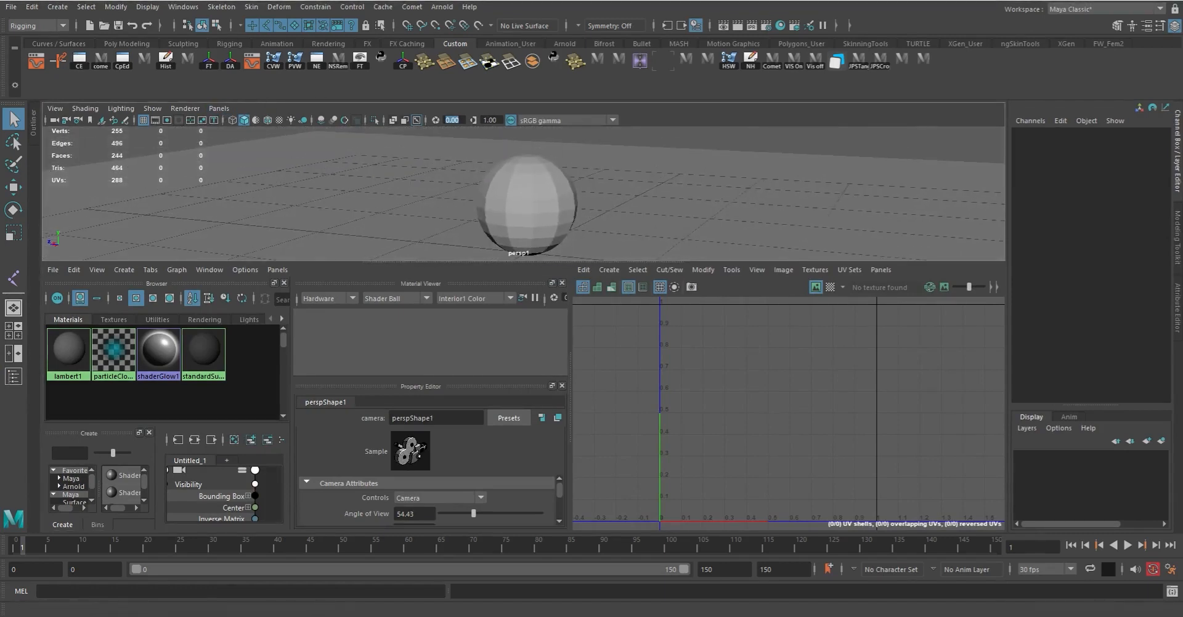
Reset the current Maya Classic workspace to its default layout
left_click(1094, 10)
left_click(1083, 48)
left_click(1085, 10)
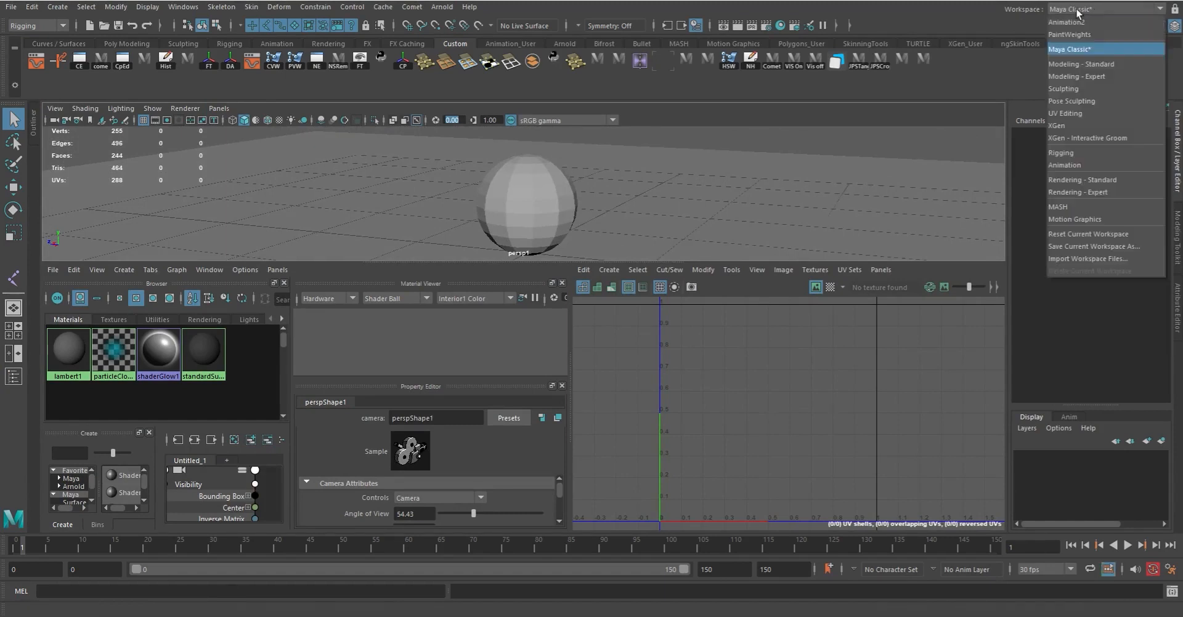
left_click(1085, 229)
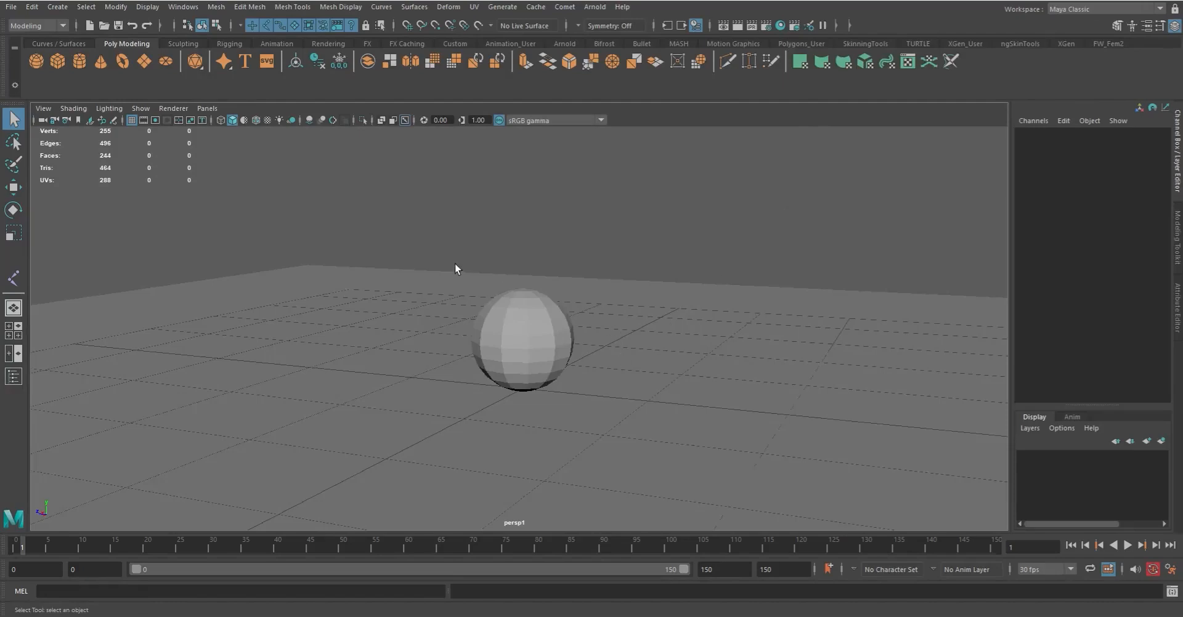
left_click_drag(454, 264, 520, 324, "alt")
right_click_drag(520, 324, 634, 405, "alt")
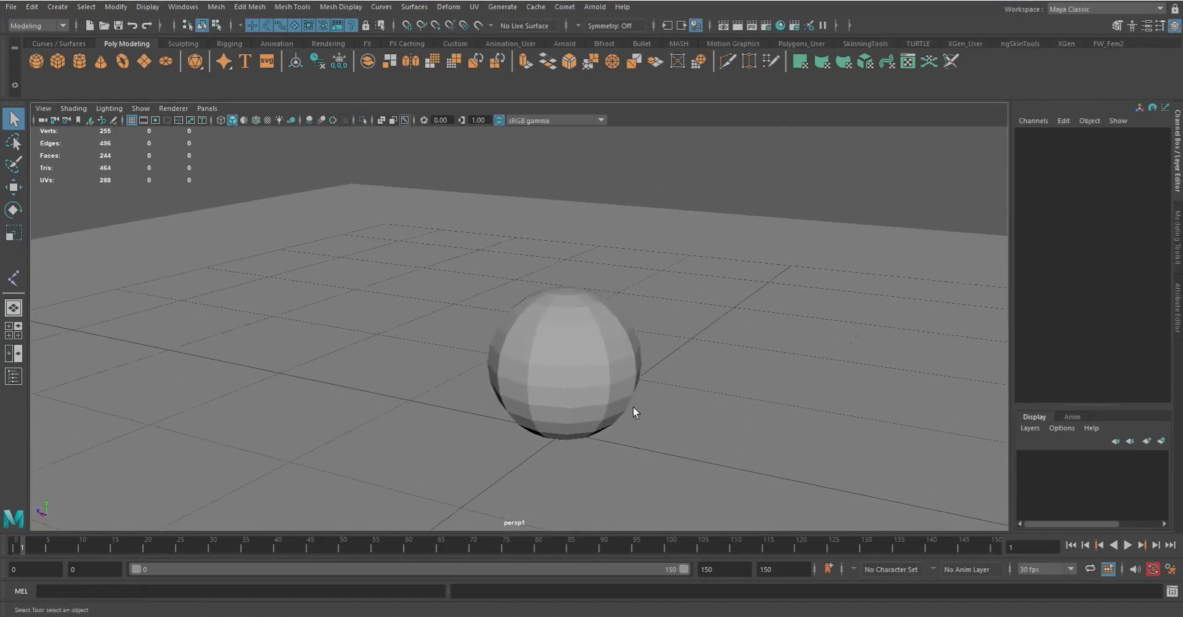
middle_click_drag(633, 405, 526, 345, "alt")
Tear off the persp1 viewport as a floating window and dock it above the main panel area
left_click(207, 108)
mouse_move(256, 214)
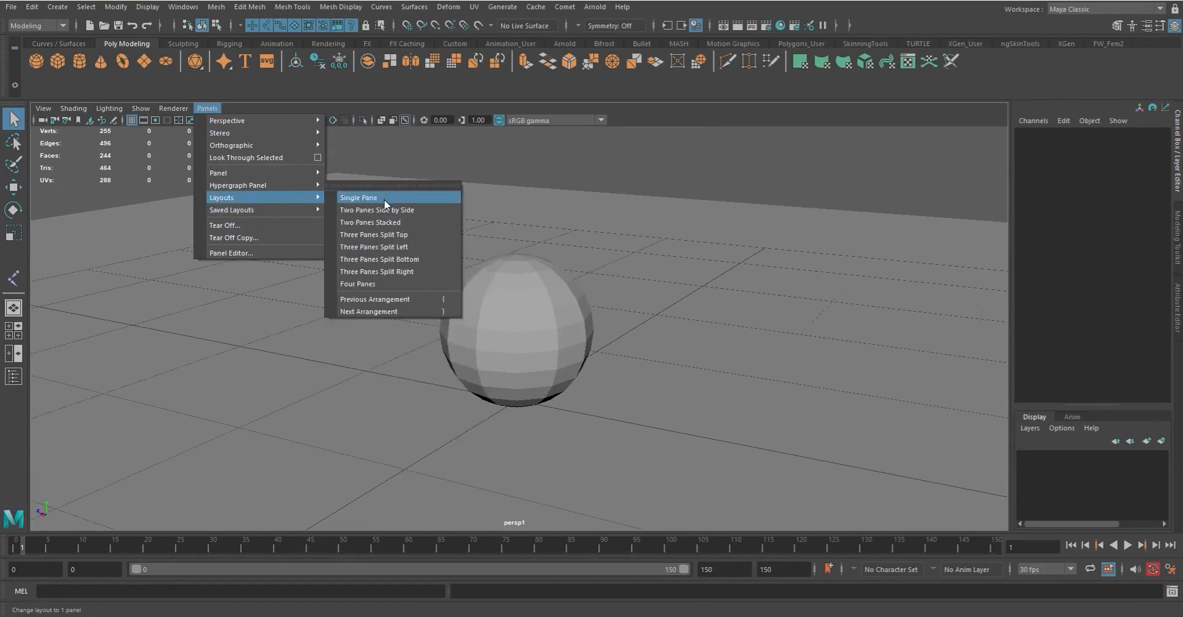
left_click(223, 225)
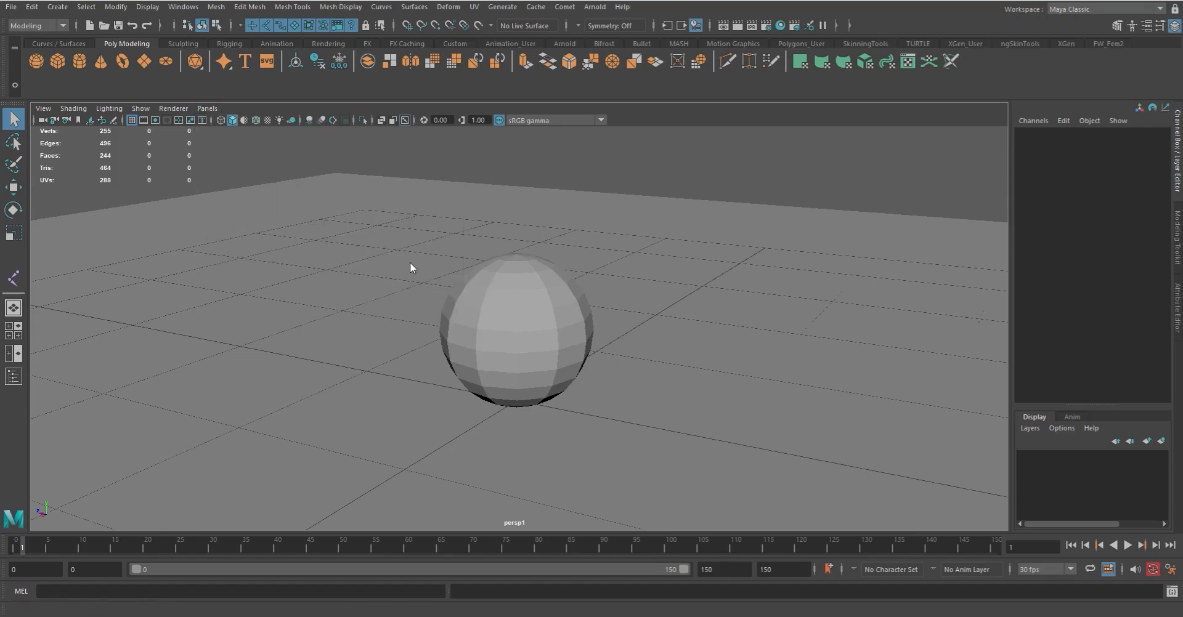
left_click_drag(430, 100, 580, 104)
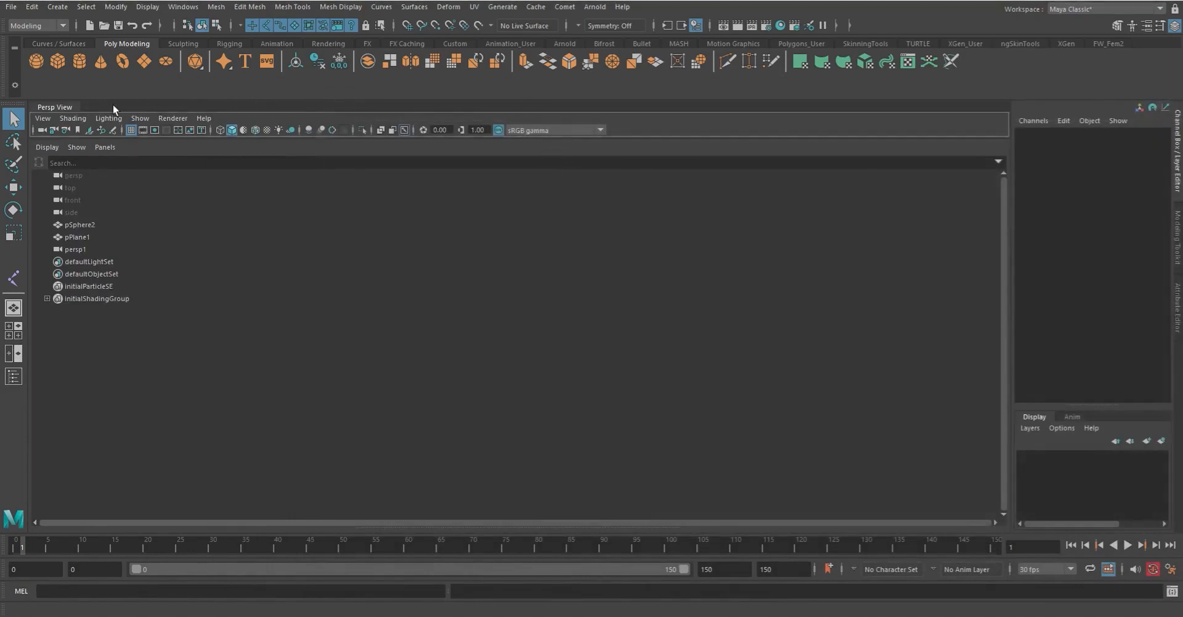
Restore the single persp1 viewport by resetting the current workspace
left_click(1104, 8)
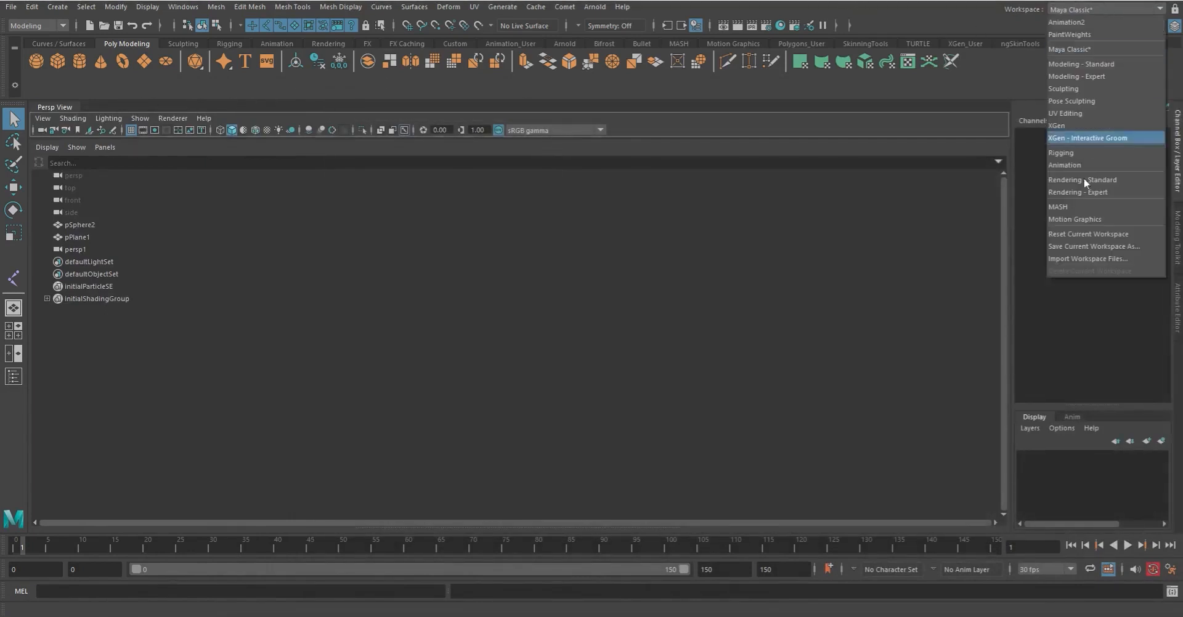
left_click(1084, 239)
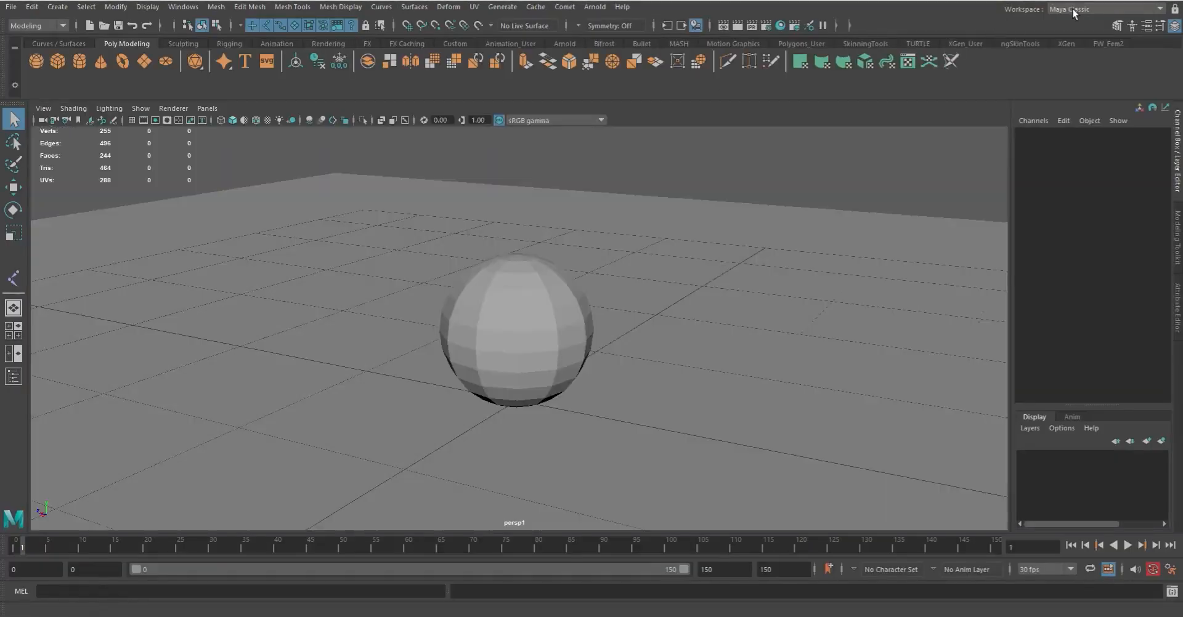
left_click(1075, 9)
left_click(801, 128)
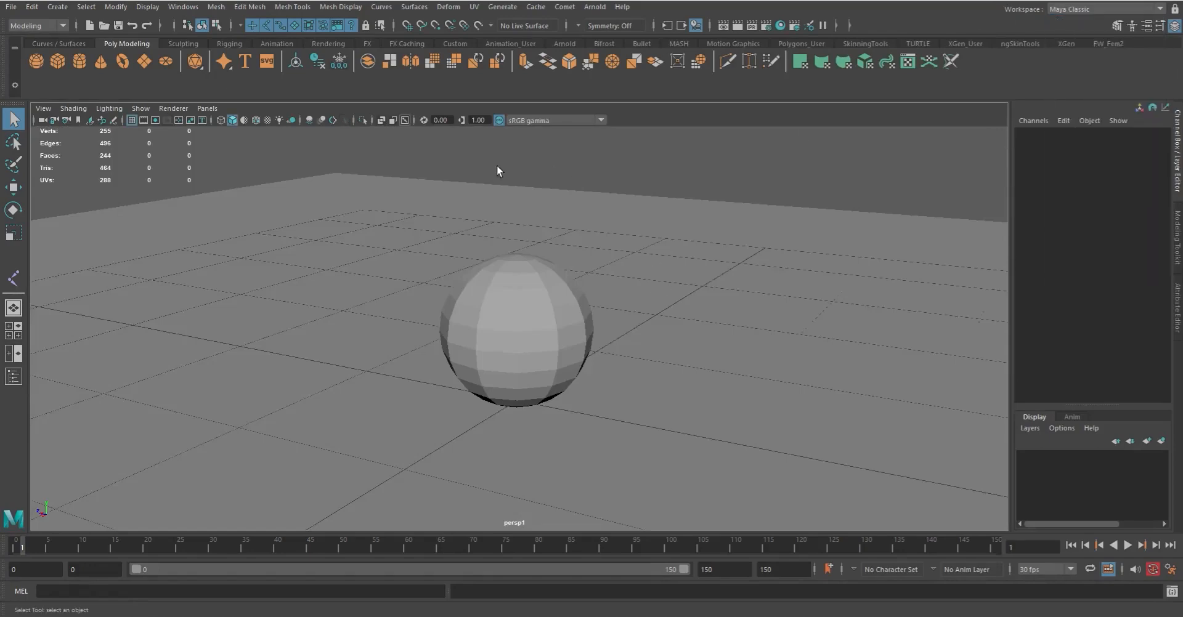
Tear off a copy of the persp1 viewport, shrink the floating window beside the main view, and close it
left_click(208, 108)
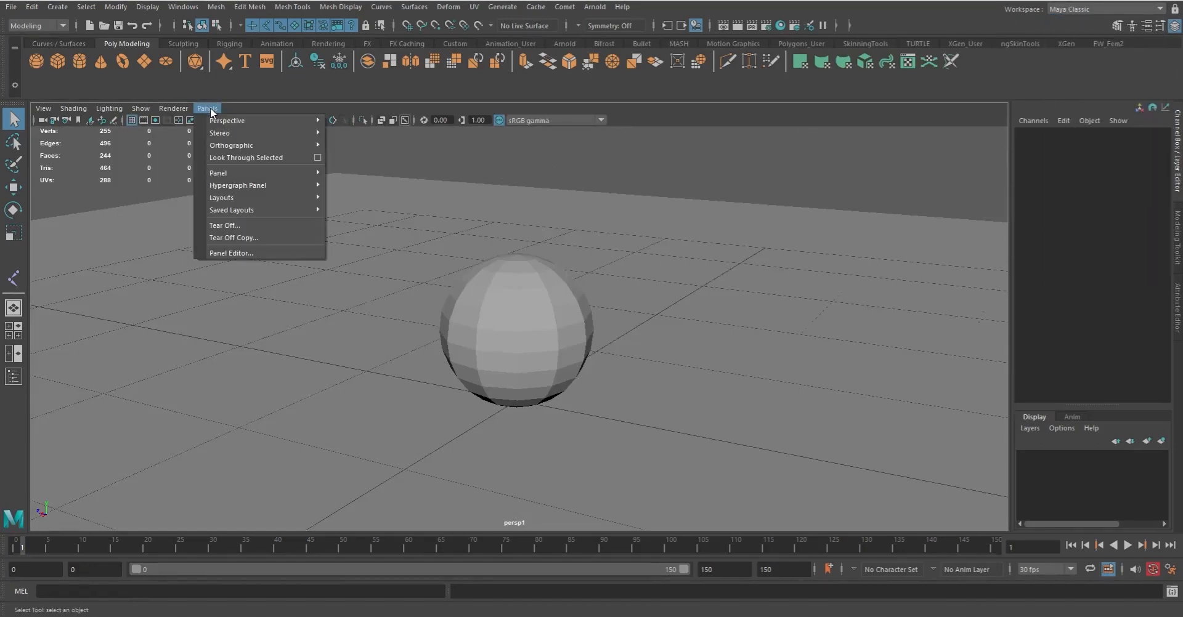
left_click(239, 239)
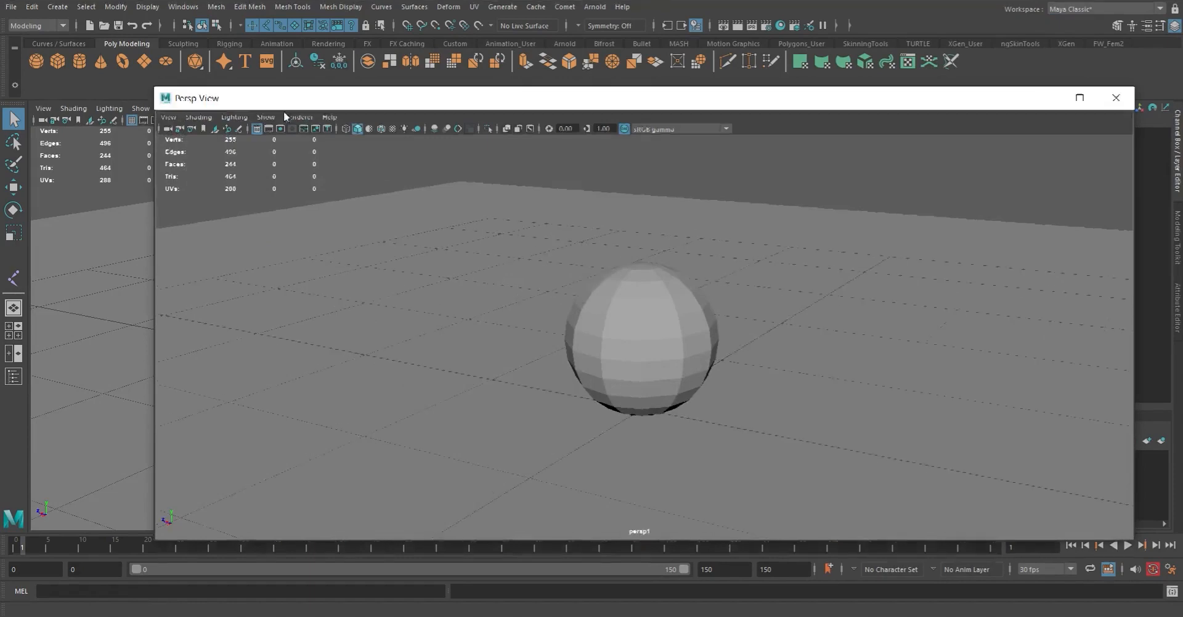
left_click_drag(284, 98, 275, 138)
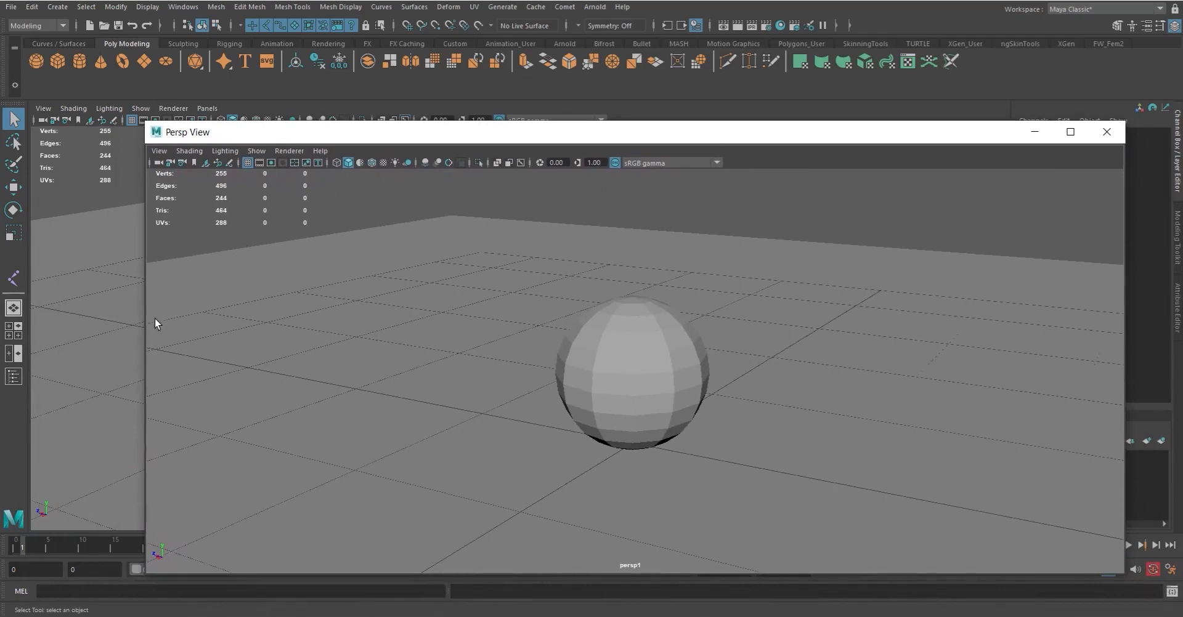
left_click_drag(147, 326, 605, 295)
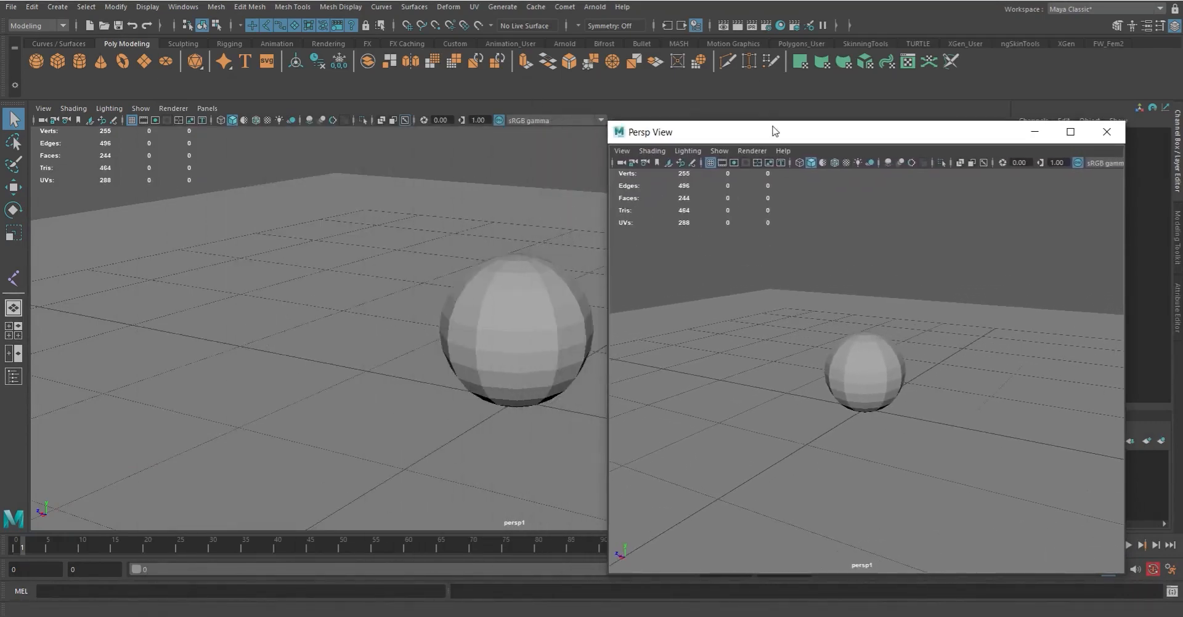
left_click_drag(771, 130, 767, 97)
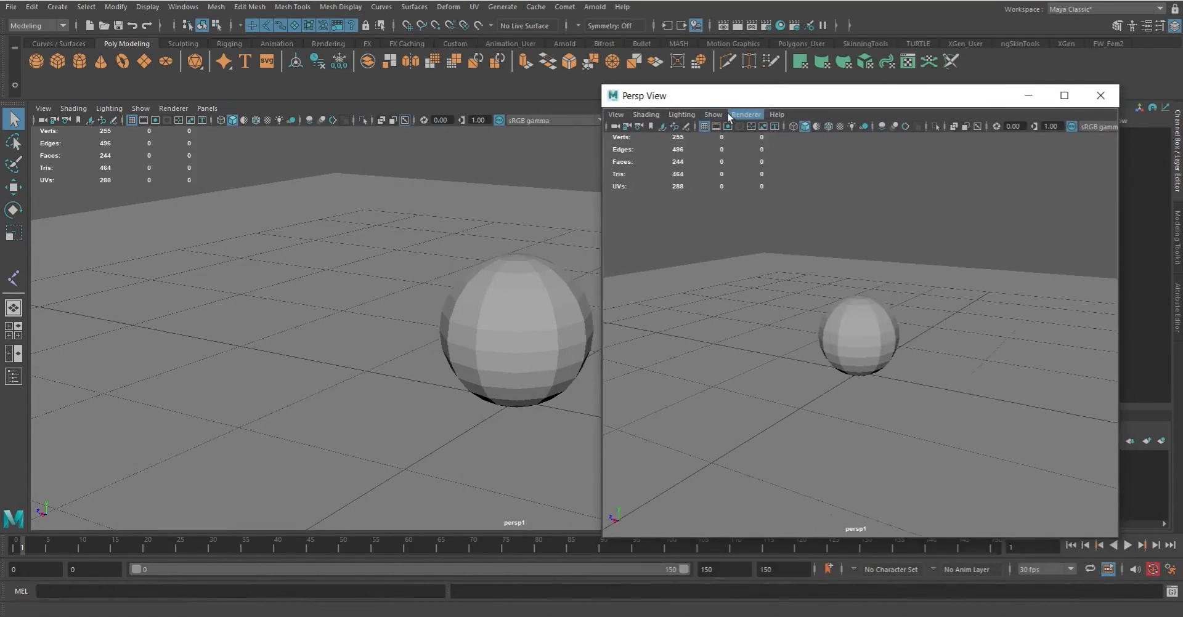
left_click(744, 113)
left_click(777, 114)
left_click(835, 111)
left_click_drag(705, 100, 664, 132)
left_click(963, 127)
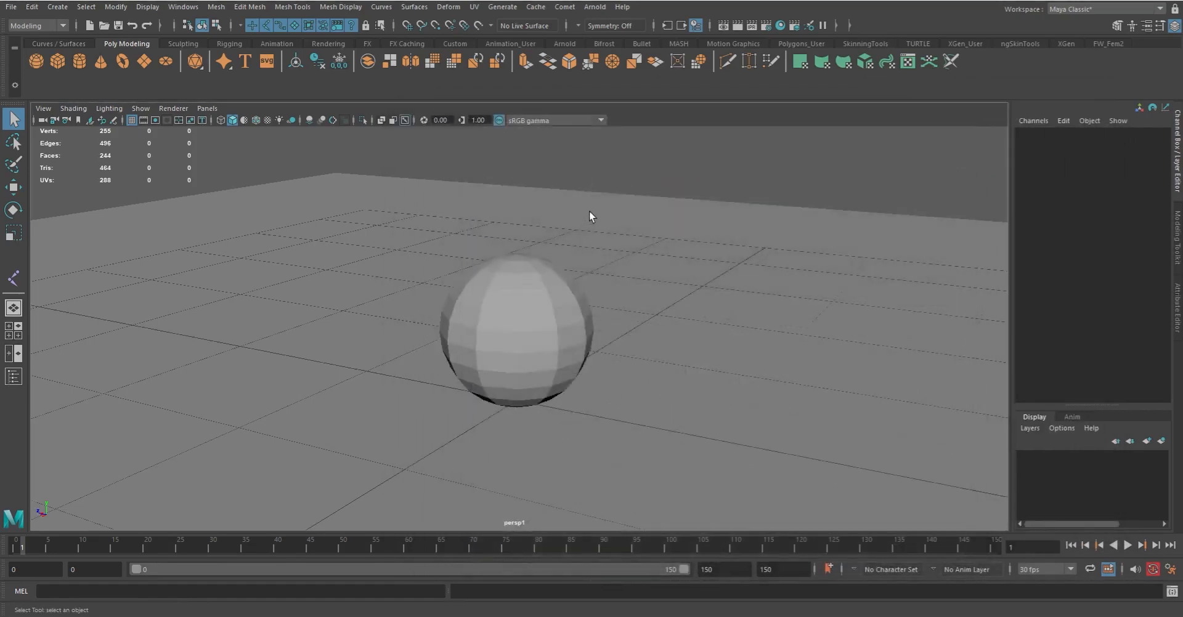
Look through the persp1 camera and tear off a viewport copy into a narrower floating window beside the main view
left_click(216, 109)
mouse_move(265, 121)
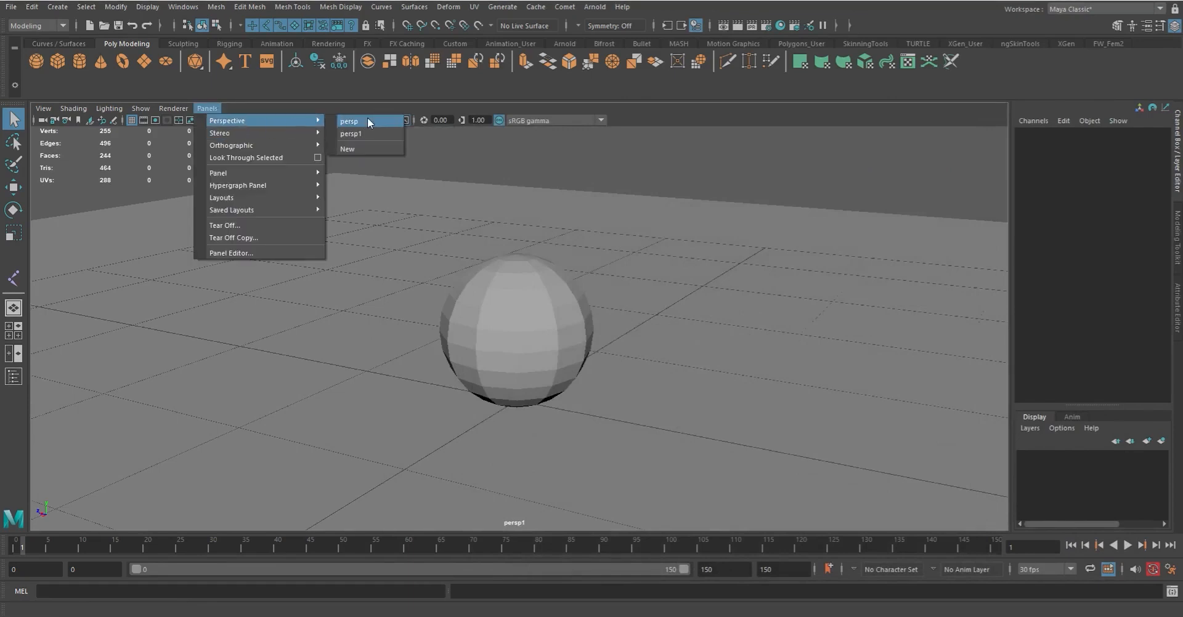
left_click(367, 133)
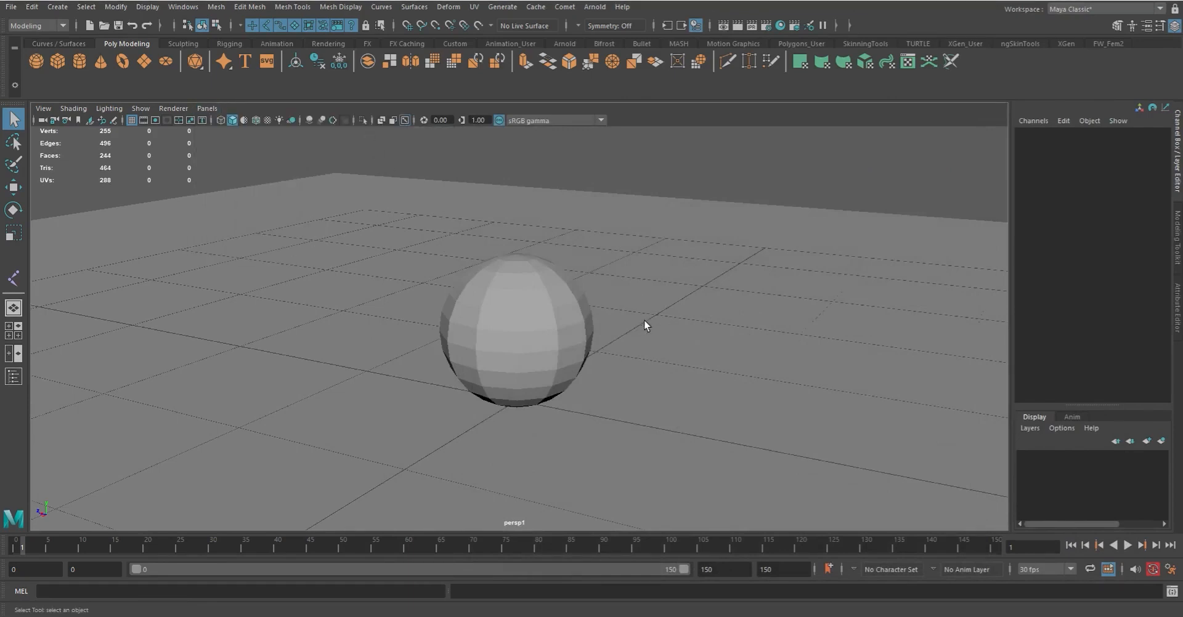
left_click(207, 108)
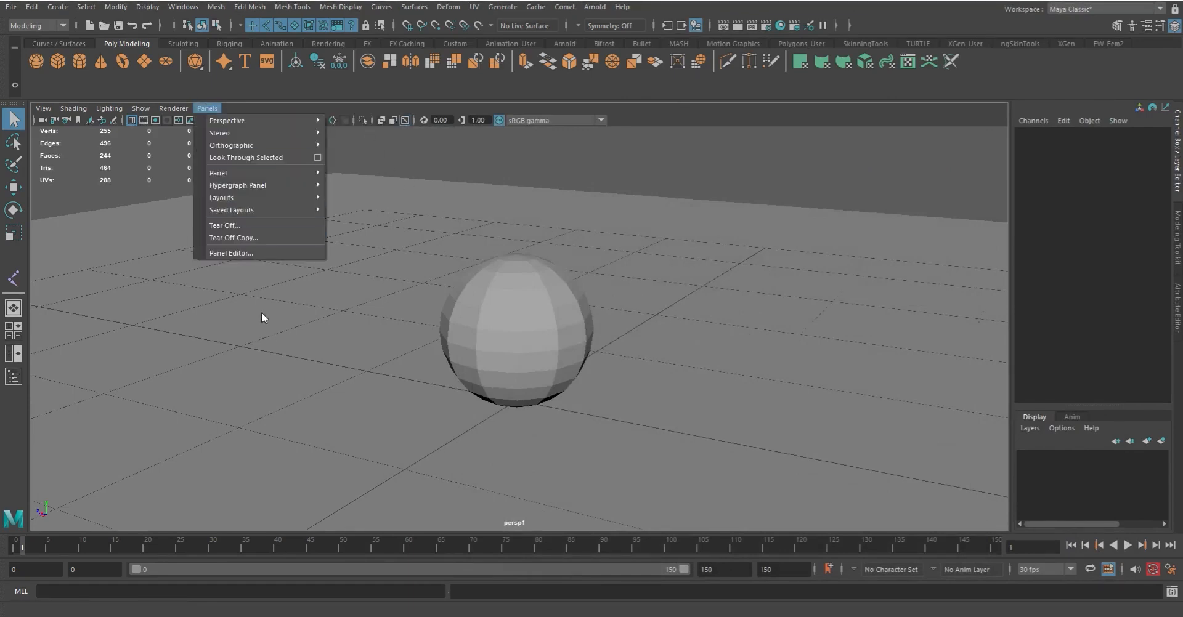
left_click(254, 236)
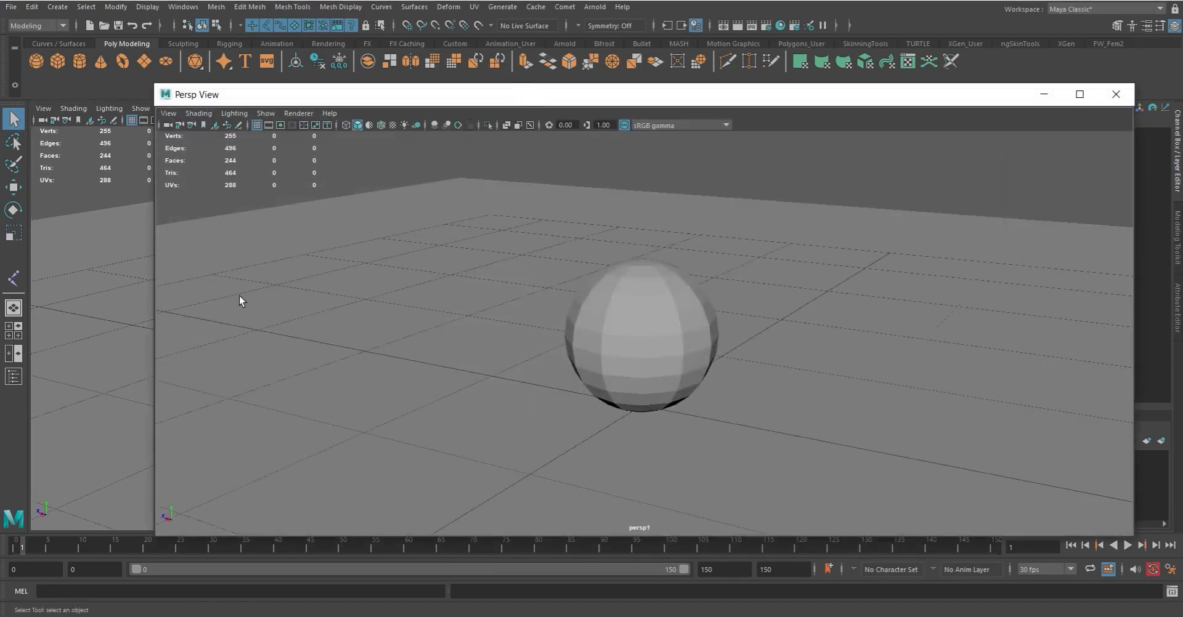
left_click_drag(153, 327, 688, 286)
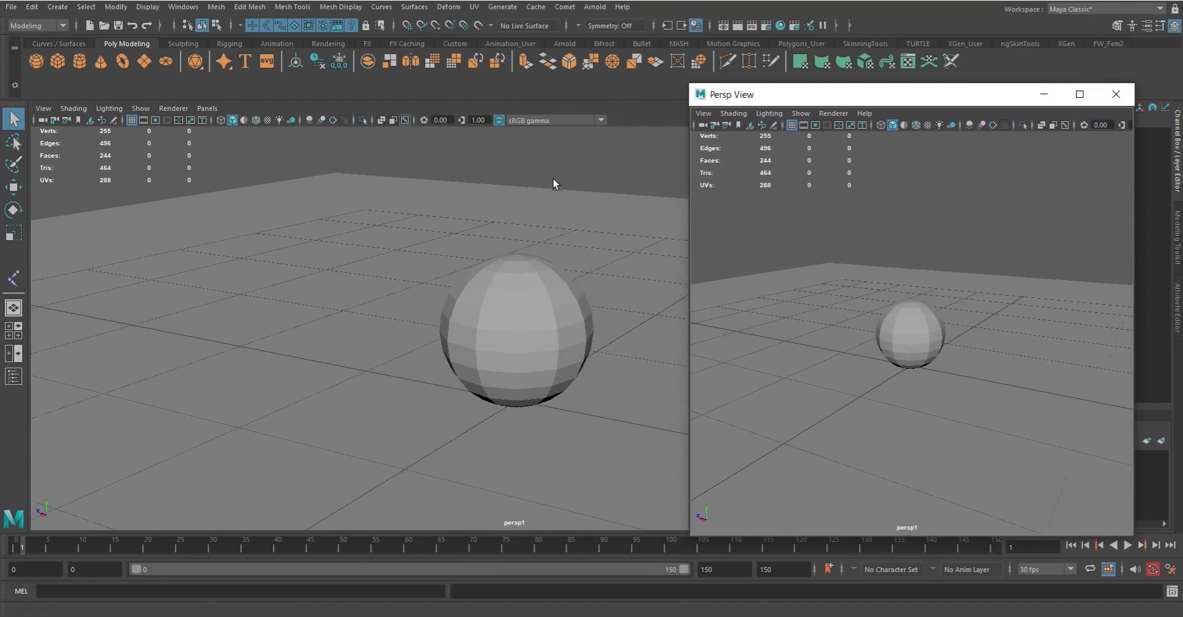
Switch the main viewport to the persp camera and frame the sphere closely, leaving persp1 in the floating window
key("space")
left_click_drag(552, 176, 545, 145)
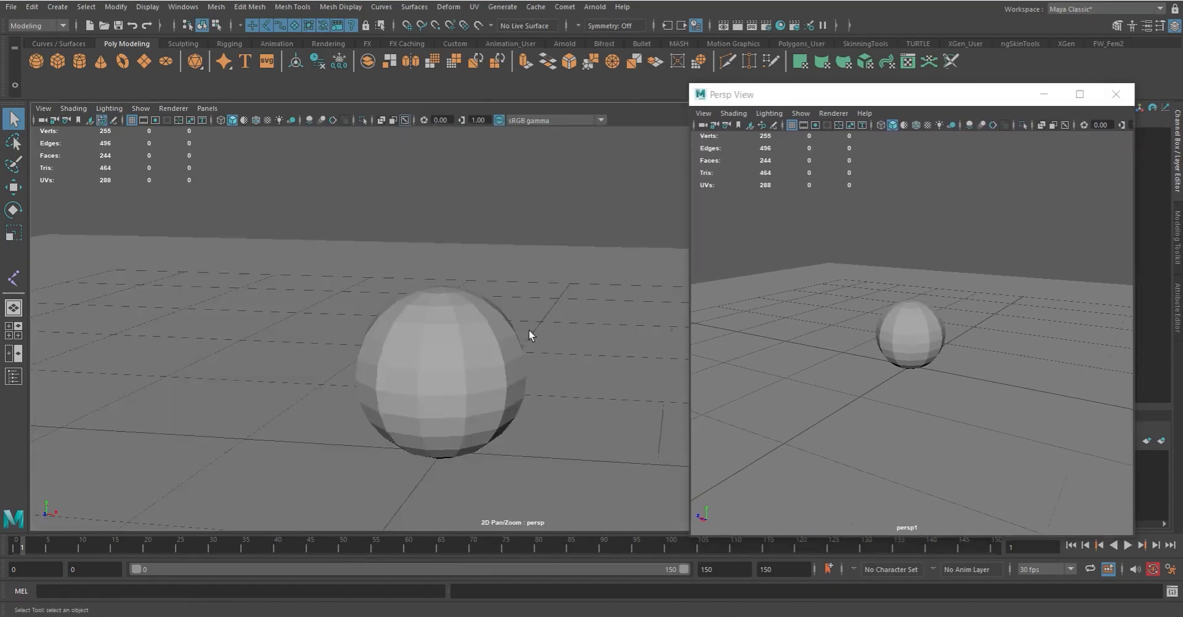
left_click_drag(531, 335, 511, 361, "alt")
right_click_drag(512, 360, 535, 406, "alt")
left_click_drag(534, 406, 454, 287, "alt")
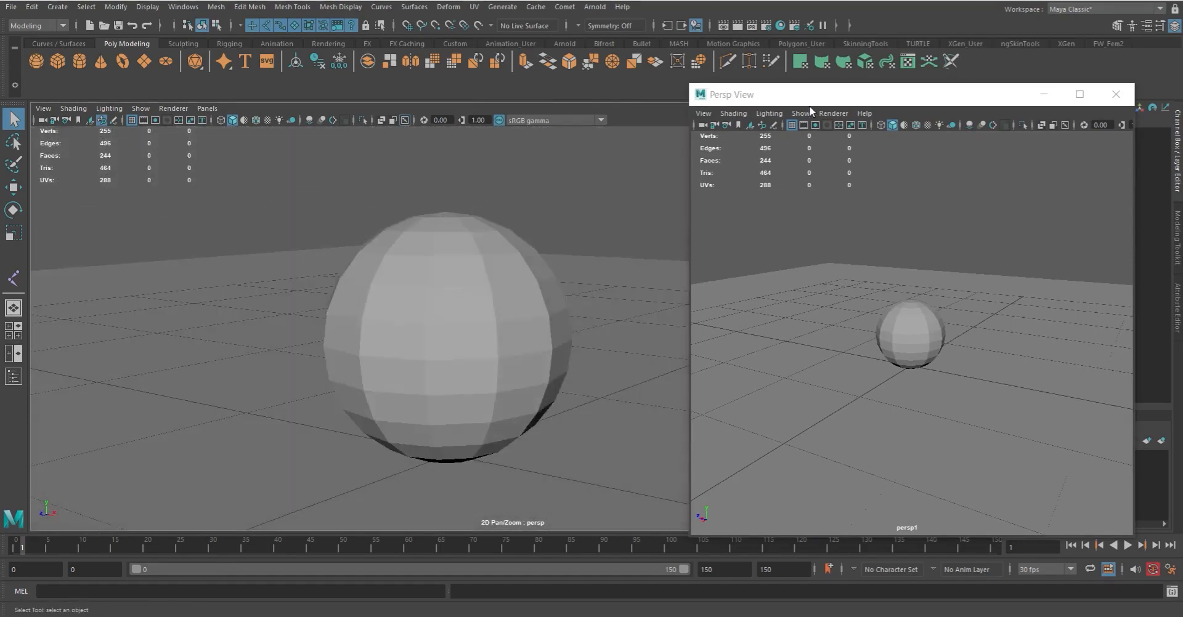
Close the floating Persp View window and reframe the sphere with the surrounding plane in the main viewport
left_click(1115, 94)
mouse_move(437, 217)
left_mouse_down("alt")
mouse_move(515, 262)
mouse_move(436, 228)
mouse_move(491, 249)
mouse_move(449, 232)
left_mouse_up("alt")
middle_click_drag(461, 242, 476, 264, "alt")
right_click_drag(475, 264, 425, 234, "alt")
Open the Panel Editor, review its existing panels, new panel types and layouts, and close it
left_click(207, 109)
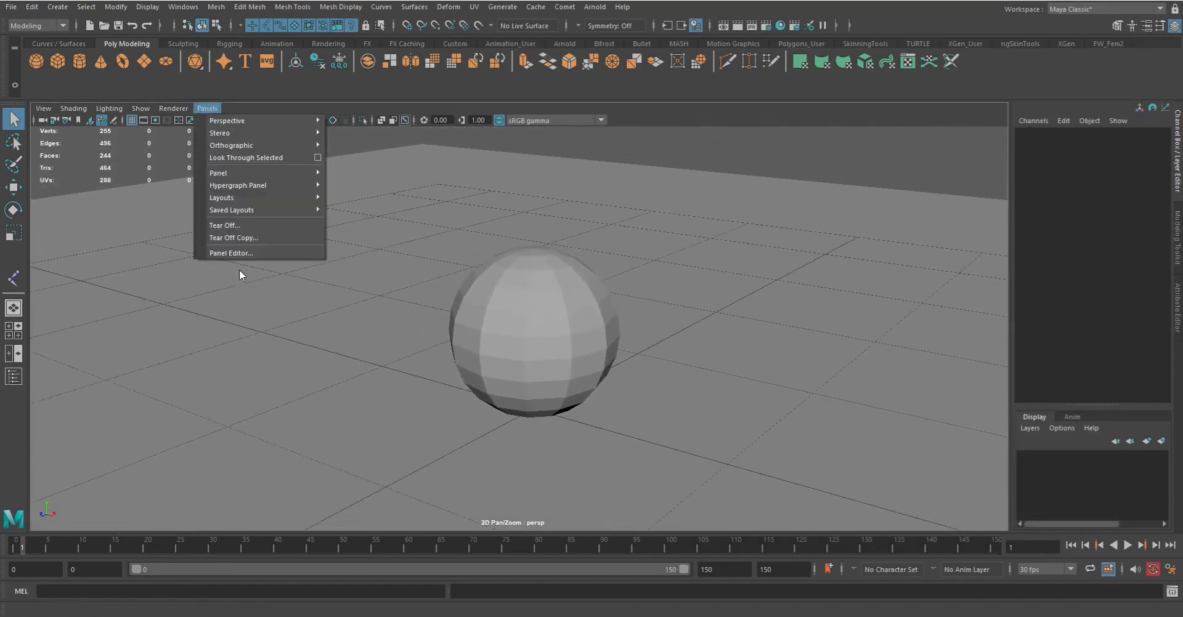
left_click(238, 253)
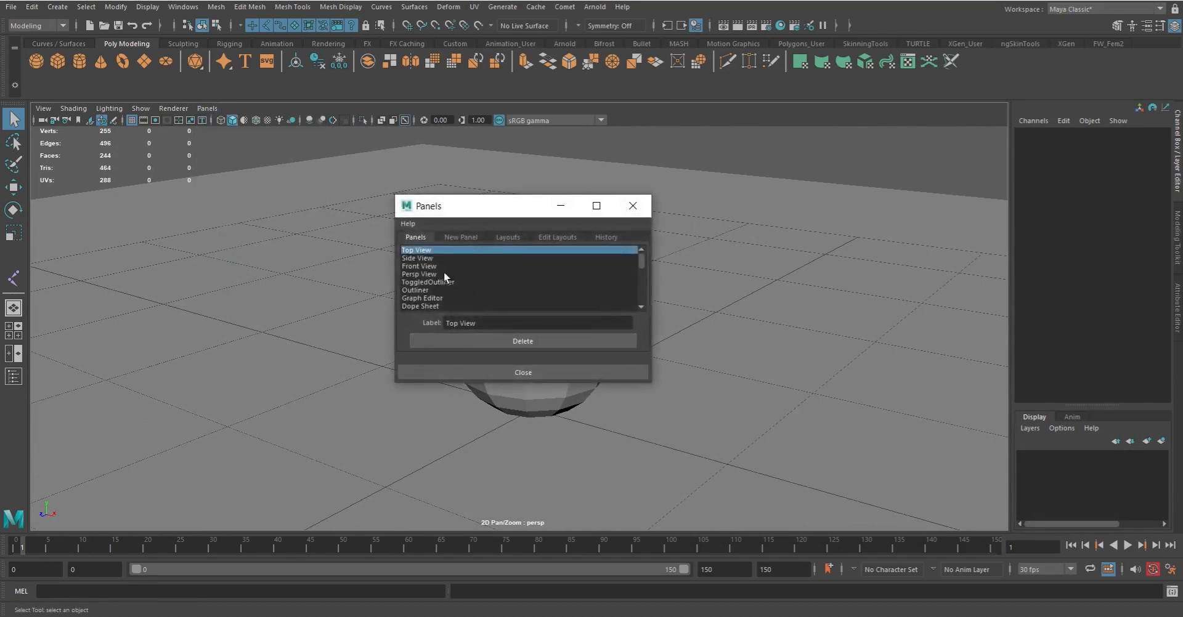
left_click(473, 238)
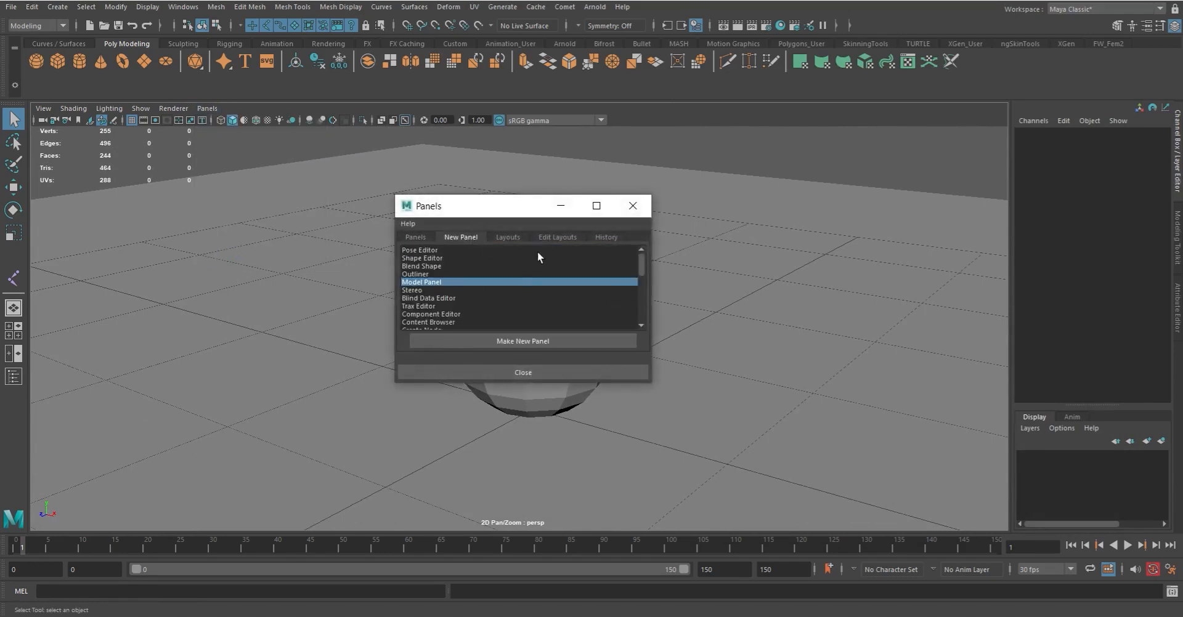
left_click(510, 237)
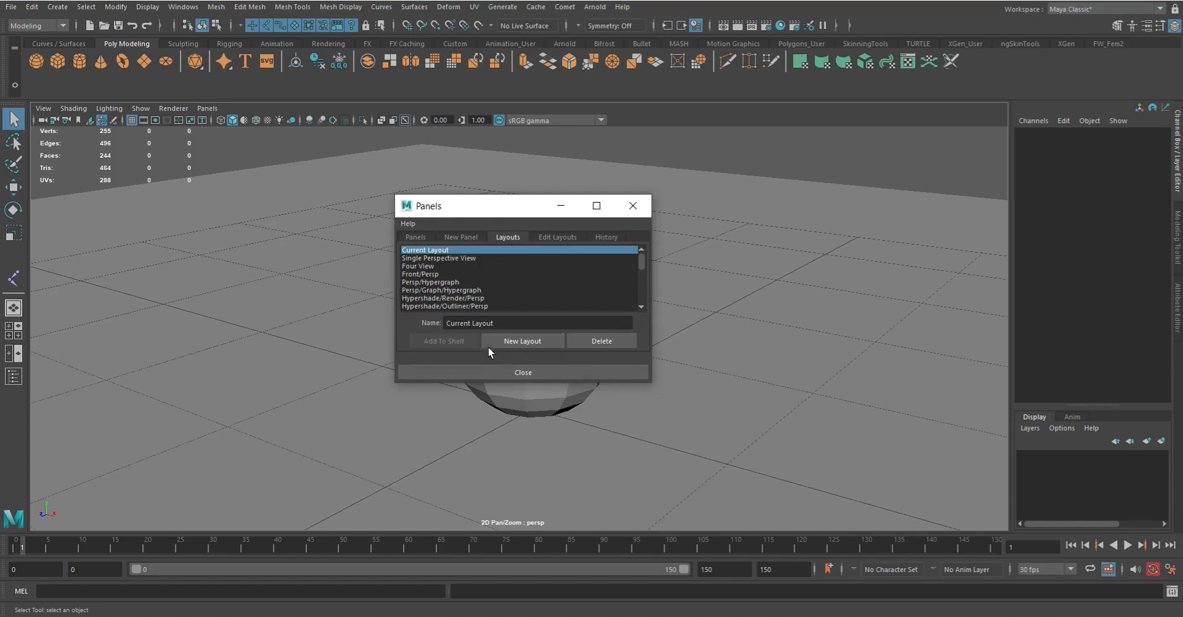
left_click(632, 206)
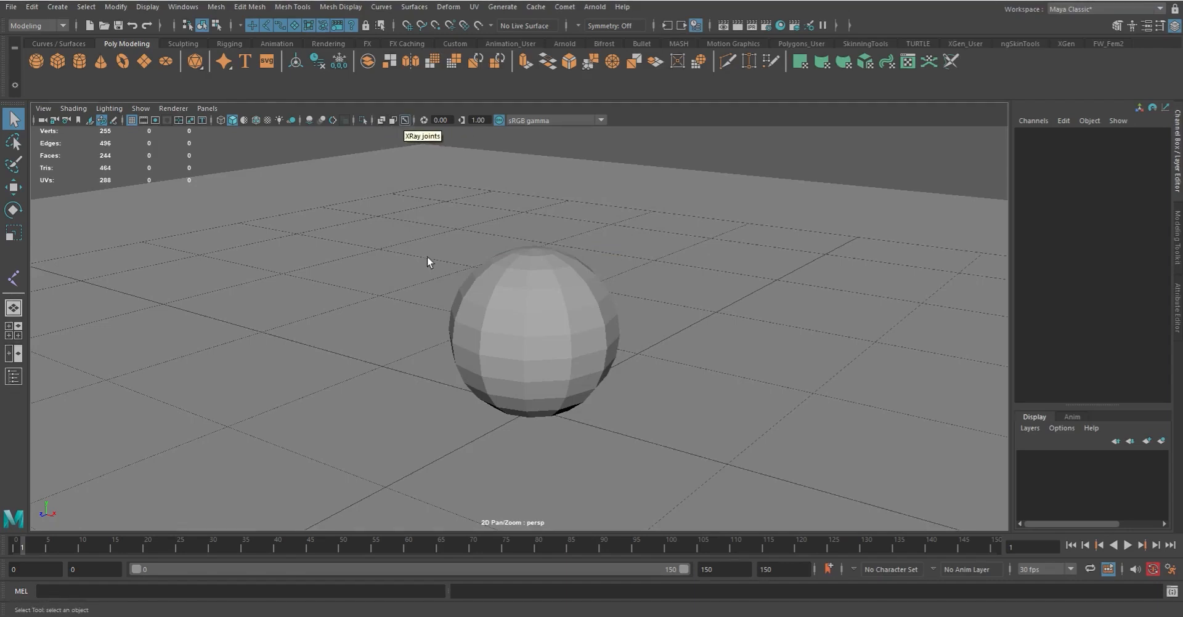
Review the viewport's shading options and the list of available view color transforms
left_click(88, 109)
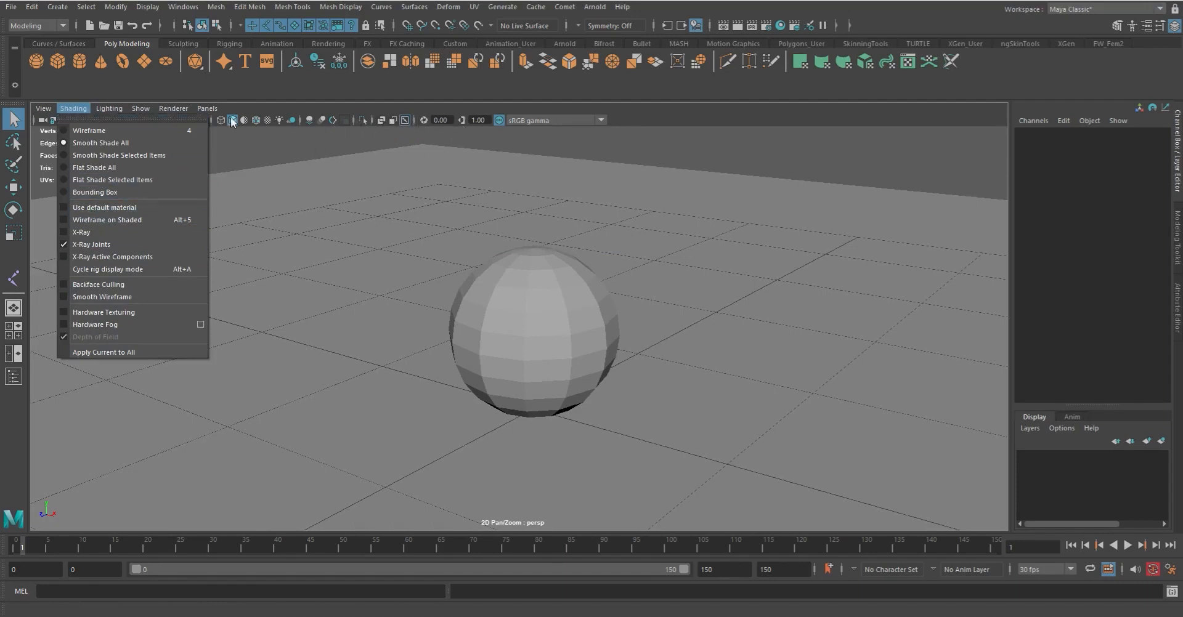
left_click(485, 103)
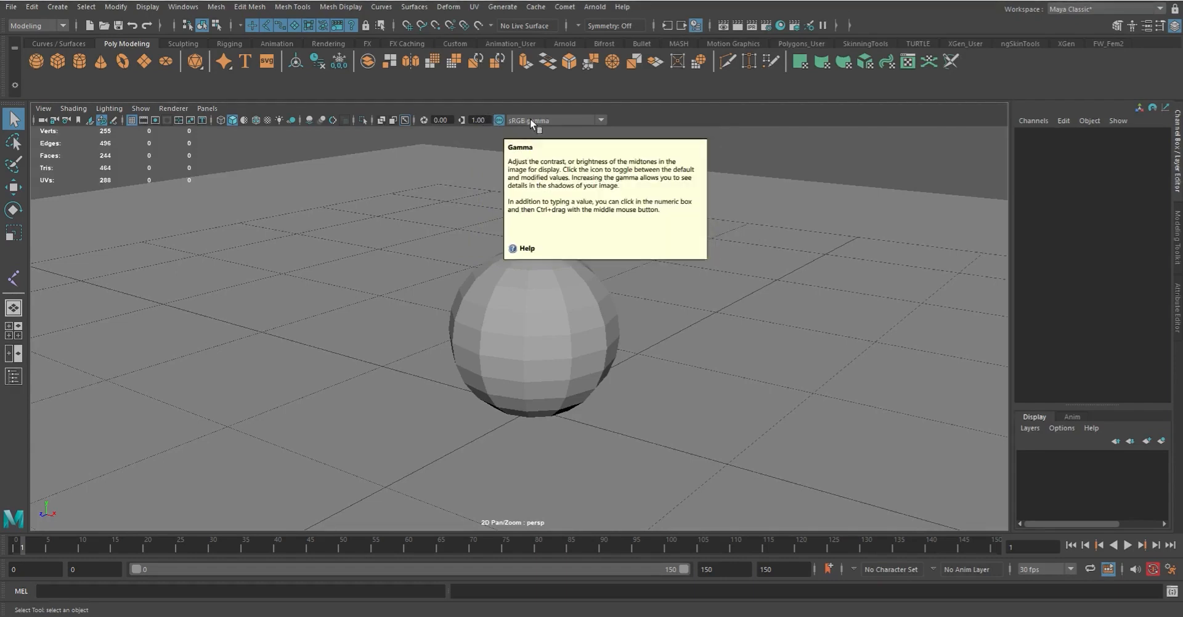
left_click(582, 120)
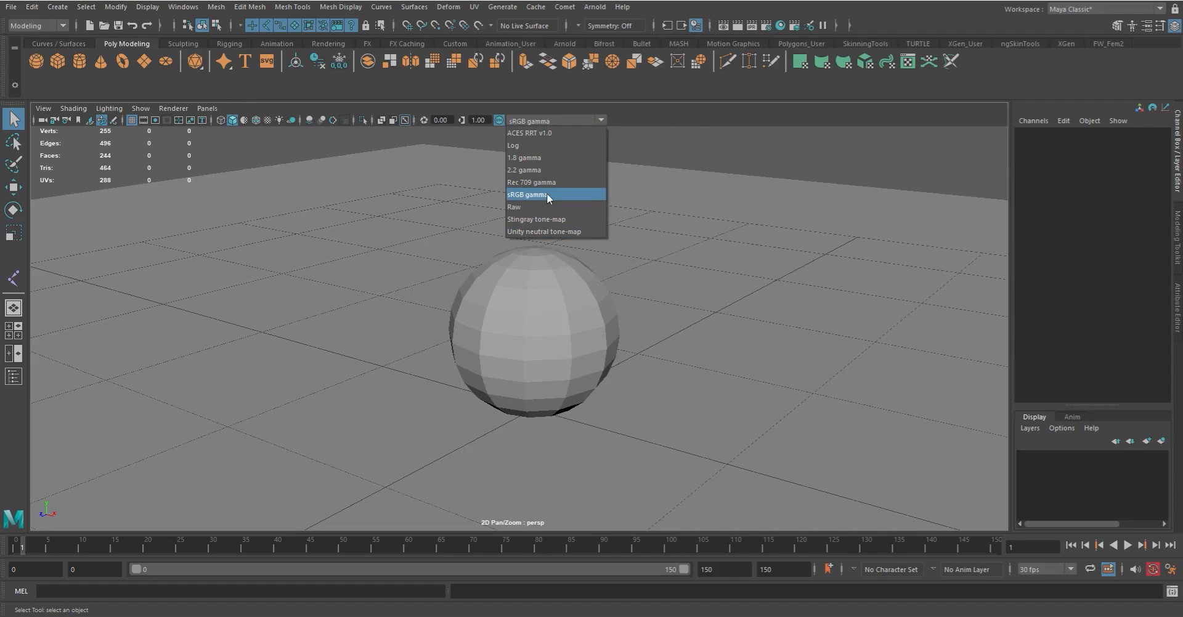
left_click(514, 97)
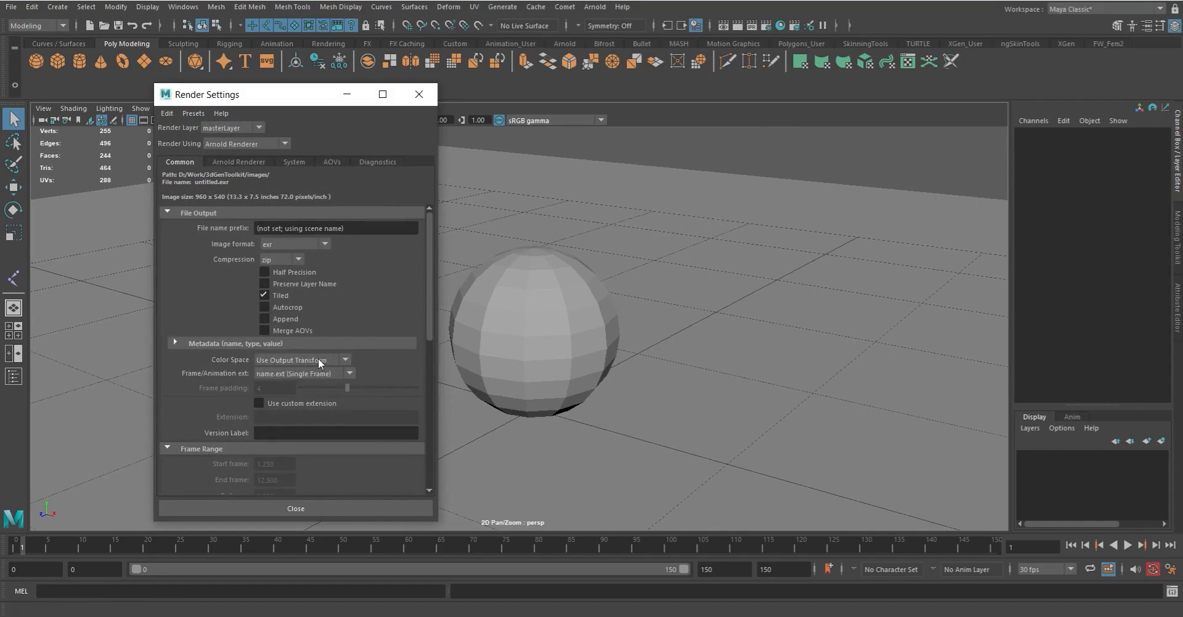
Move Render Settings away from the sphere, try the Raw view transform with render Color Space at Use Output Transform, and restore sRGB gamma
left_click_drag(279, 97, 188, 89)
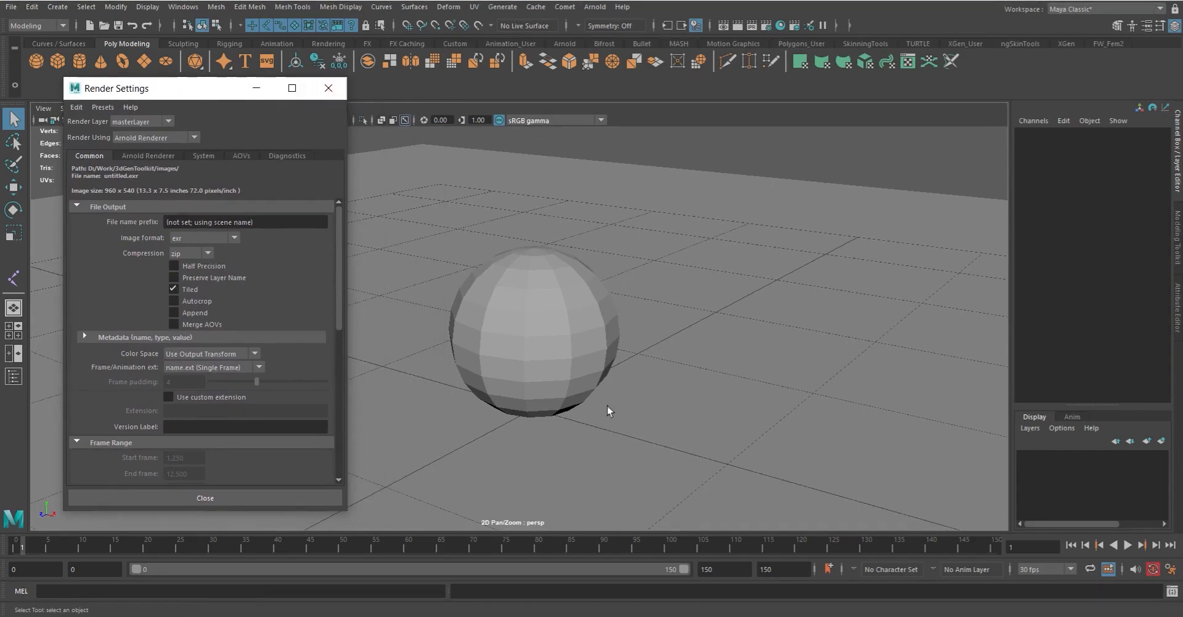
left_click(545, 120)
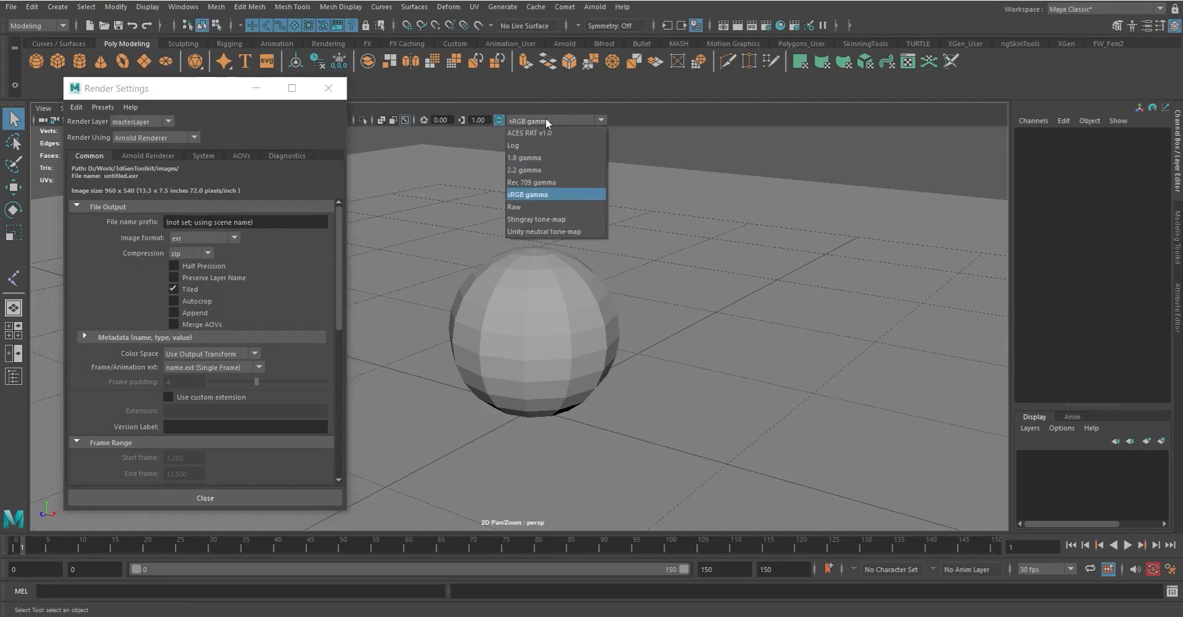
left_click(536, 208)
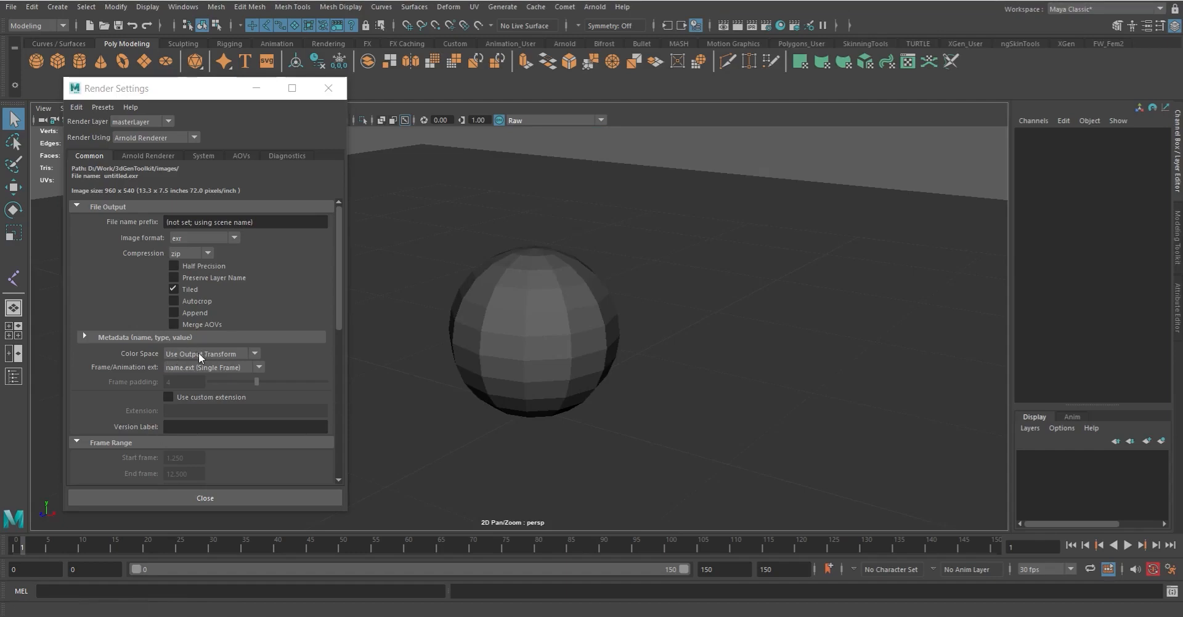
left_click(222, 353)
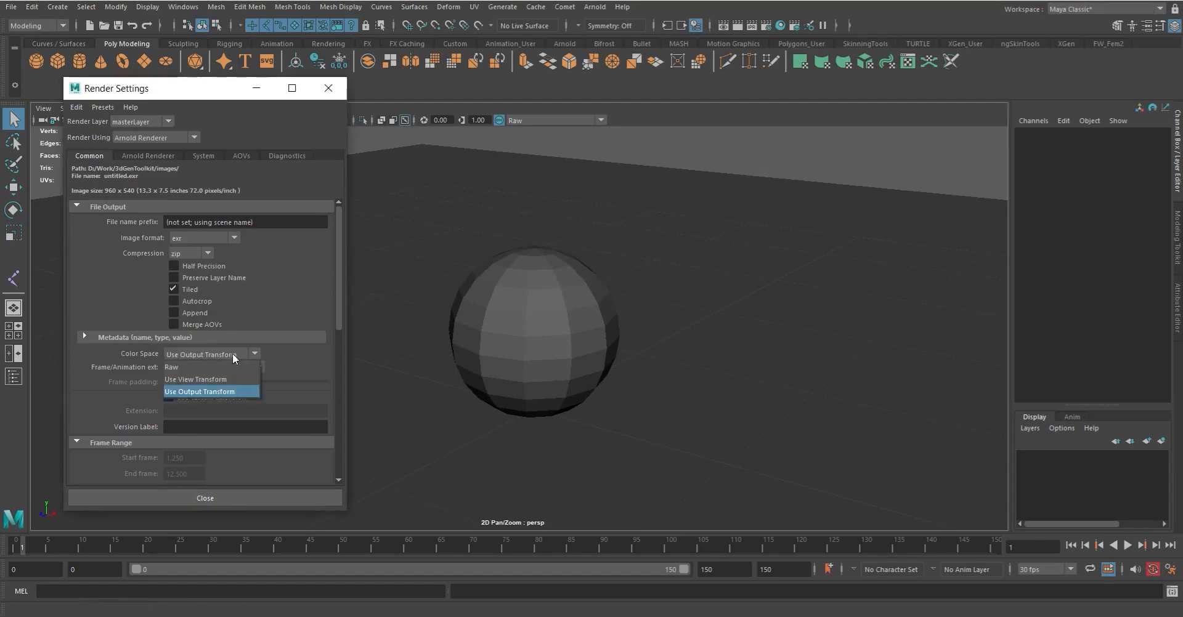
left_click(198, 391)
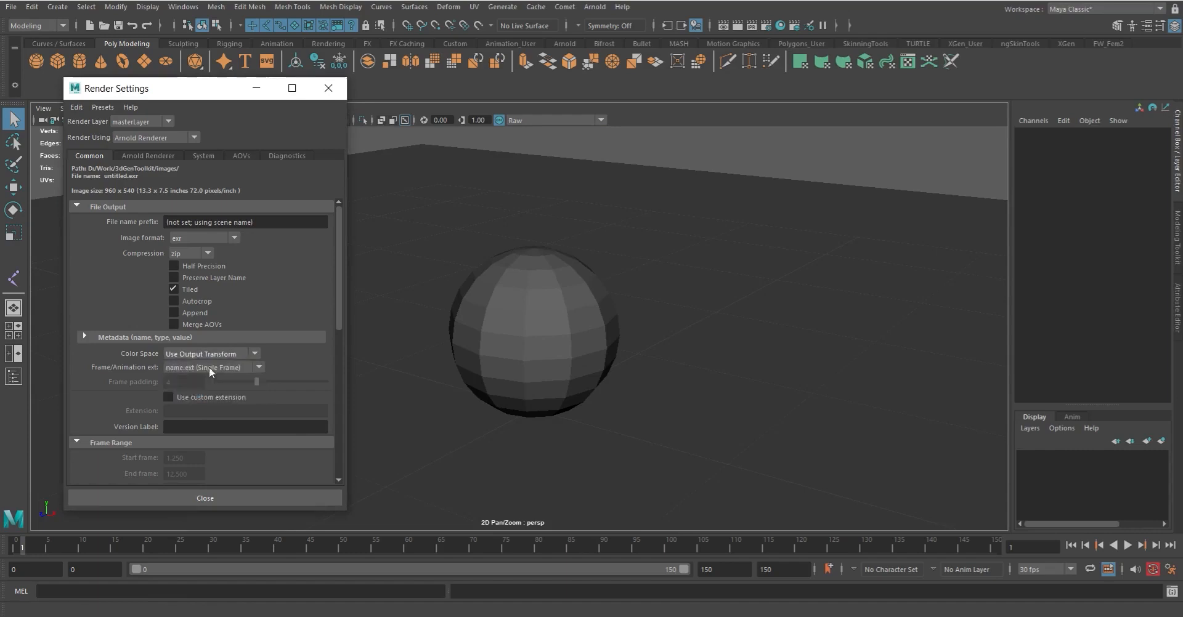
left_click(546, 120)
left_click(533, 195)
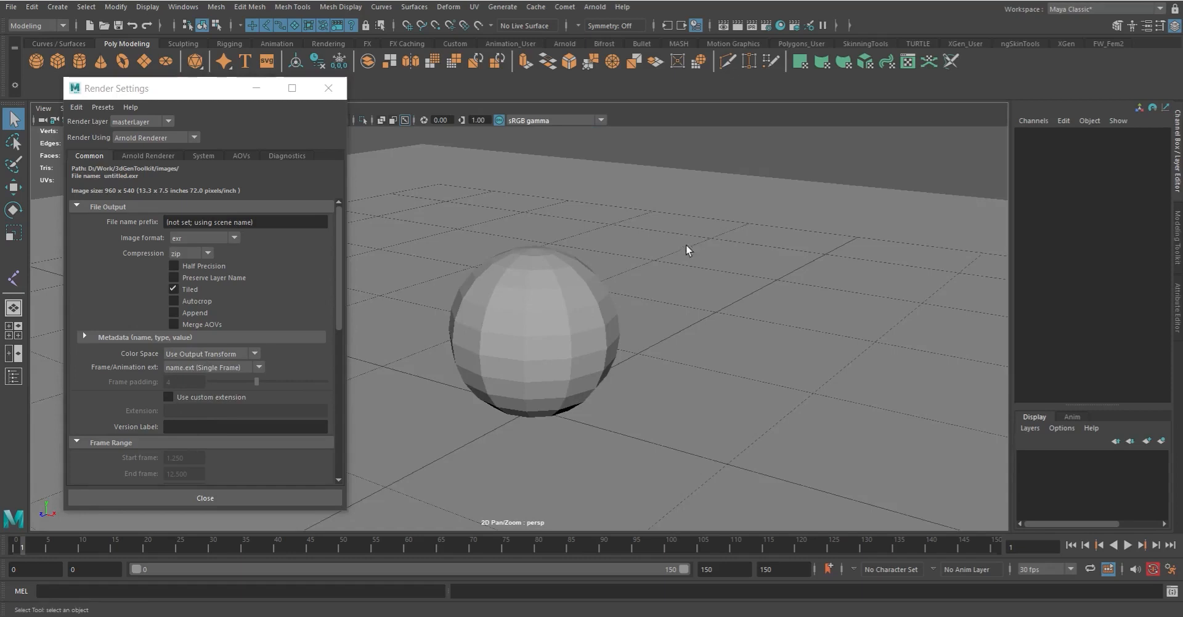
Examine the Color Space options for the rendered image in Render Settings
left_click(223, 356)
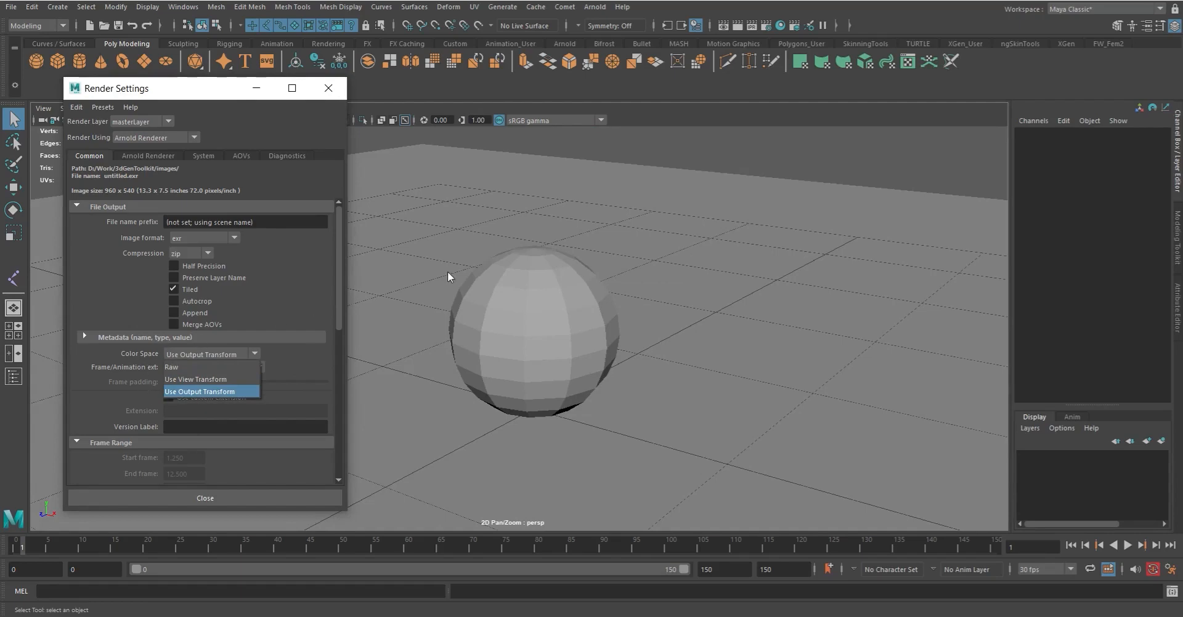
left_click(749, 137)
left_click(689, 244)
left_click(223, 358)
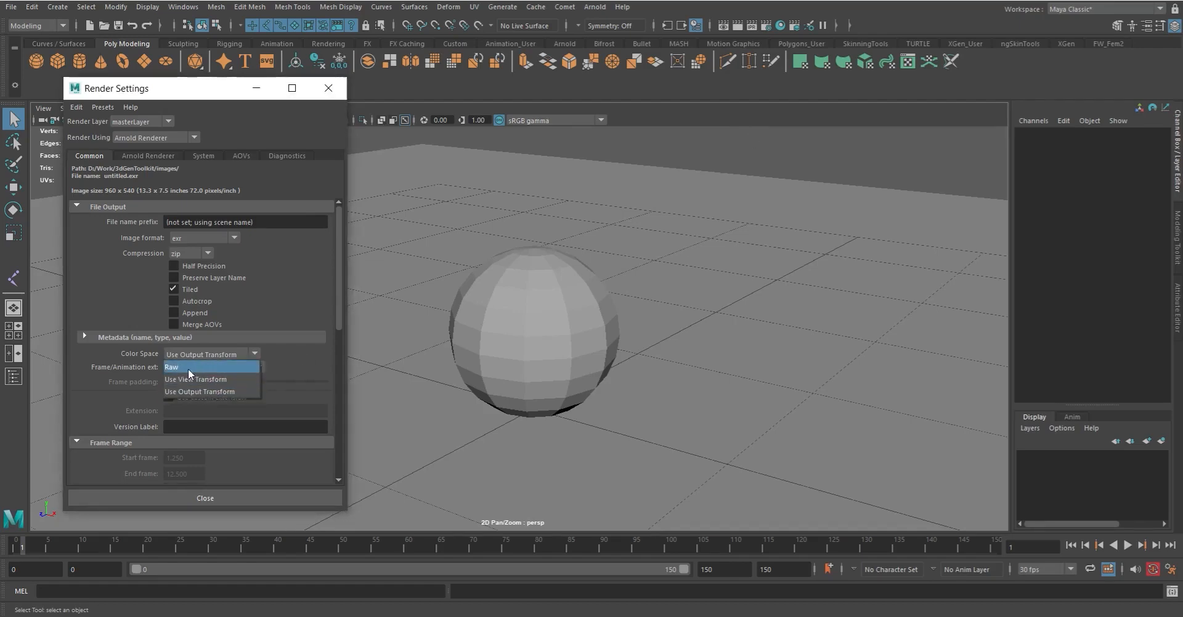
left_click(681, 224)
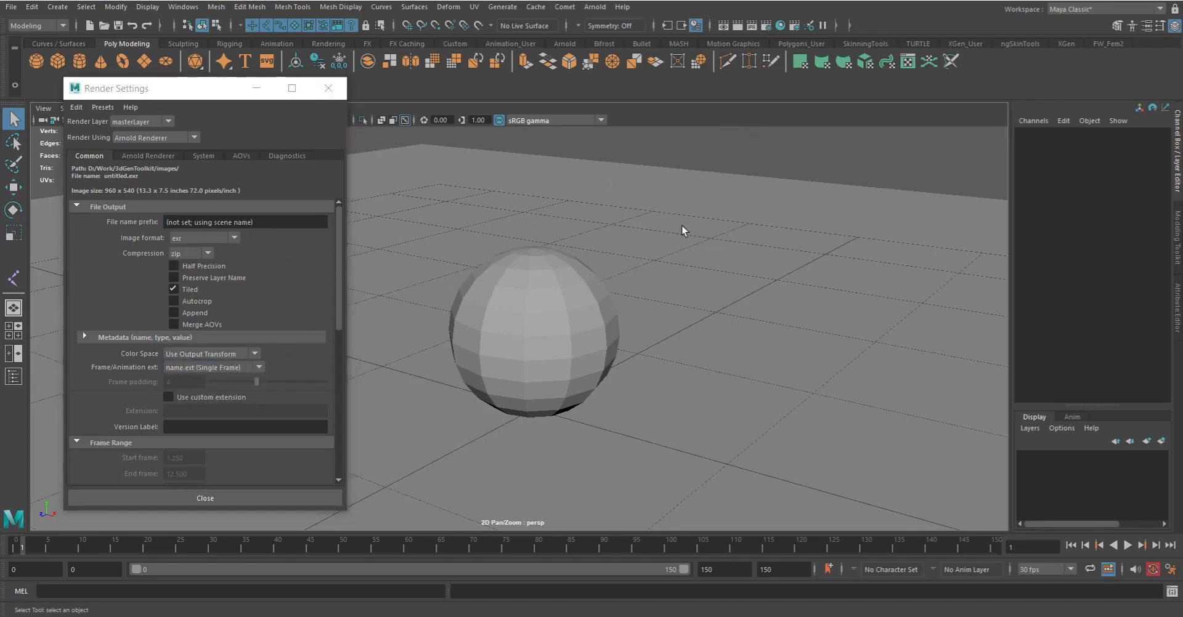